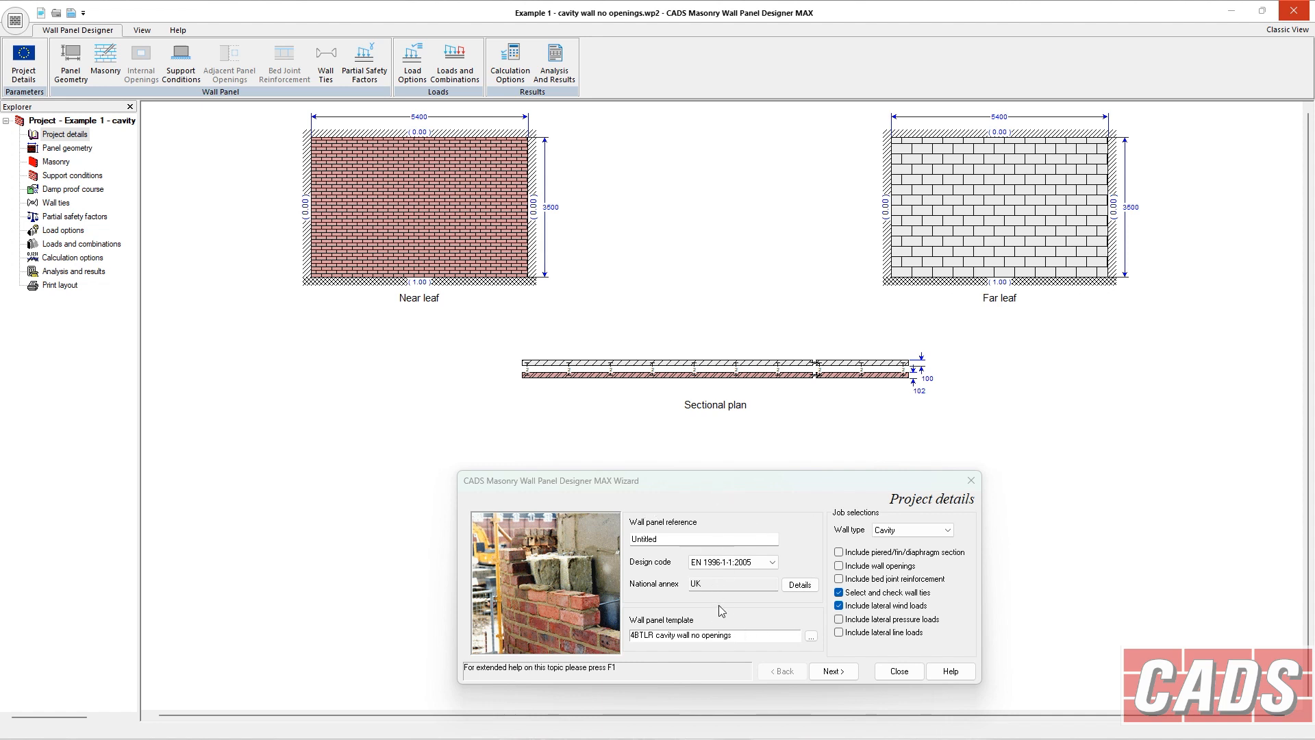
Step between the Project details, Masonry and Panel geometry pages of the wizard to review them.
click(845, 672)
click(845, 673)
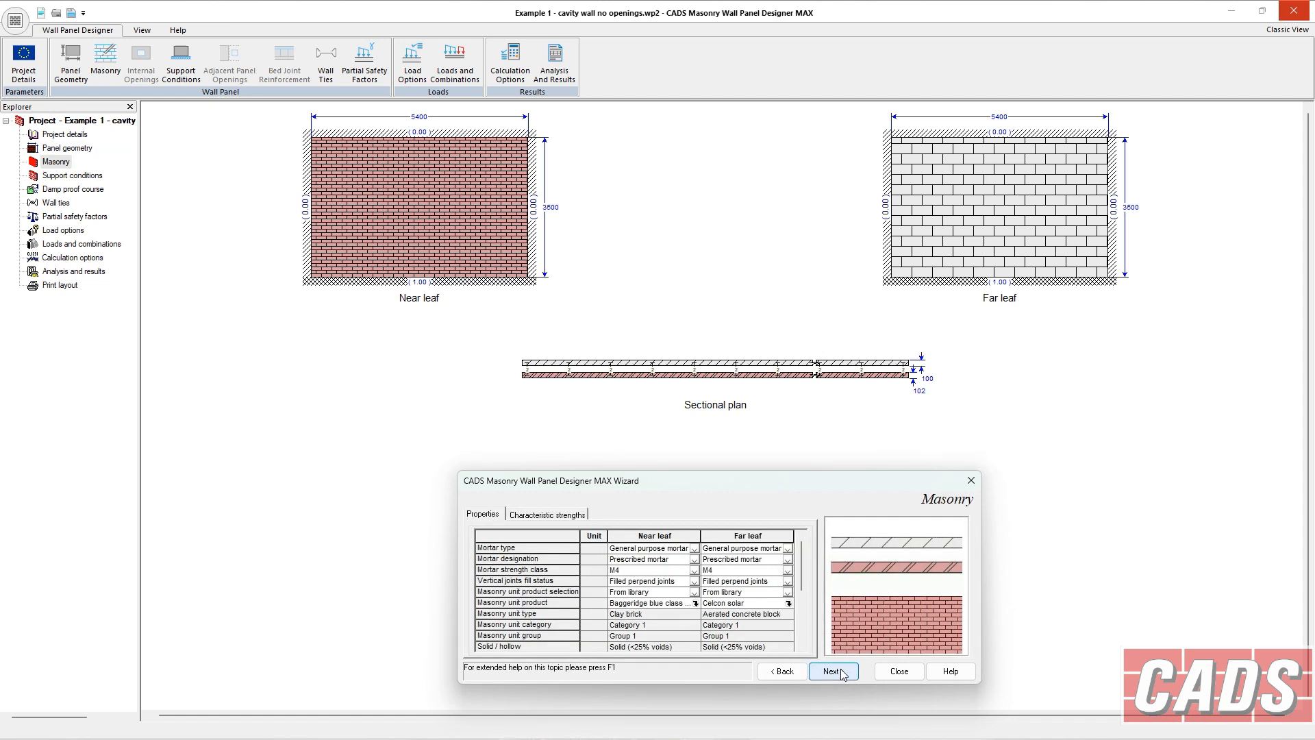
click(783, 672)
click(783, 671)
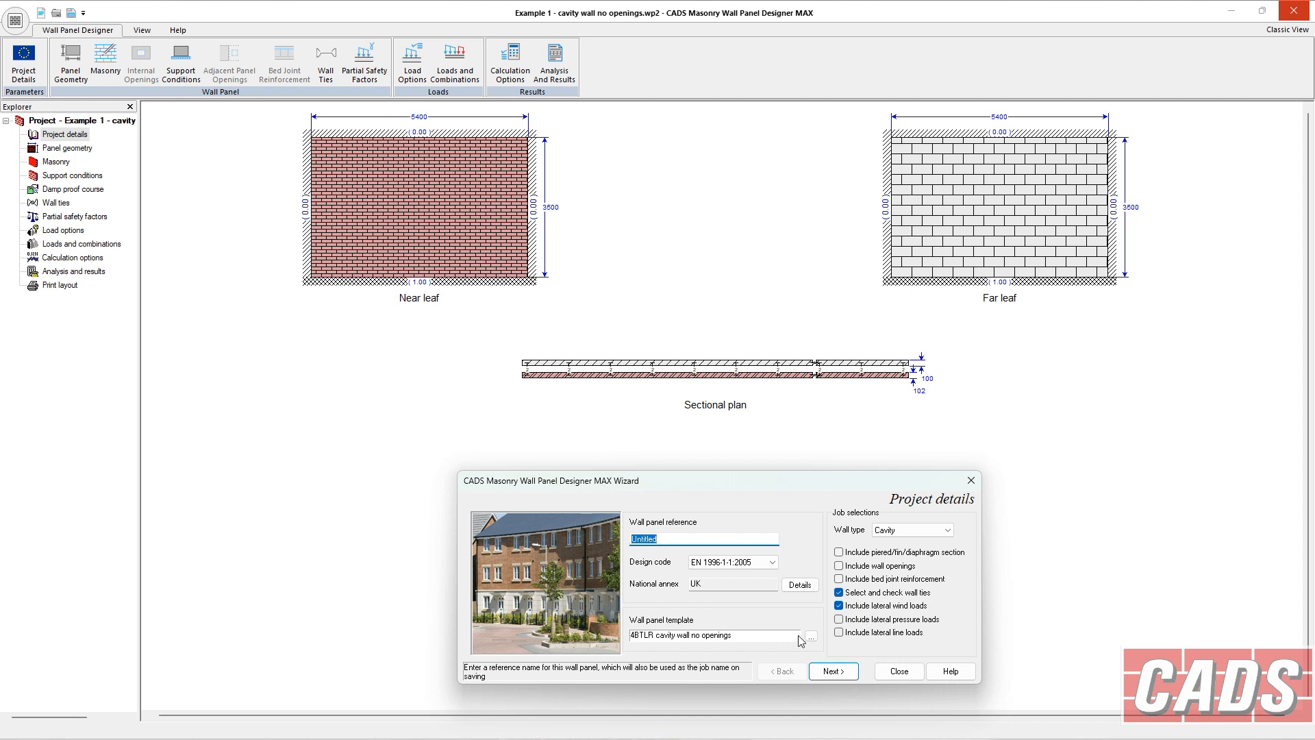
click(55, 161)
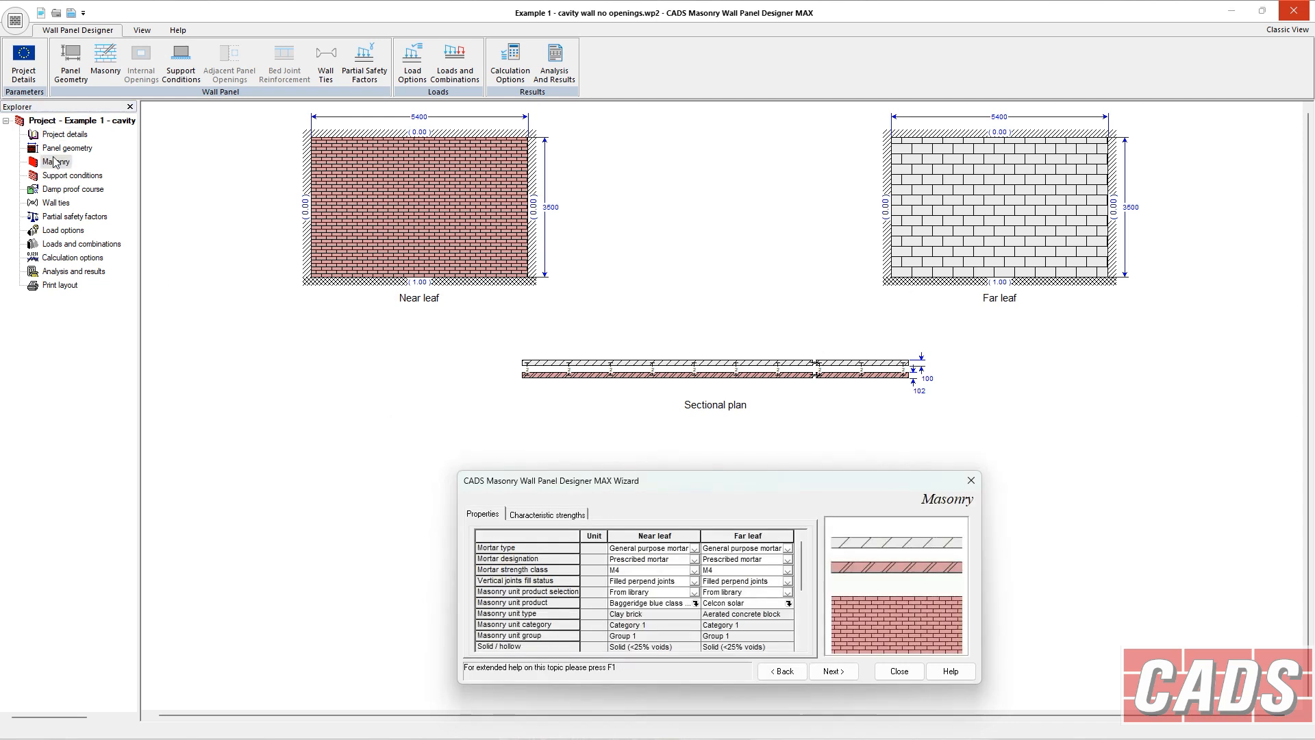
click(56, 149)
click(59, 136)
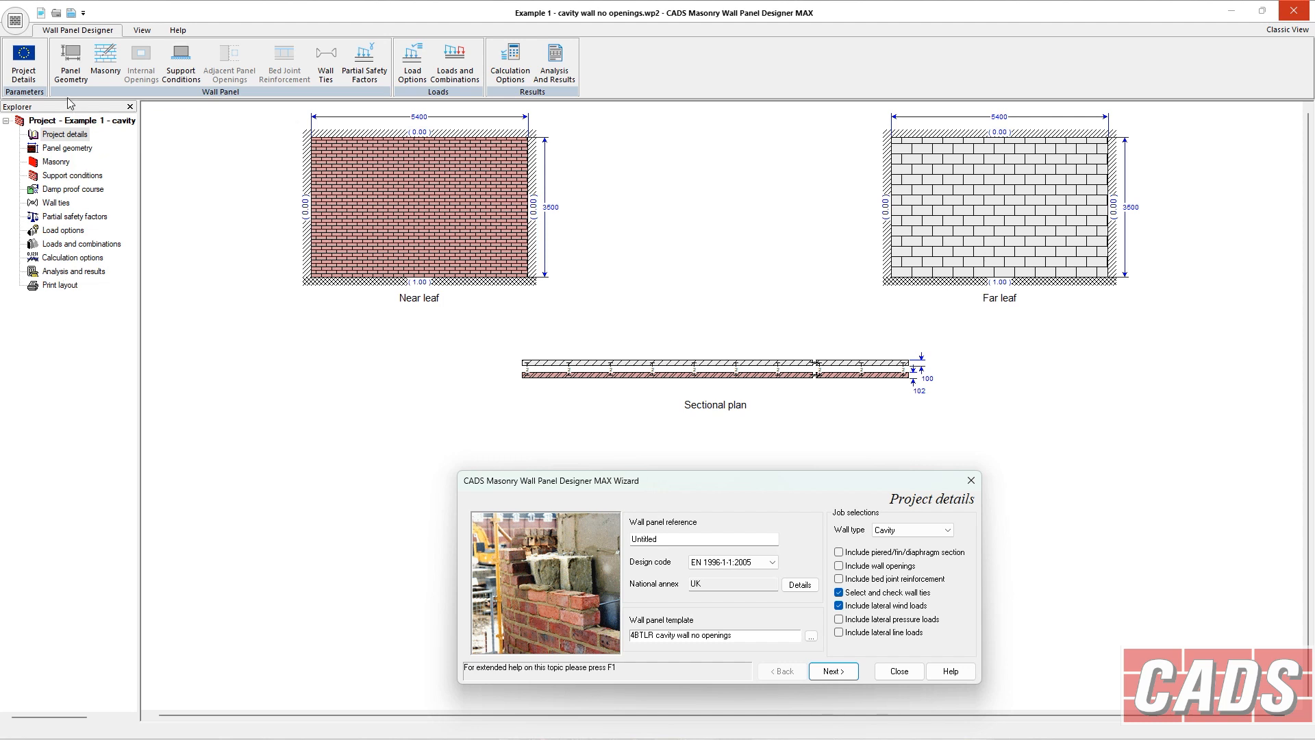
Open the Panel geometry, Support conditions and Wall ties pages in turn, returning to Project details.
click(71, 61)
click(182, 77)
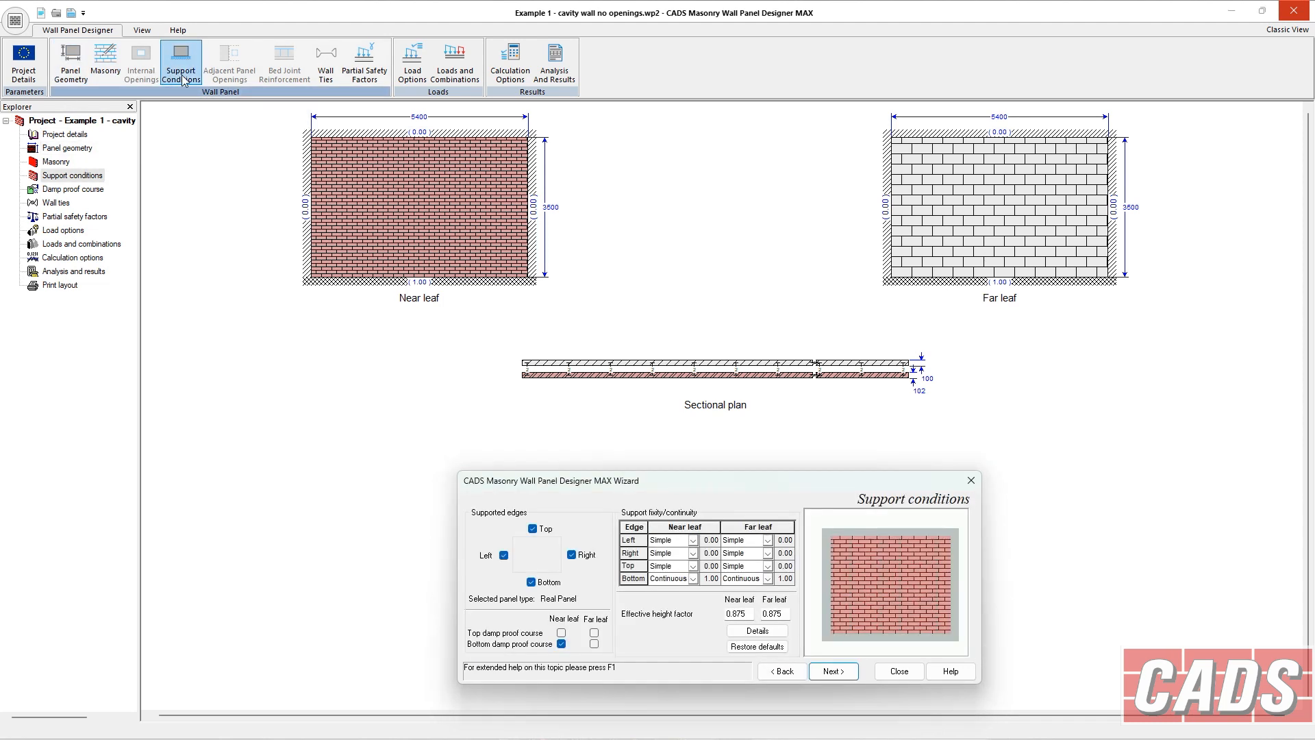
click(326, 62)
click(70, 61)
click(74, 134)
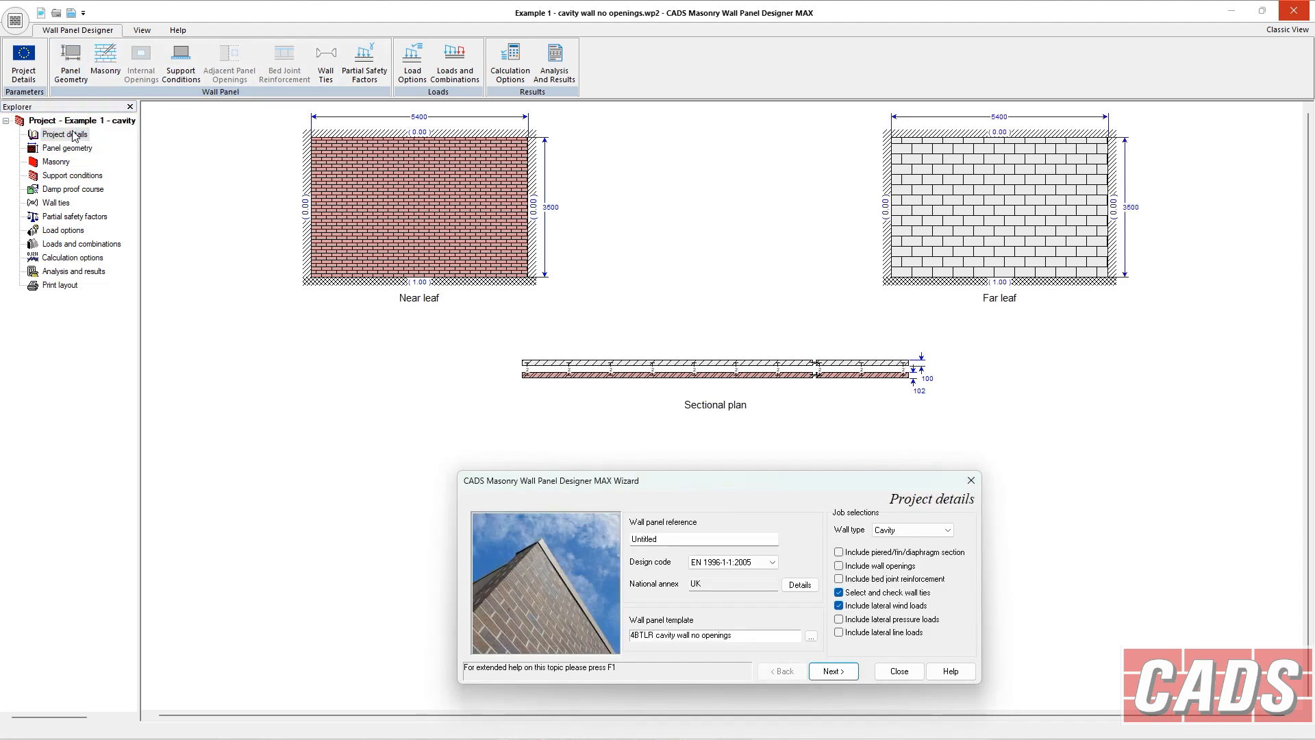
Switch the design code to BS 5628-1 and 2:2005, then back to EN 1996-1-1:2005.
click(773, 563)
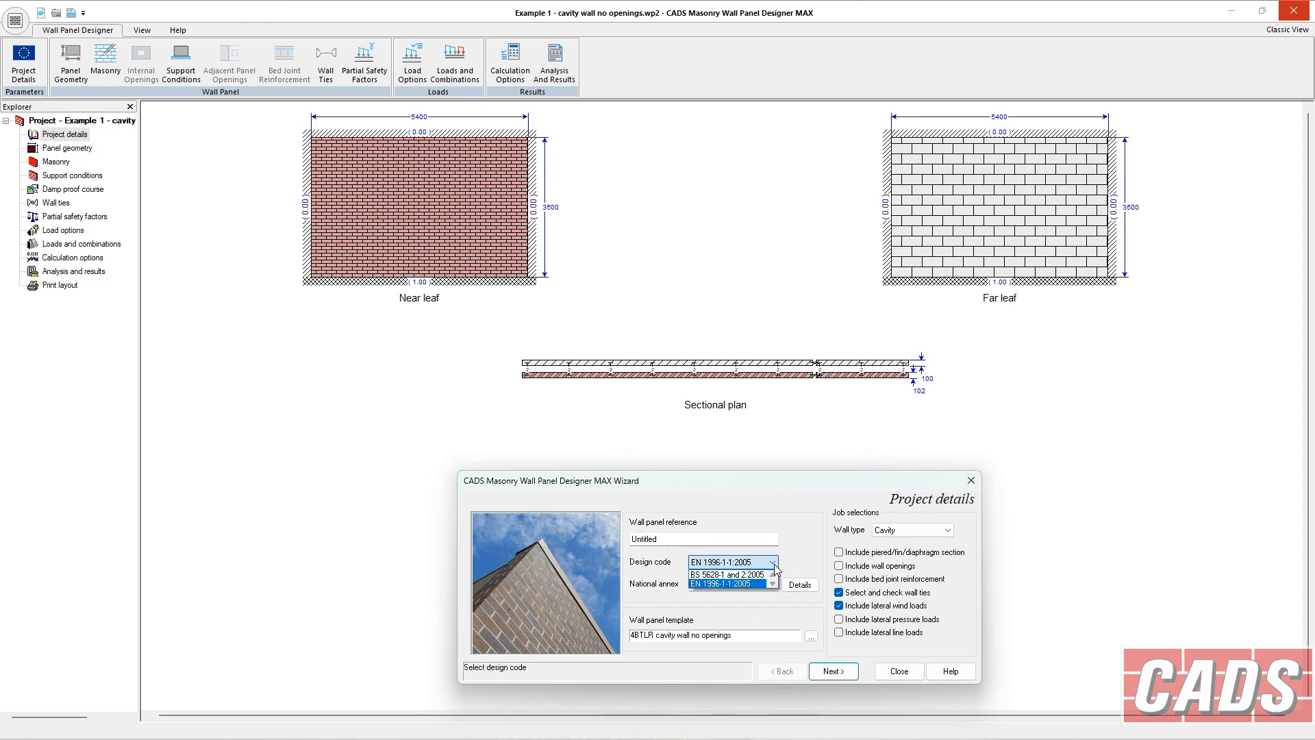
click(757, 582)
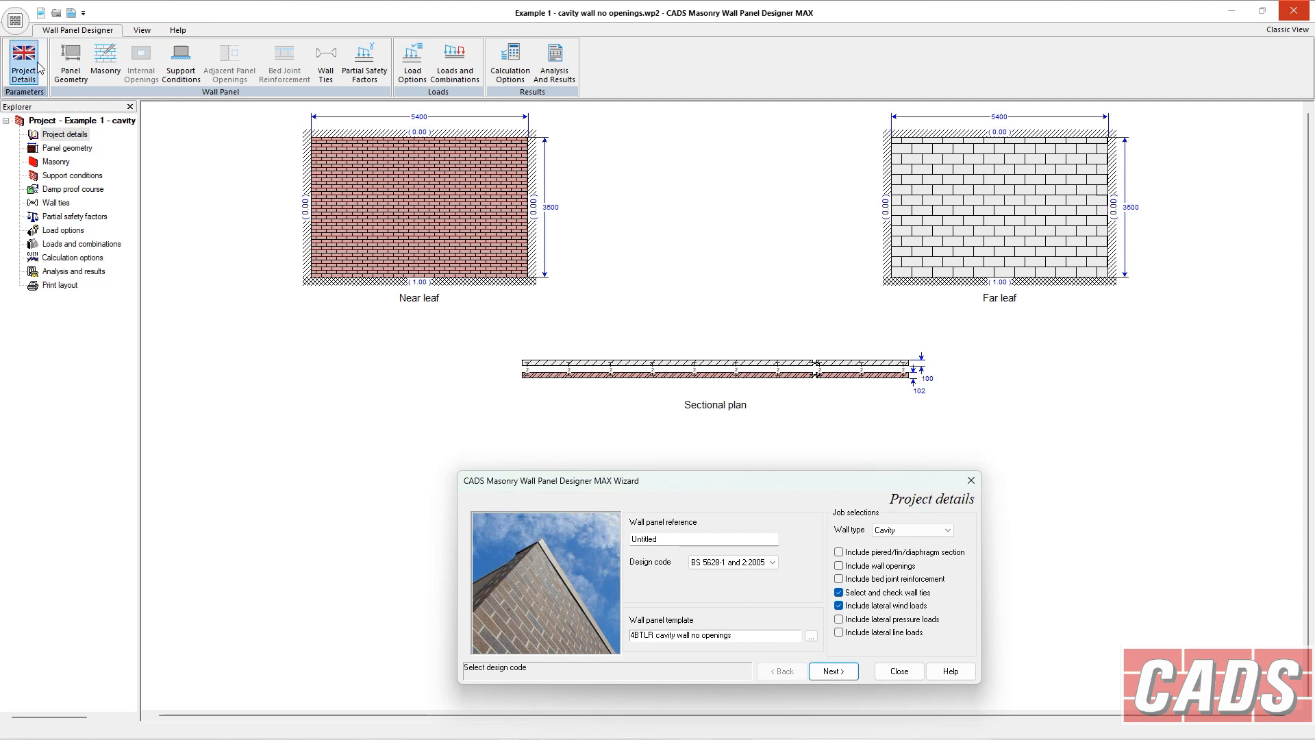
click(772, 562)
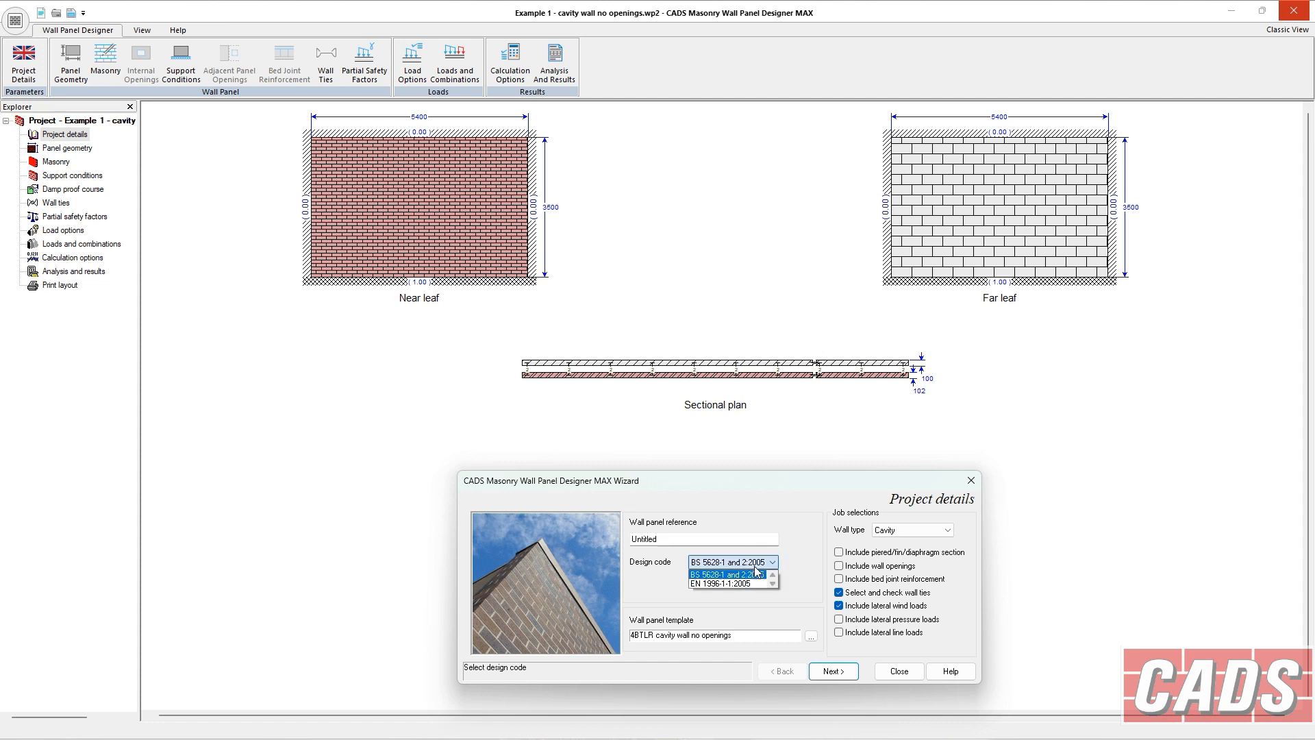
click(750, 581)
Examine the nationally determined parameters for the UK annex, including load combination and masonry design factors.
click(795, 589)
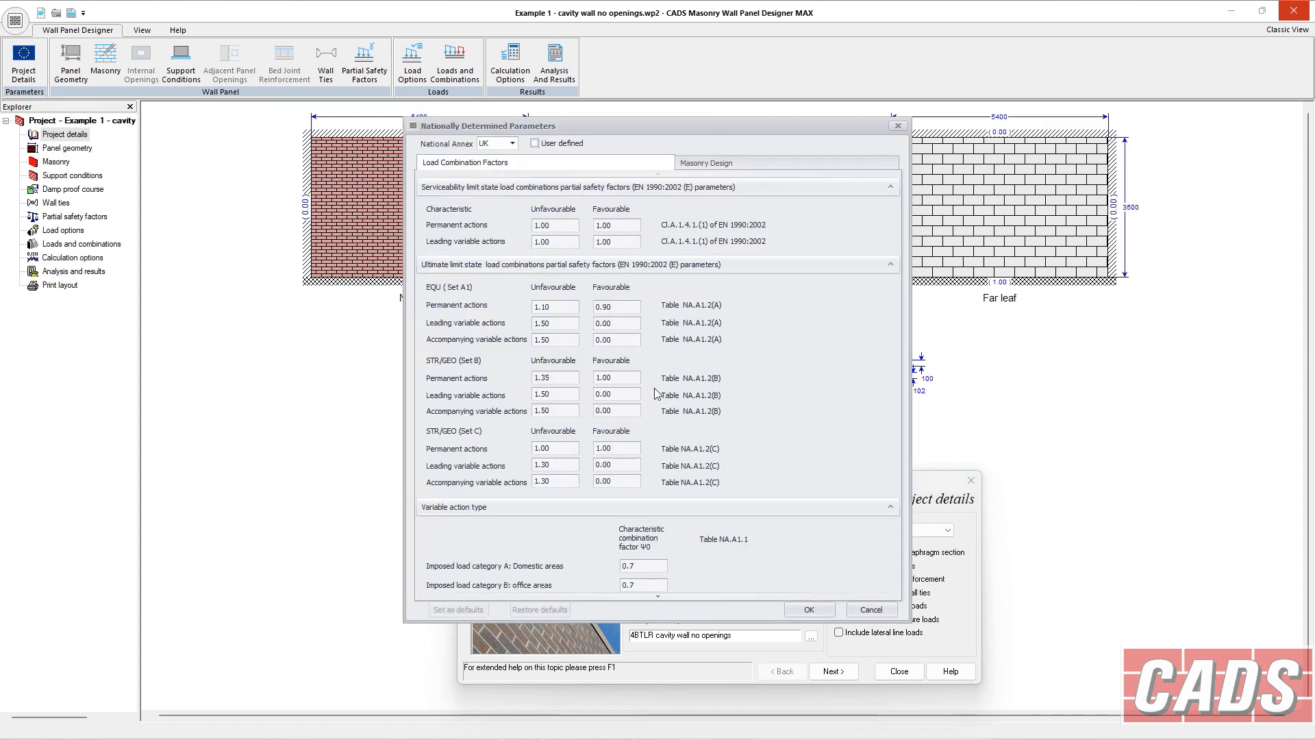
click(512, 142)
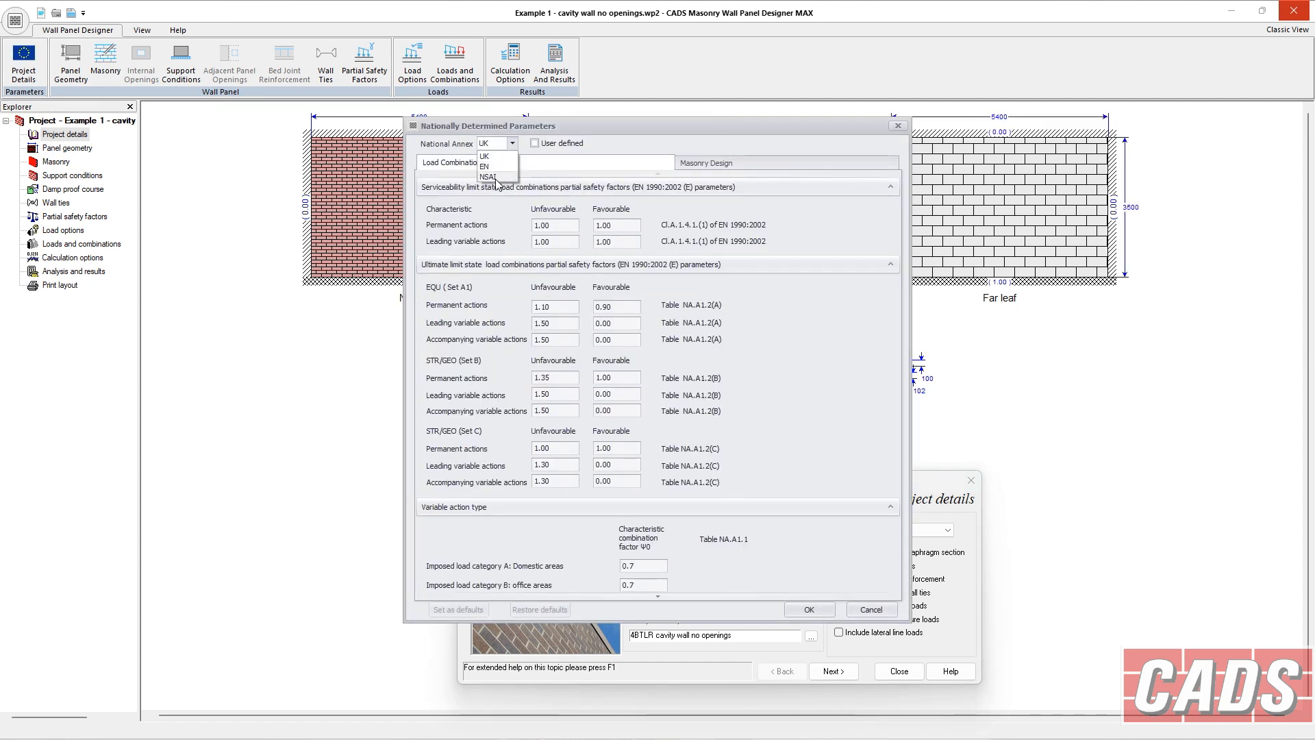
click(490, 157)
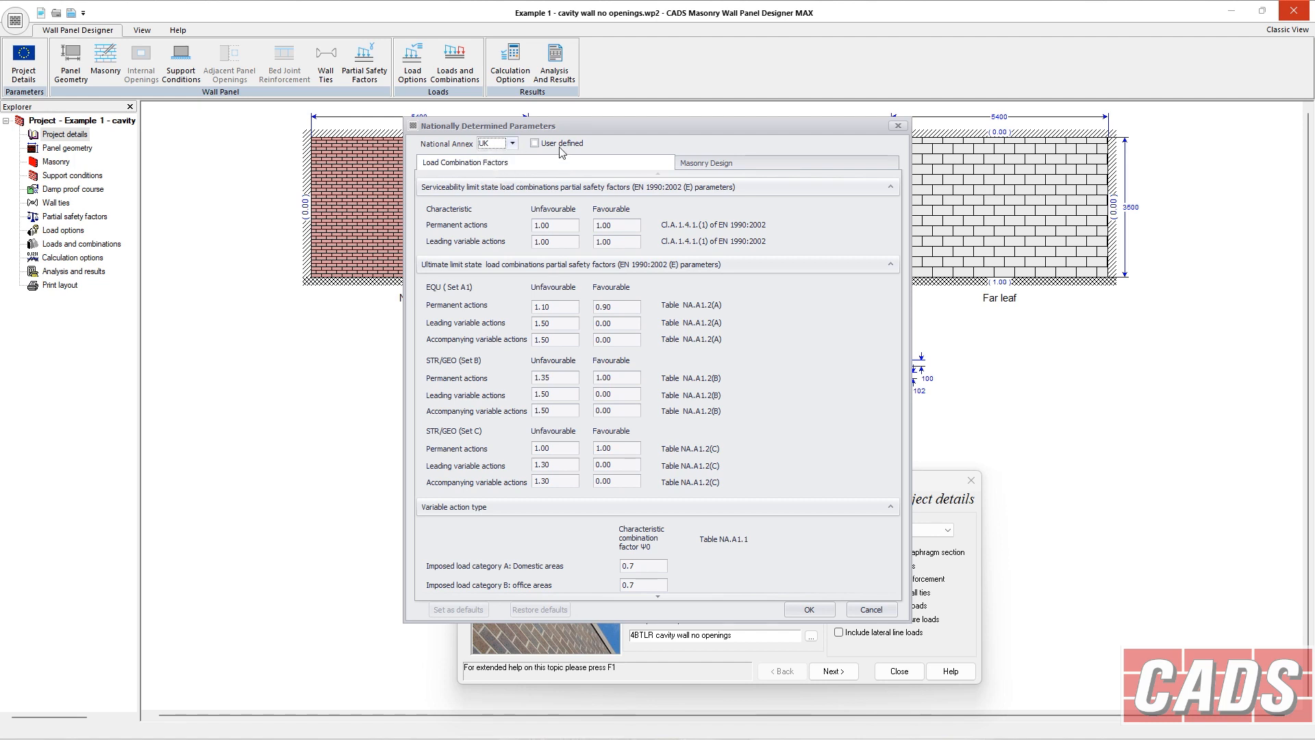
click(788, 163)
click(898, 126)
Review the wall type options, keeping Cavity.
click(911, 529)
click(887, 542)
click(910, 530)
click(897, 552)
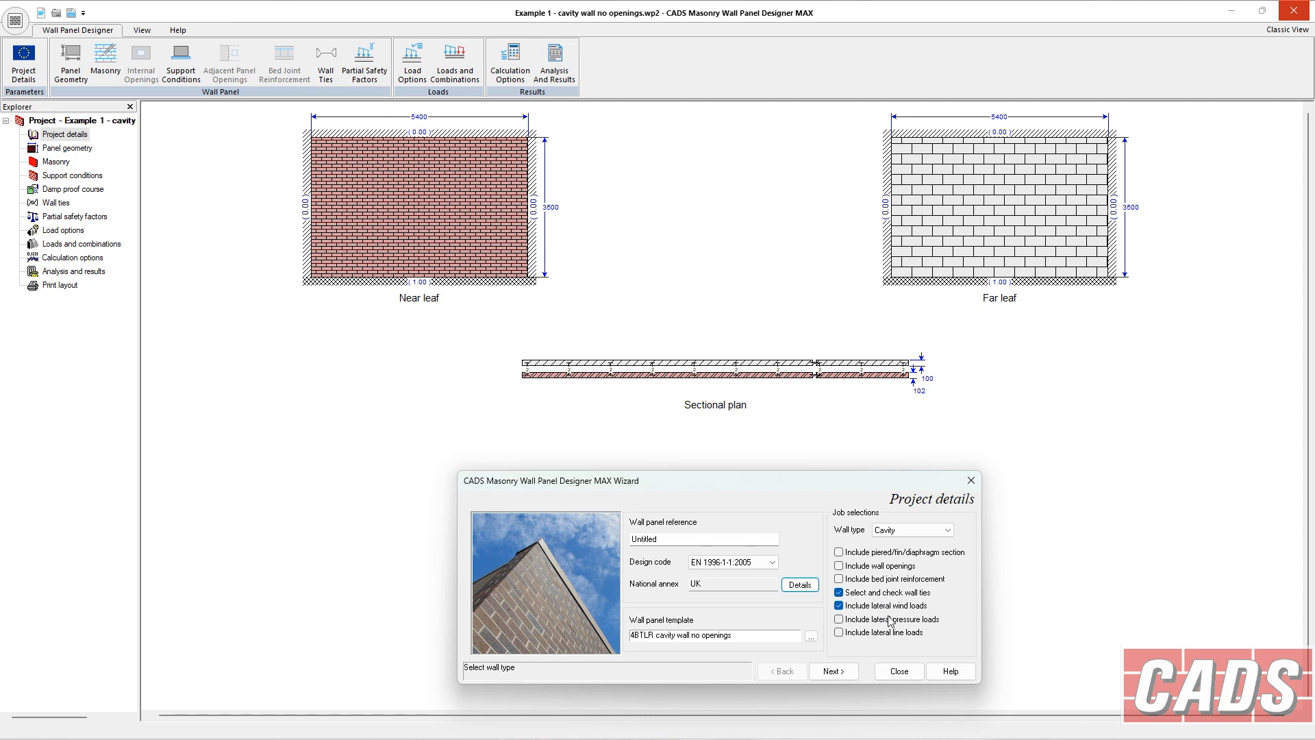
Review the panel geometry heights, lengths and thicknesses for both leaves, then continue to the Masonry page.
click(833, 671)
click(650, 556)
click(649, 564)
click(683, 576)
click(664, 576)
click(705, 576)
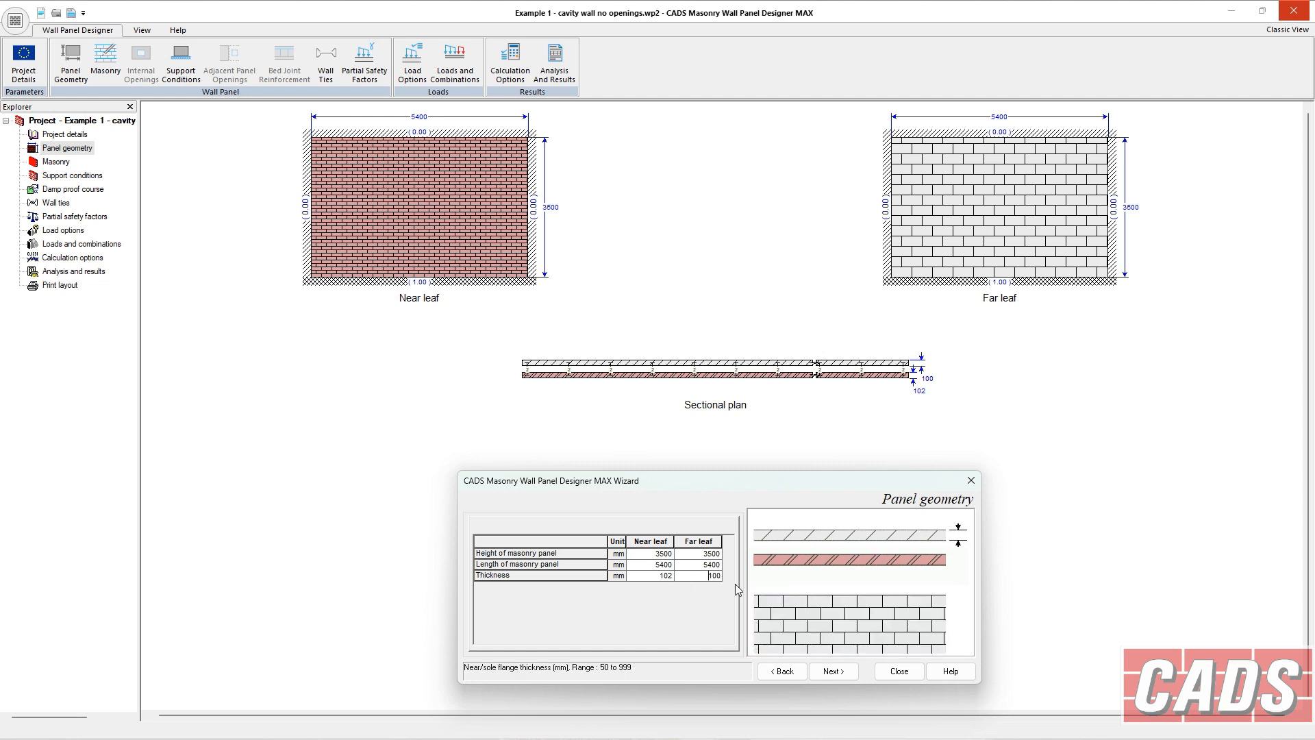
click(829, 671)
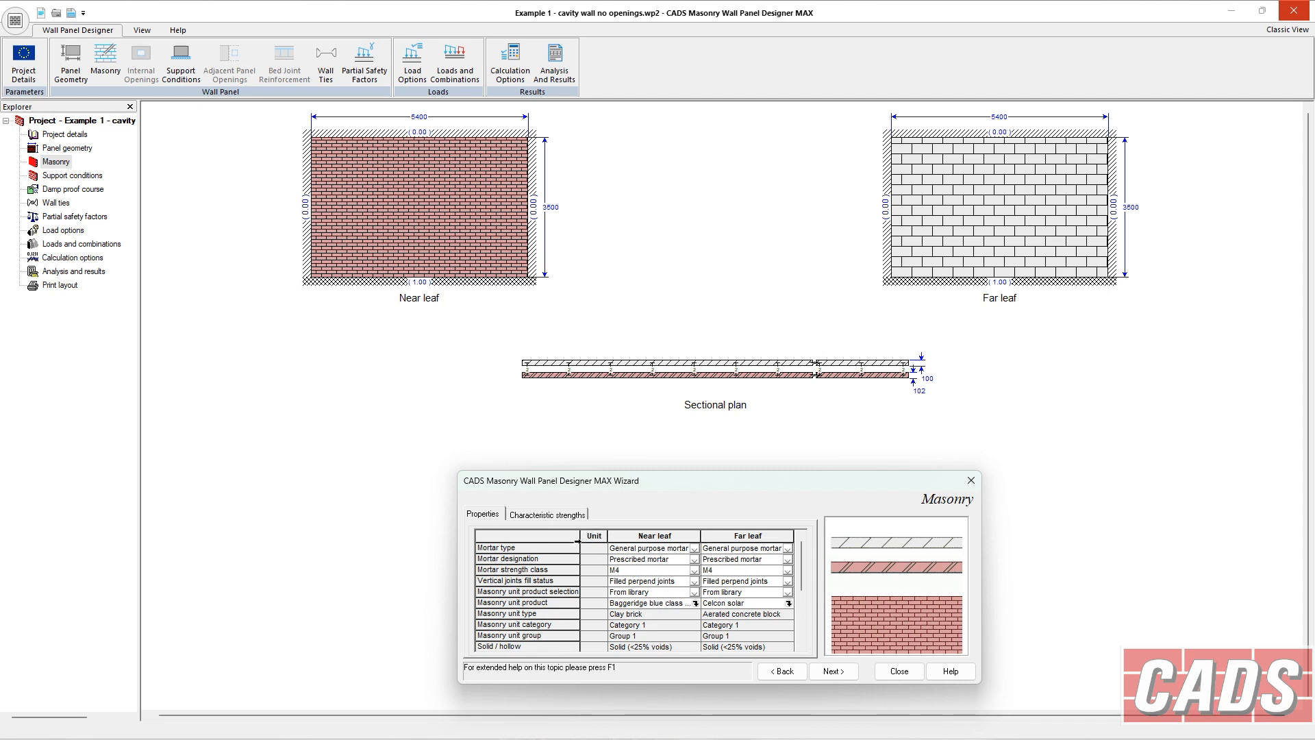
Try the User defined design code for characteristic strengths, then restore EN 1996-1-1:2005.
click(549, 519)
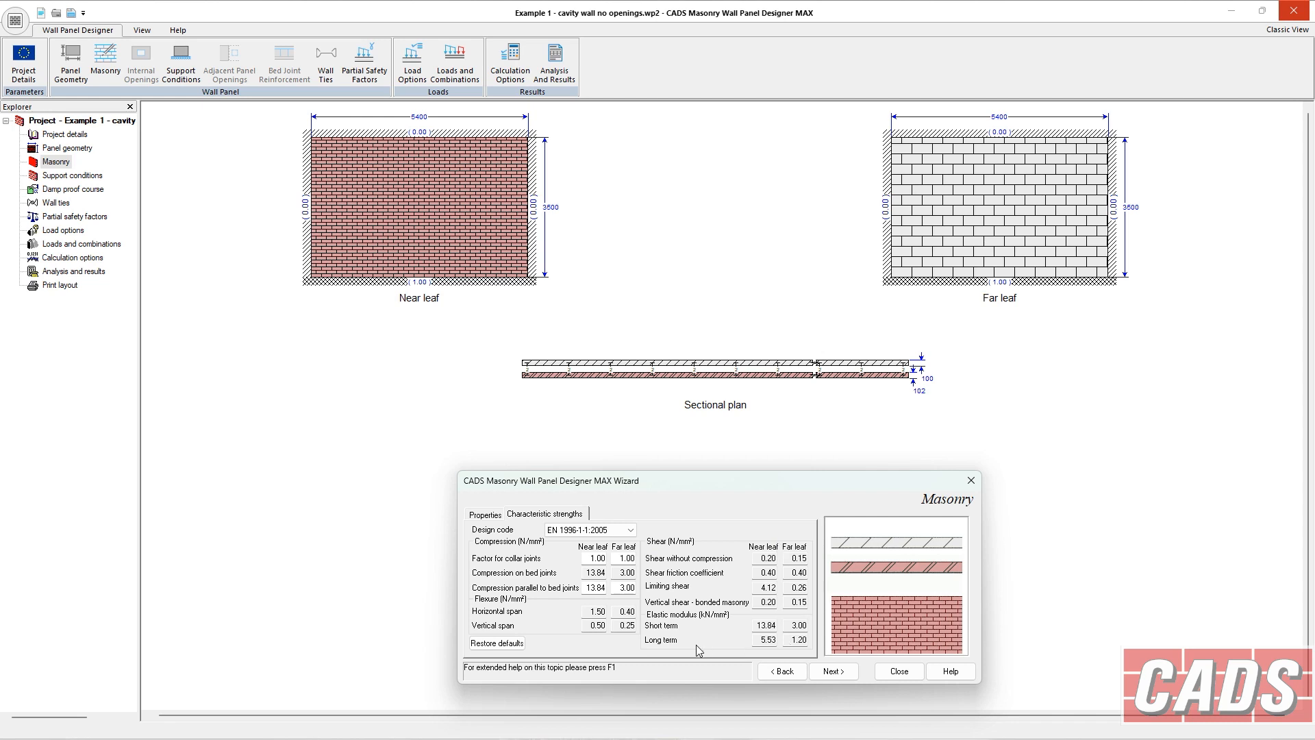
click(614, 534)
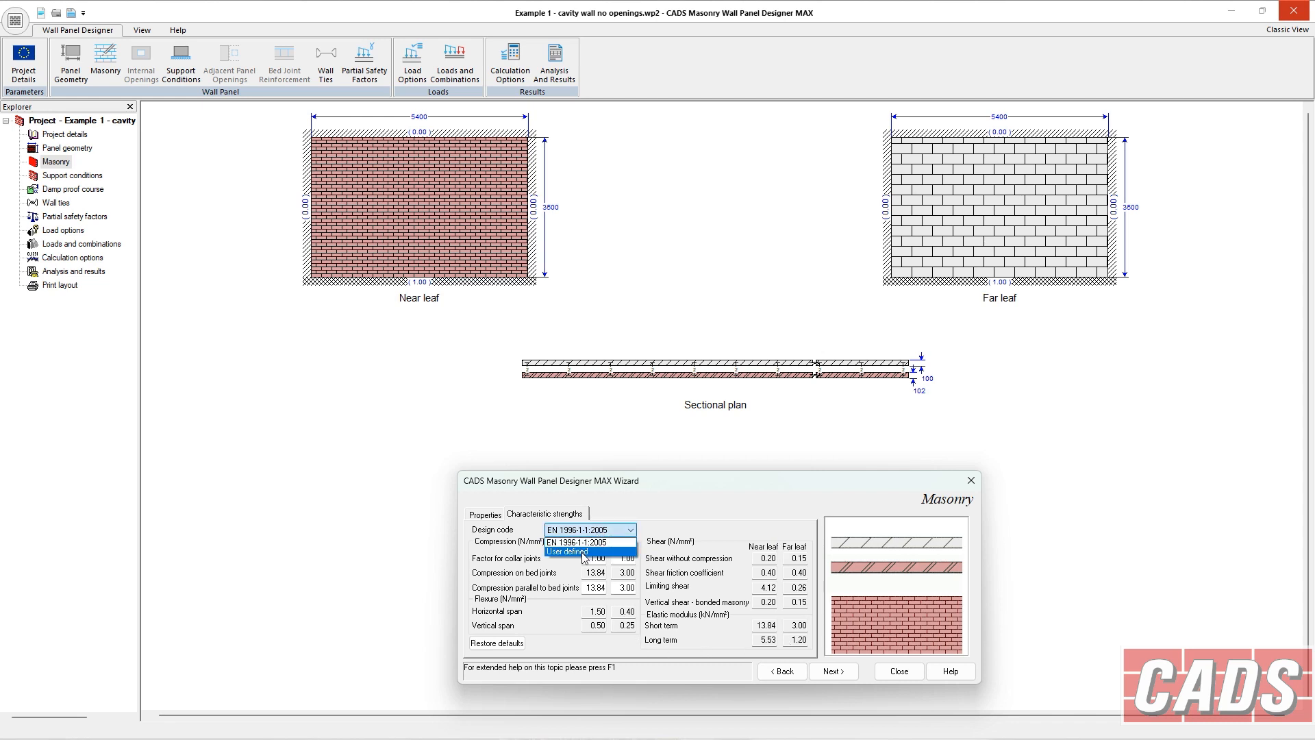
click(598, 551)
click(584, 572)
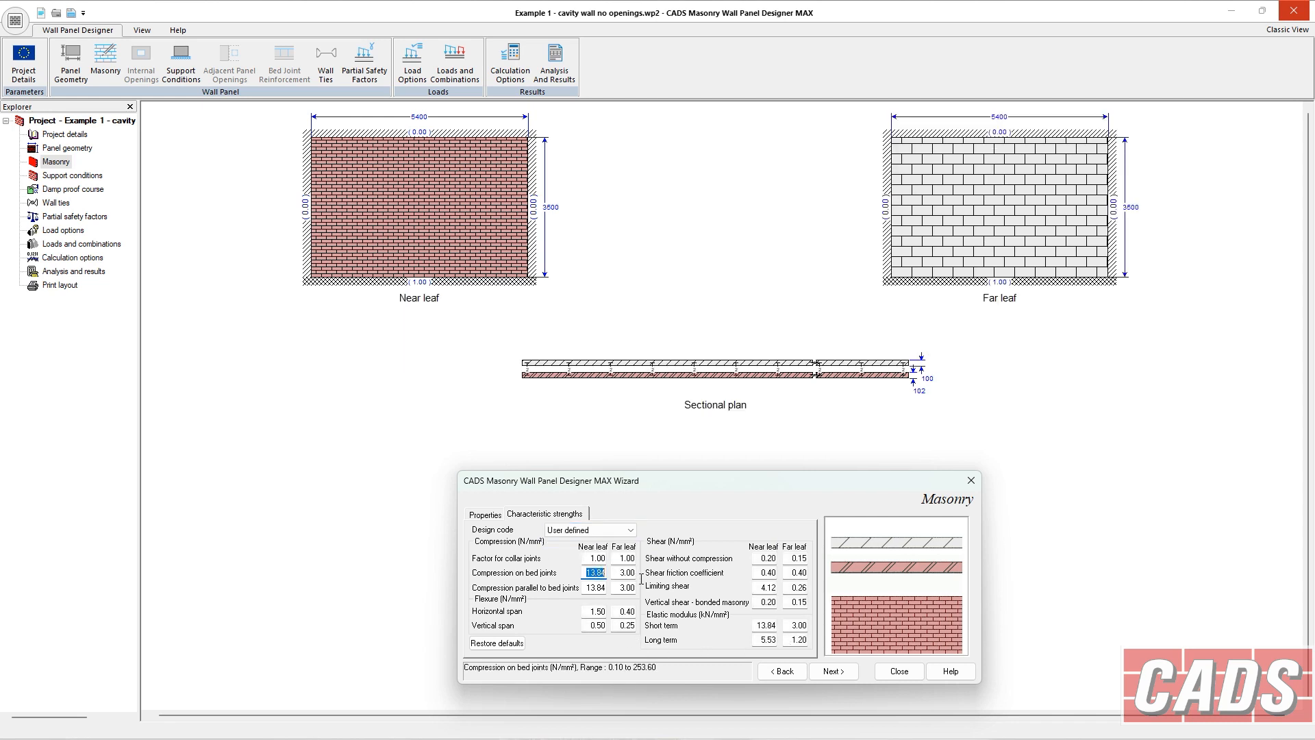
click(614, 533)
click(603, 541)
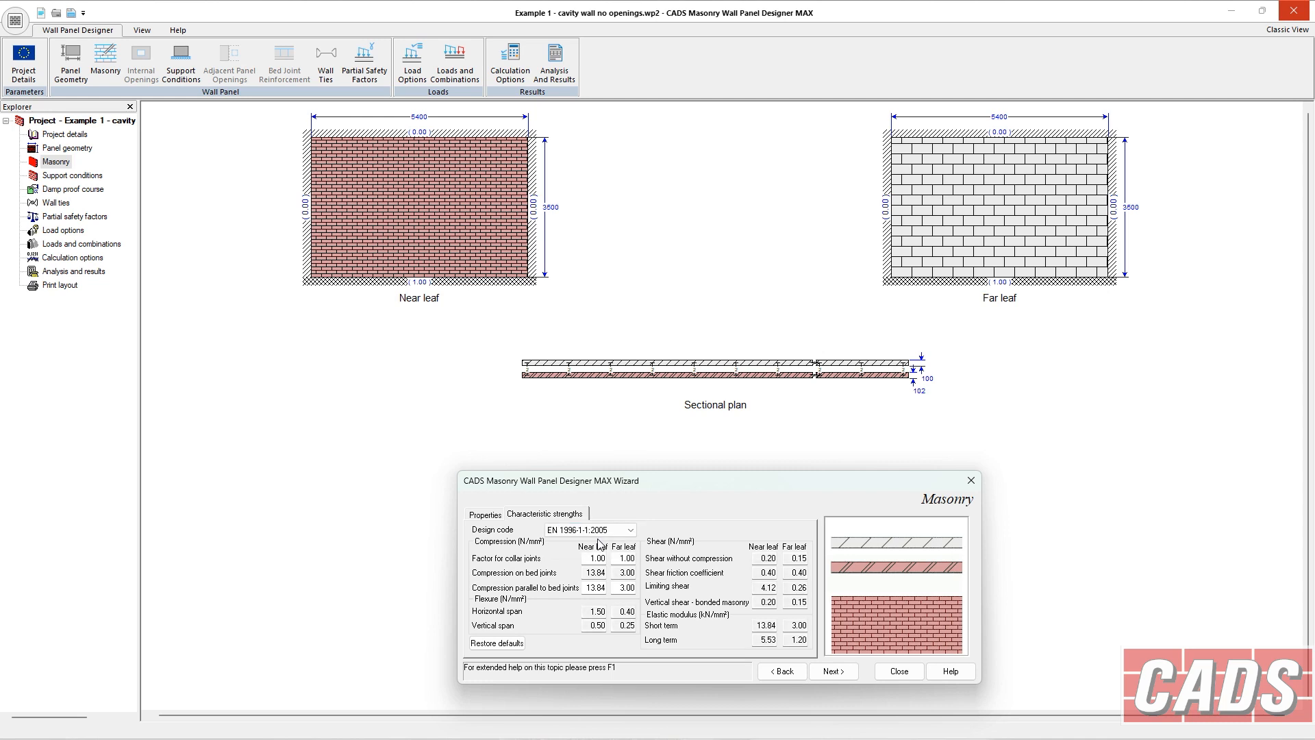
Inspect the vertical joints fill status options for both leaves and compare the characteristic strengths.
click(502, 514)
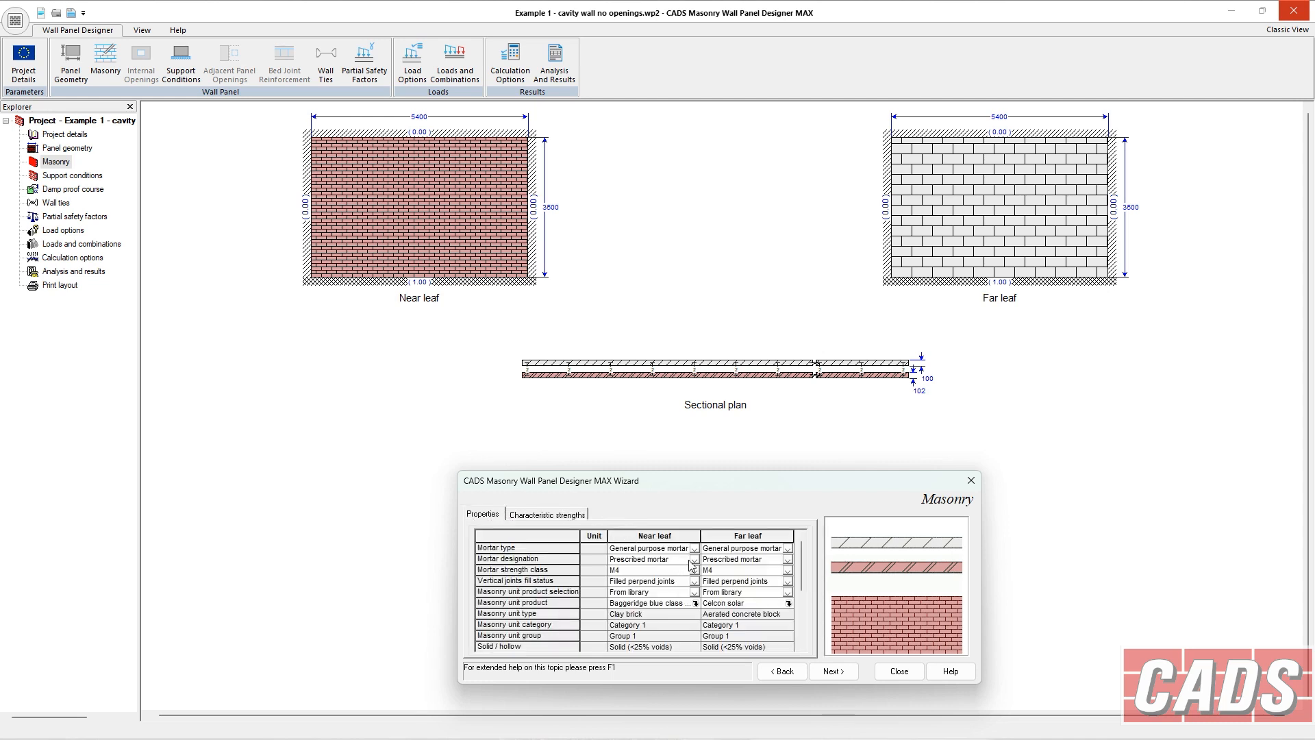
click(694, 582)
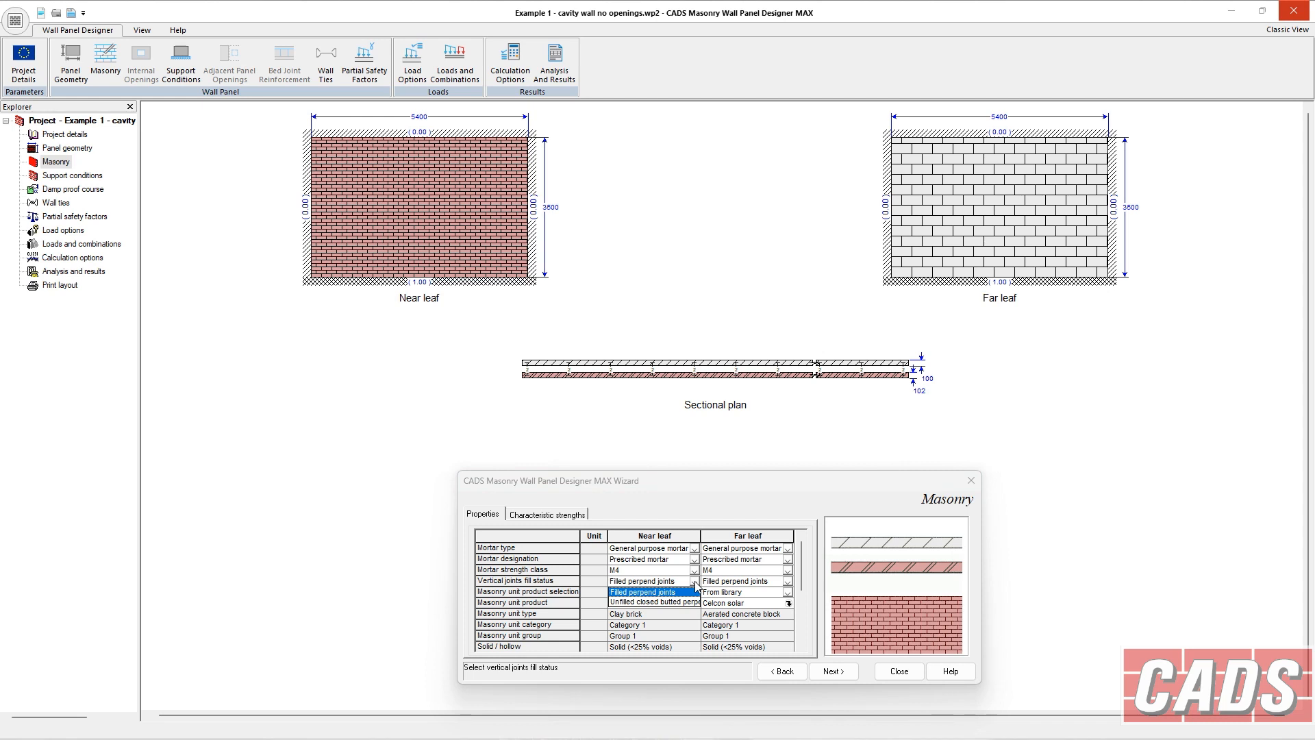
click(695, 583)
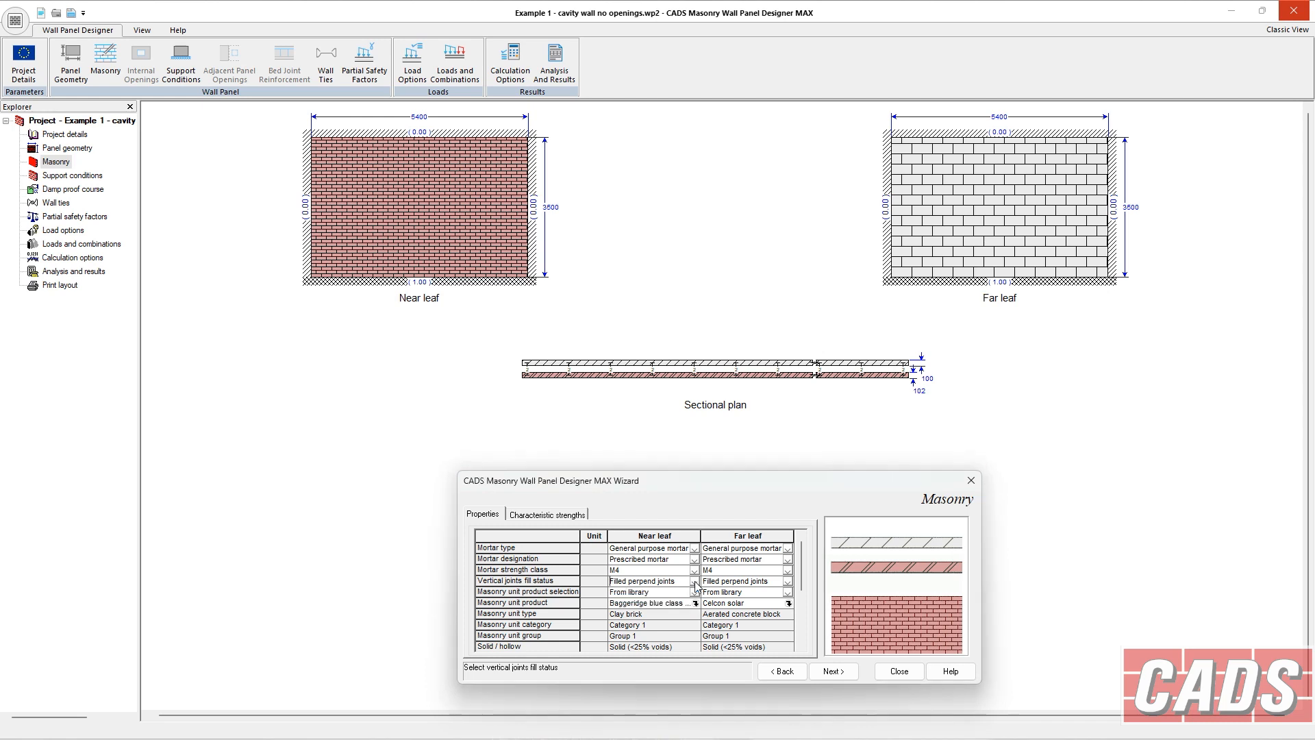
click(787, 581)
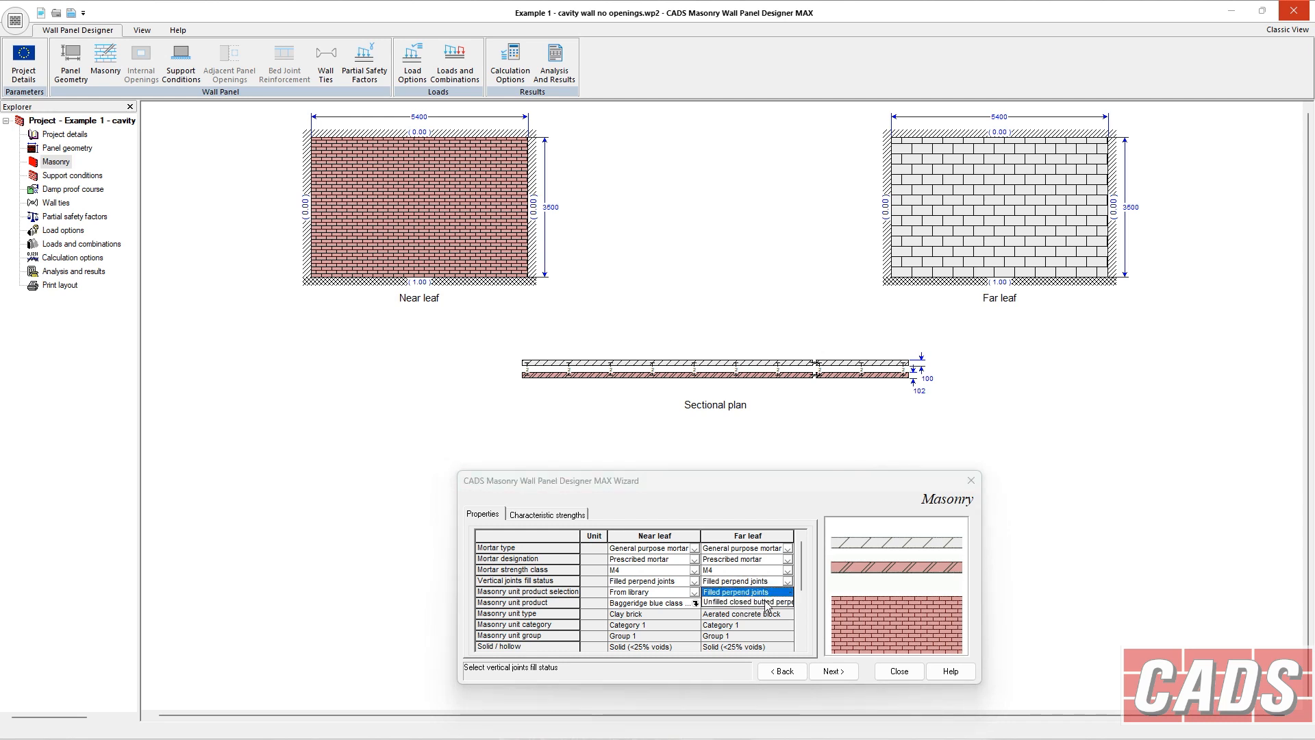
click(762, 592)
click(788, 584)
click(788, 584)
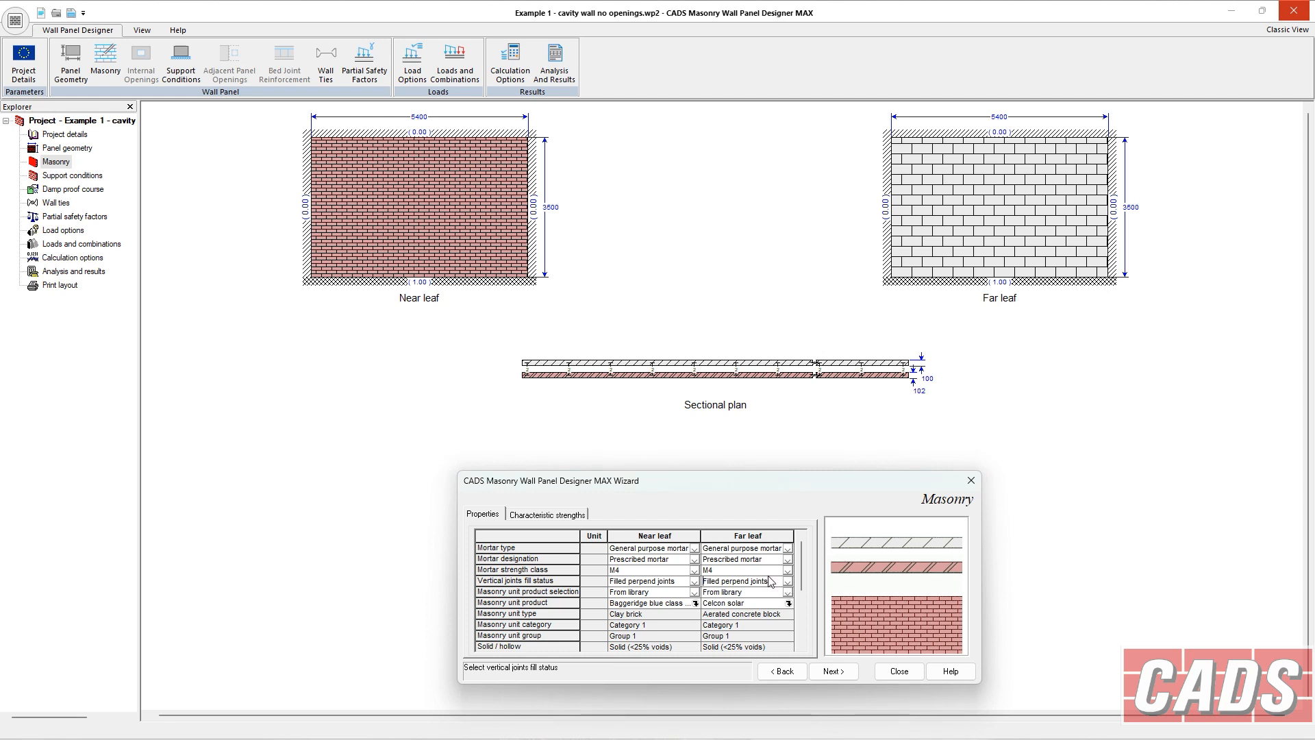
click(544, 515)
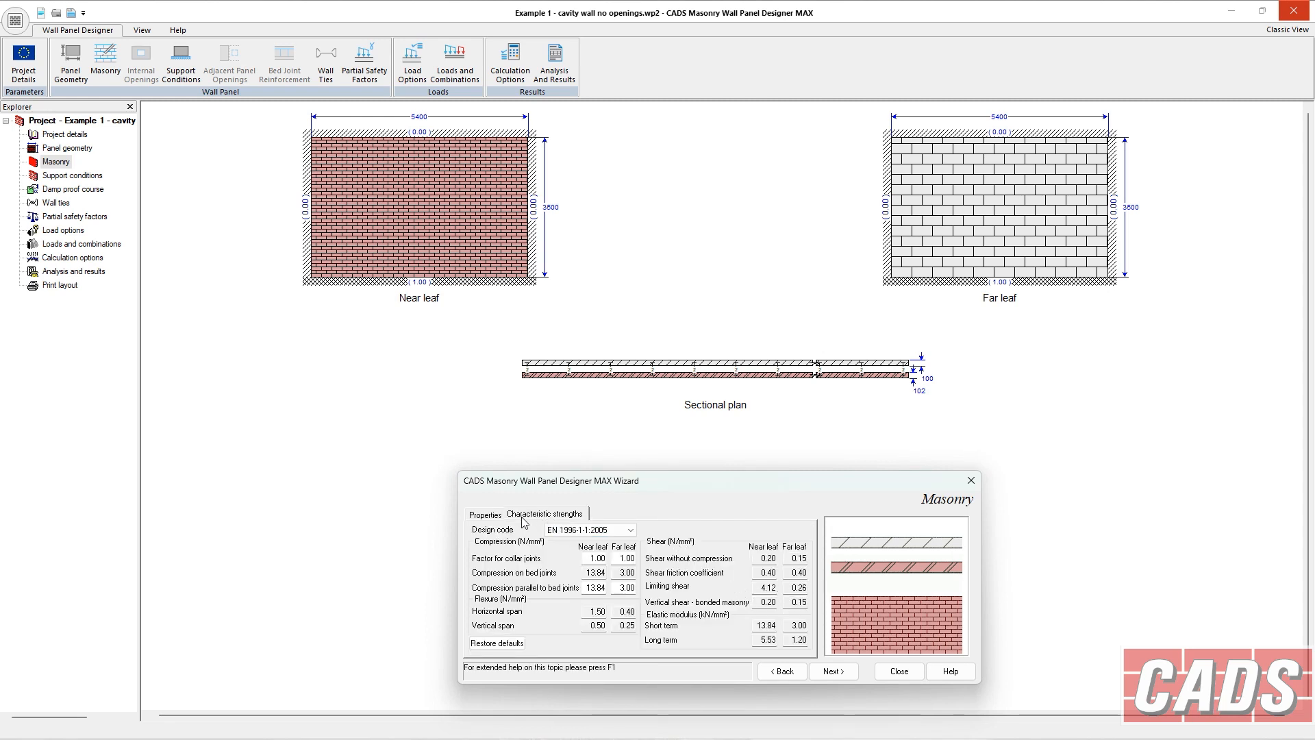
click(499, 515)
Try Unfilled closed butted perpends for the far leaf's vertical joints, then restore Filled perpend joints.
click(788, 581)
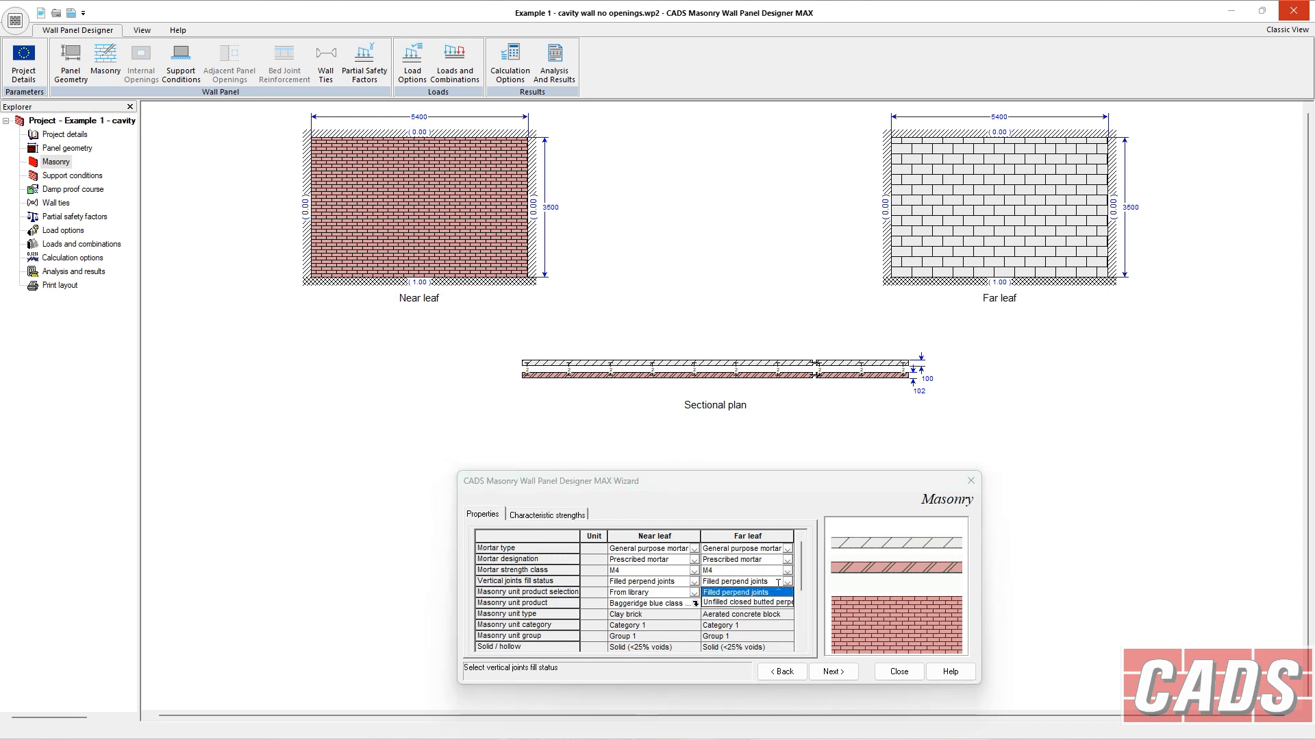
click(750, 602)
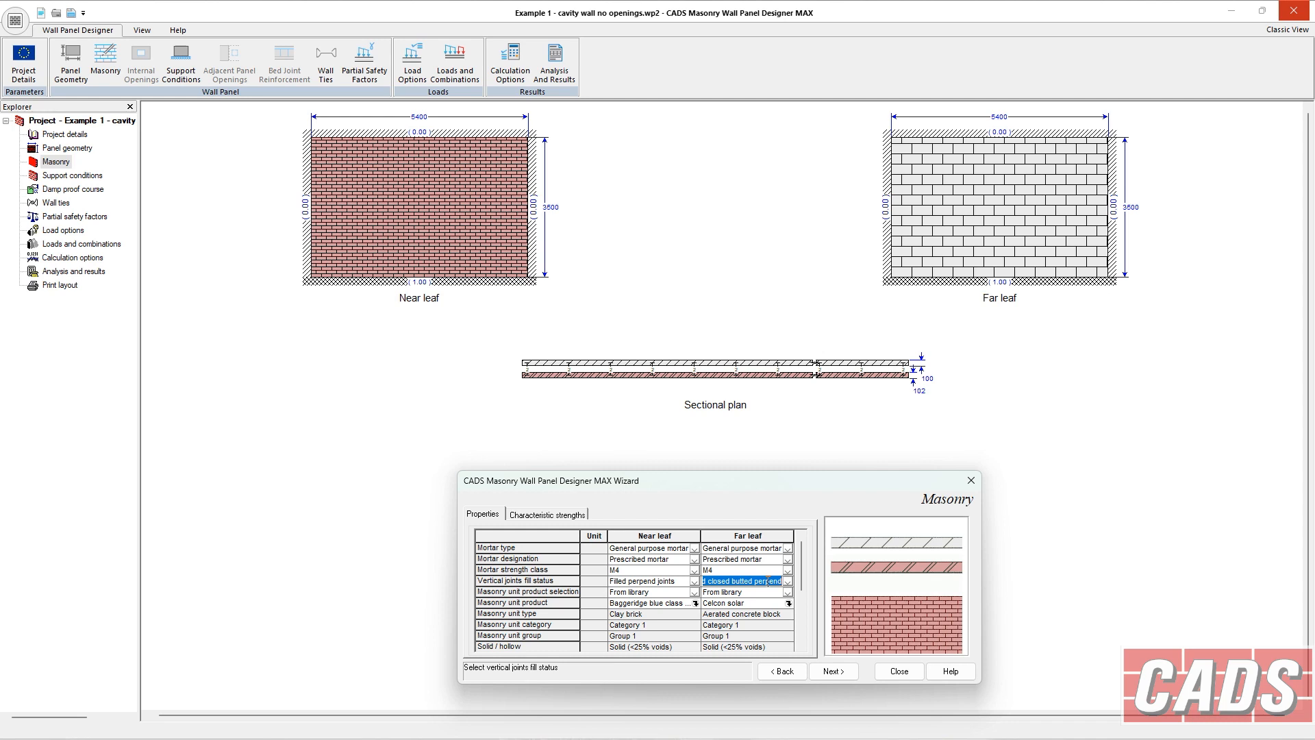
click(574, 515)
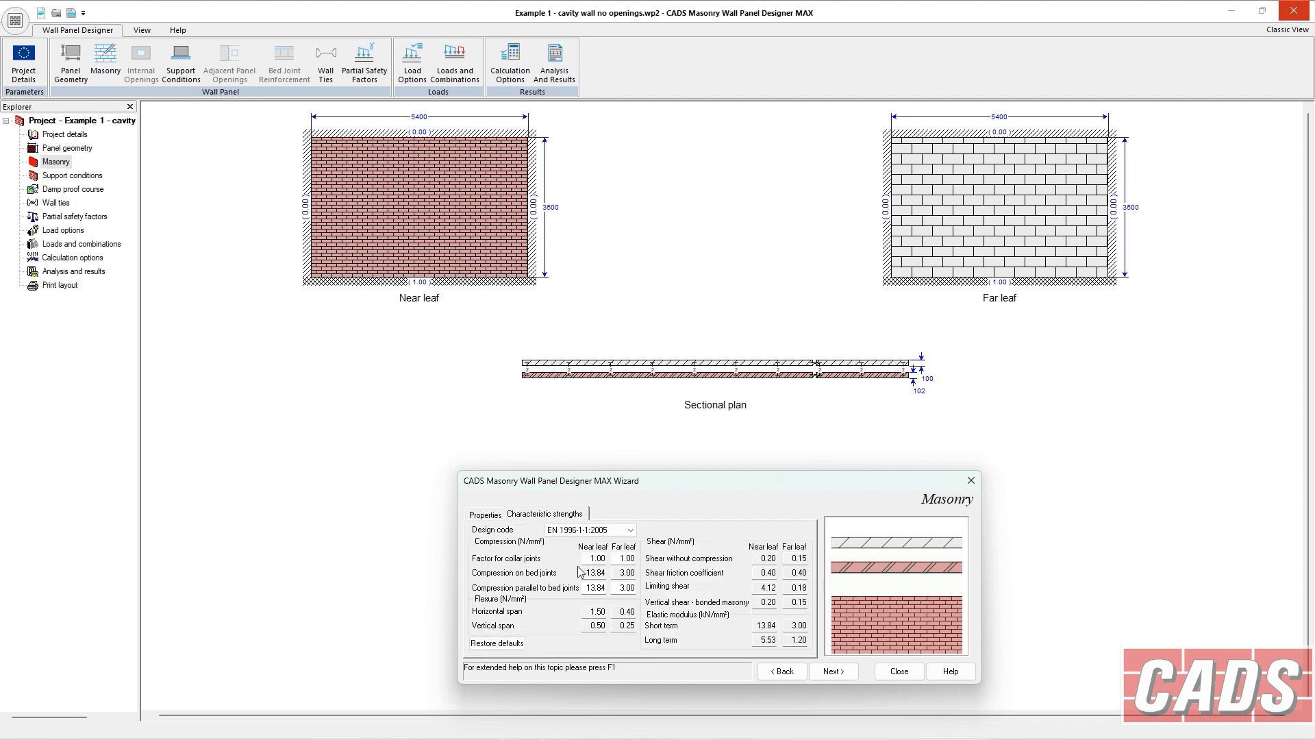
click(488, 515)
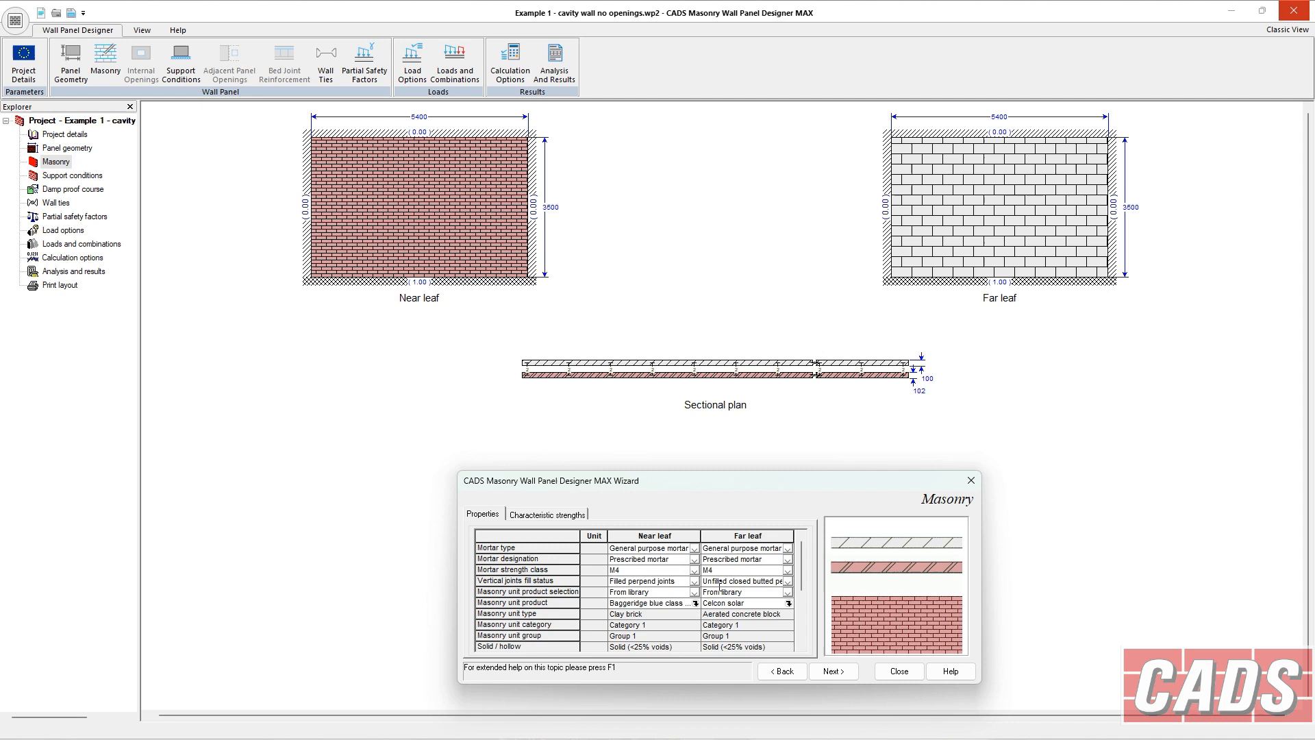
click(788, 582)
click(778, 593)
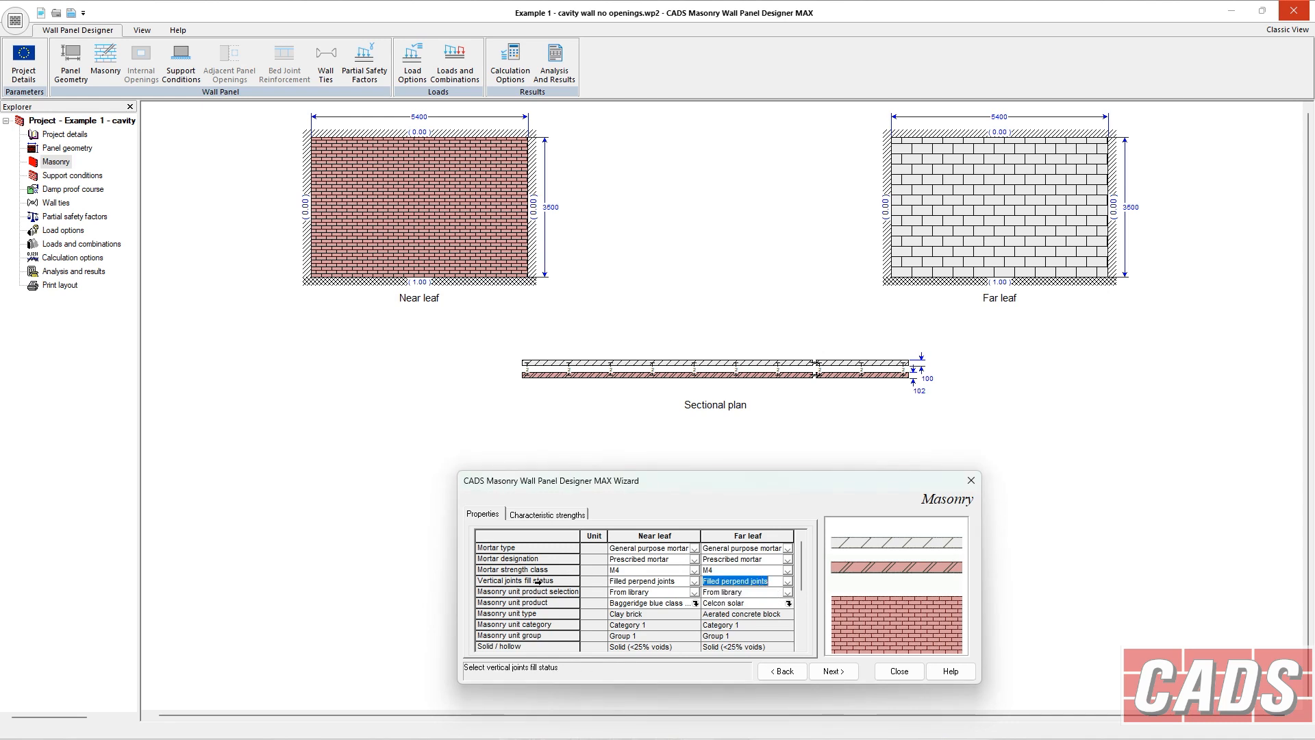
Review the near leaf's mortar designation and mortar type options, keeping General purpose mortar.
click(695, 561)
click(695, 563)
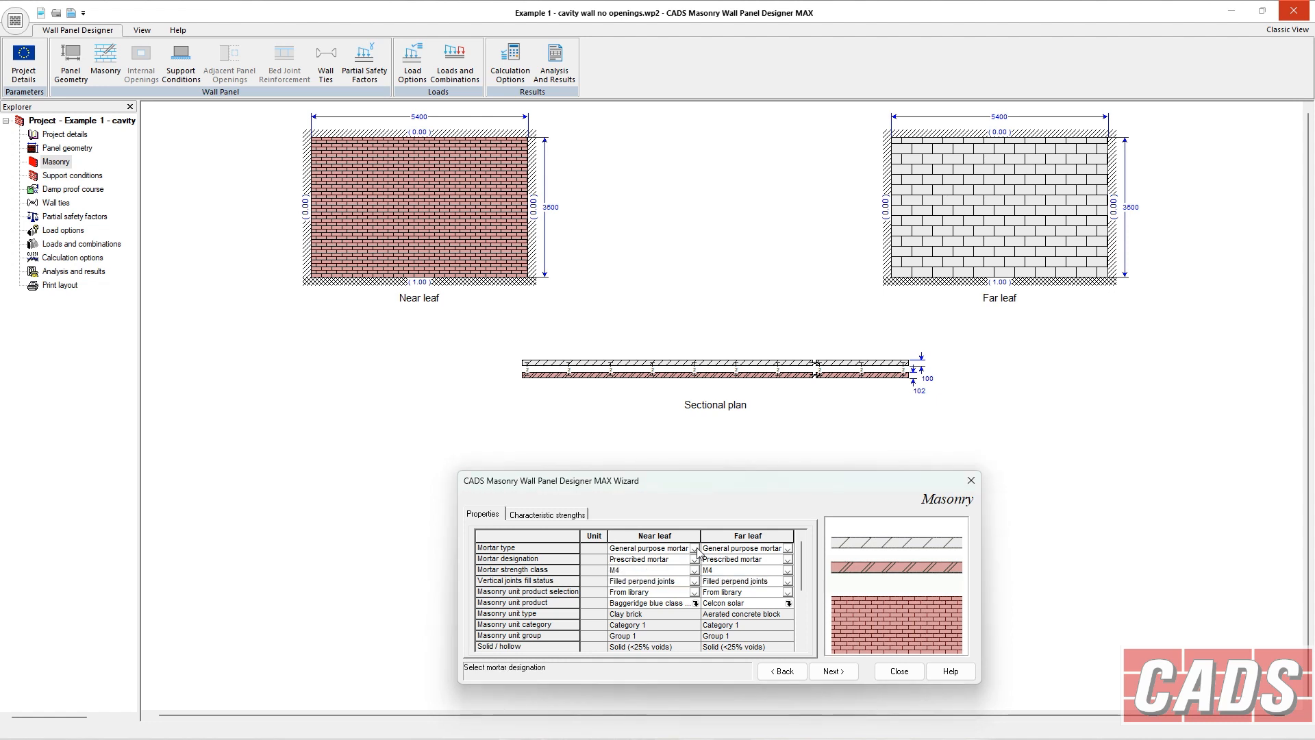
click(694, 551)
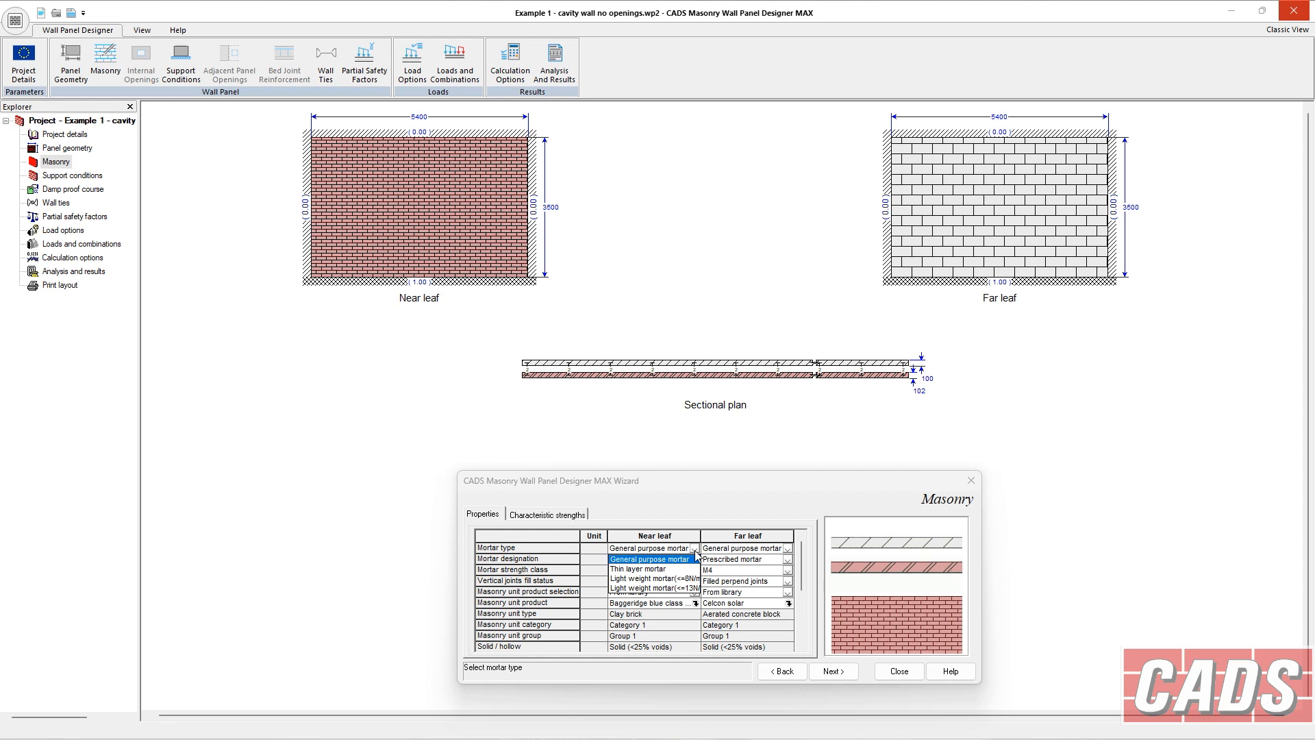
click(640, 559)
Review the characteristic strengths and scroll through the masonry properties table.
click(555, 516)
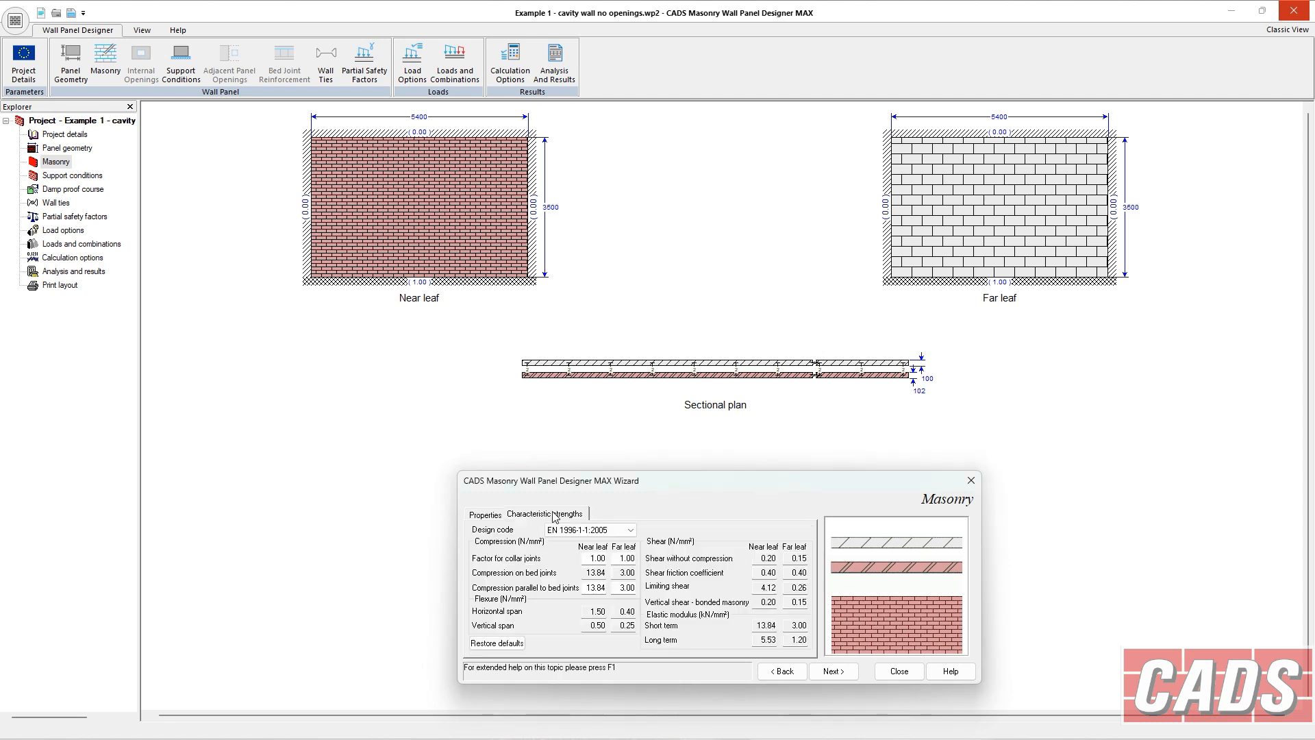
click(500, 517)
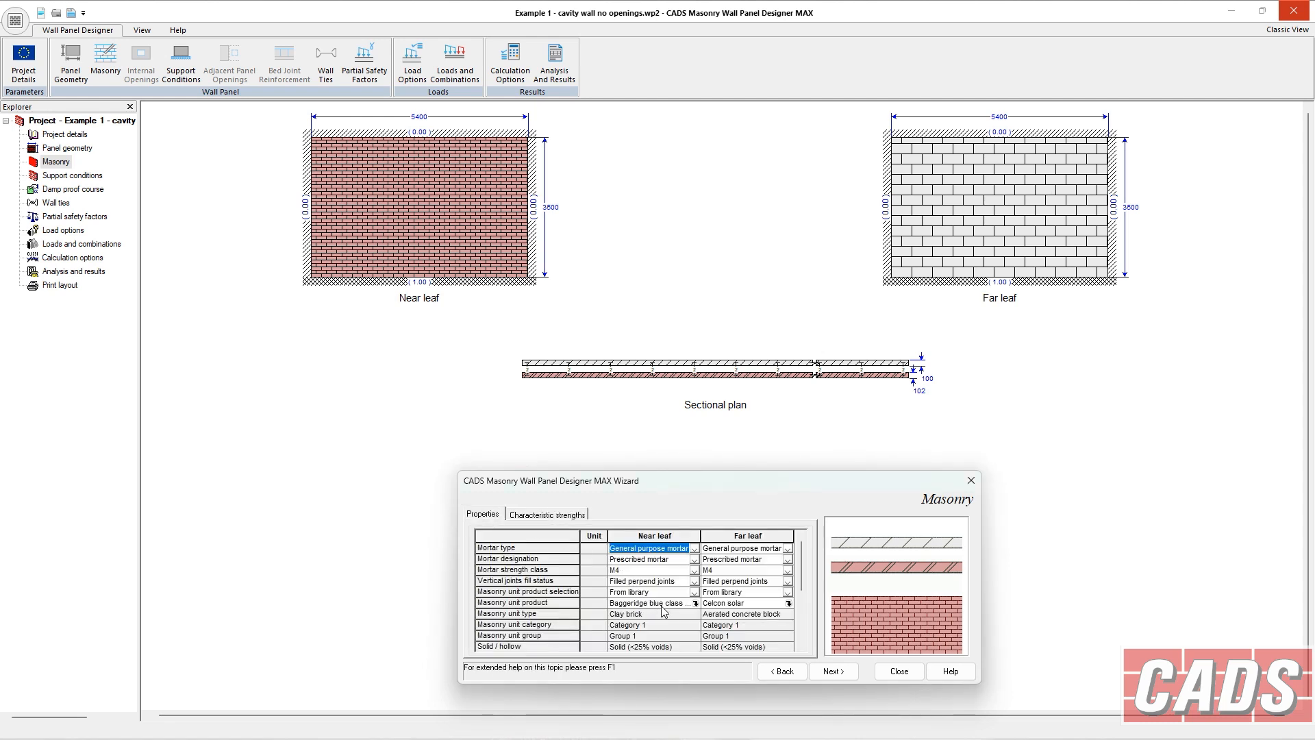
scroll(802, 565, down, 1)
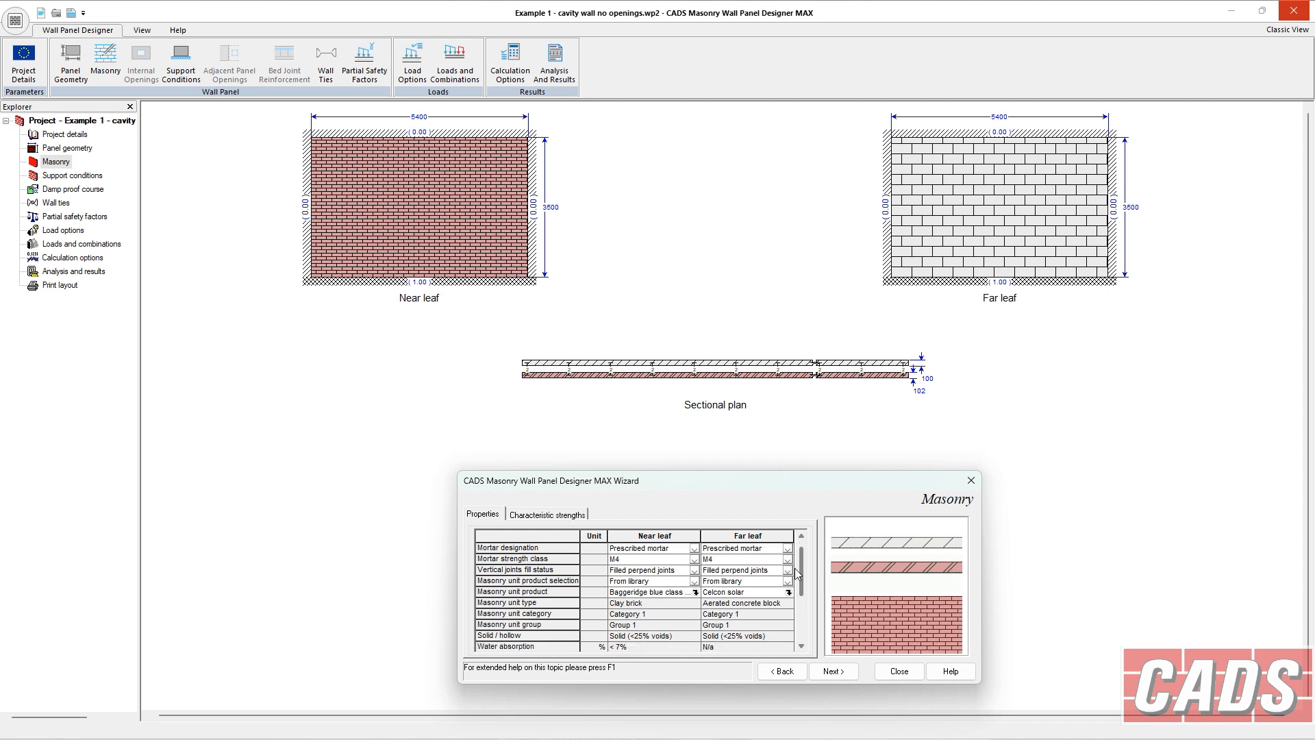
Browse the masonry unit product library's fired clay Baggeridge brick products for the near leaf and close it without changes.
click(693, 581)
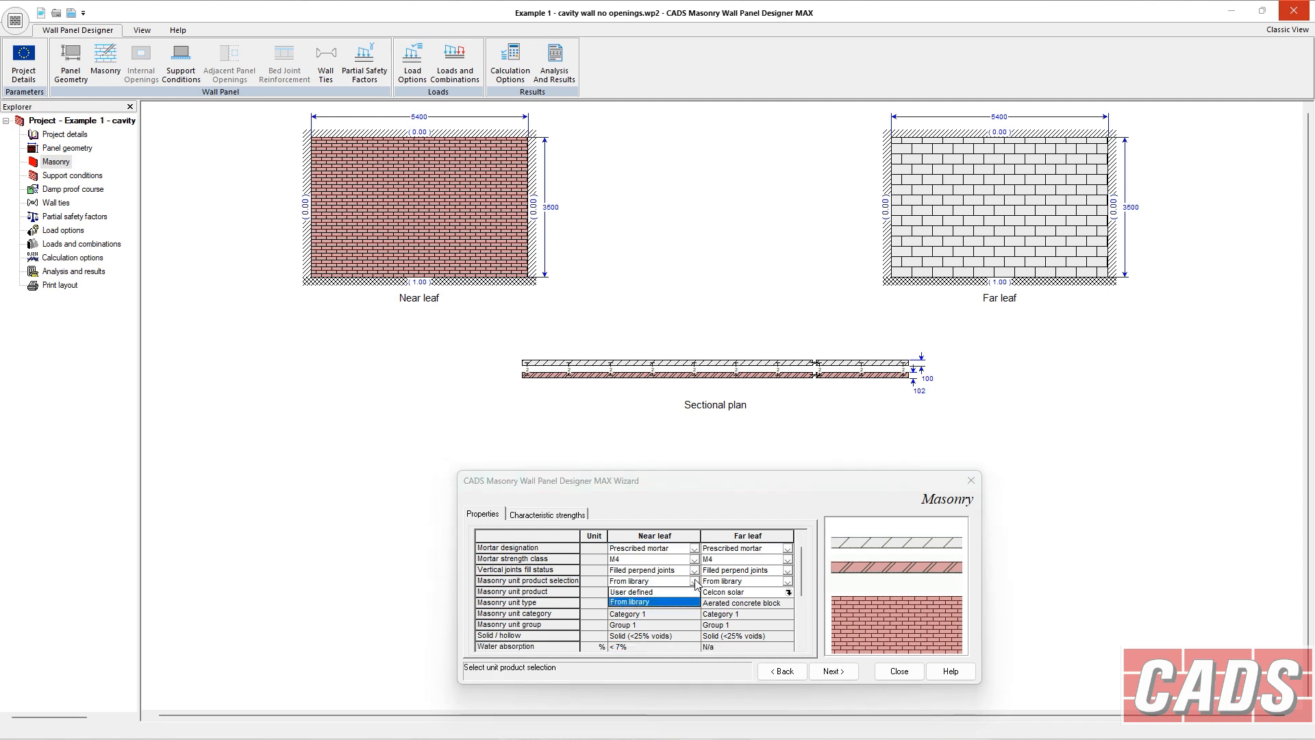
click(675, 601)
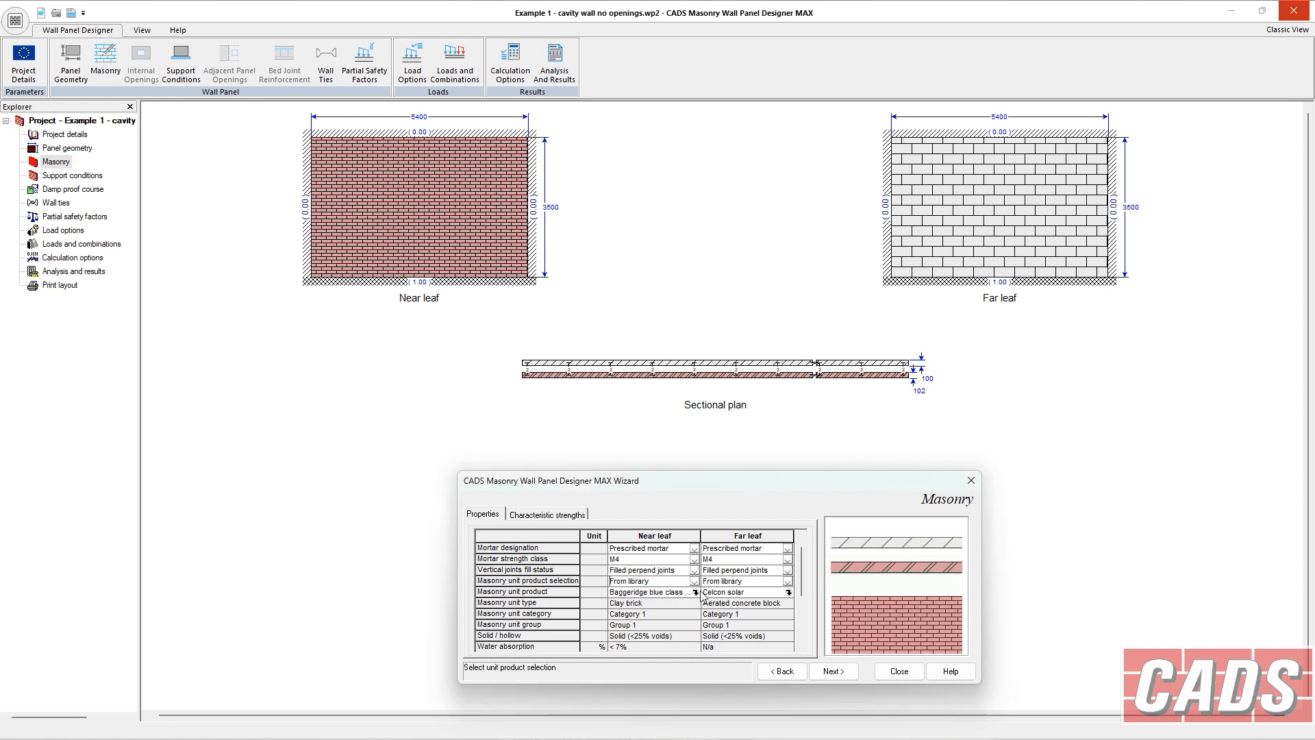
click(532, 525)
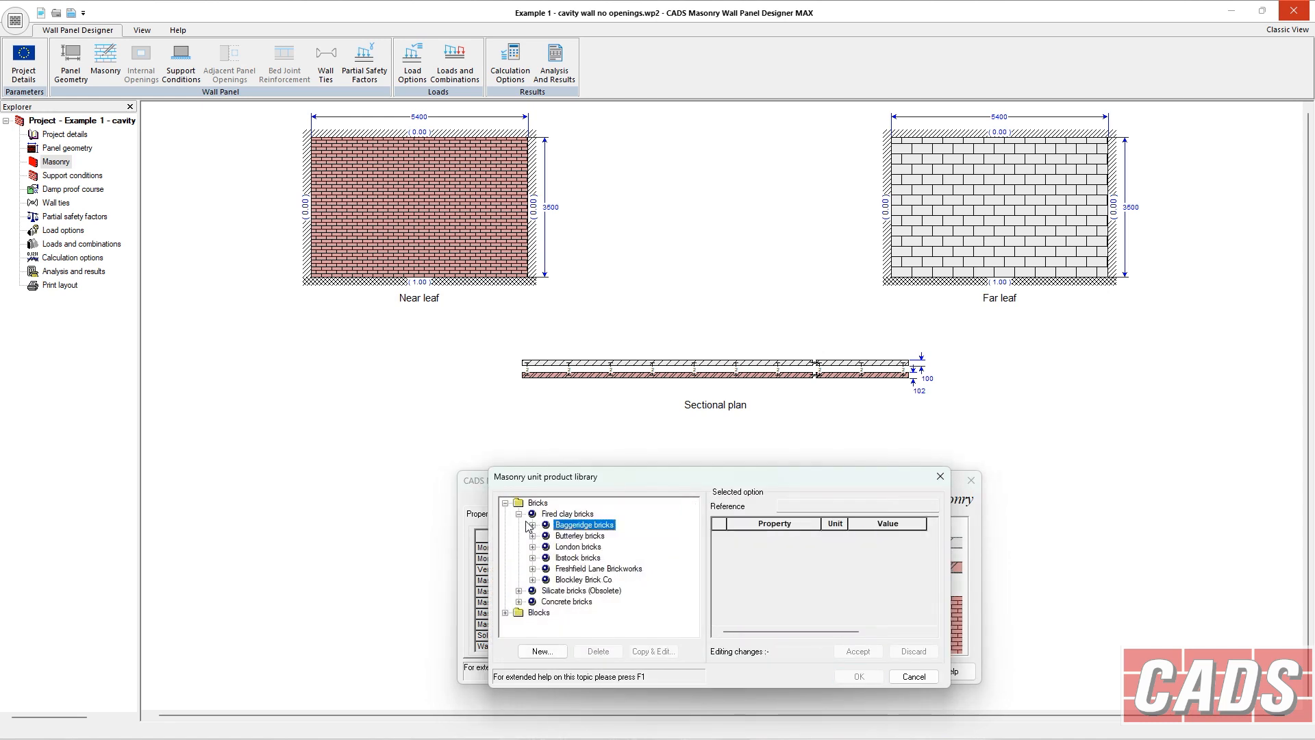
click(518, 515)
click(505, 546)
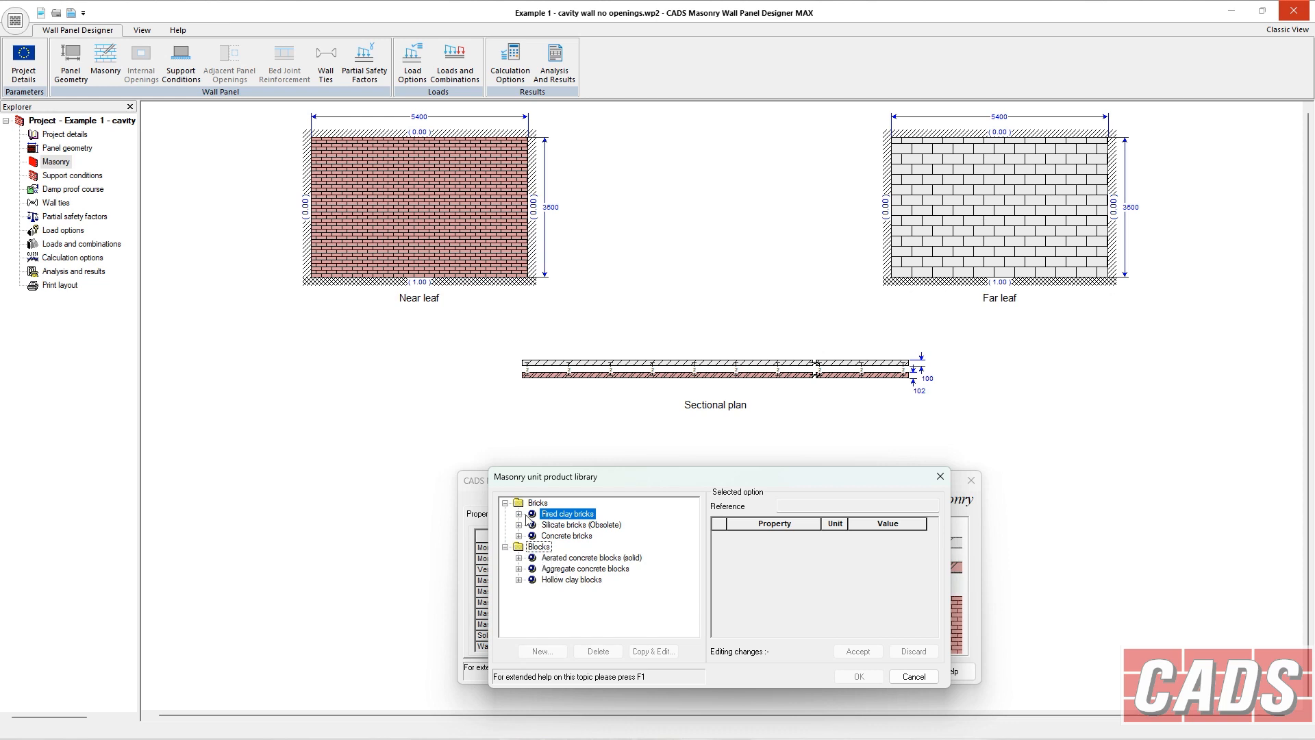
click(519, 515)
click(532, 525)
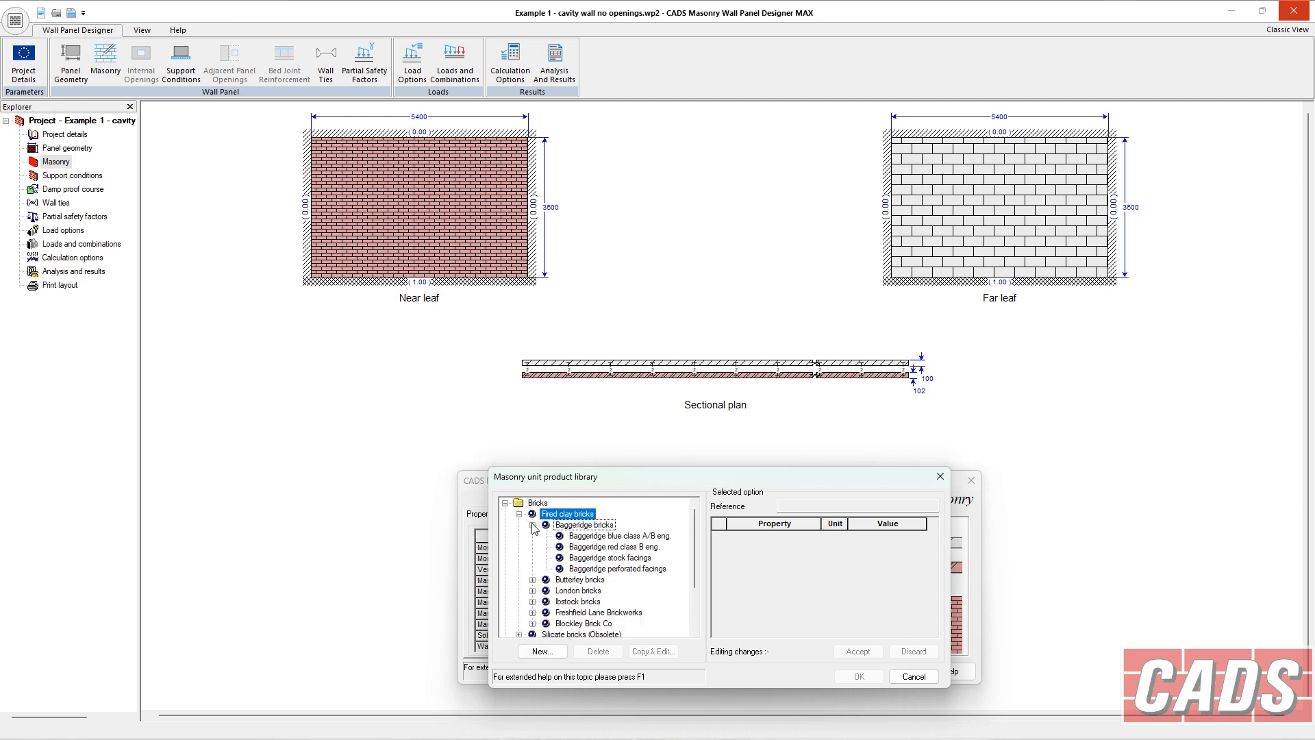
click(583, 537)
click(591, 546)
click(601, 557)
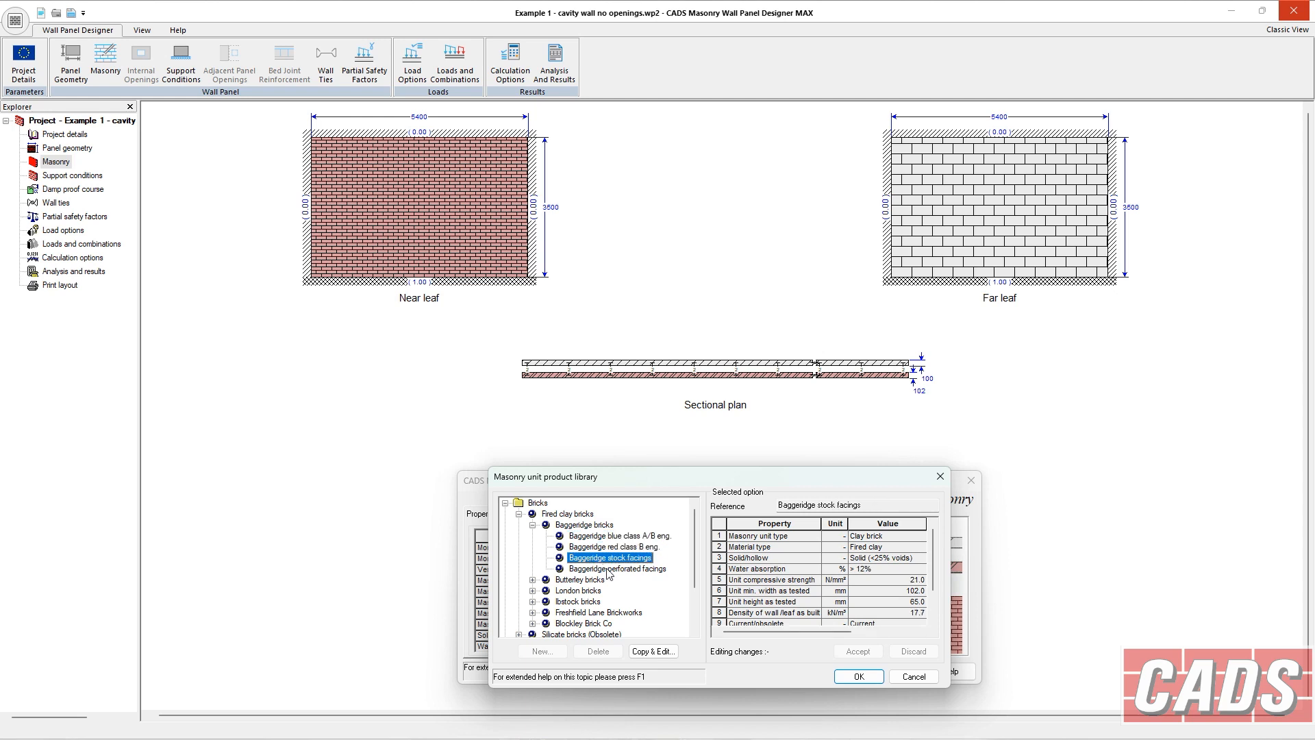
click(609, 567)
click(608, 559)
click(608, 550)
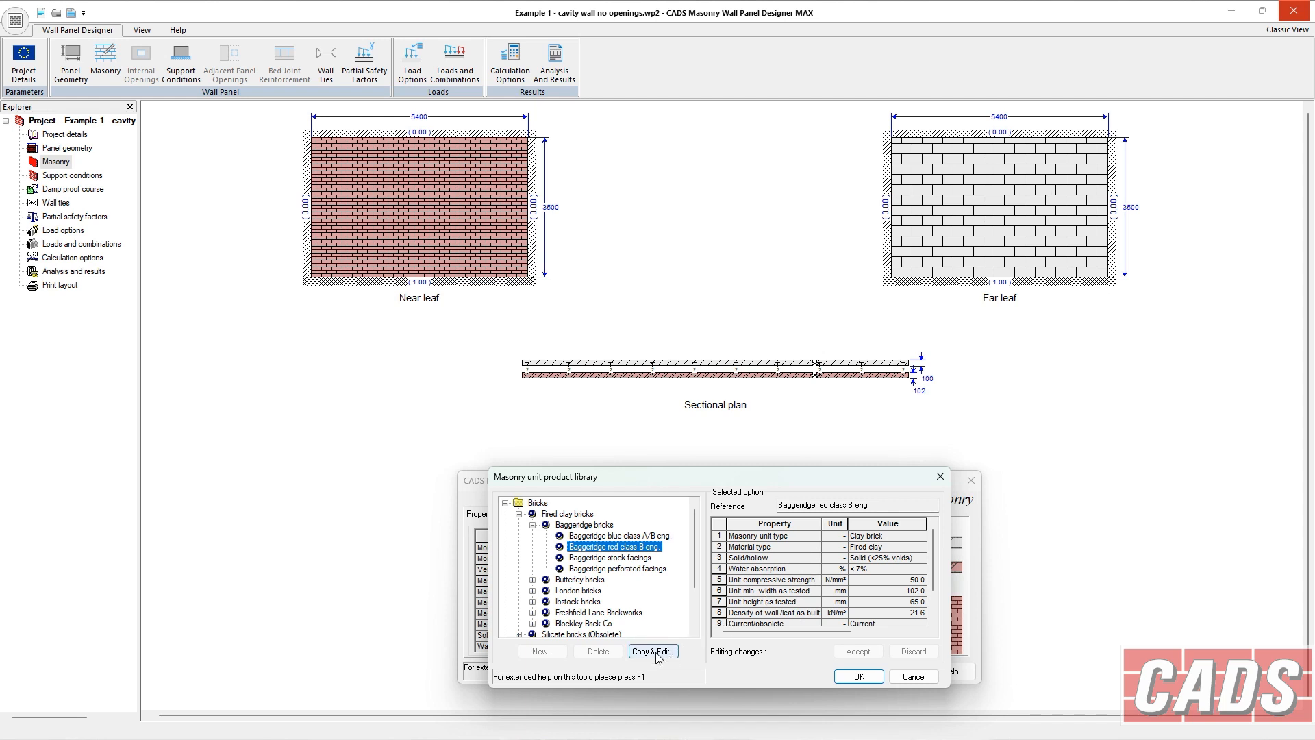
click(533, 525)
click(520, 514)
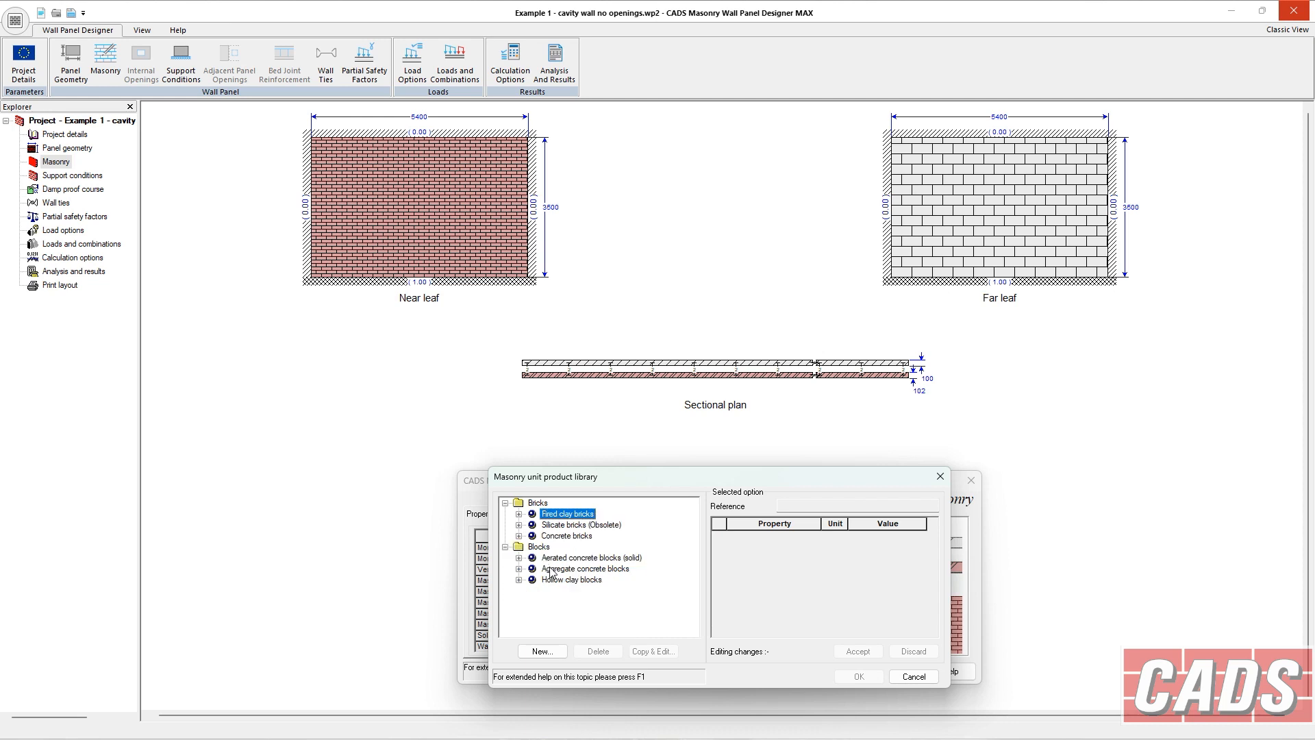
click(913, 677)
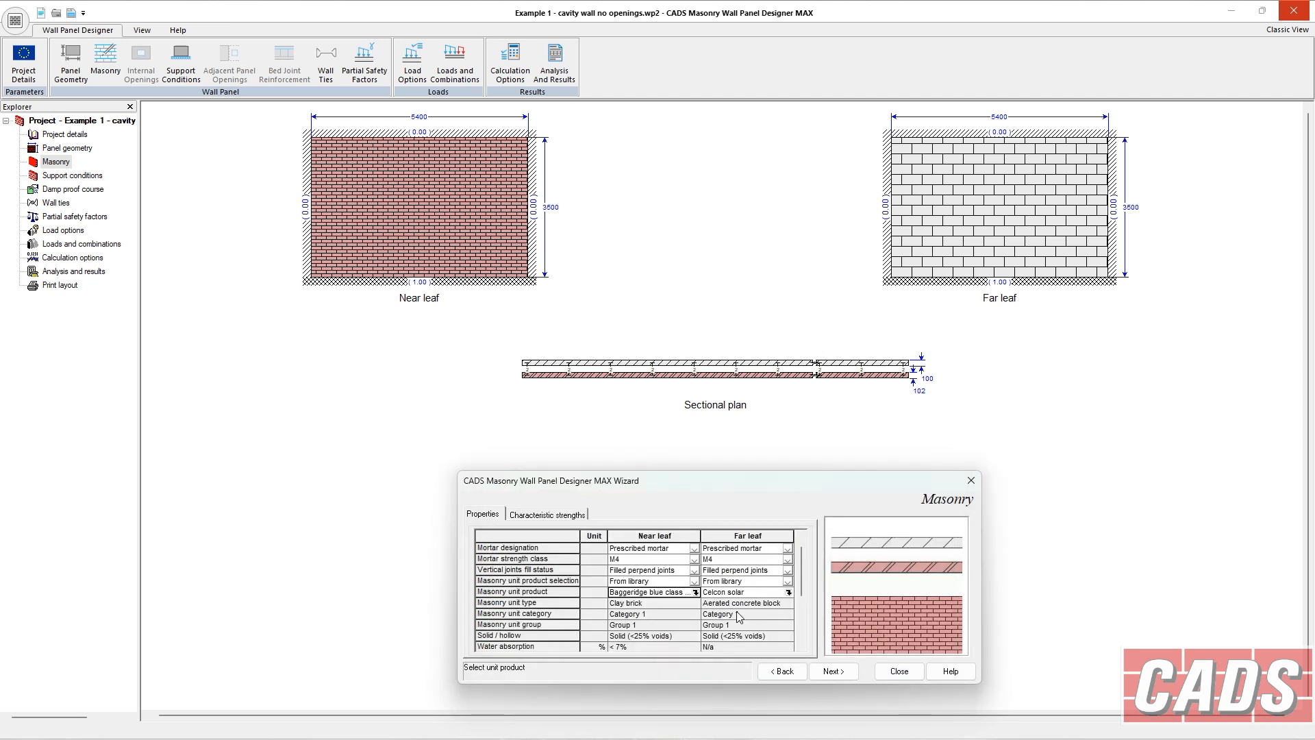
Try Simple support for the near leaf's bottom edge, then restore Continuous.
click(832, 671)
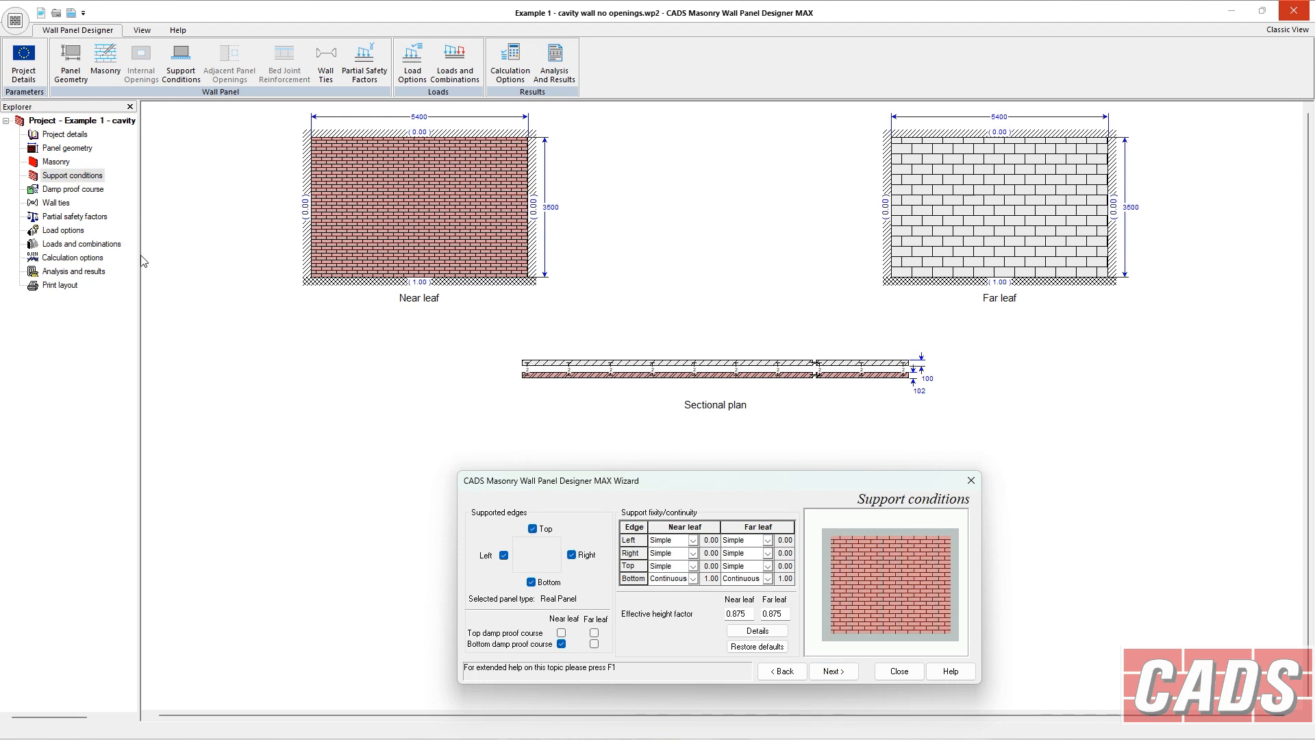
click(56, 163)
click(72, 176)
click(688, 581)
click(692, 579)
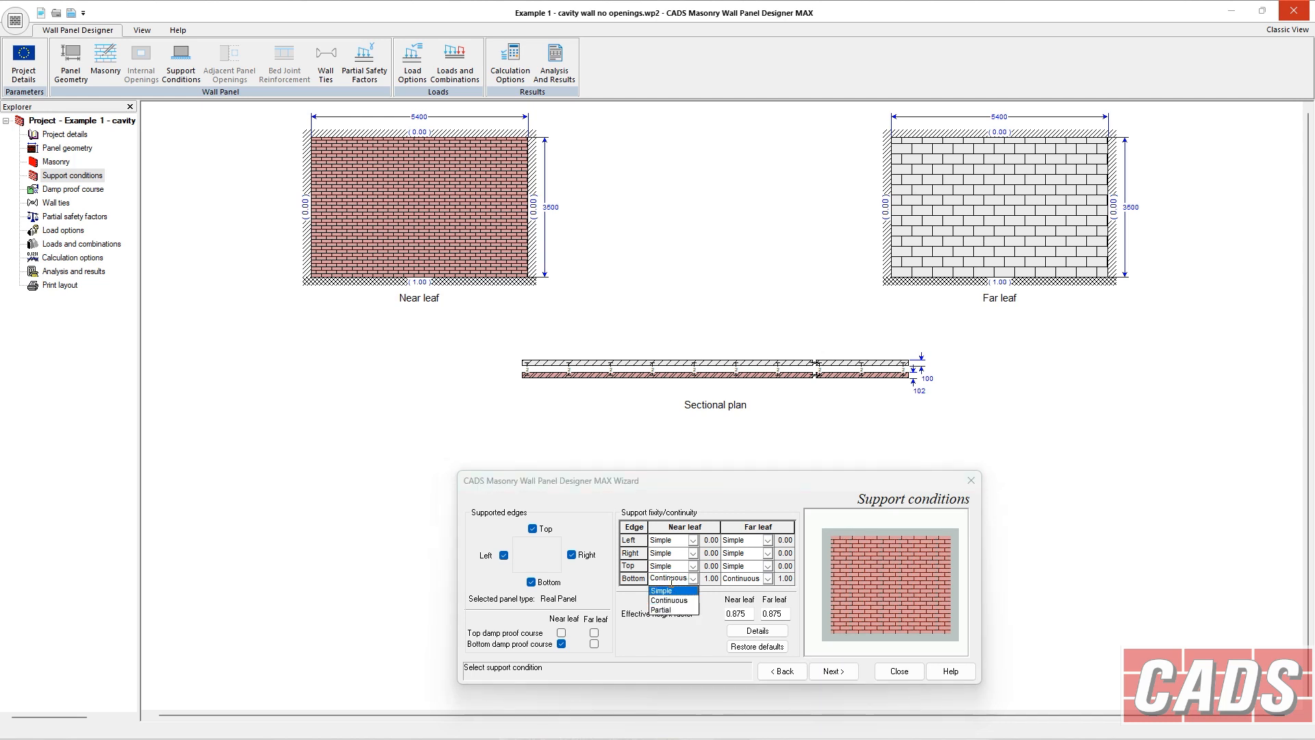
click(668, 593)
click(692, 579)
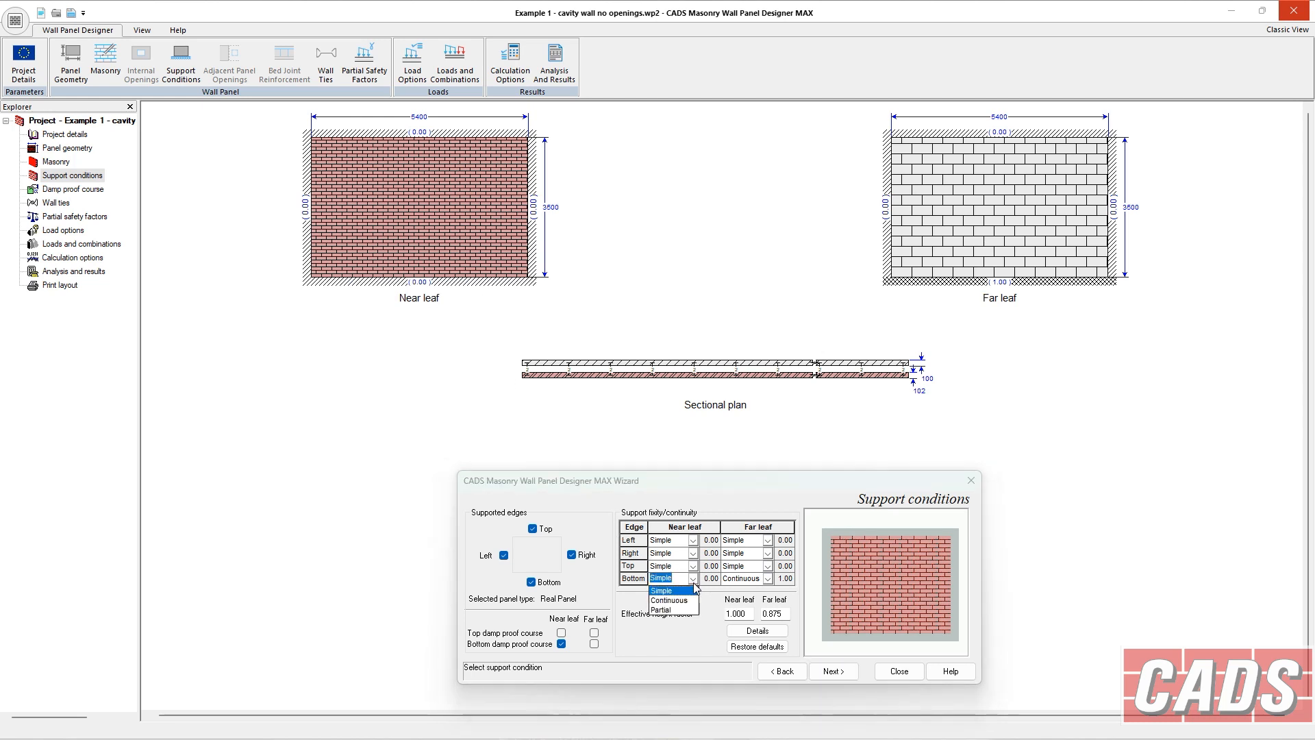
click(693, 607)
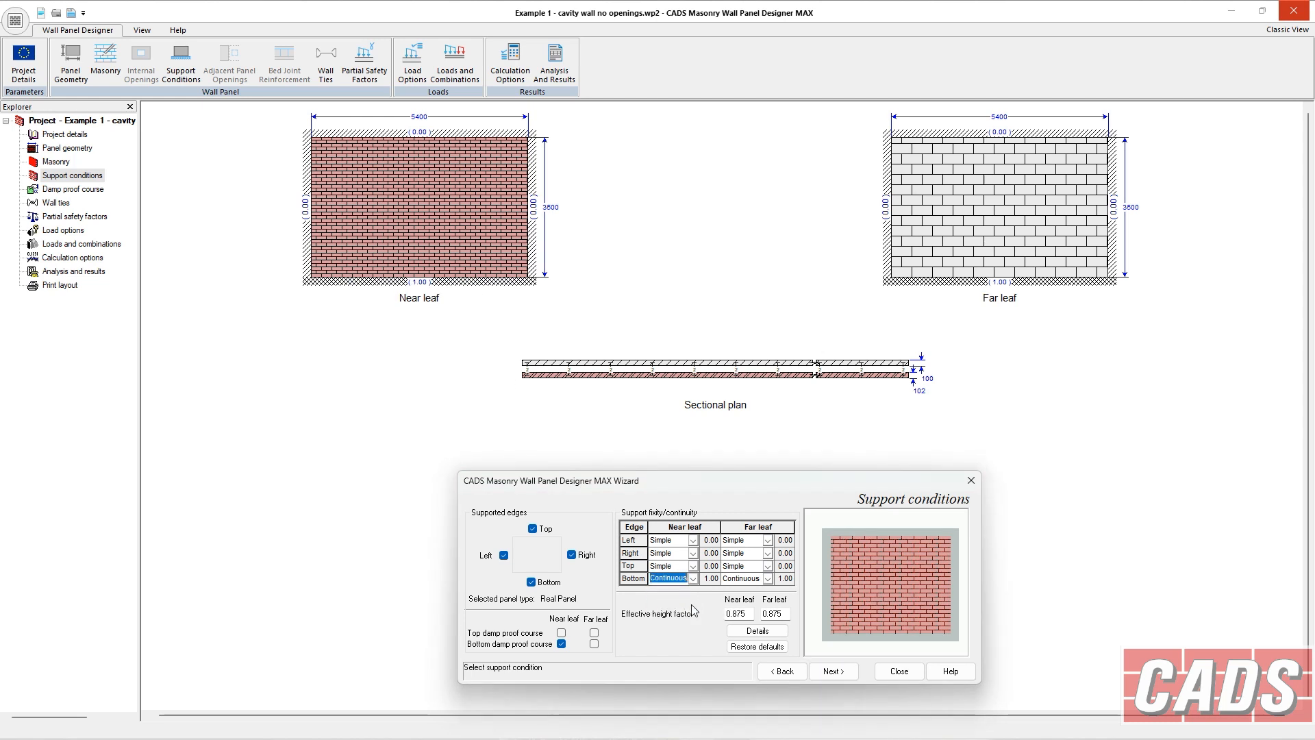
Try Partial fixity for the near leaf's left edge, then restore Simple support.
click(678, 555)
click(682, 542)
click(693, 540)
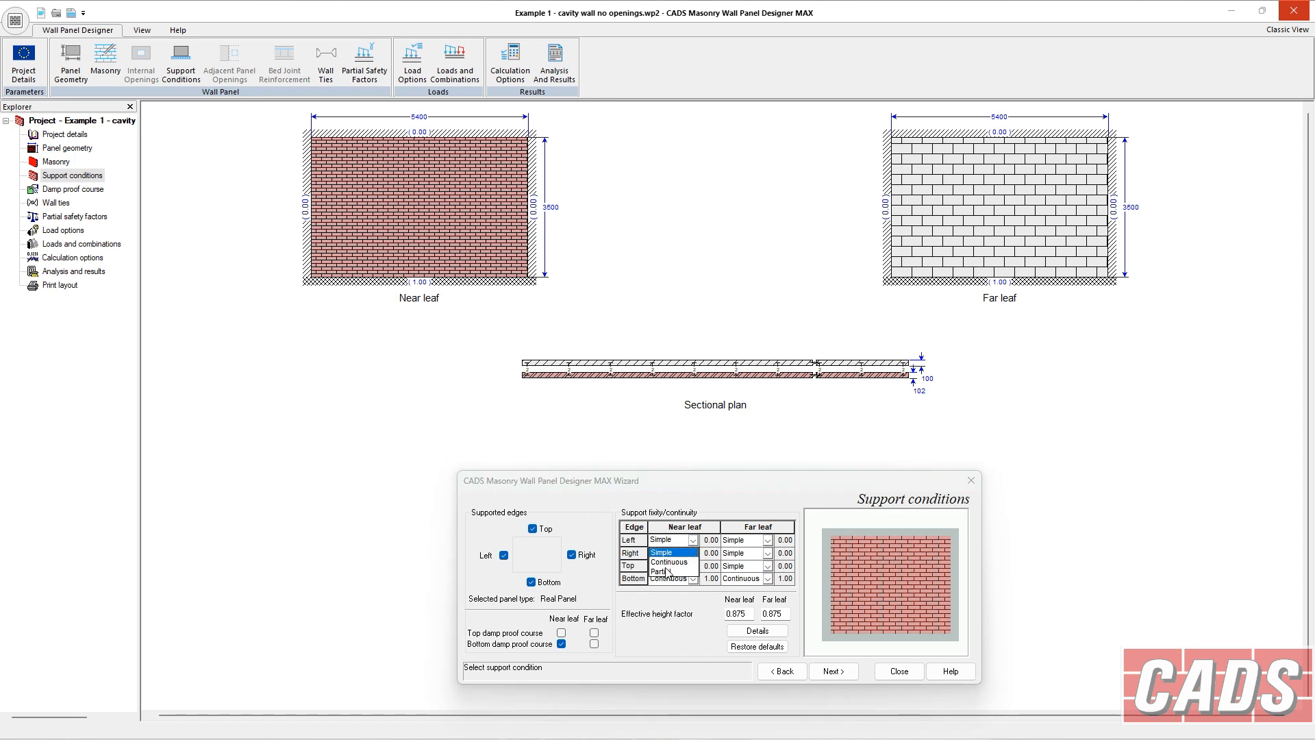
click(671, 571)
click(715, 541)
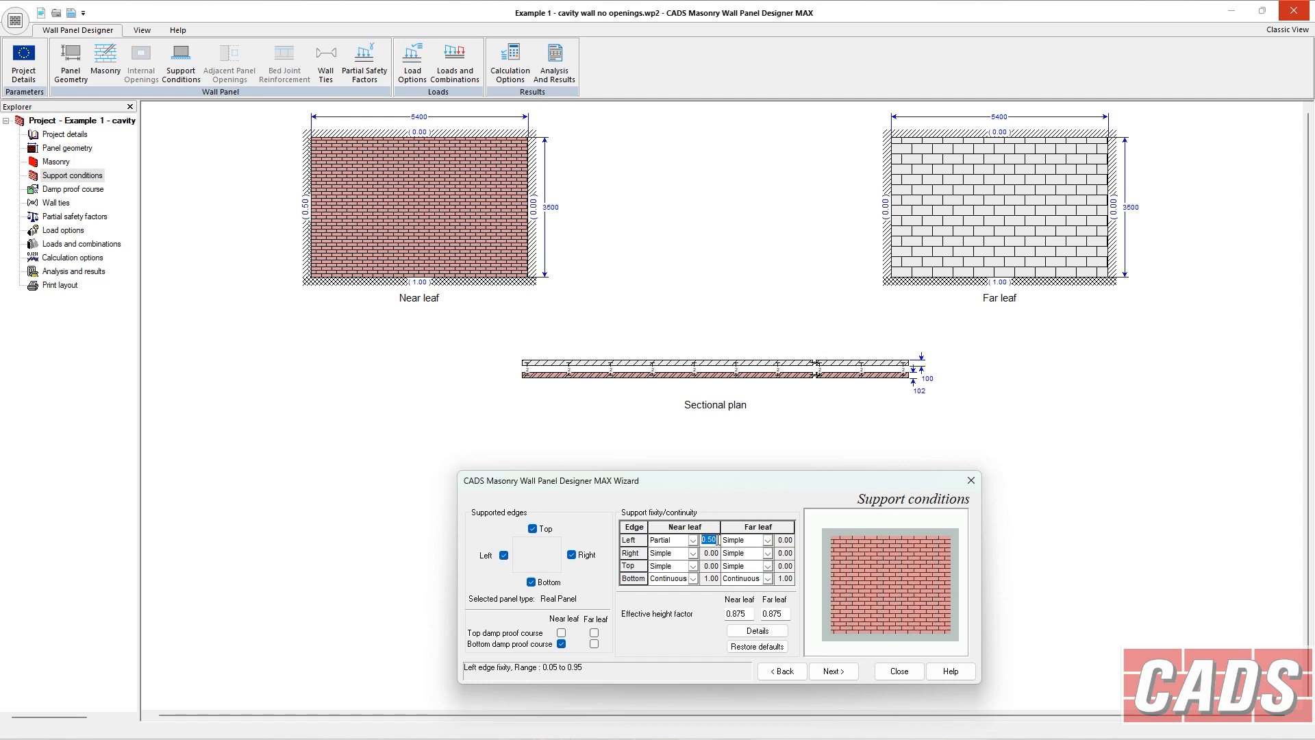
click(703, 541)
click(689, 539)
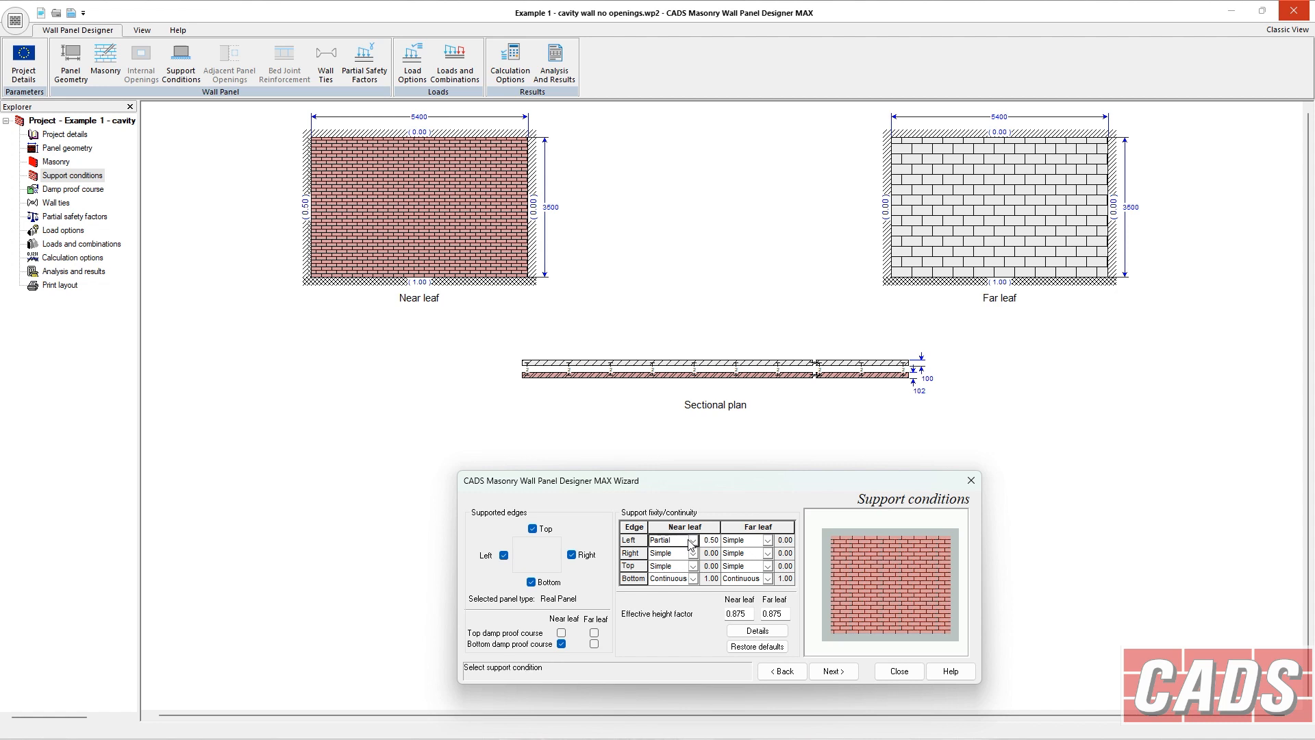
click(701, 539)
click(693, 540)
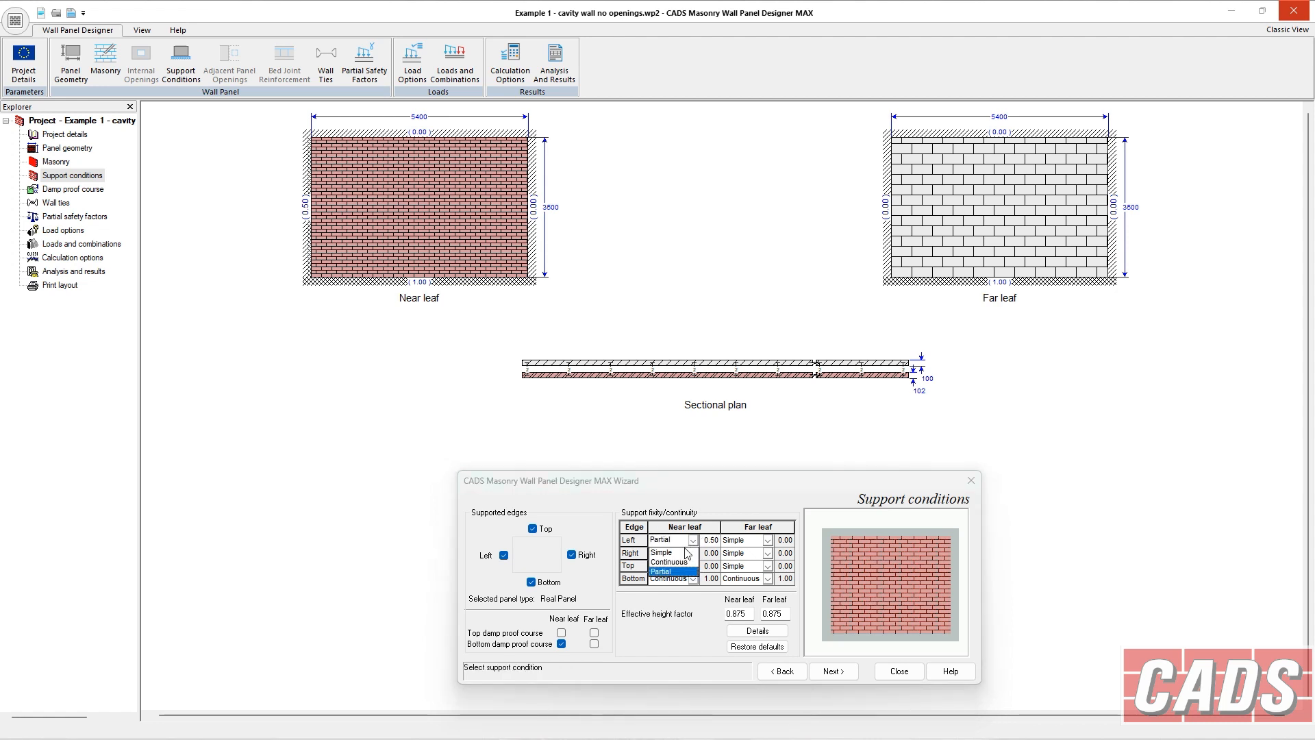
click(687, 555)
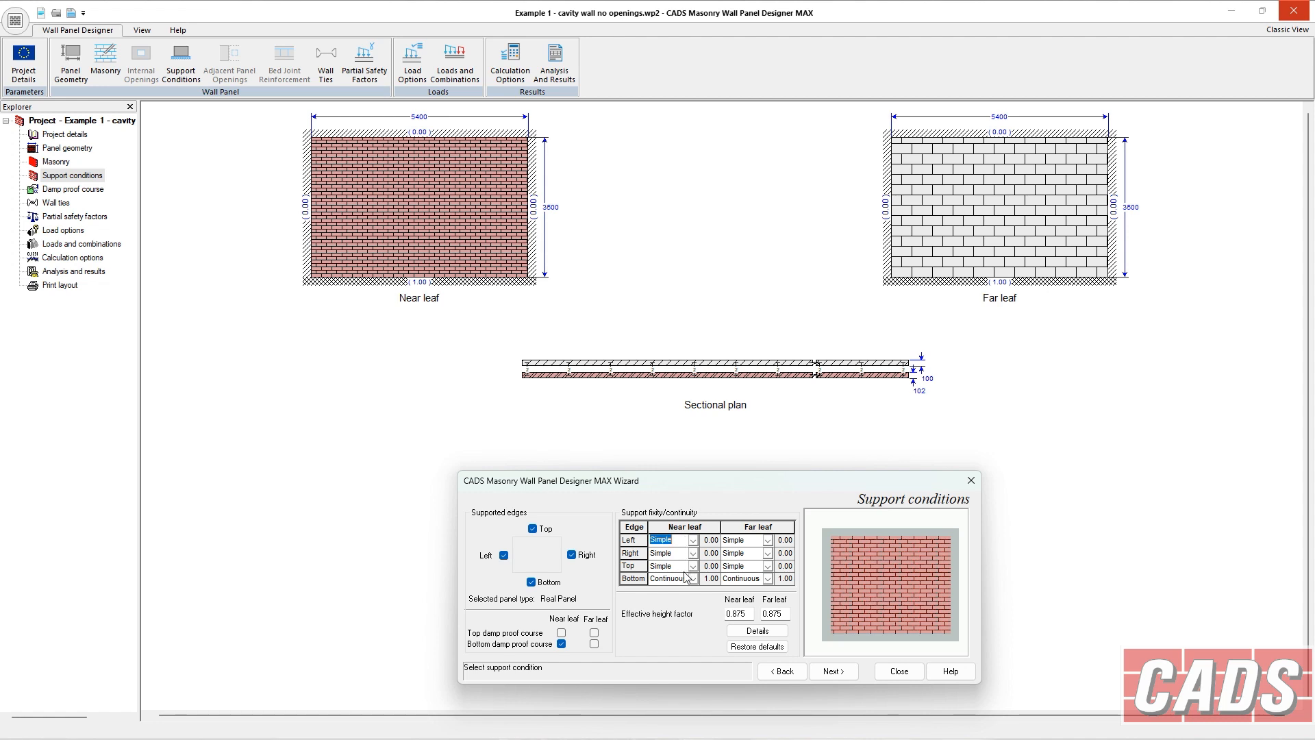
Try removing the top and right supported edges, then restore both.
click(533, 529)
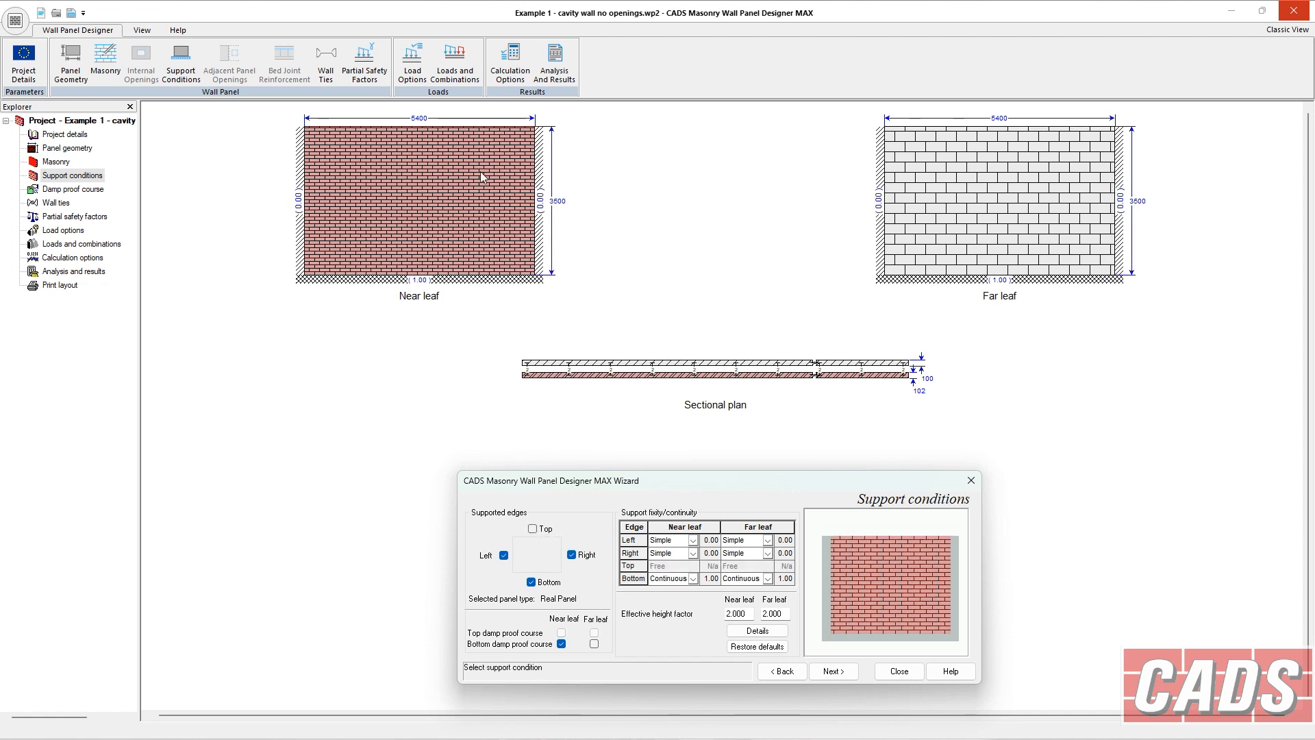
click(572, 555)
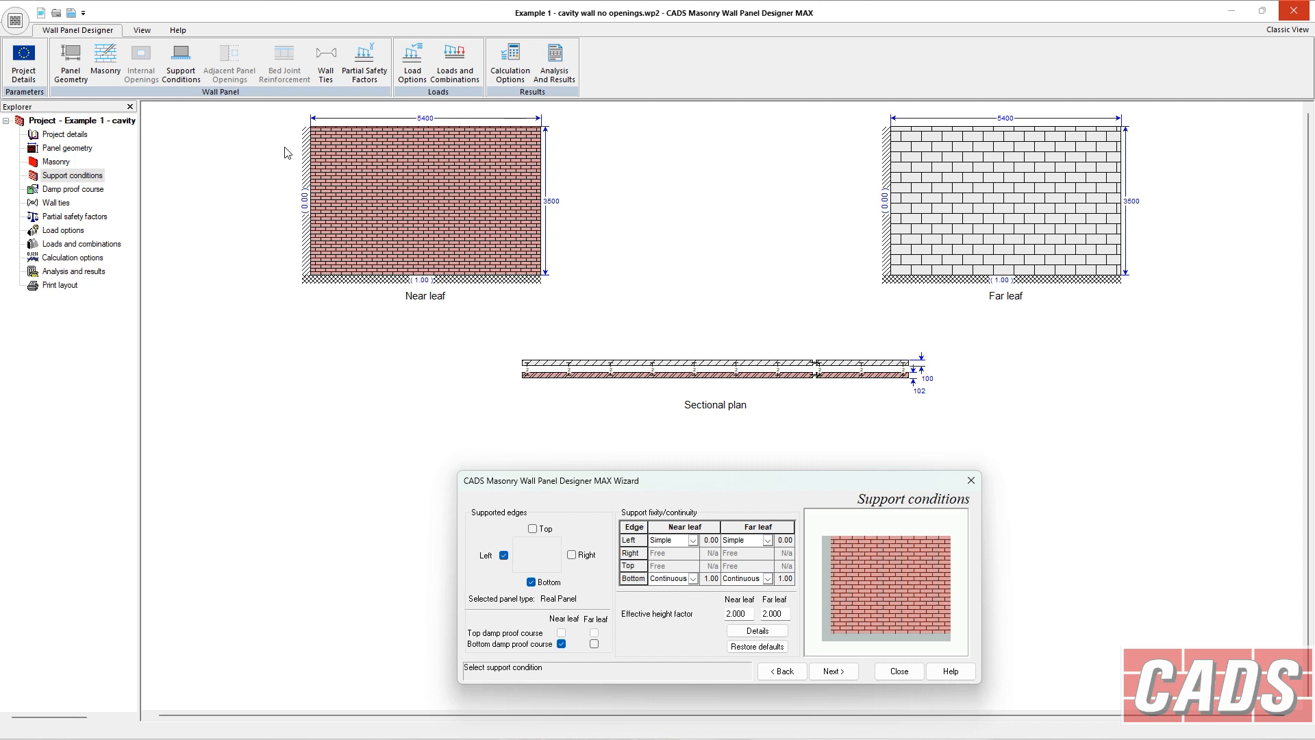
click(532, 529)
click(572, 555)
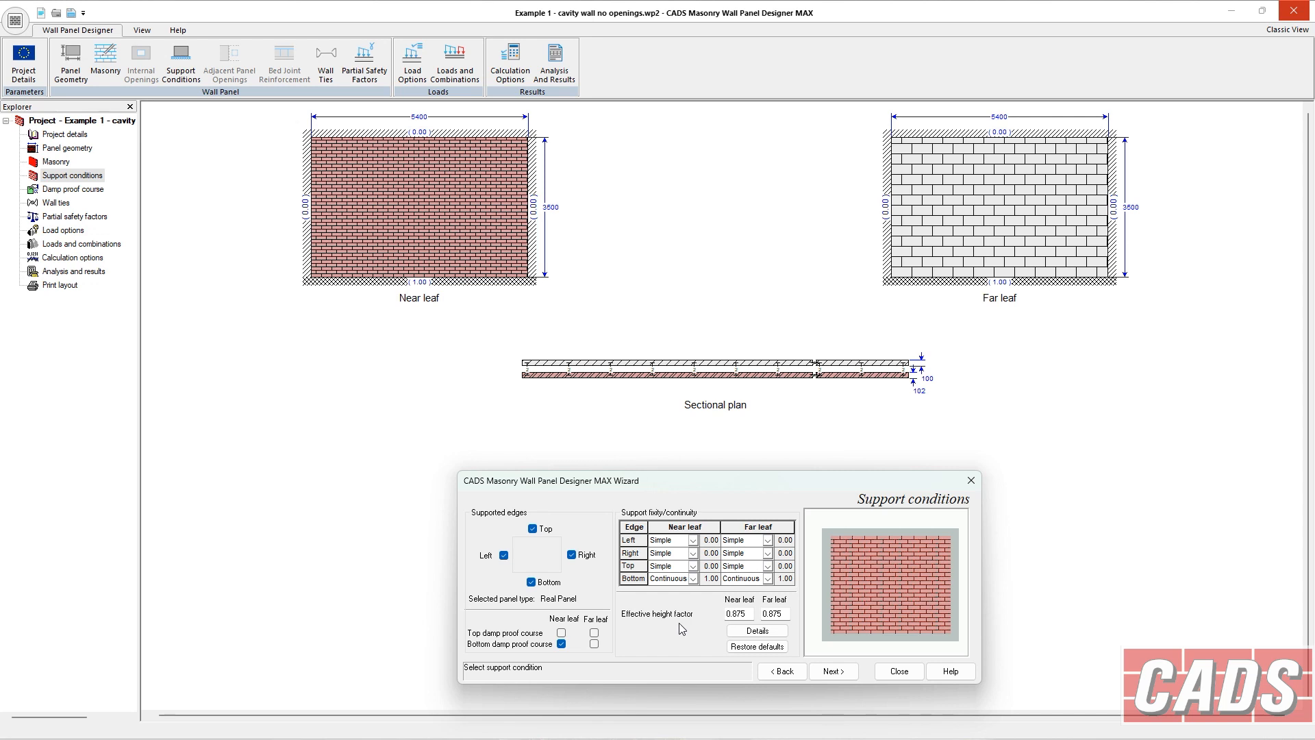
Toggle the bottom damp proof course options, ending with it enabled for both near and far leaves.
click(594, 643)
click(562, 644)
click(594, 644)
click(561, 644)
click(593, 644)
click(562, 644)
click(594, 643)
click(562, 644)
click(594, 643)
click(562, 644)
click(594, 643)
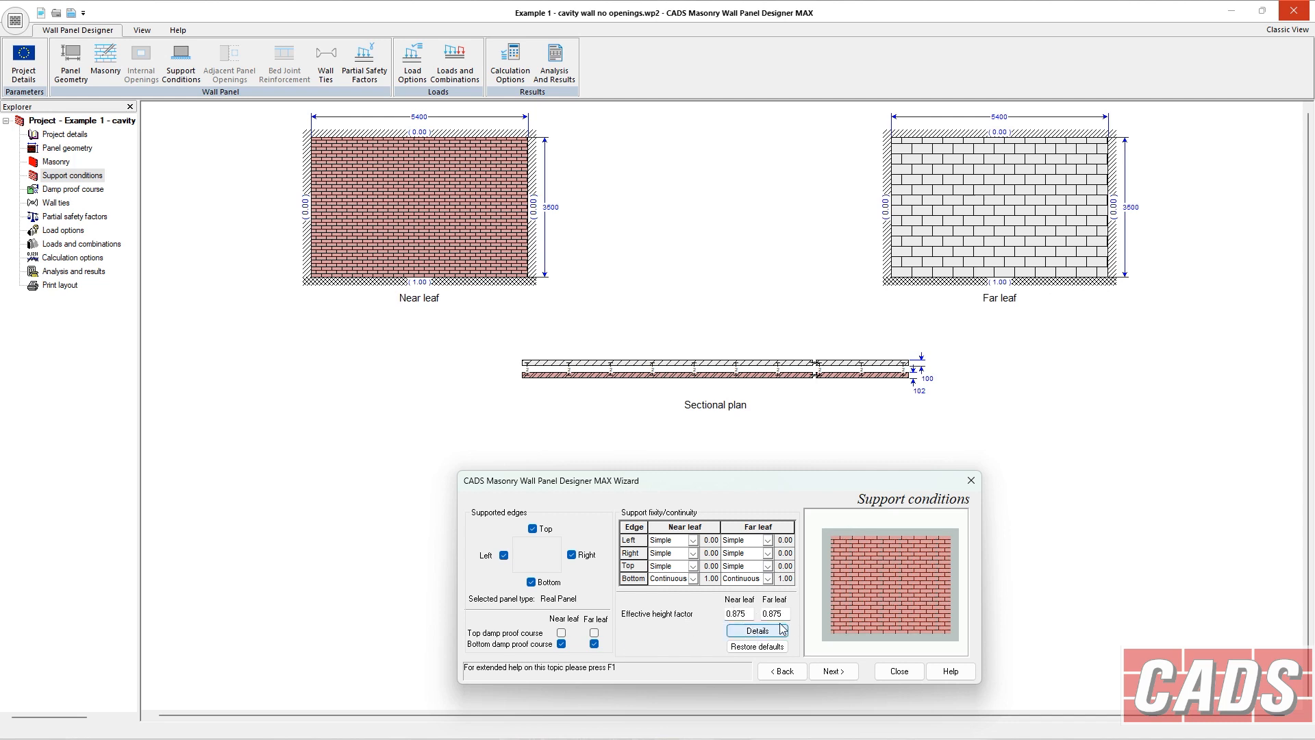
Review the effective height calculation details for both leaves.
click(754, 632)
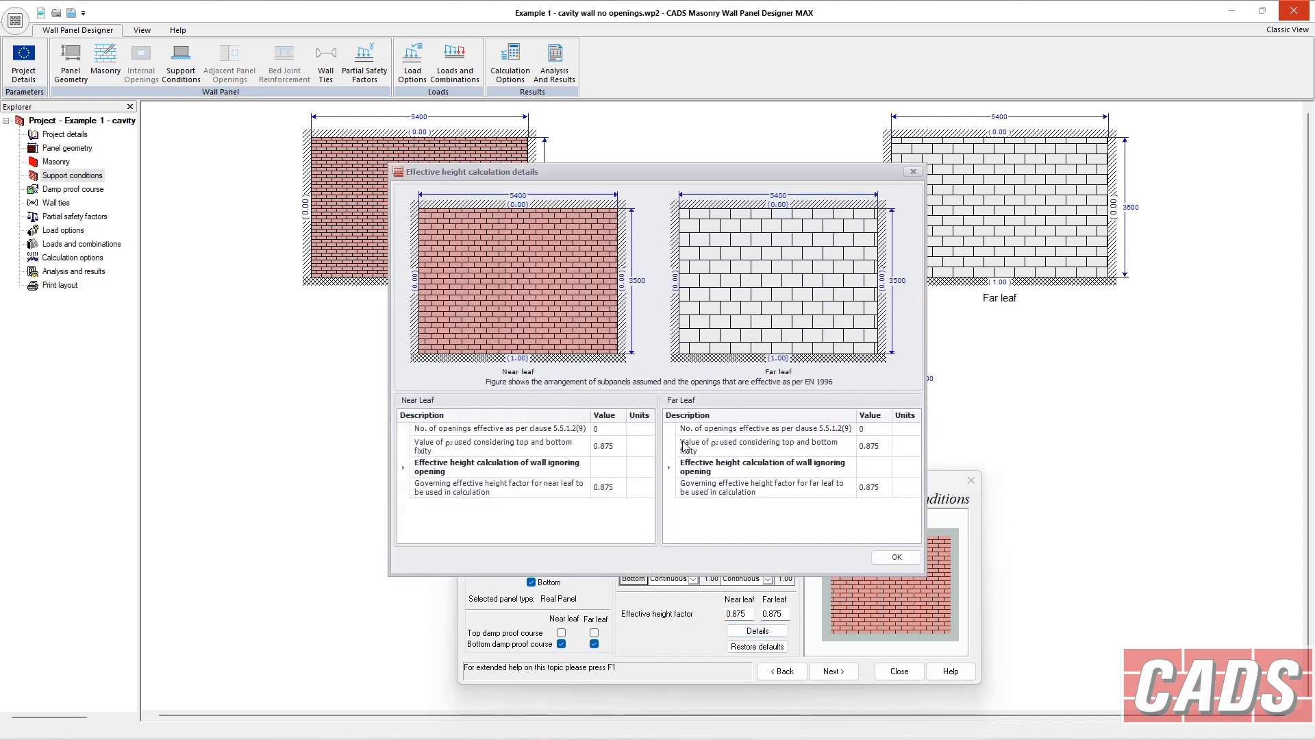
click(896, 558)
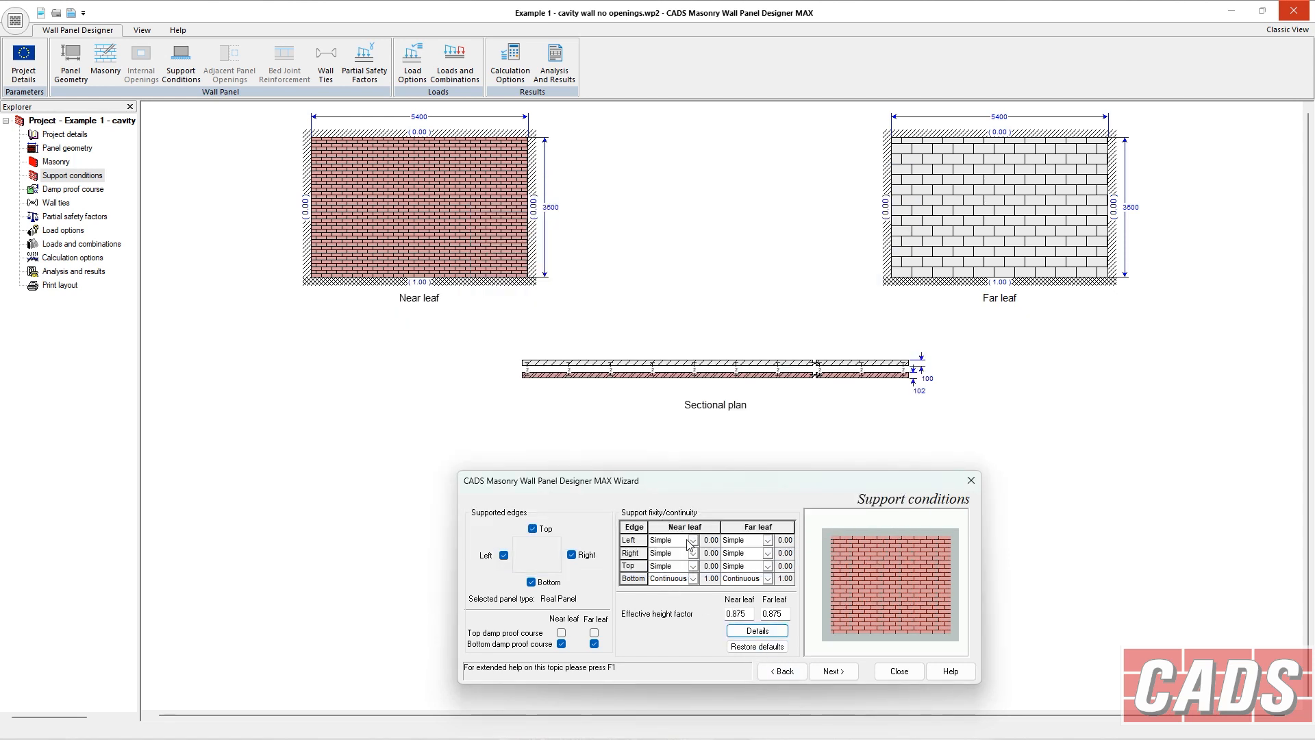
Confirm Polyethylene as the damp proof course material from the DPC material library and continue to wall ties.
click(828, 672)
click(780, 554)
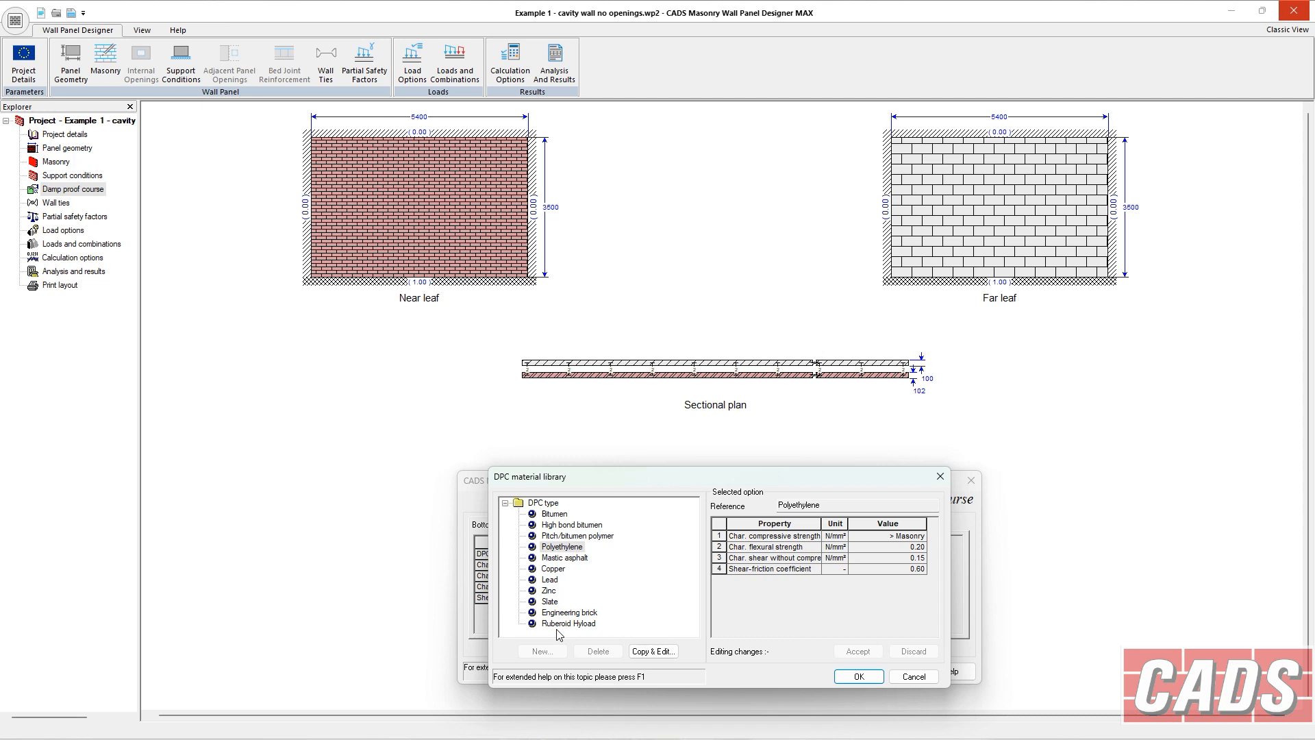
click(858, 677)
click(833, 673)
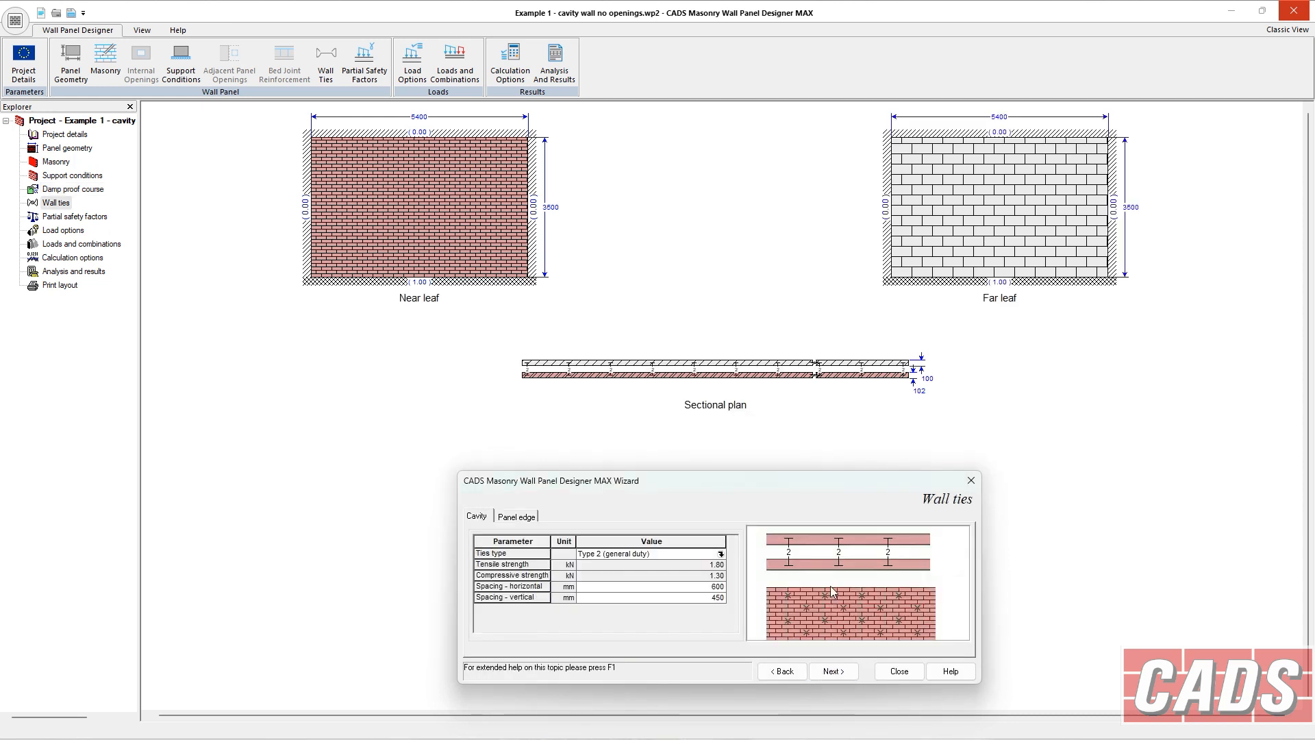
Examine the cavity wall tie type in its library and the horizontal and vertical tie spacings.
click(523, 522)
click(490, 519)
click(515, 517)
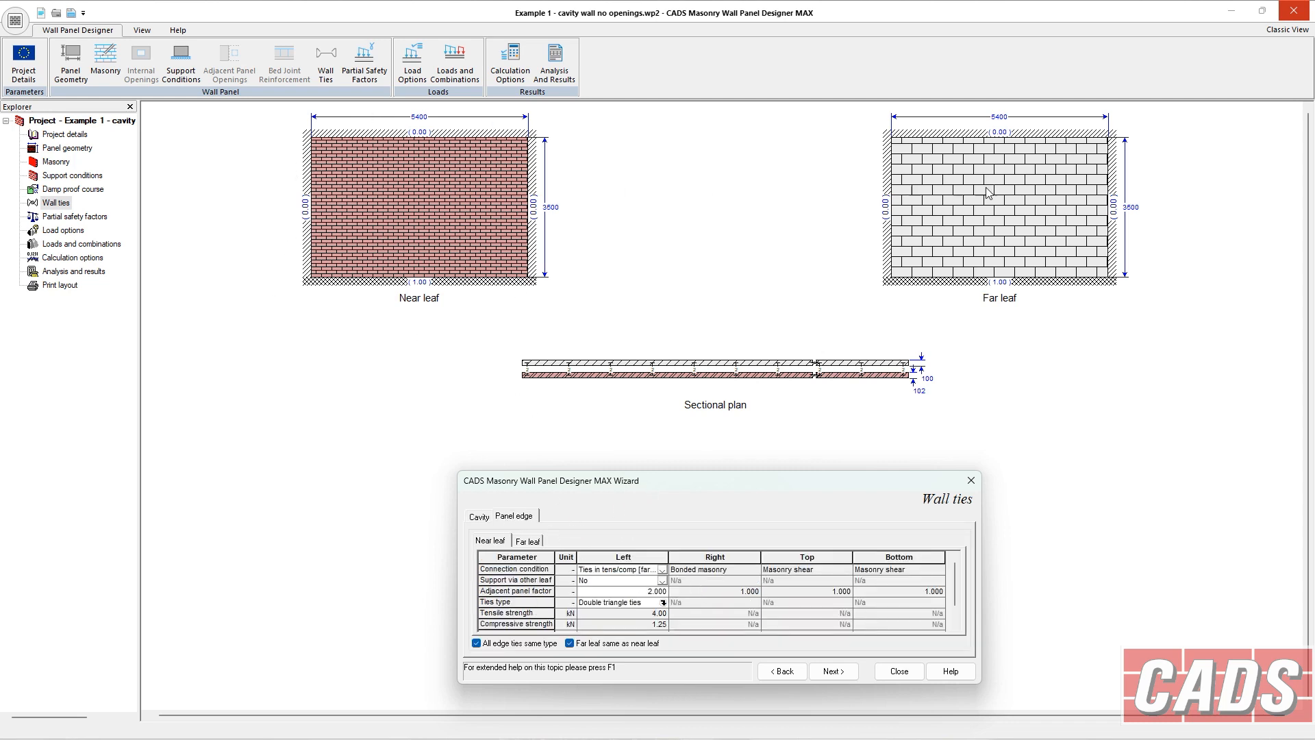
click(479, 518)
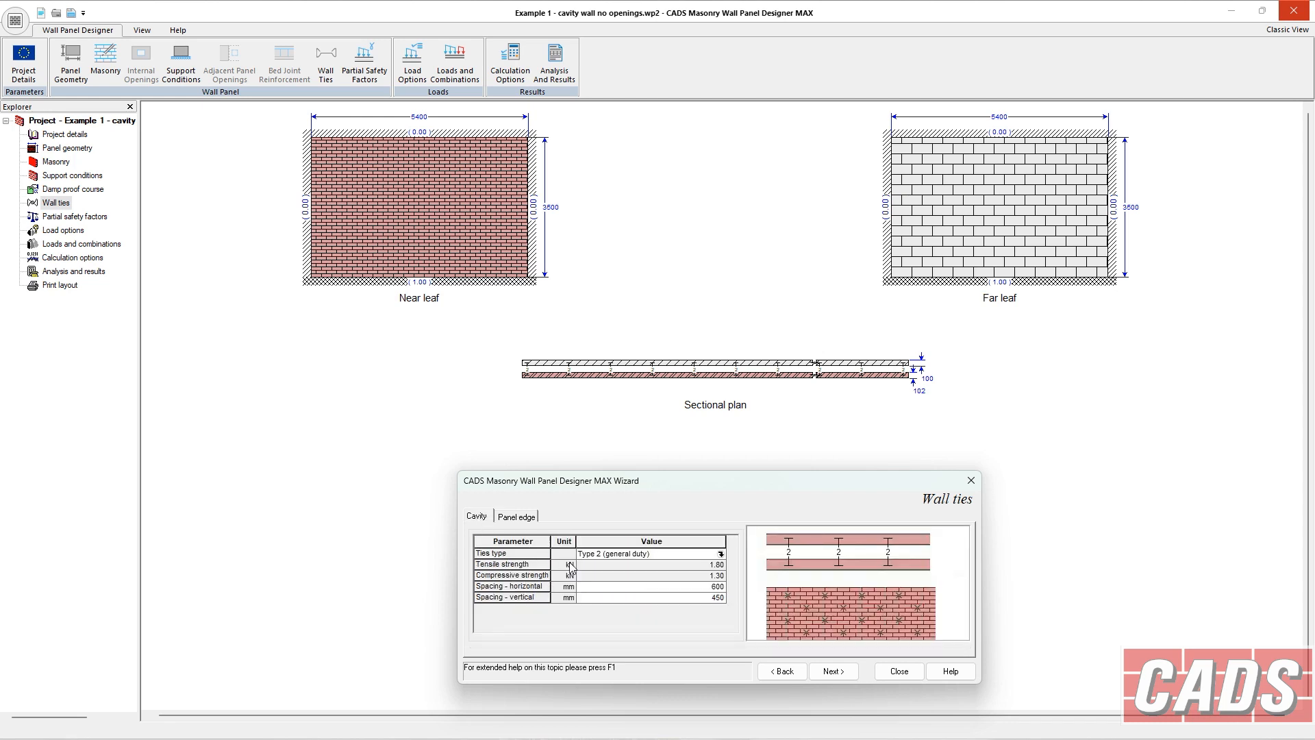
click(722, 554)
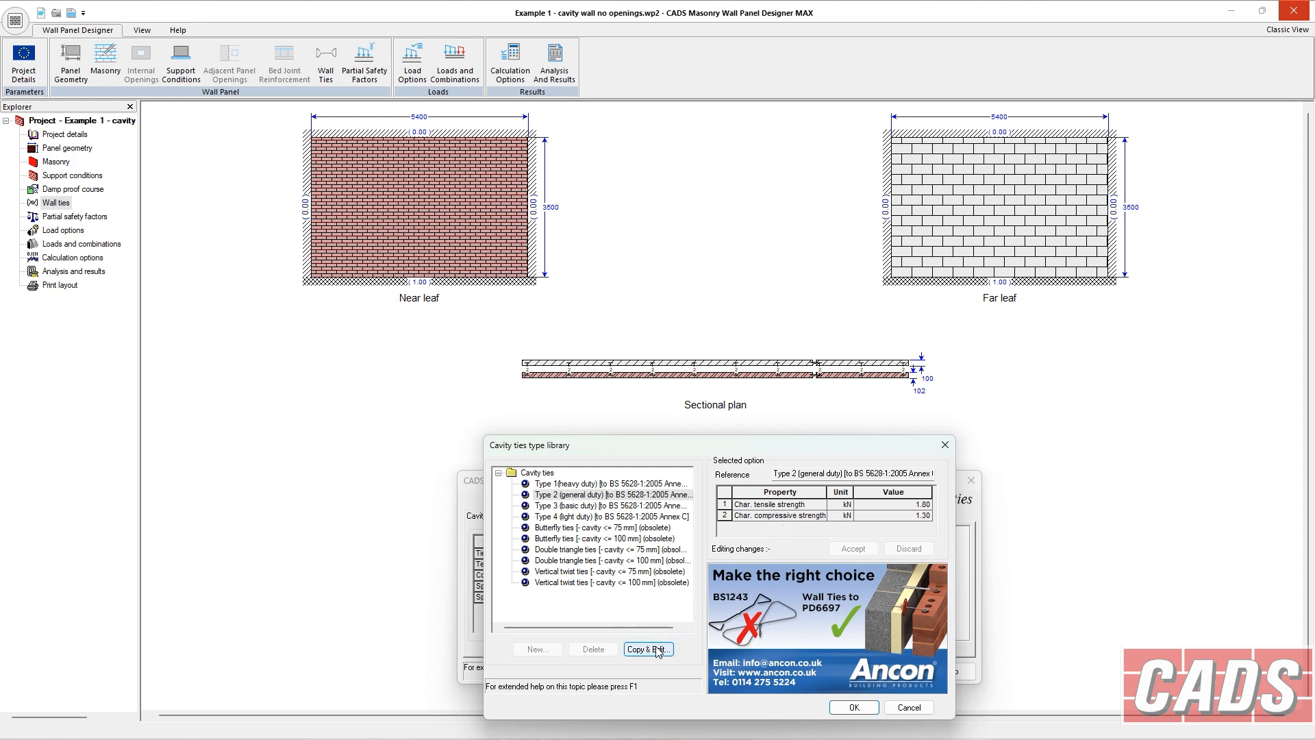
click(856, 709)
click(708, 589)
click(707, 593)
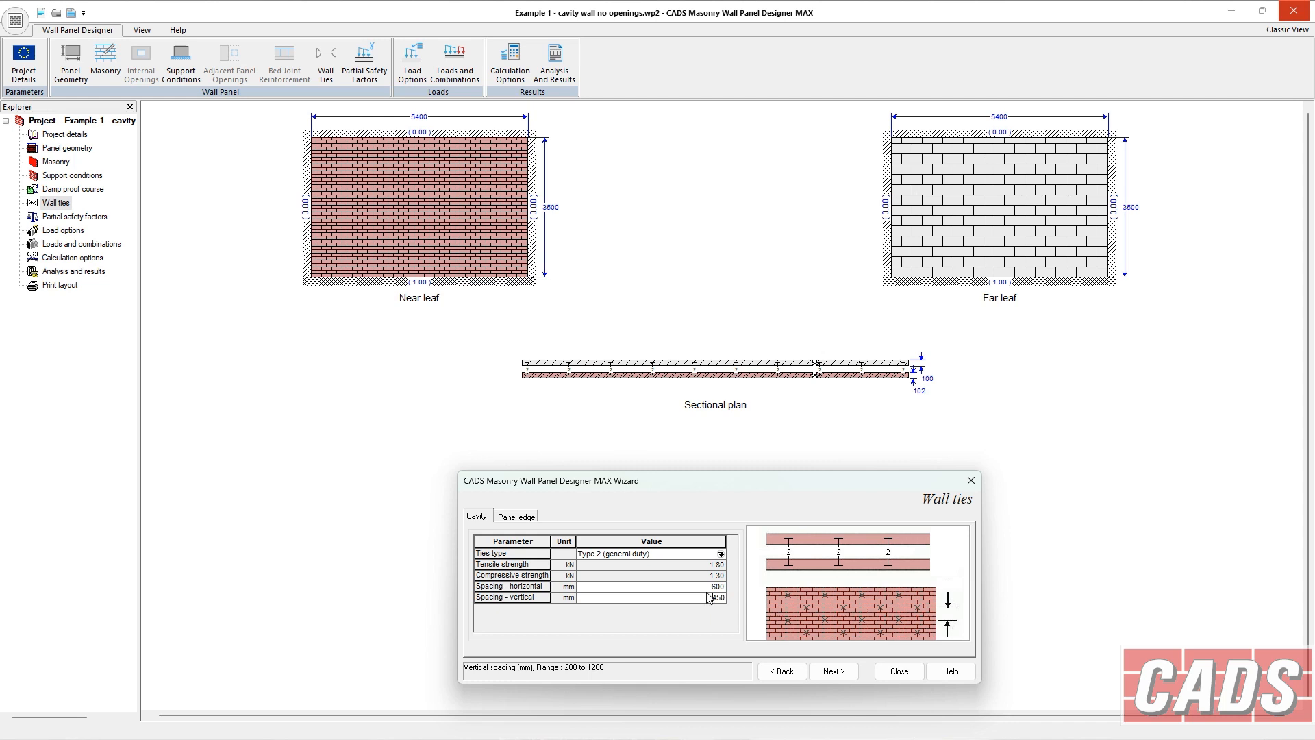
Clear the options making all edge ties the same type and the far leaf the same as the near leaf.
click(505, 517)
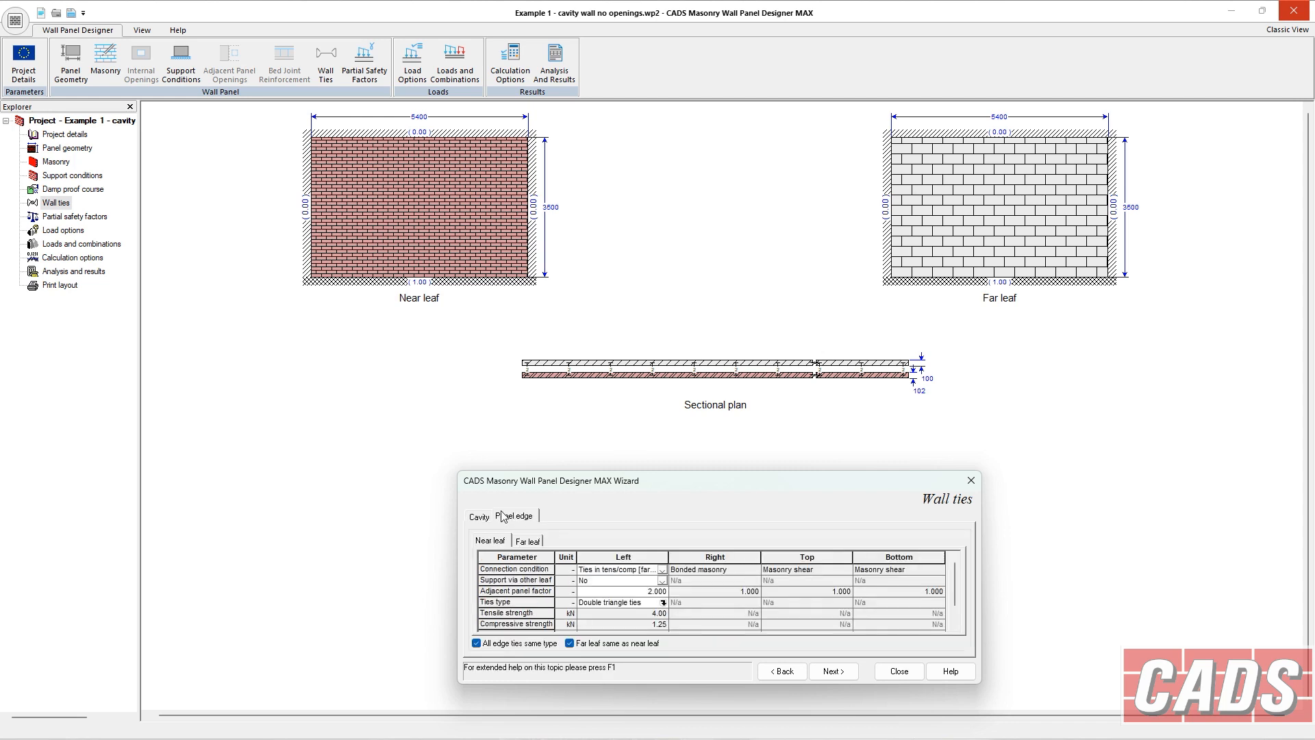
click(589, 644)
click(505, 644)
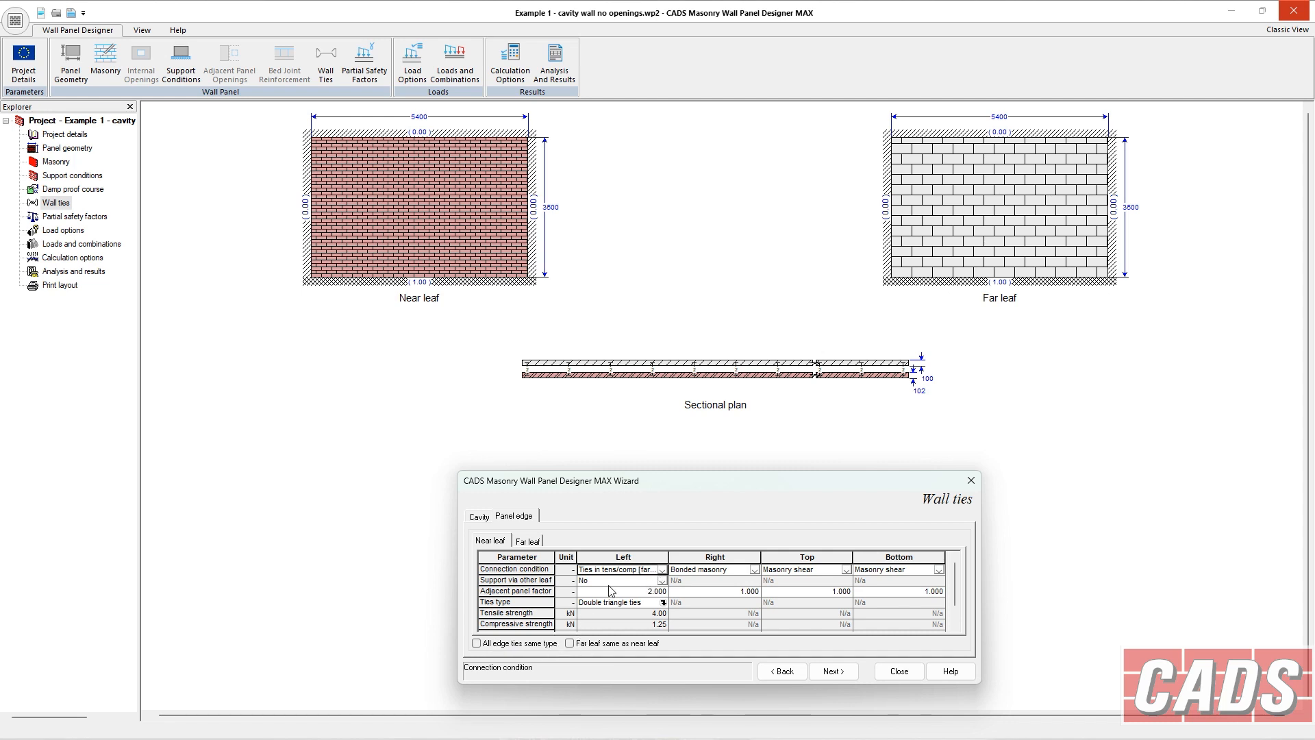
Review the far and near leaves' panel edge connection conditions.
click(527, 542)
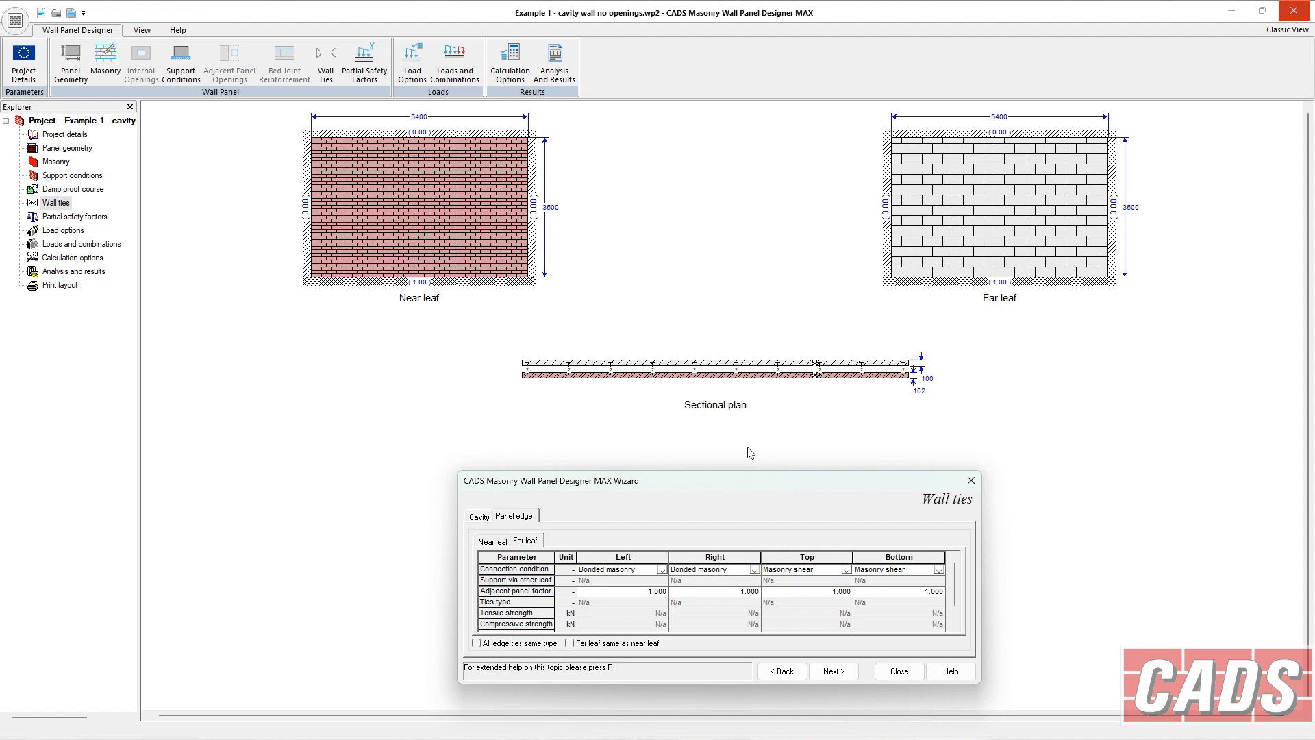
click(858, 569)
click(506, 543)
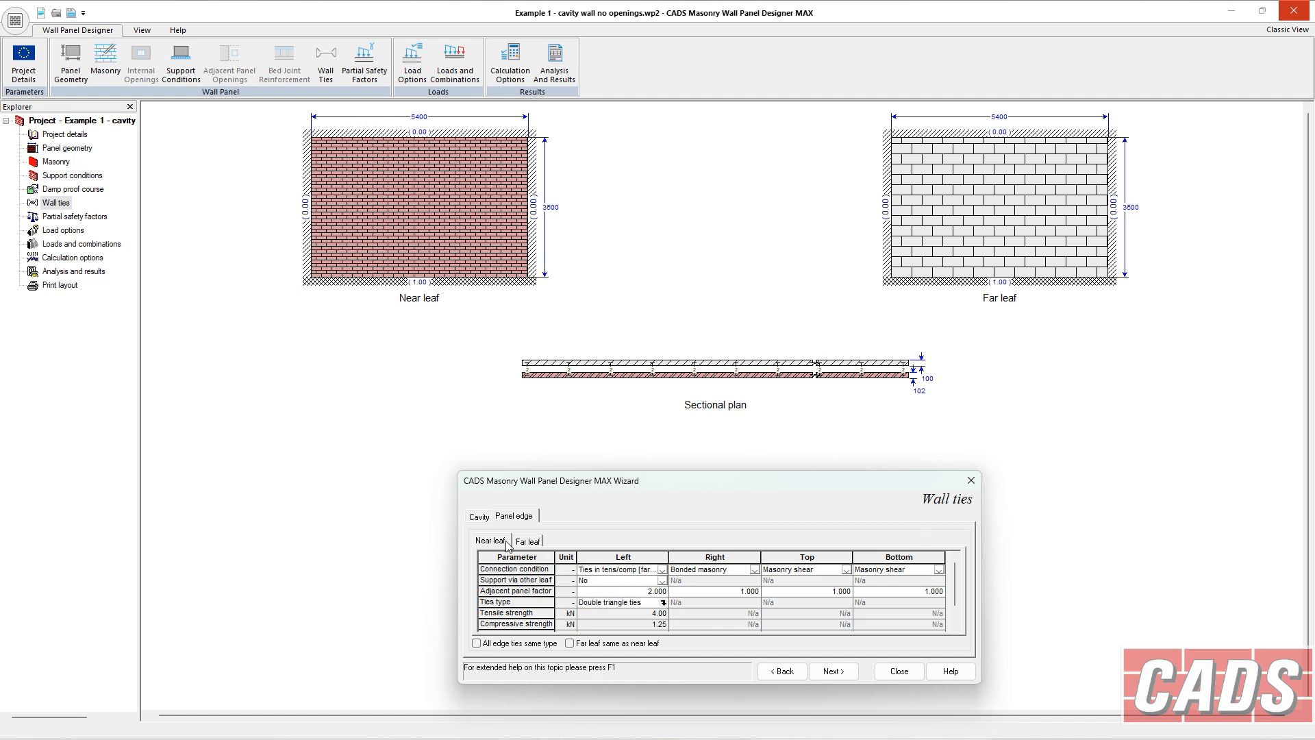
click(661, 573)
click(662, 573)
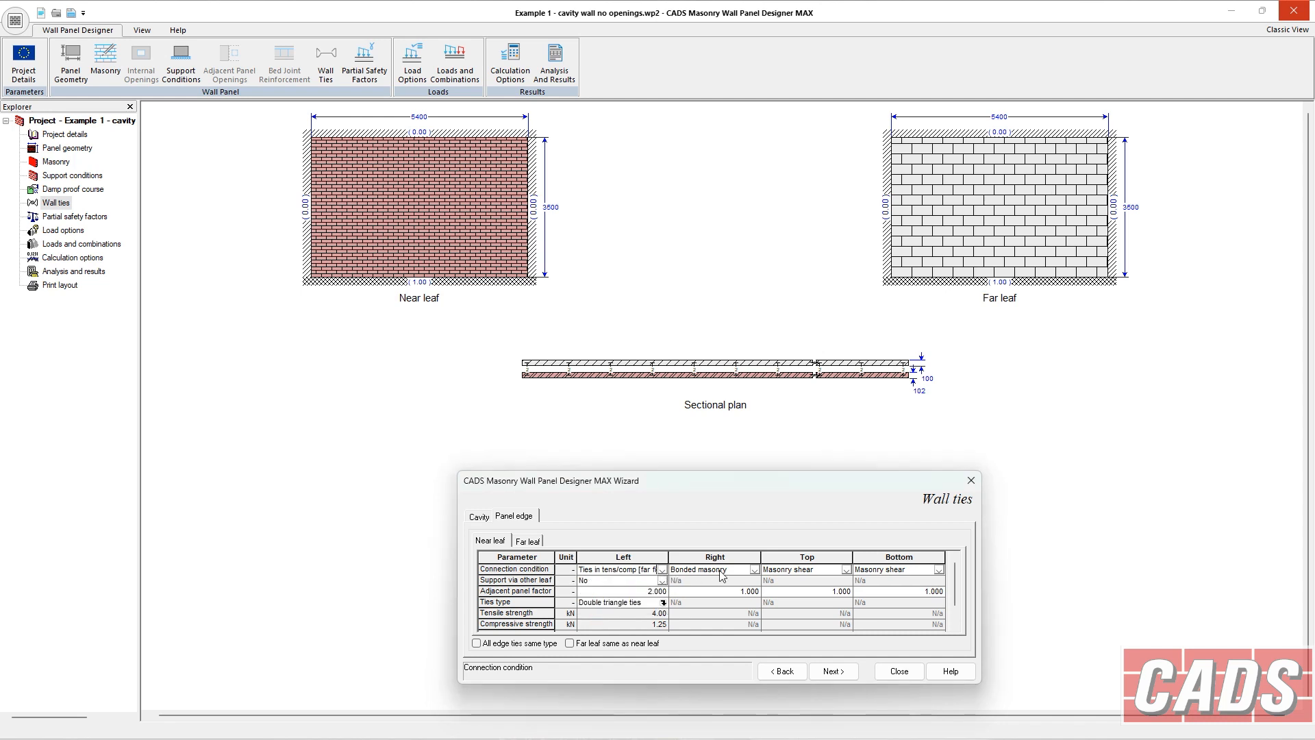
click(754, 573)
Set the near leaf's right edge connection to ties in tension/compression (near fix), keeping support via other leaf as No.
click(754, 571)
click(727, 590)
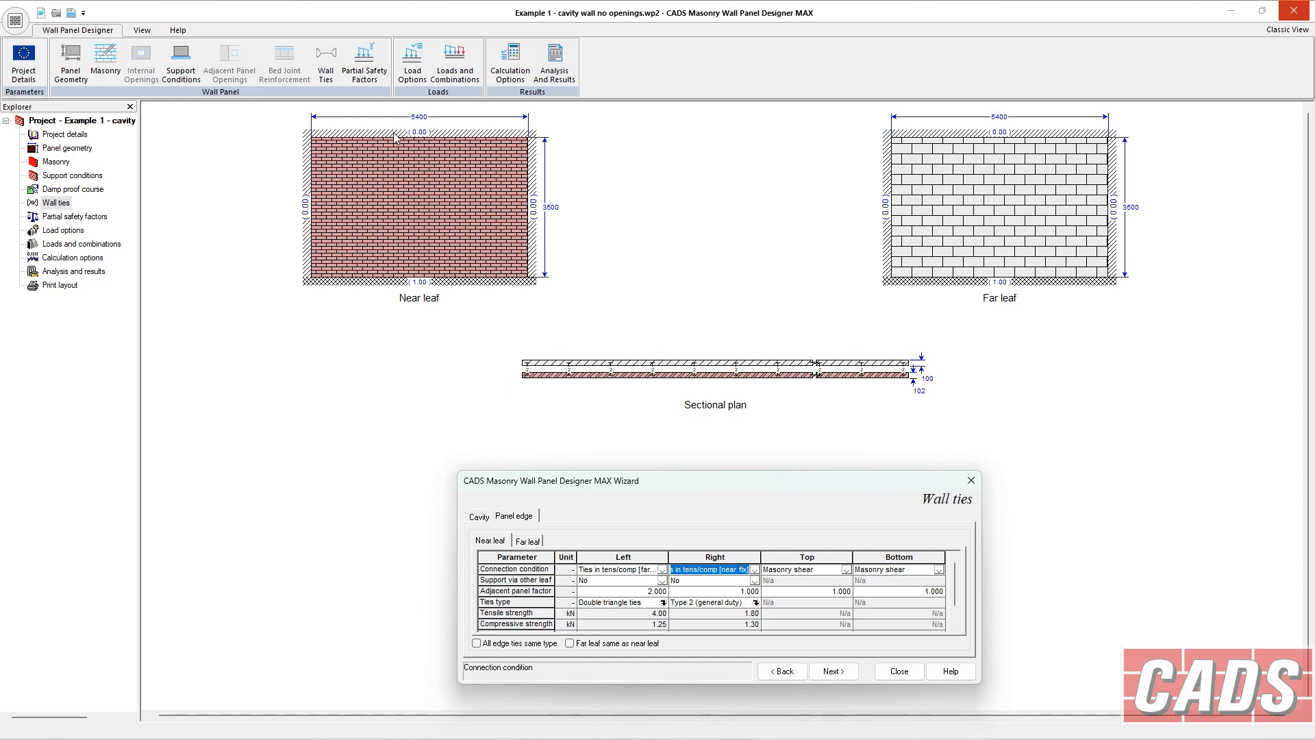
click(661, 581)
click(663, 581)
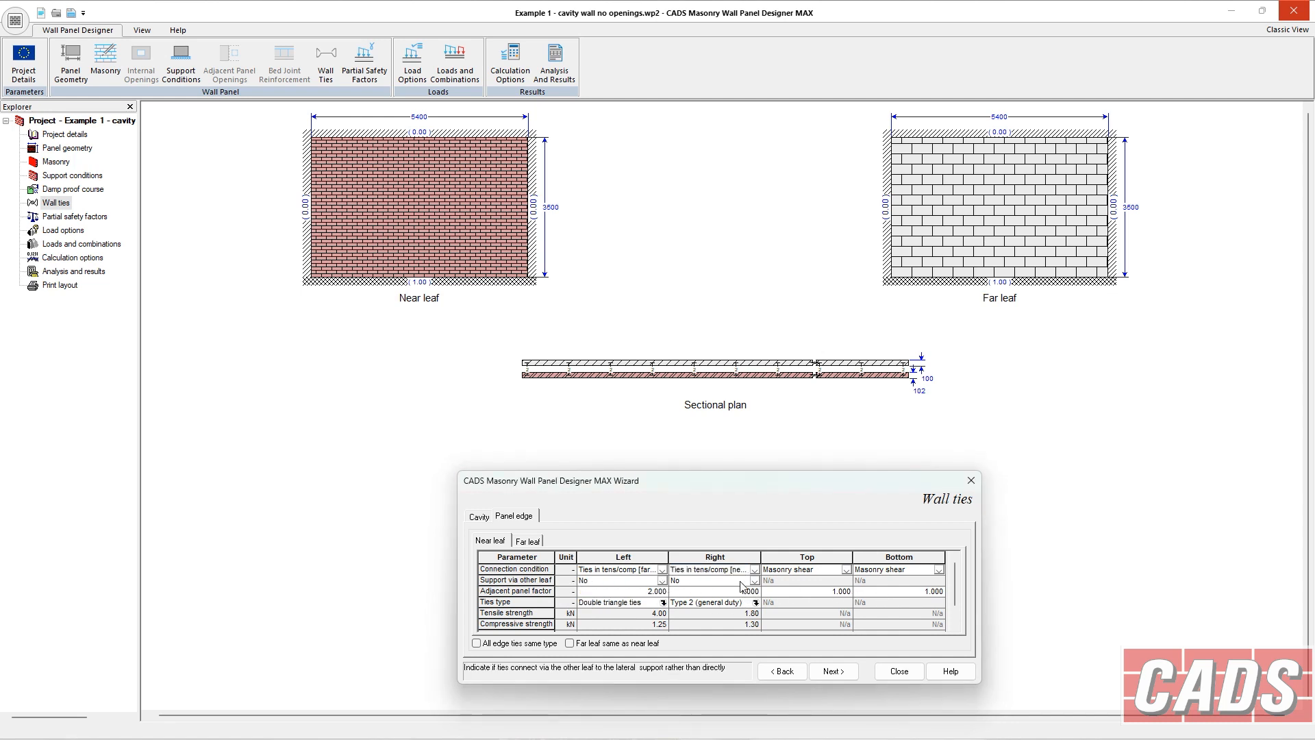
Read the Edge ties help topic on connection condition, support via other leaf and adjacent panel factor.
click(951, 671)
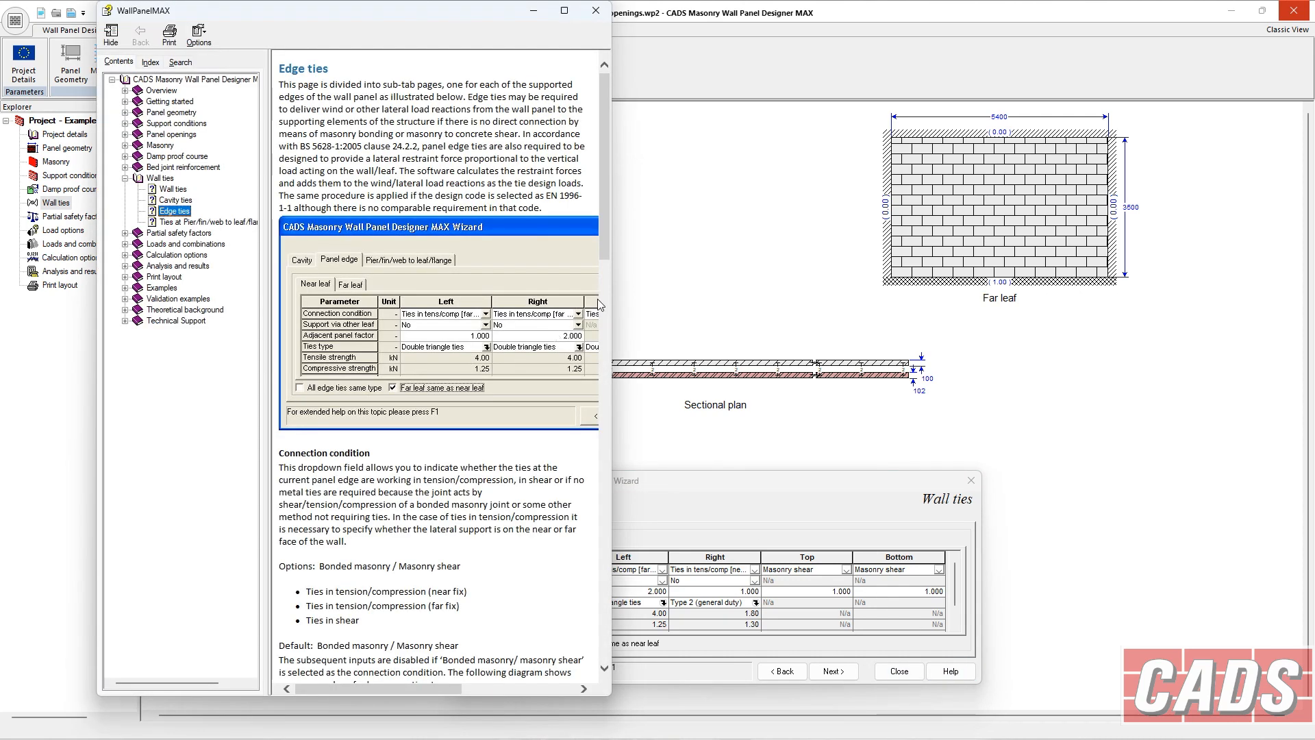
drag(614, 301, 831, 312)
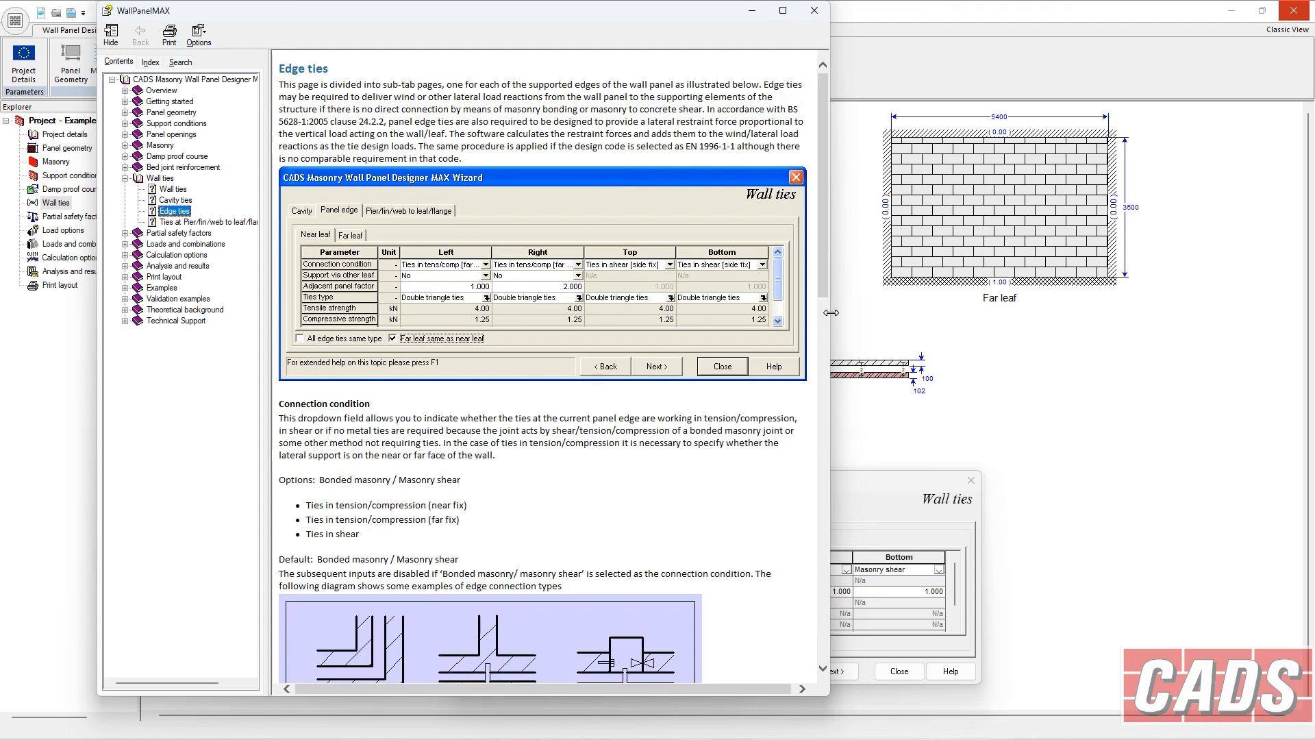
scroll(474, 279, down, 6)
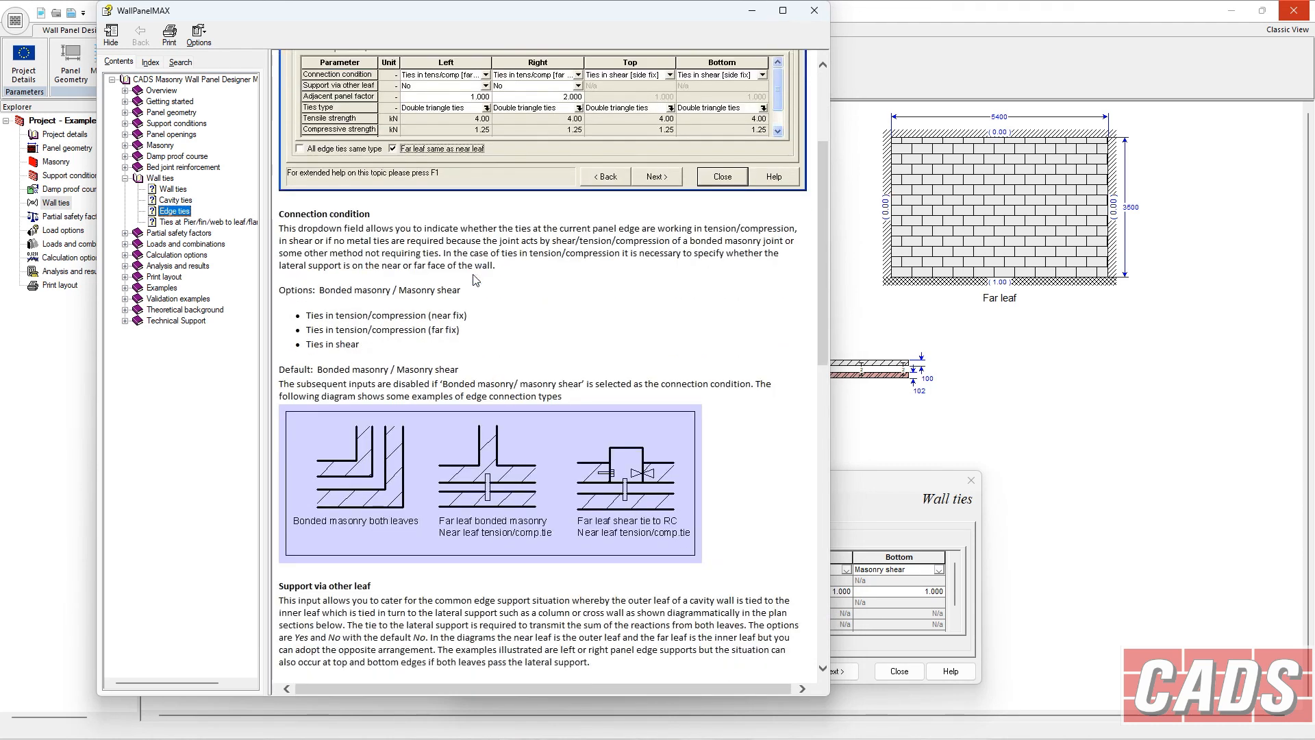
scroll(475, 280, up, 5)
scroll(475, 279, up, 1)
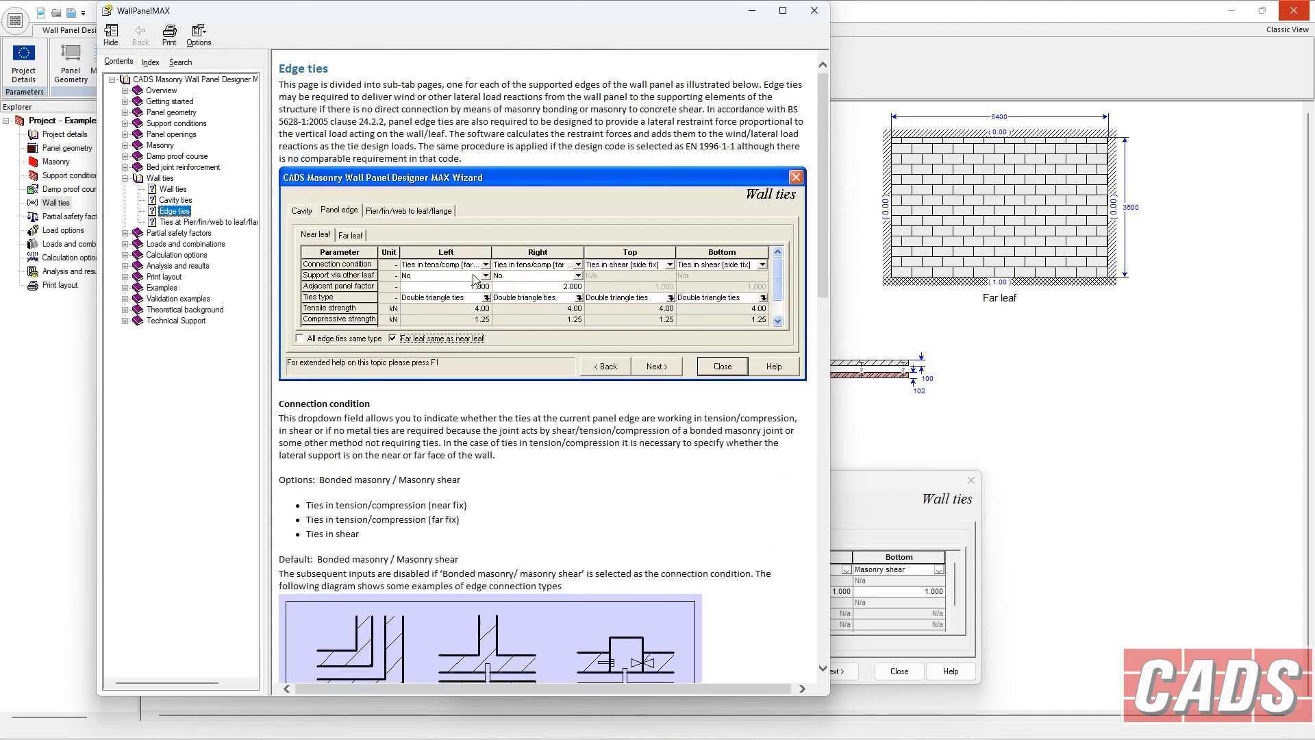
drag(468, 162, 279, 83)
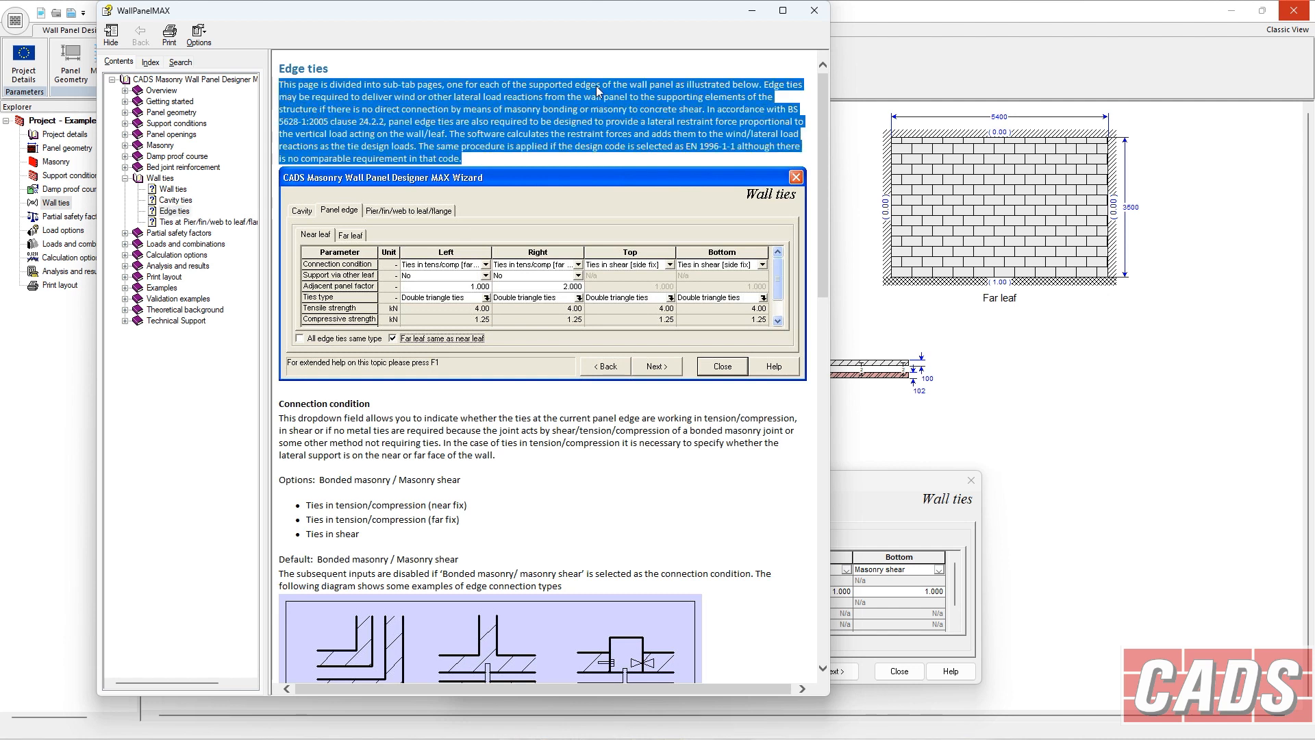
click(458, 252)
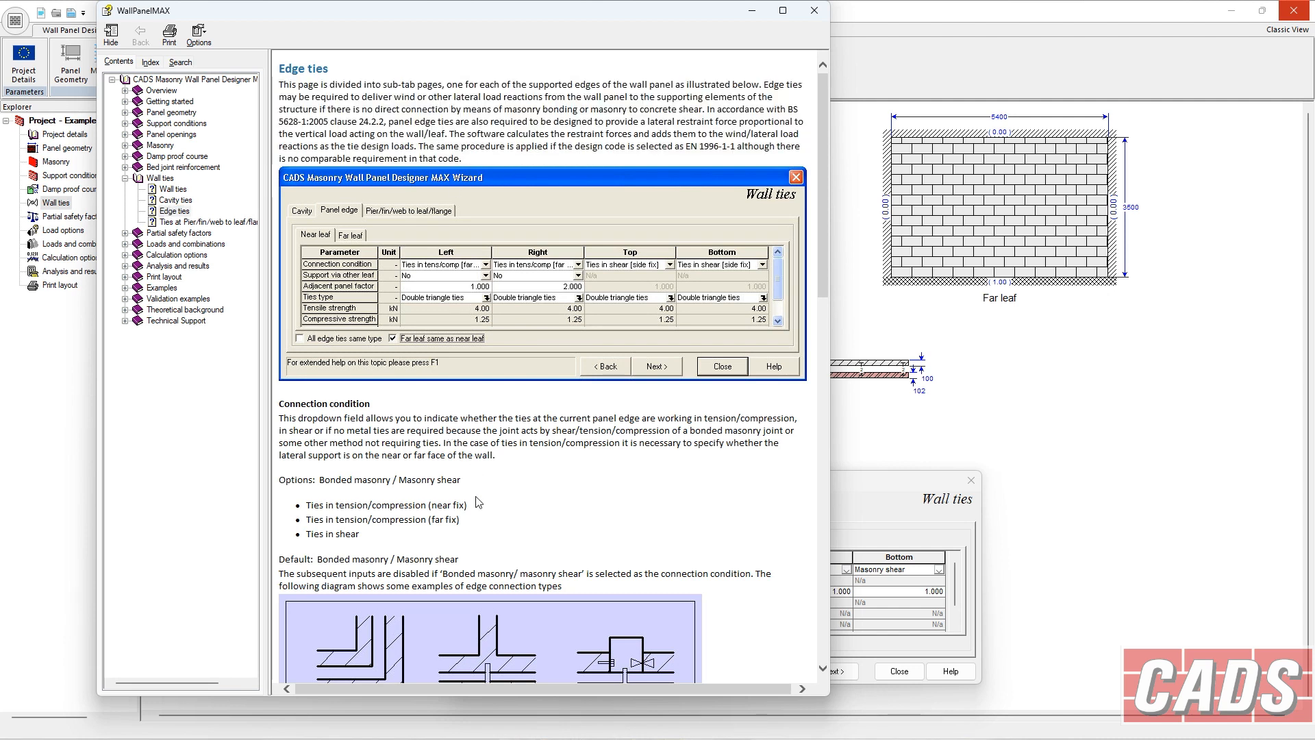
drag(446, 540, 275, 406)
scroll(433, 459, down, 10)
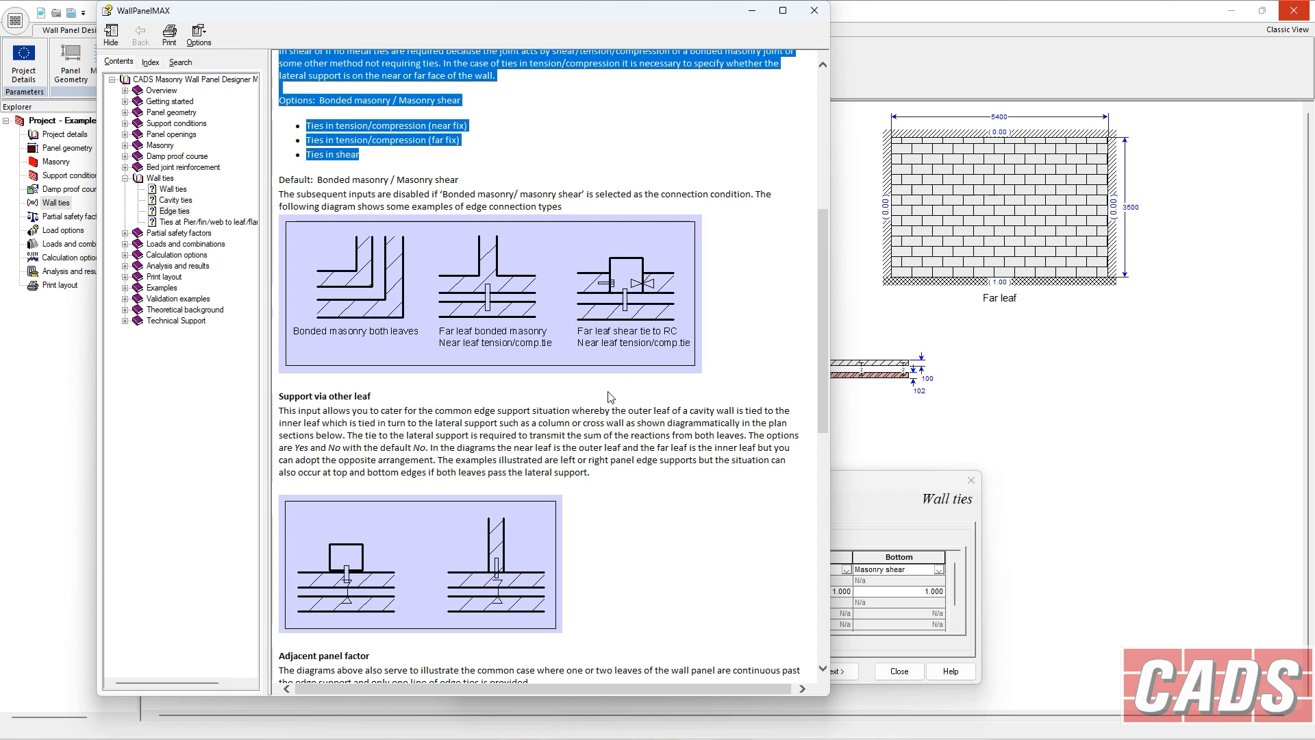
scroll(560, 418, down, 3)
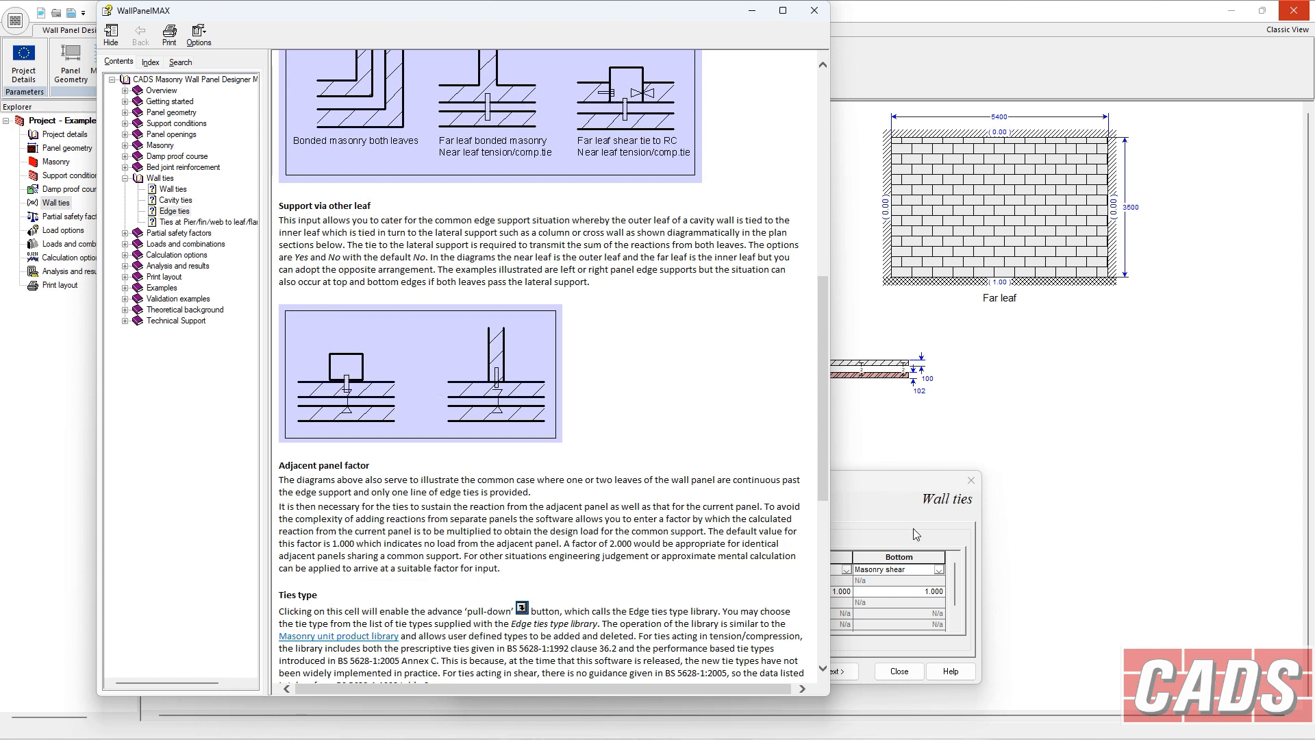
click(814, 10)
Review the far leaf's edge tie settings and return to the near leaf.
click(663, 582)
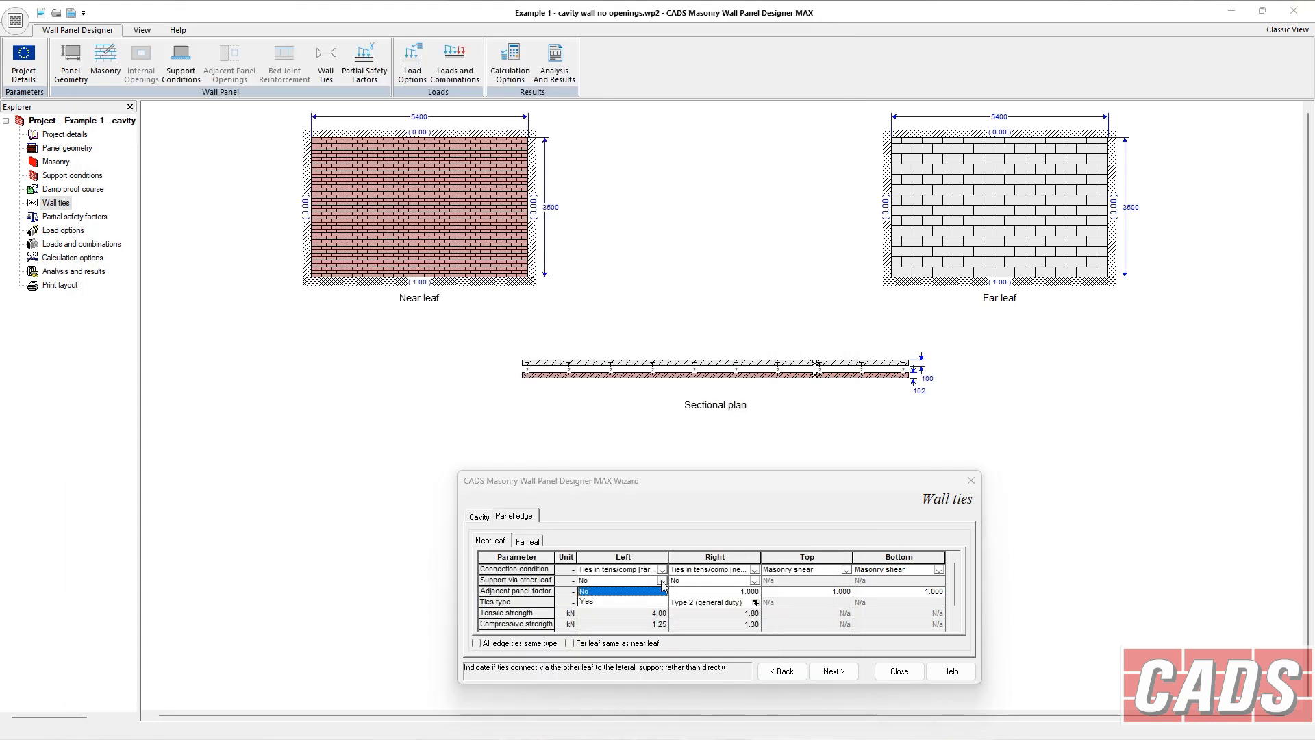
click(533, 542)
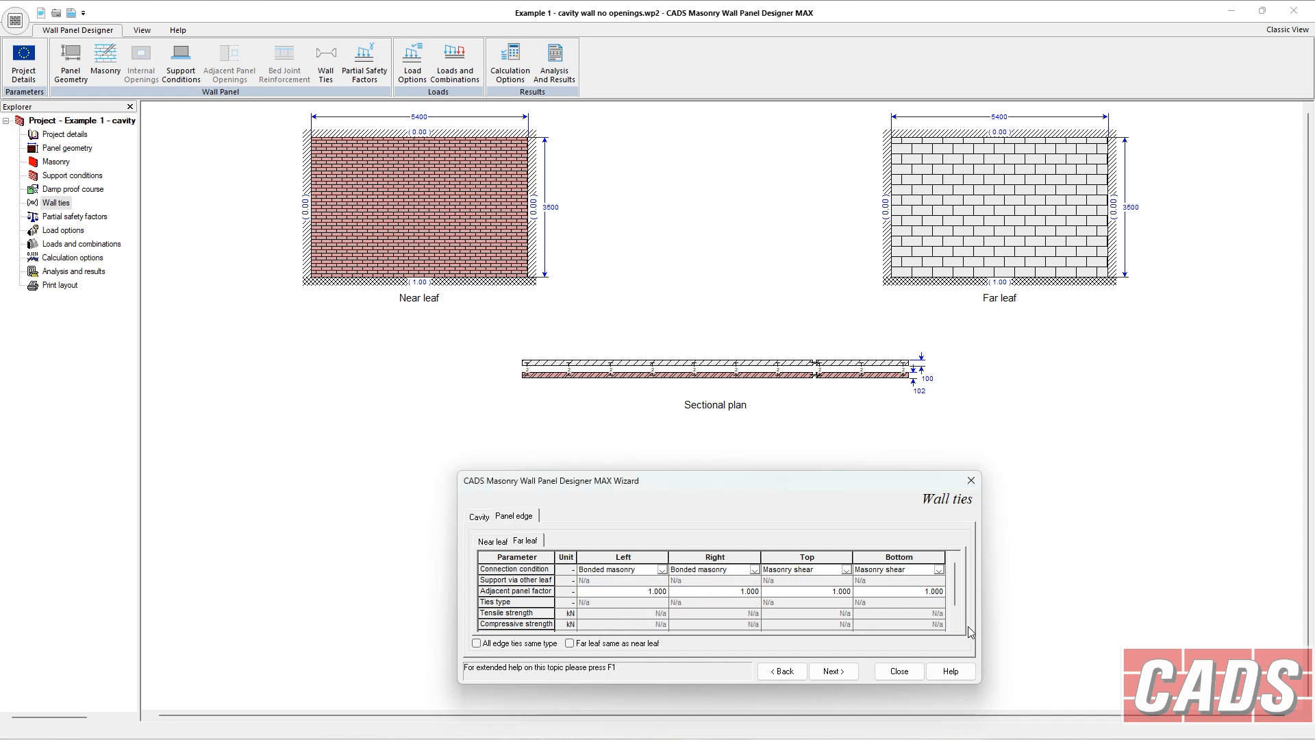
scroll(959, 596, down, 1)
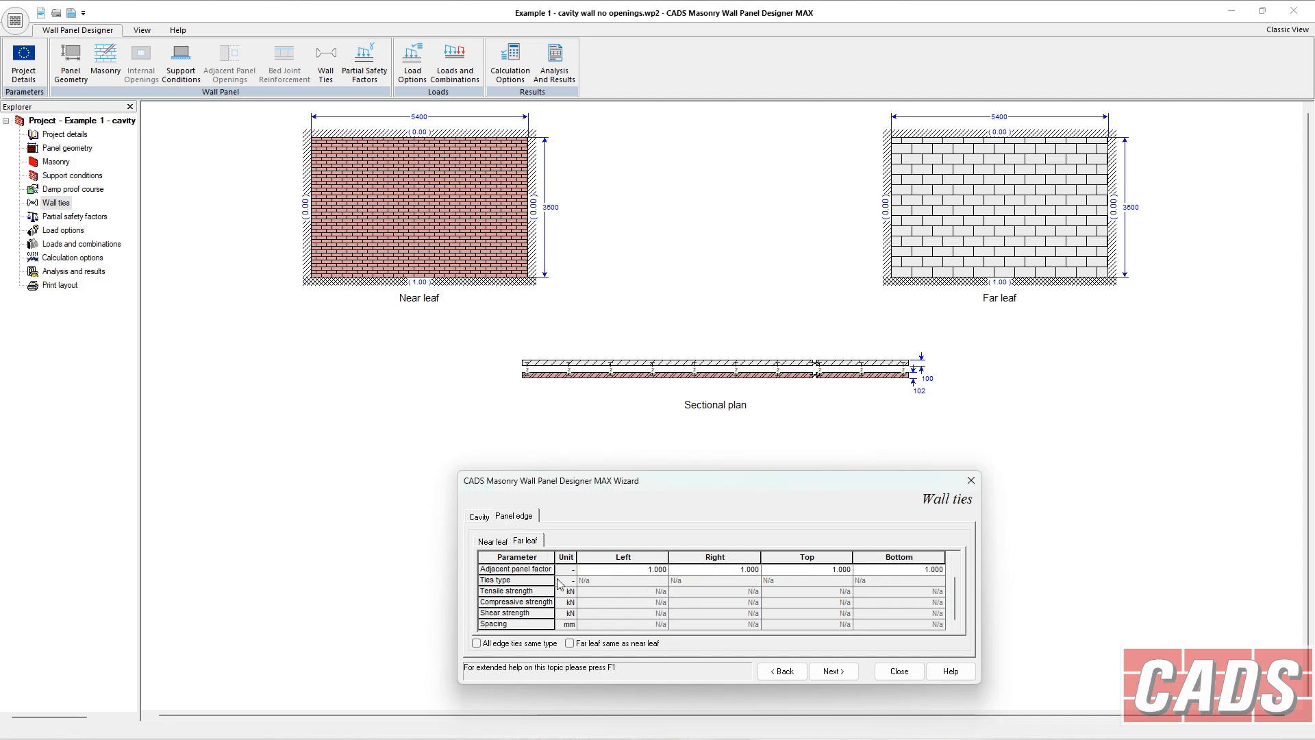
click(494, 540)
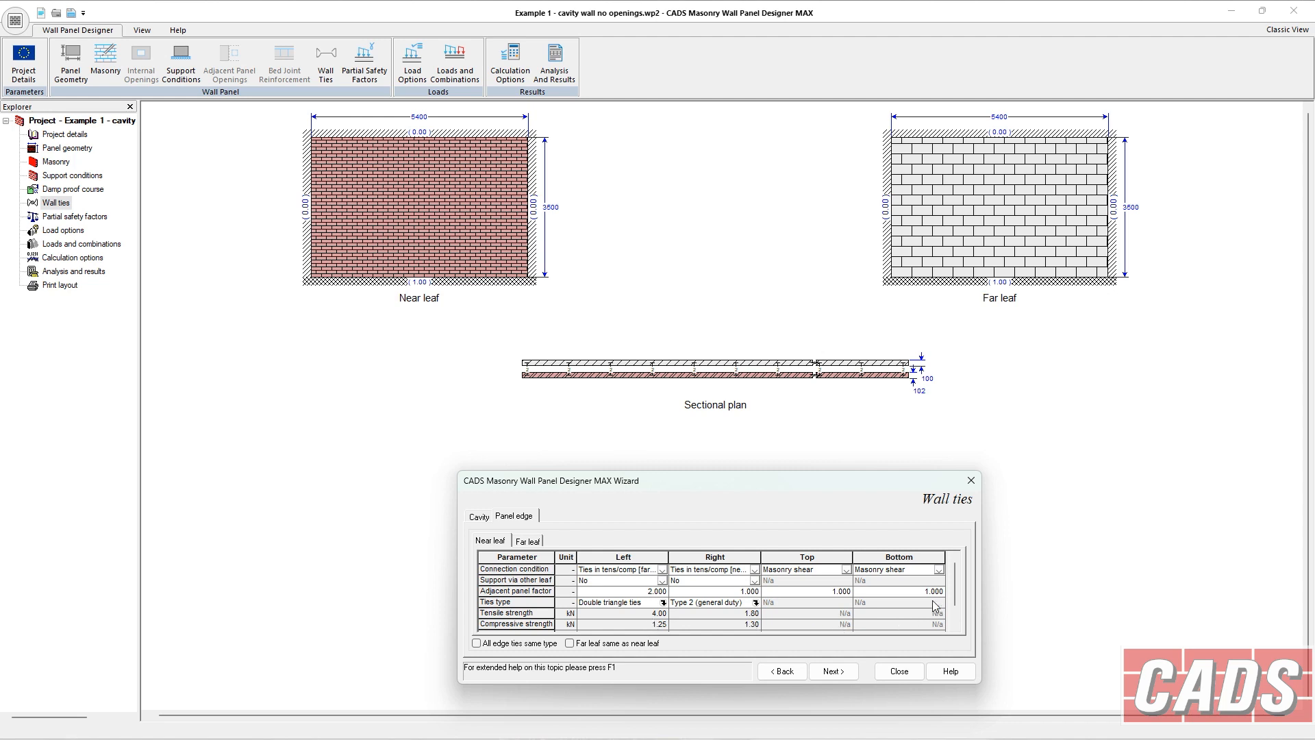
Check the near leaf's edge tie spacing and continue to the partial safety factors page.
scroll(956, 613, down, 1)
click(657, 624)
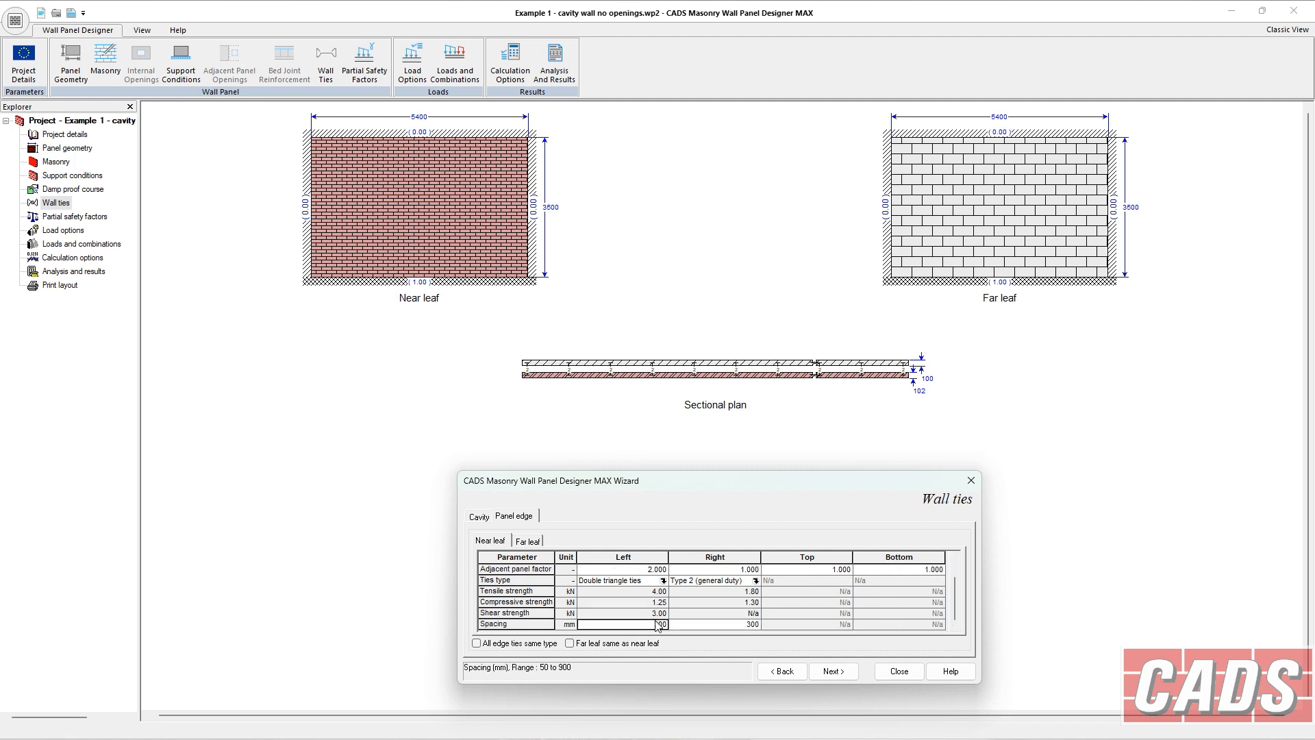
click(844, 674)
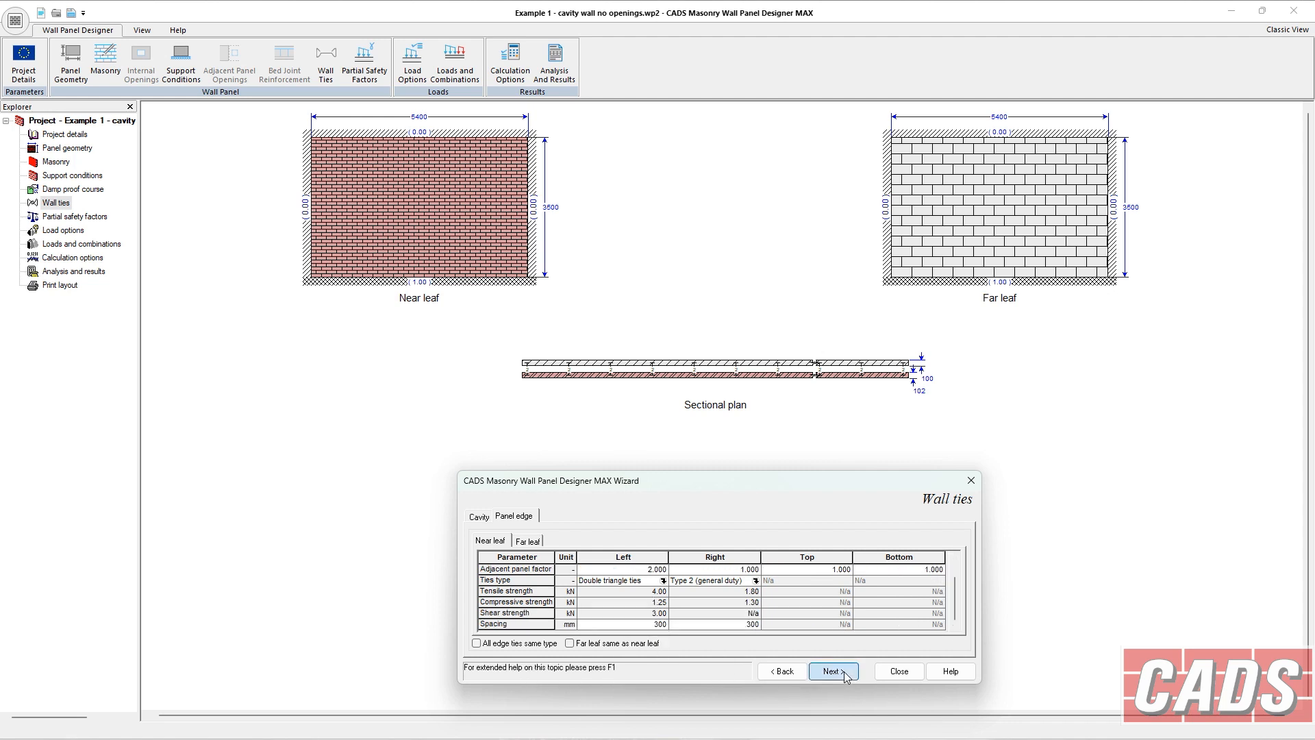
click(844, 673)
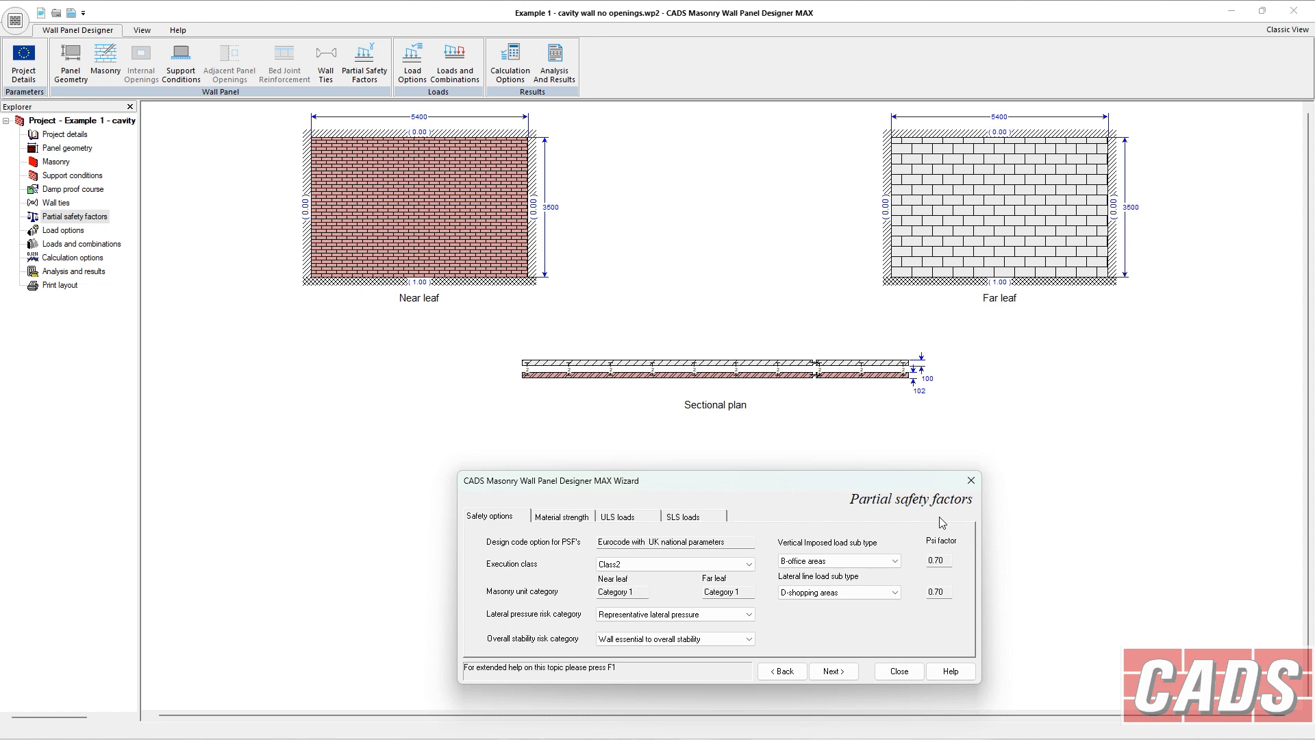
Examine the safety options and the material strength partial factors.
click(639, 617)
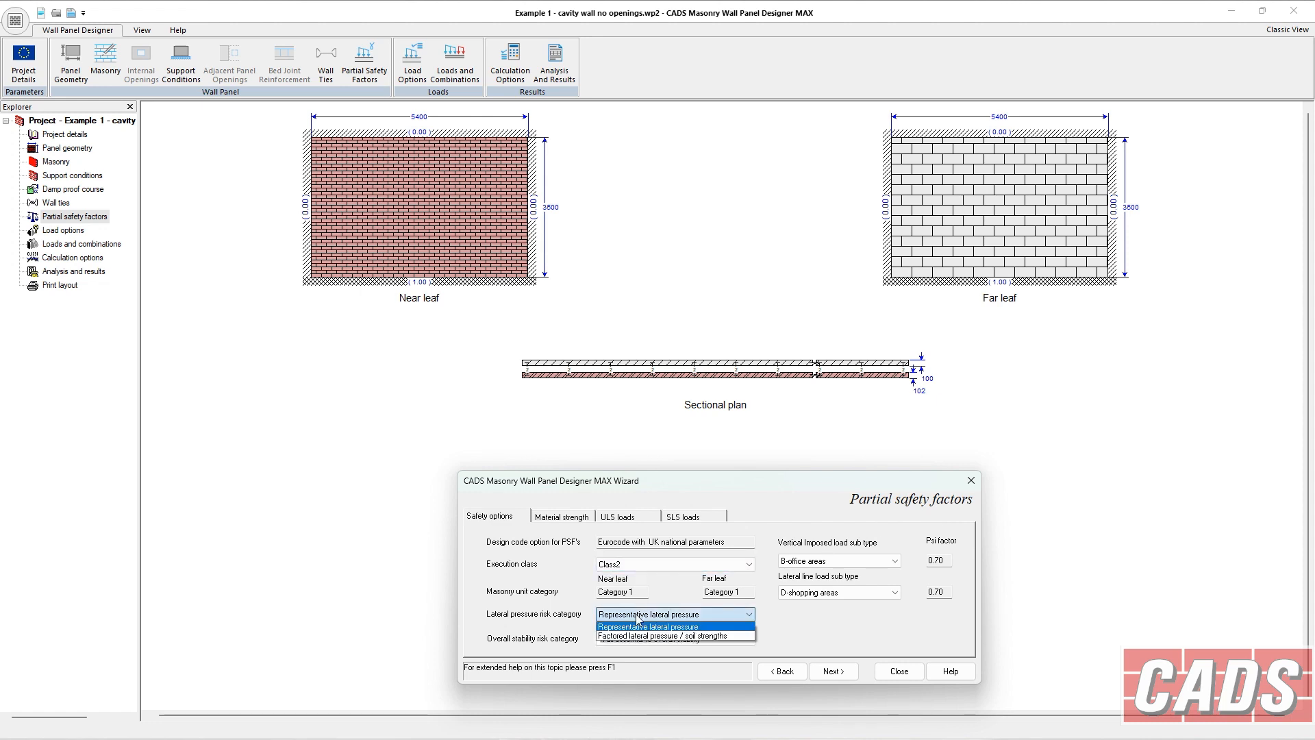
click(644, 626)
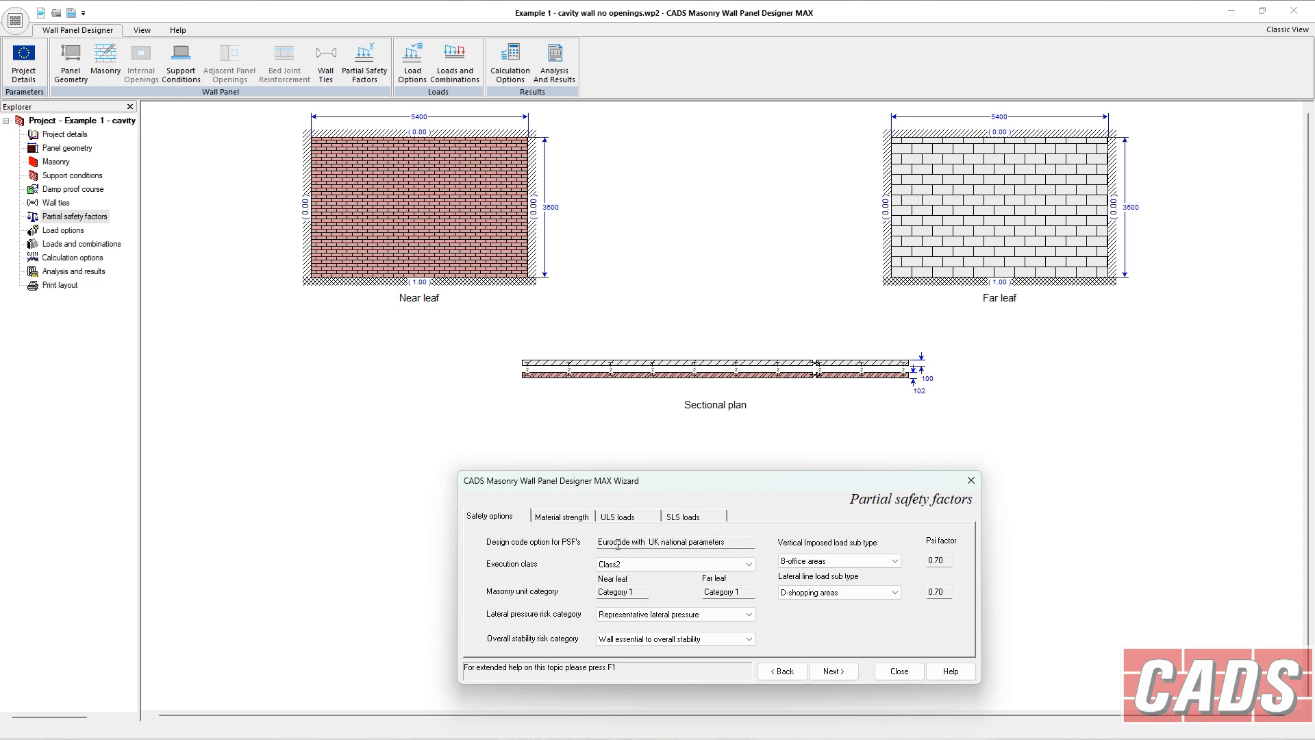
click(685, 566)
click(685, 566)
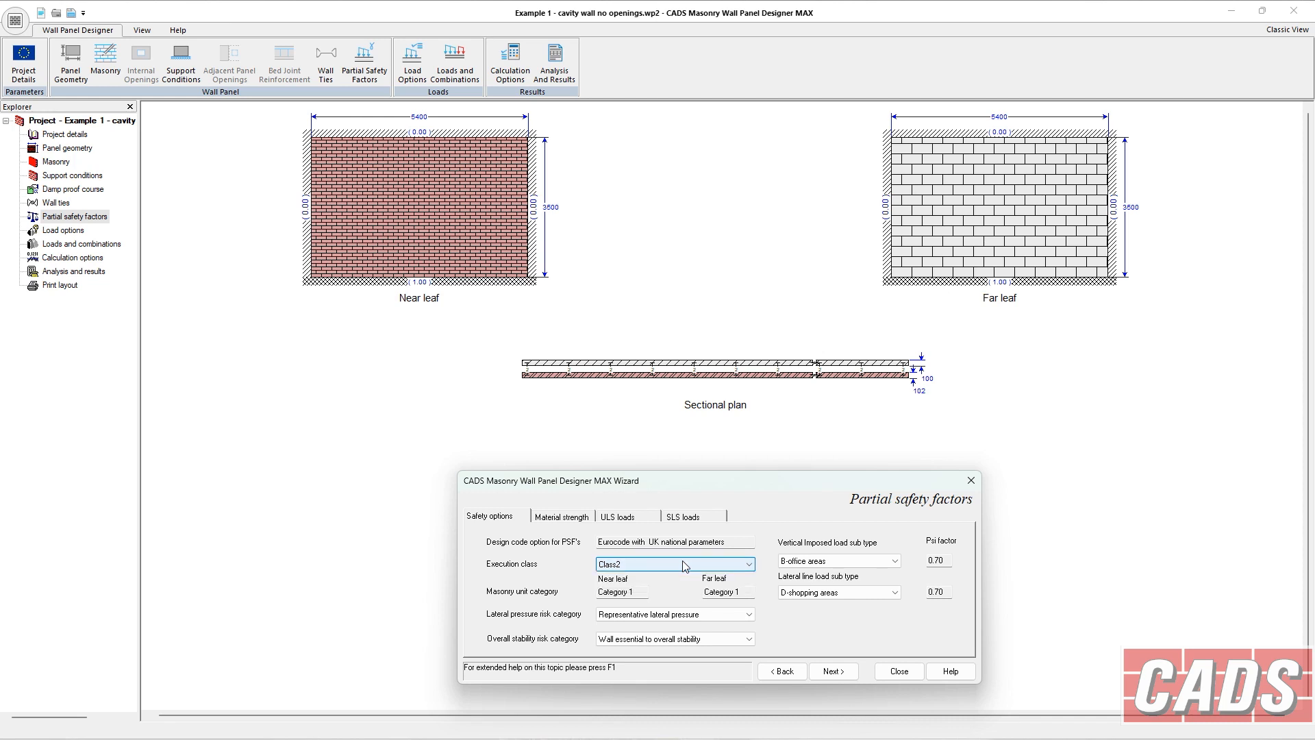
click(685, 566)
click(685, 566)
click(685, 565)
click(685, 566)
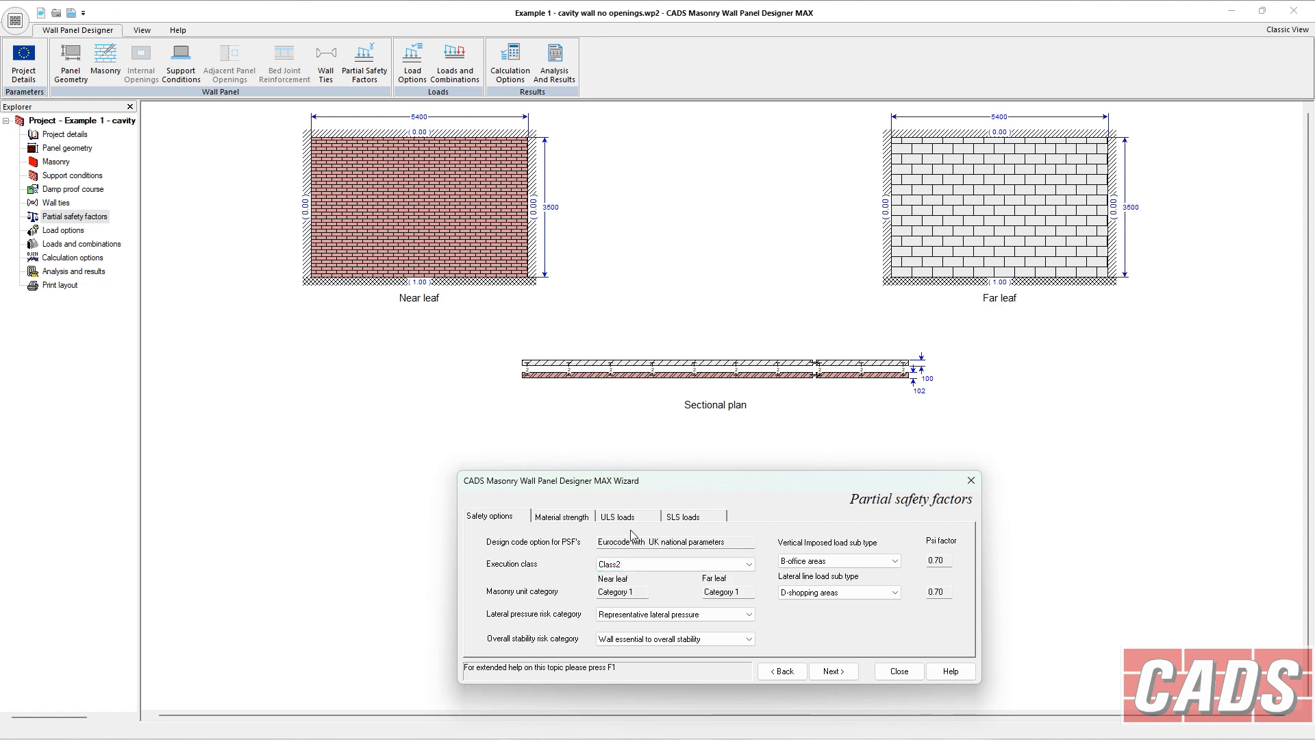
click(584, 520)
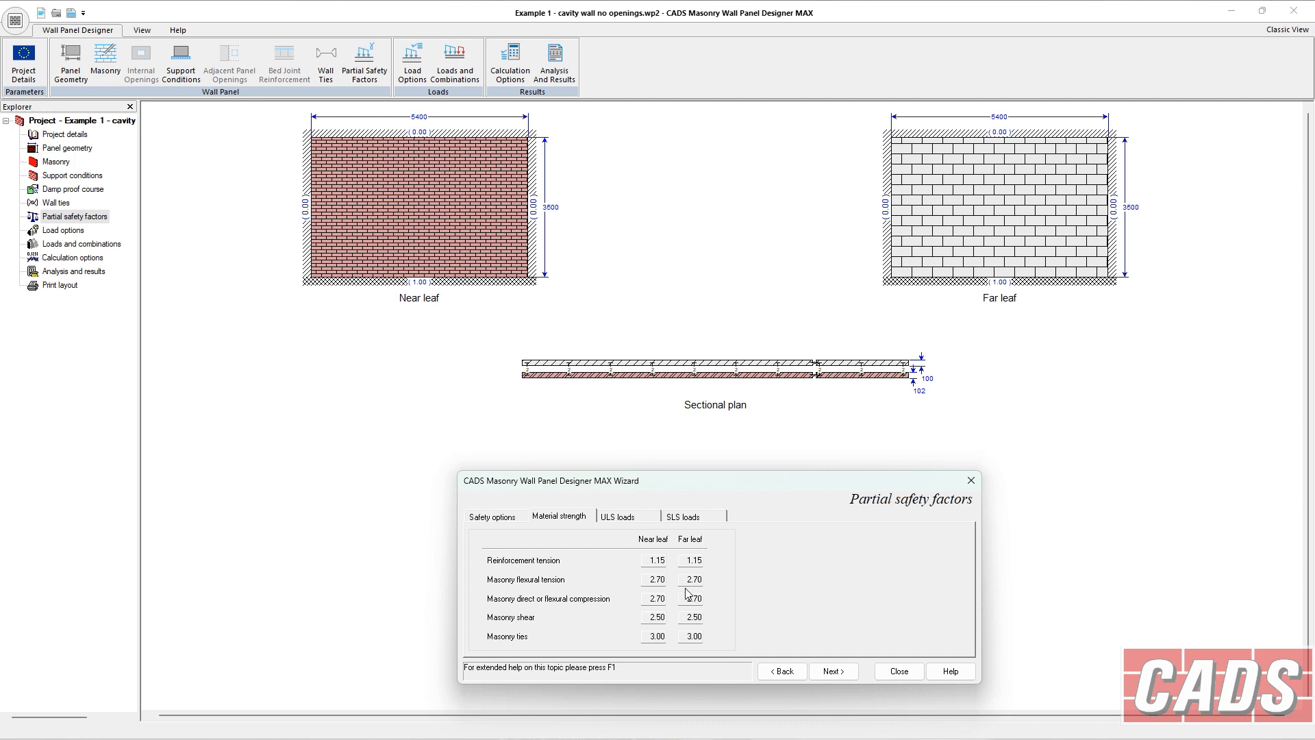
click(500, 520)
Switch the execution class to Class1 to compare material strength factors, then restore Class2.
click(616, 564)
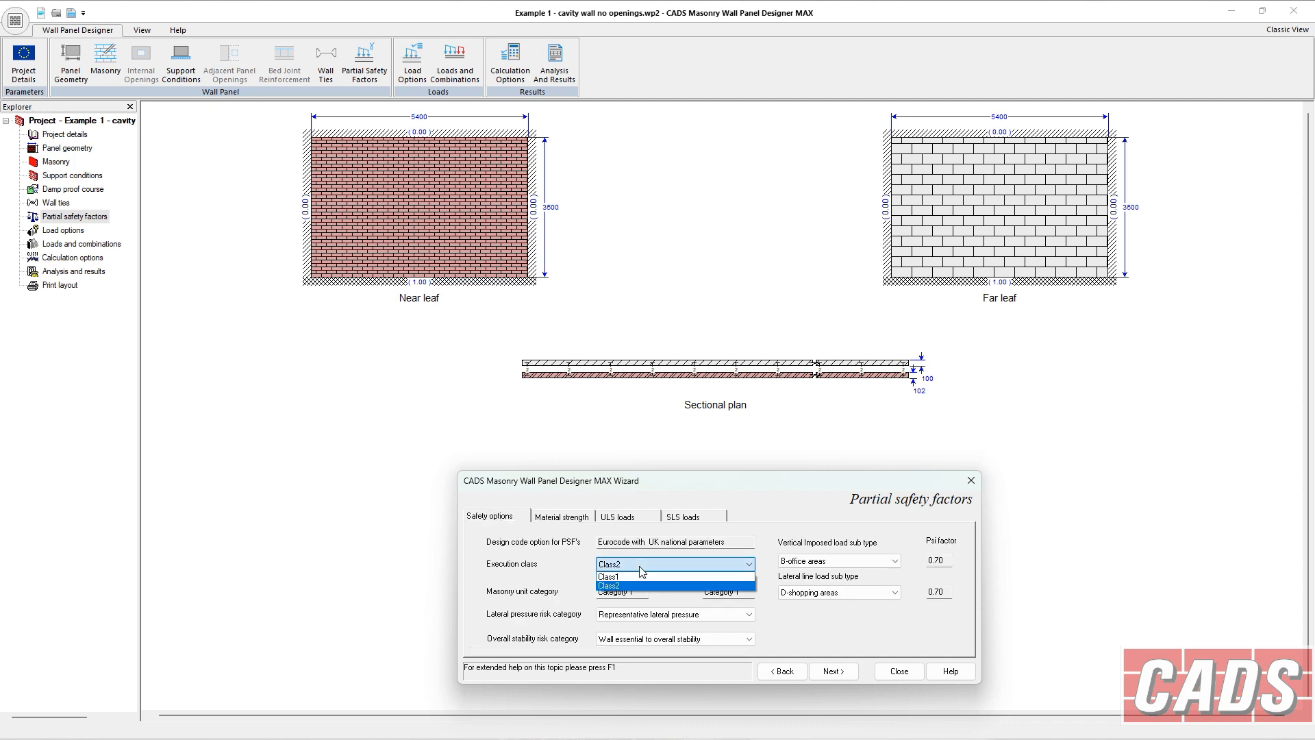
click(616, 575)
click(559, 517)
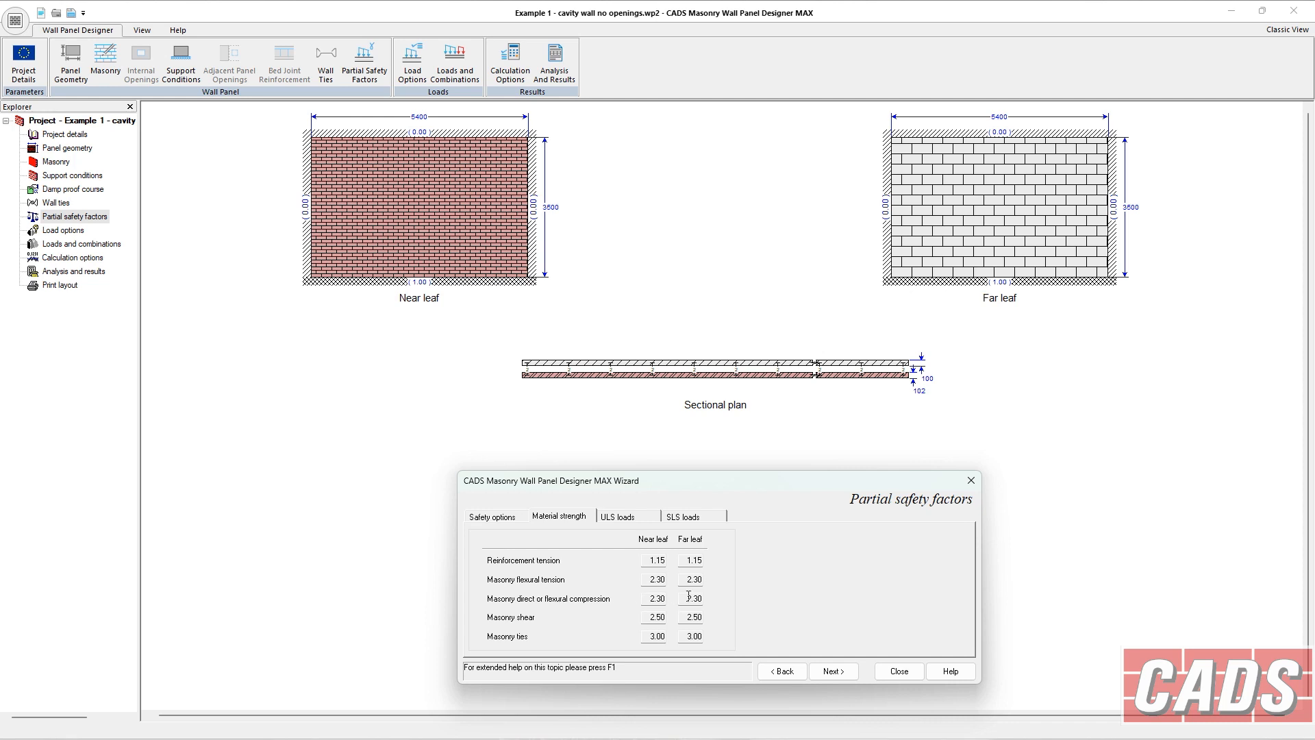
click(500, 518)
click(644, 564)
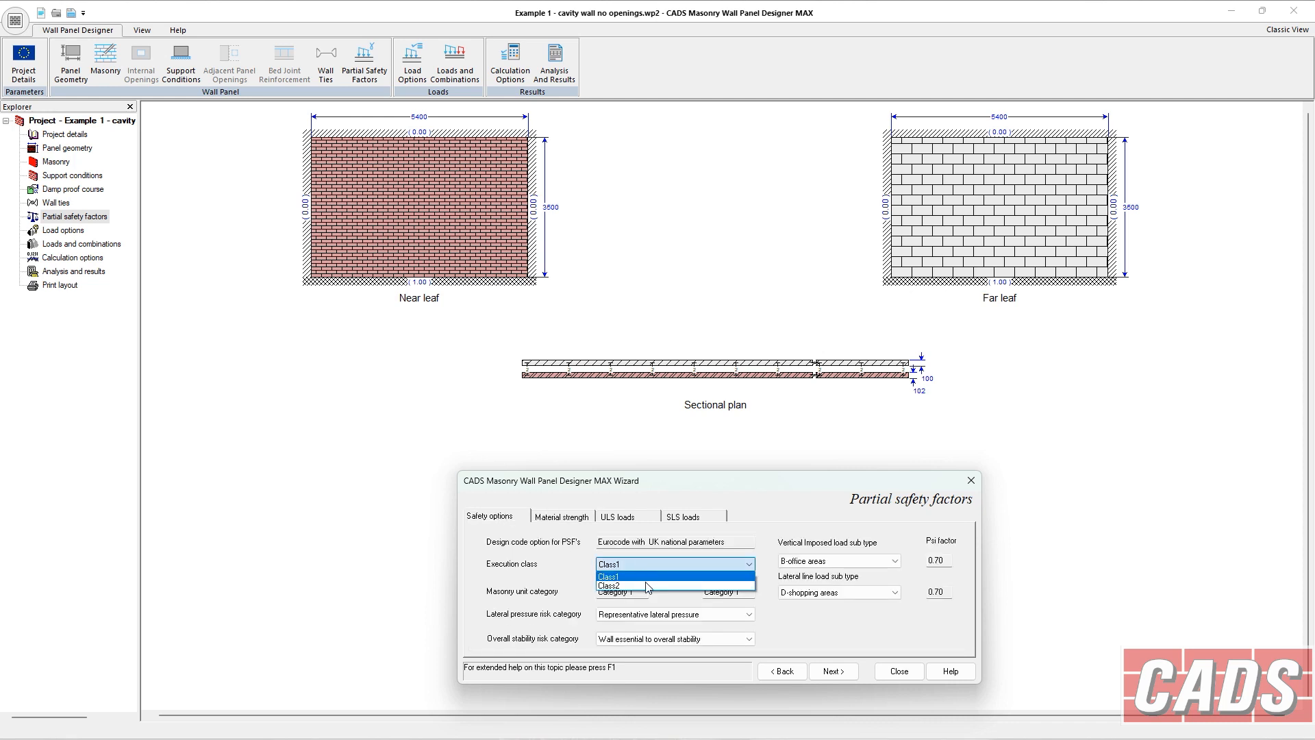
click(647, 586)
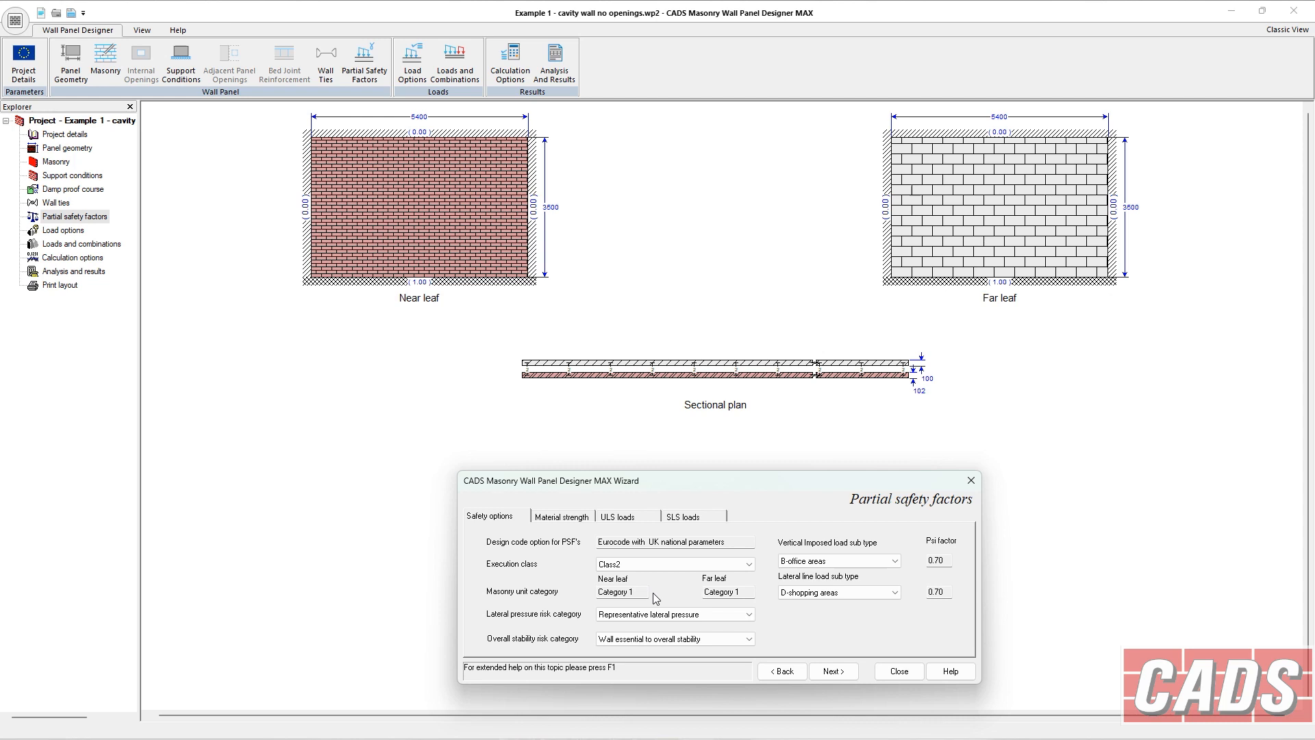
Review the risk category options and the ULS load partial factors.
click(626, 562)
click(626, 562)
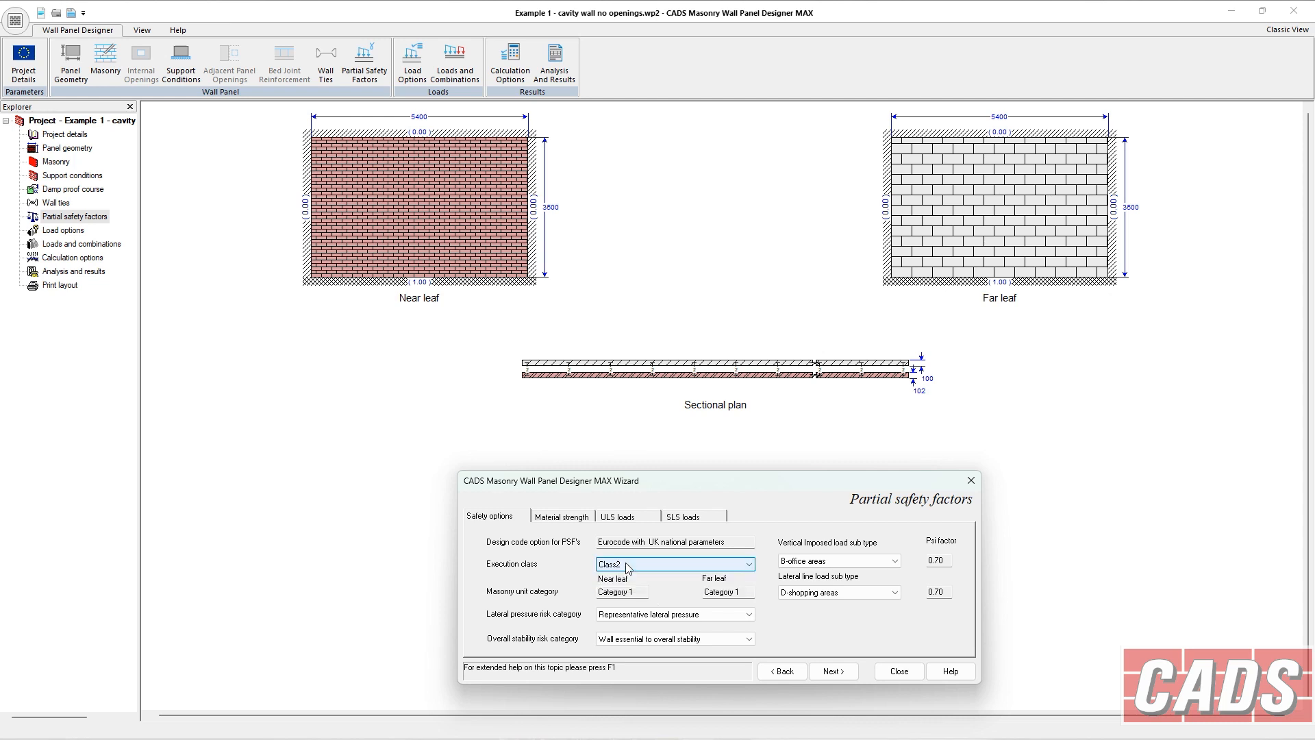
click(650, 615)
click(649, 626)
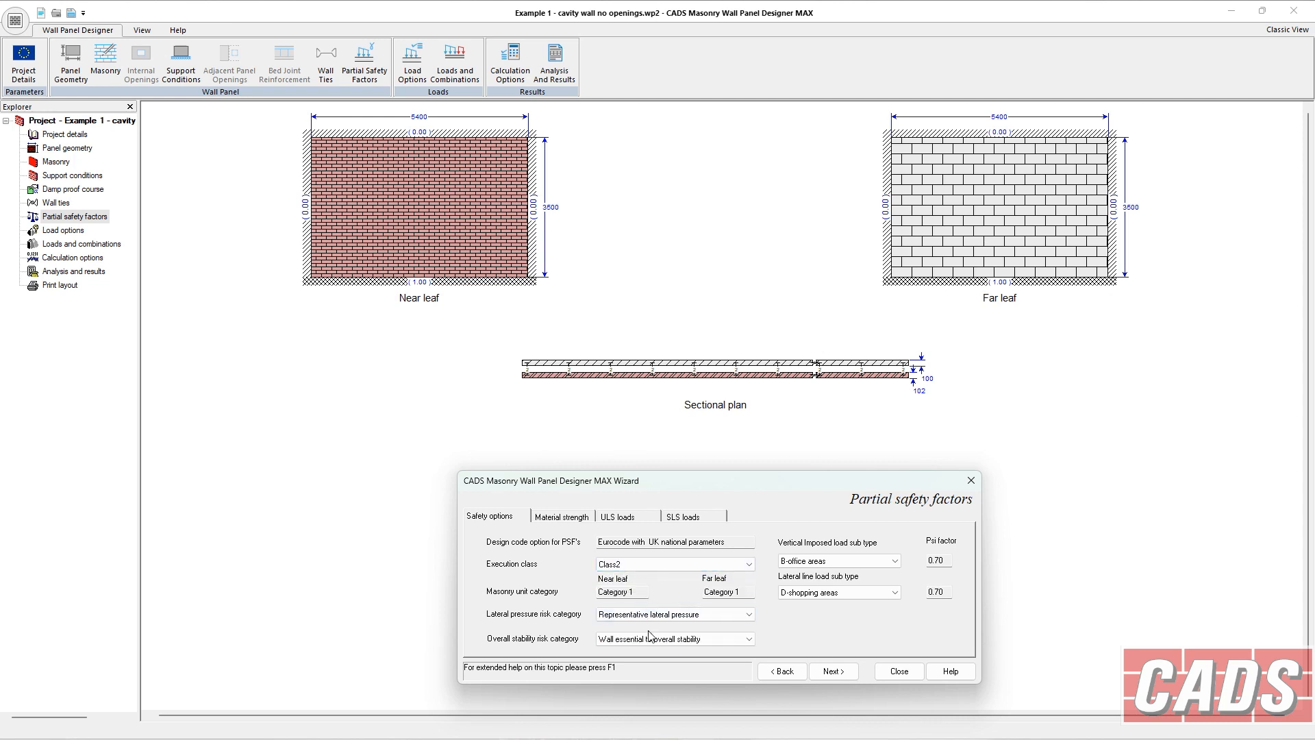
click(652, 641)
click(652, 647)
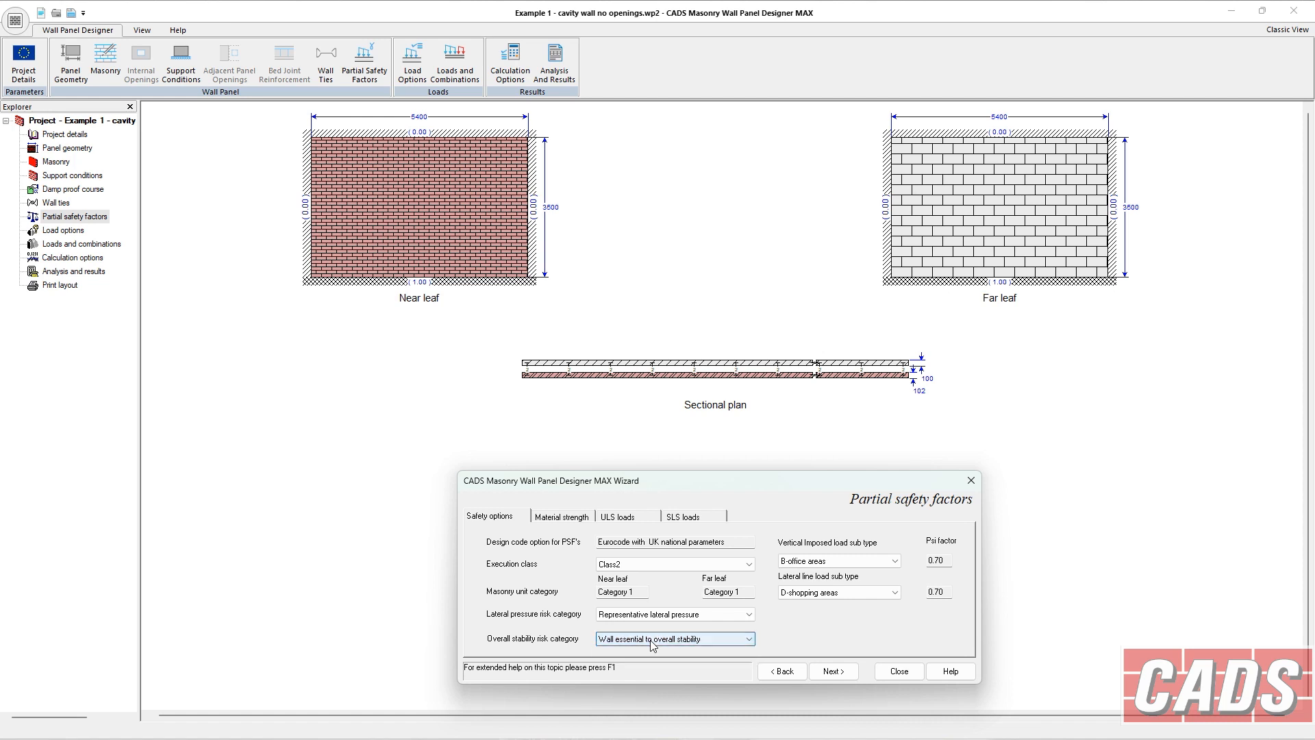
click(615, 519)
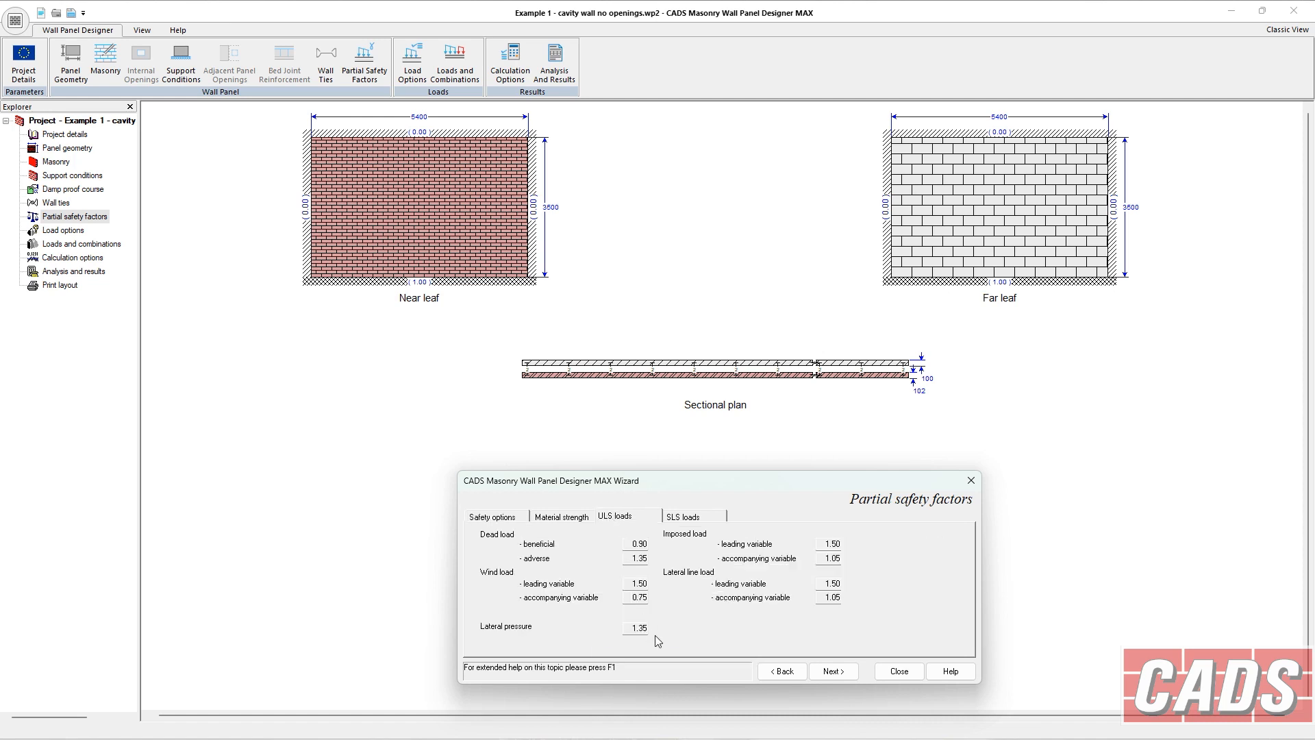
click(519, 519)
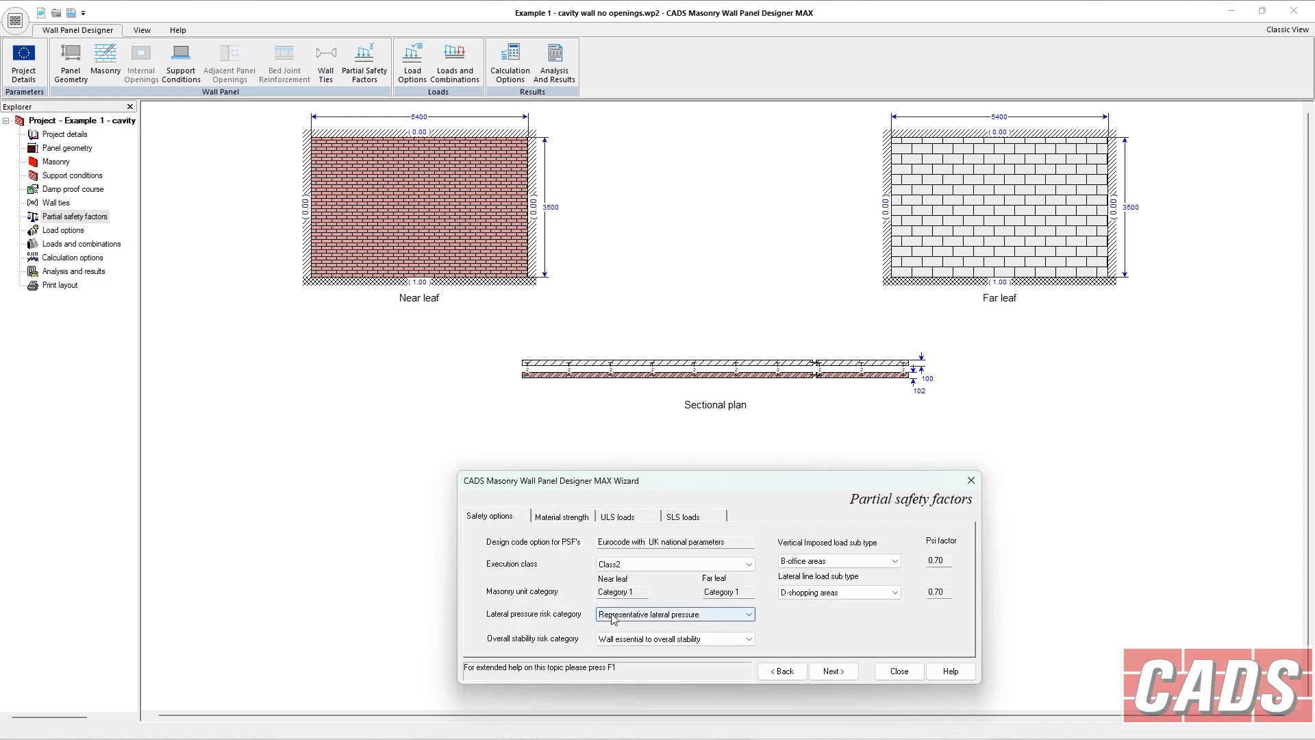
Set the lateral pressure risk category to Factored lateral pressure / soil strengths and check the ULS lateral pressure factor.
click(616, 618)
click(627, 635)
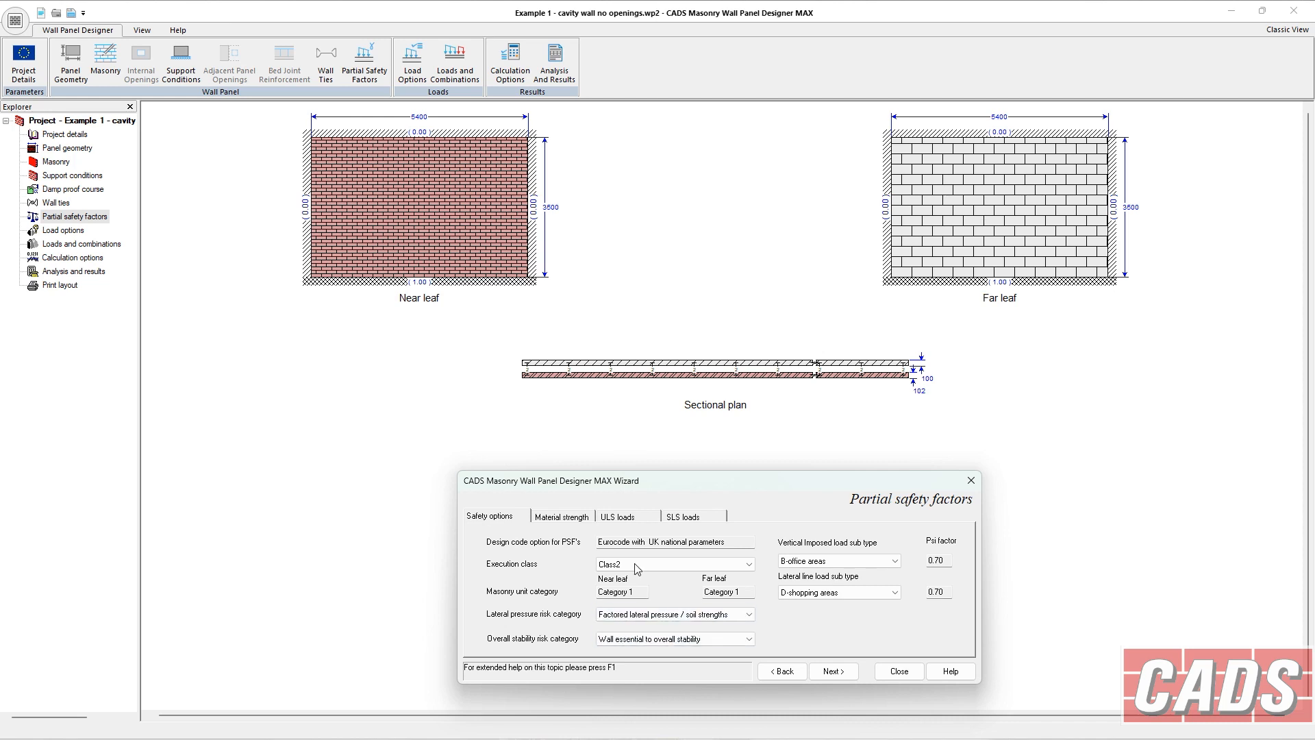
click(609, 518)
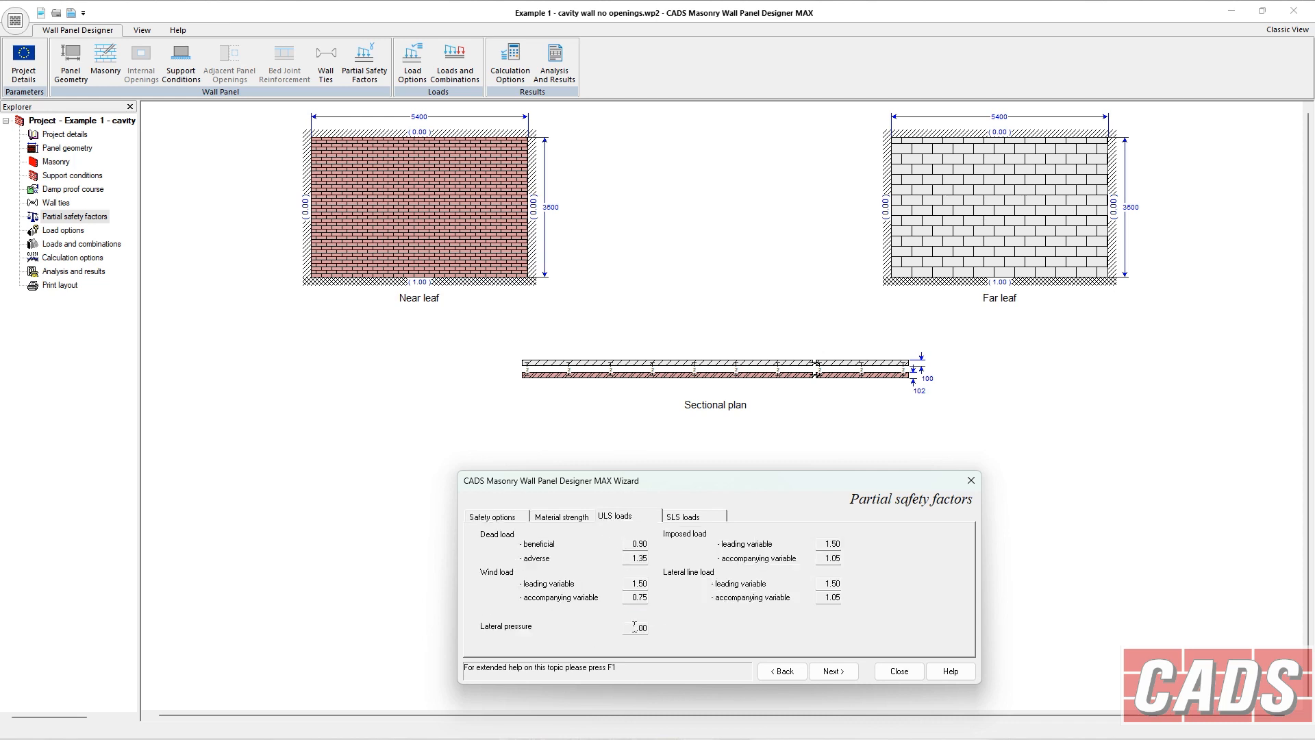
click(520, 518)
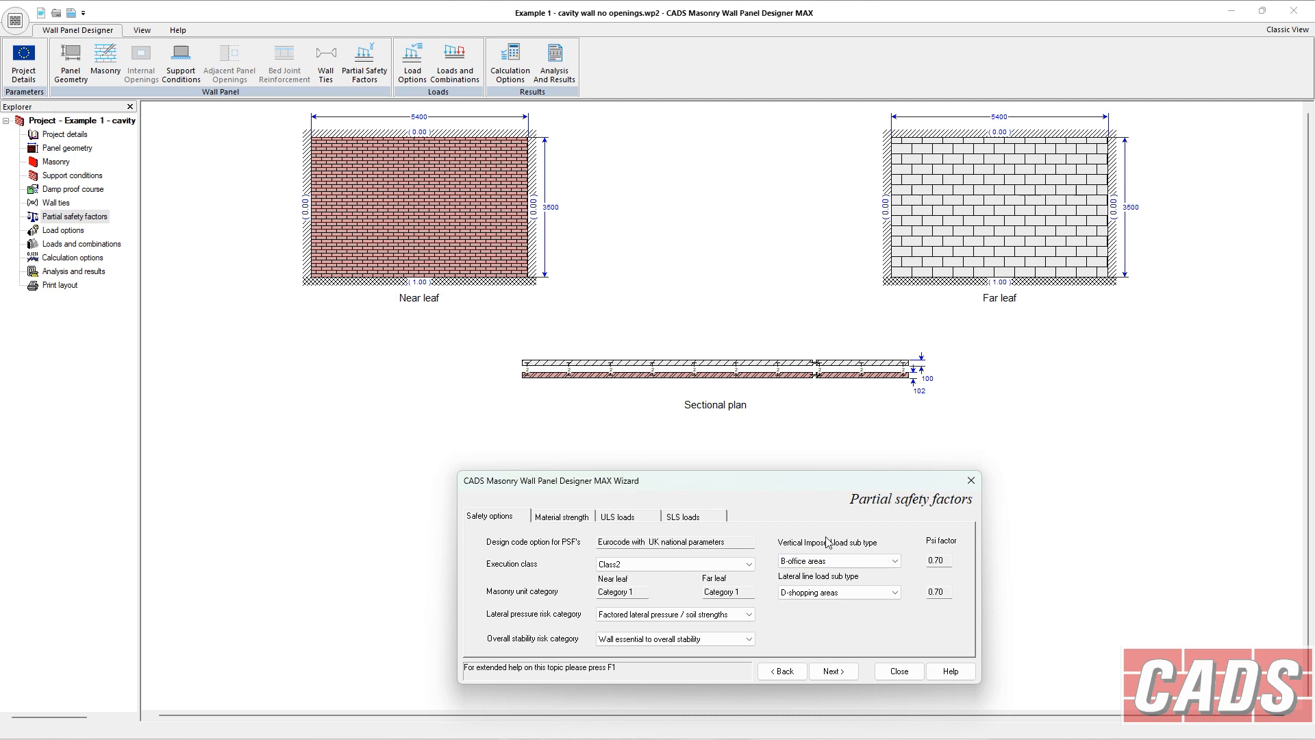
Set the lateral line load sub type to B-office areas.
click(824, 589)
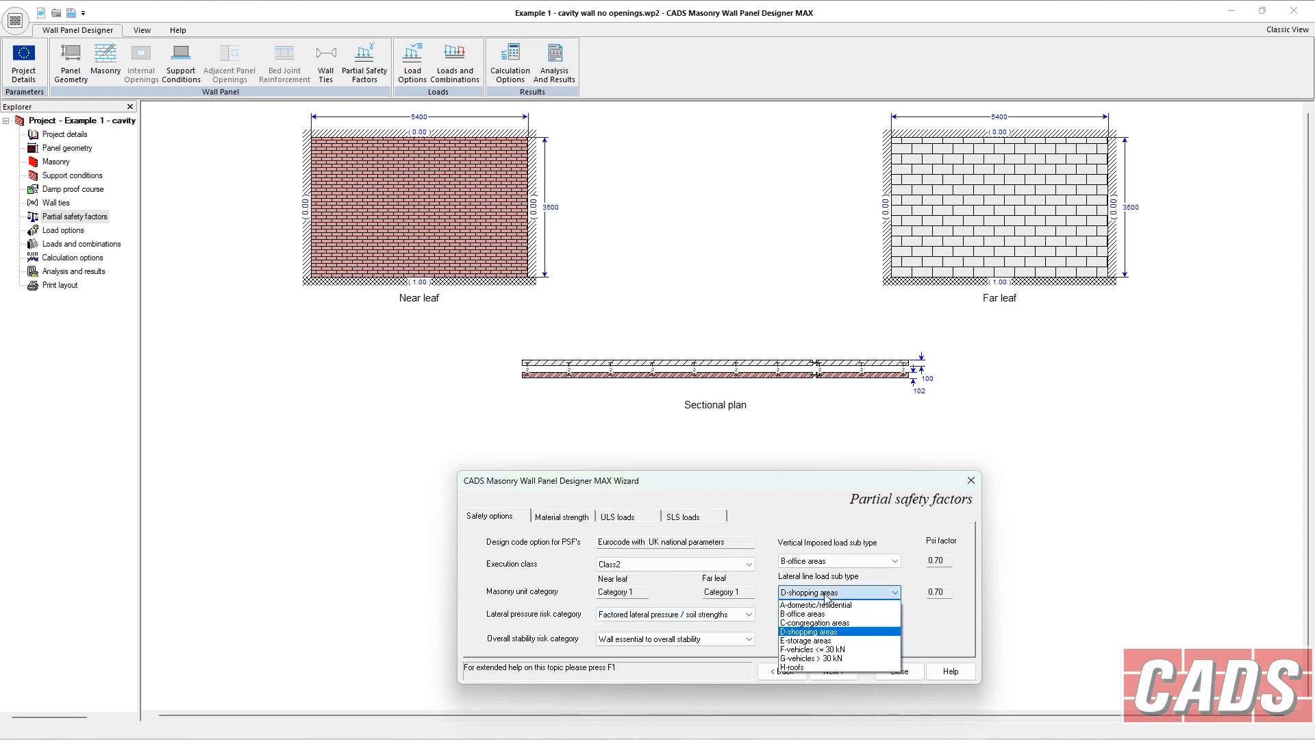
click(837, 562)
click(837, 562)
click(837, 563)
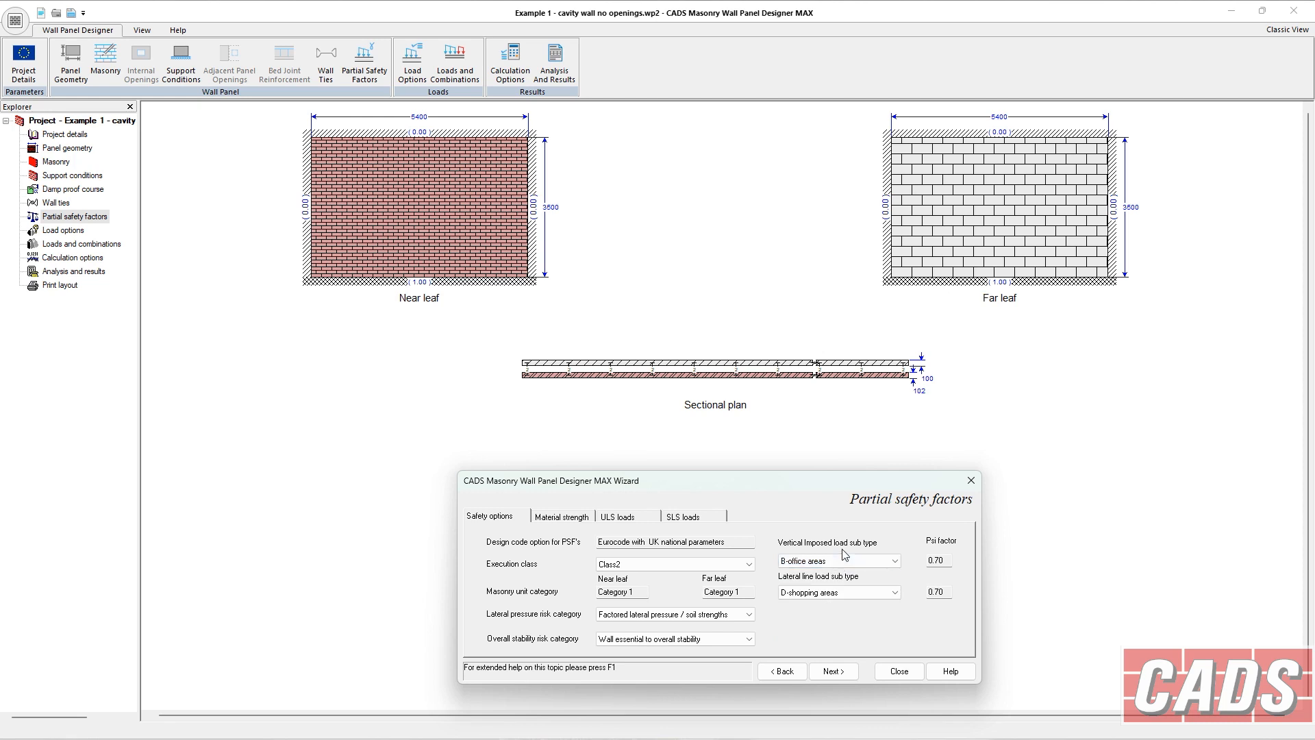
click(836, 594)
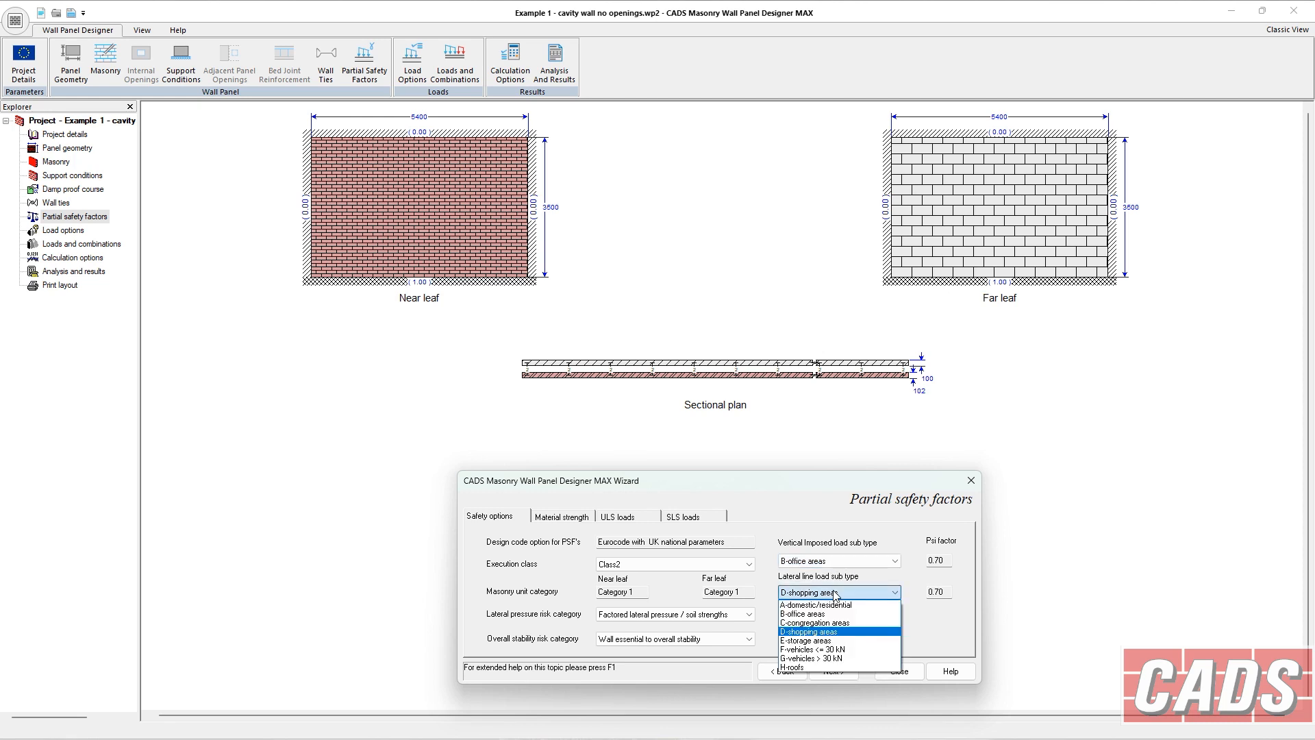
click(836, 597)
click(836, 597)
click(833, 618)
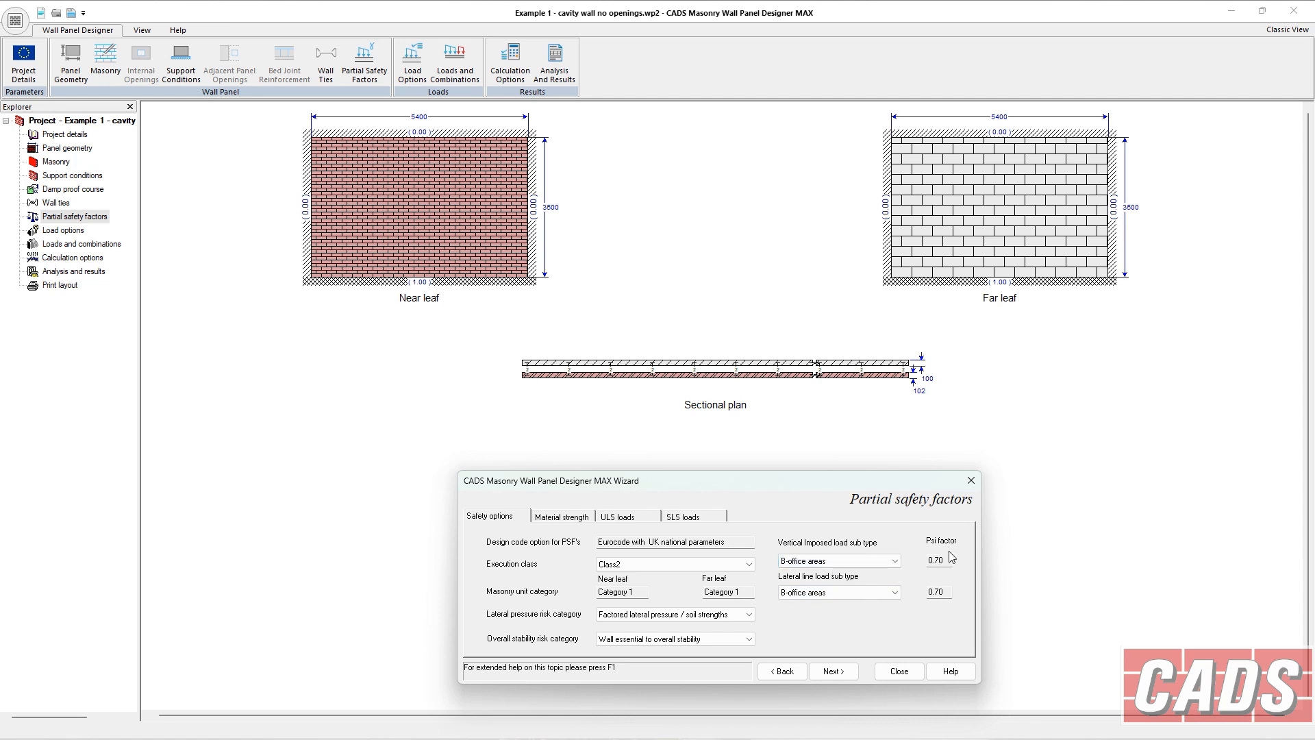
Advance past the load options to the loads and combinations page and browse its load tabs for each leaf.
click(833, 672)
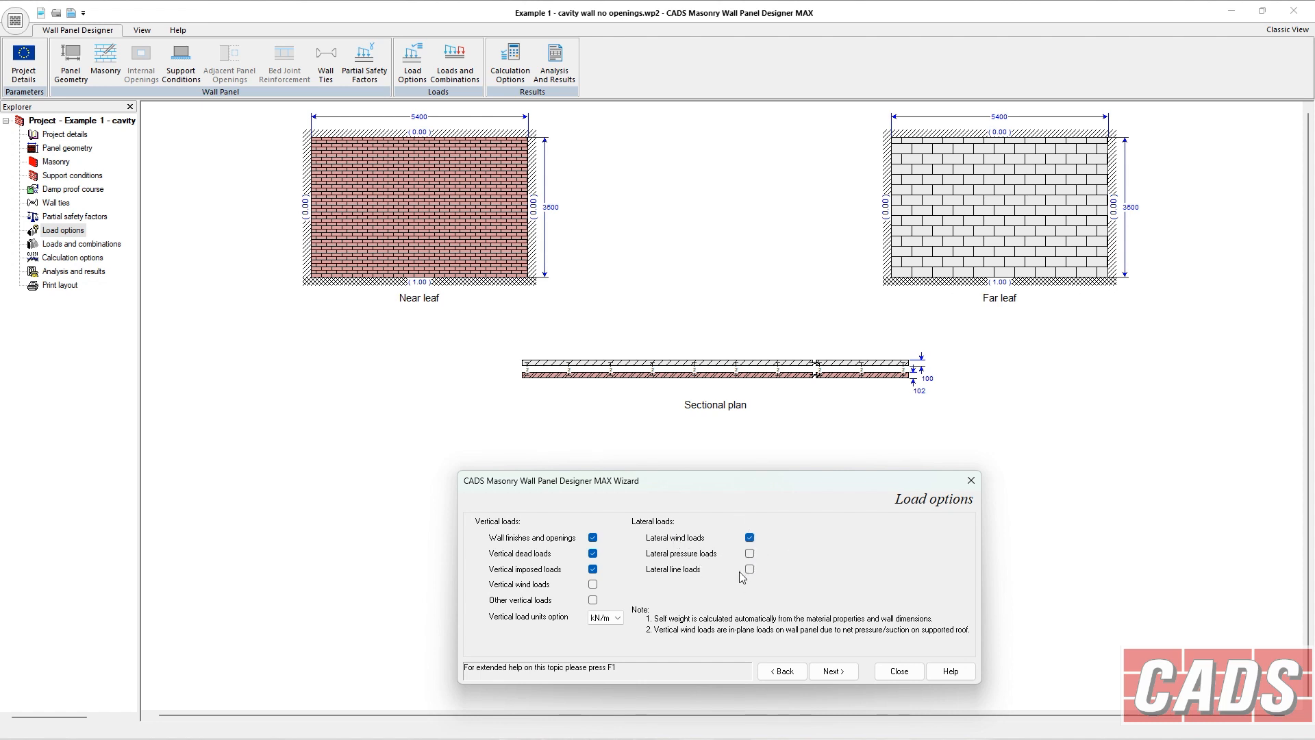
click(829, 674)
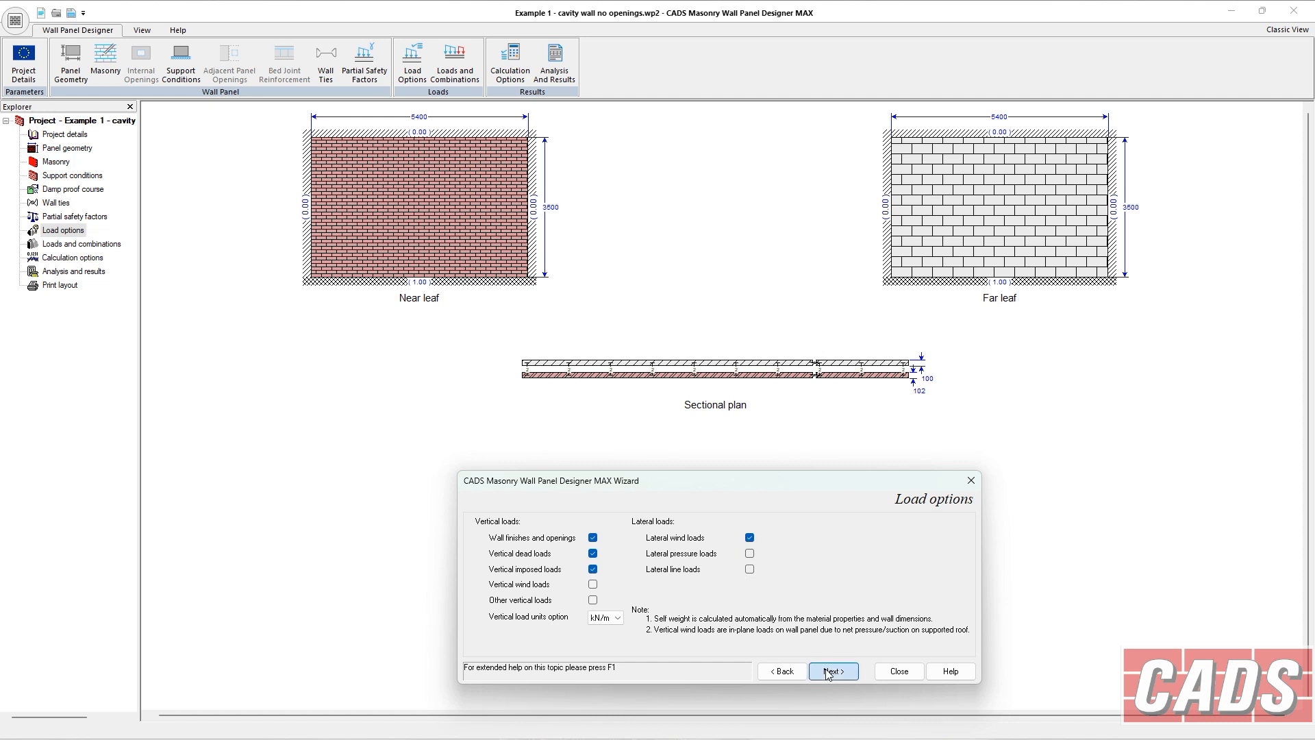
click(563, 517)
click(527, 540)
click(627, 516)
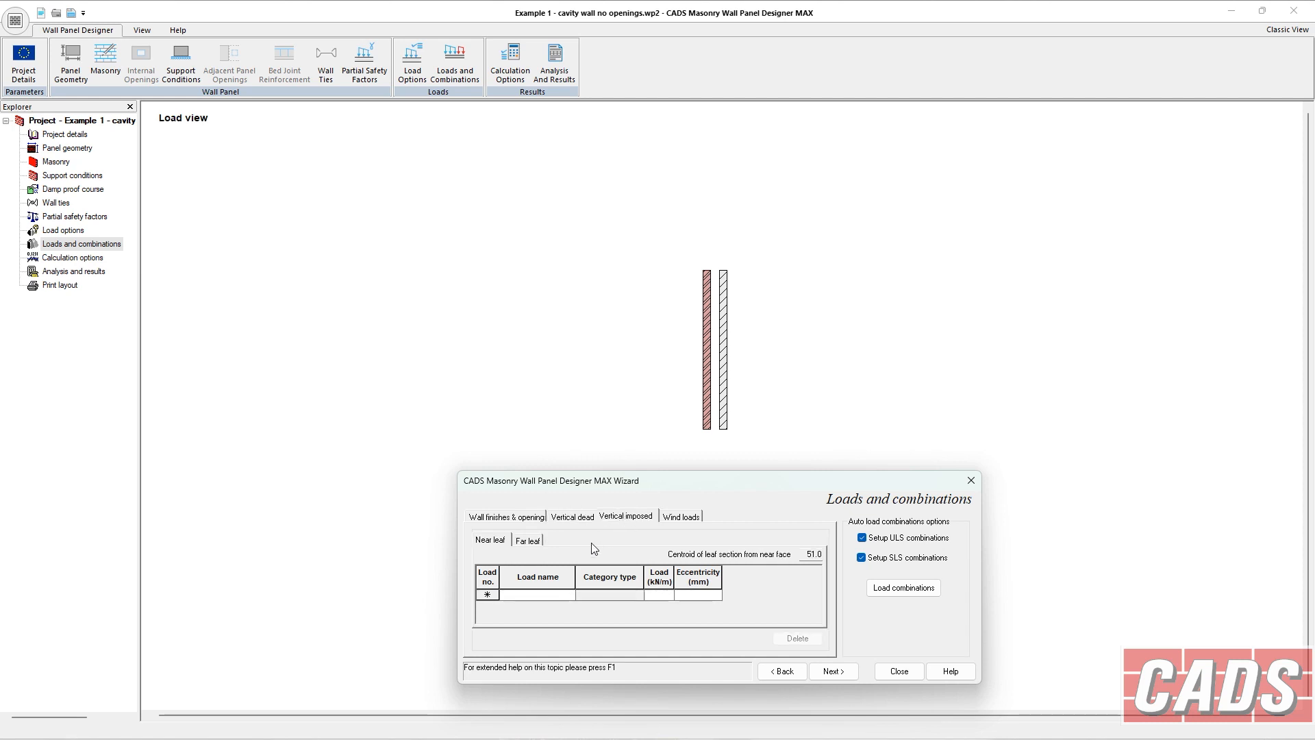
click(528, 540)
click(499, 518)
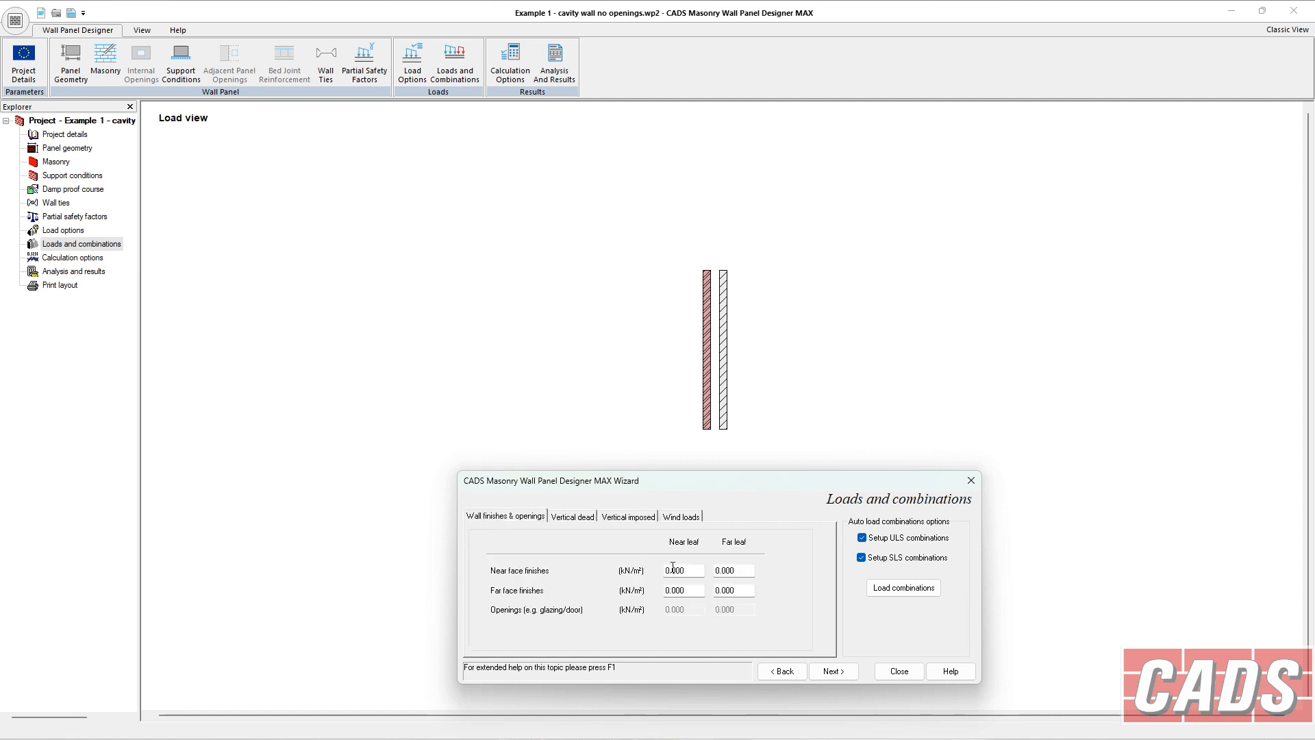
Set the far leaf's far face finishes to 0.250 kN/m².
click(732, 593)
key(BackSpace)
key(Tab)
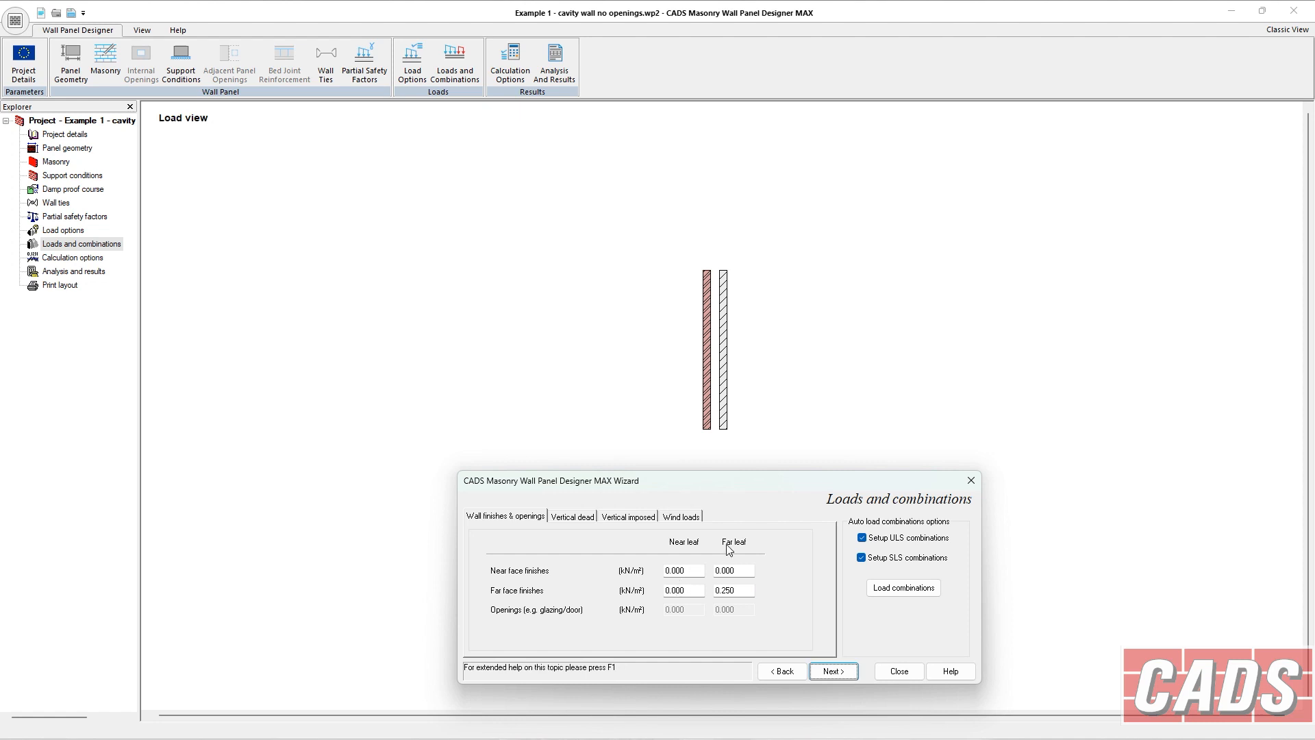
Add a far leaf vertical dead load named v d.
click(586, 519)
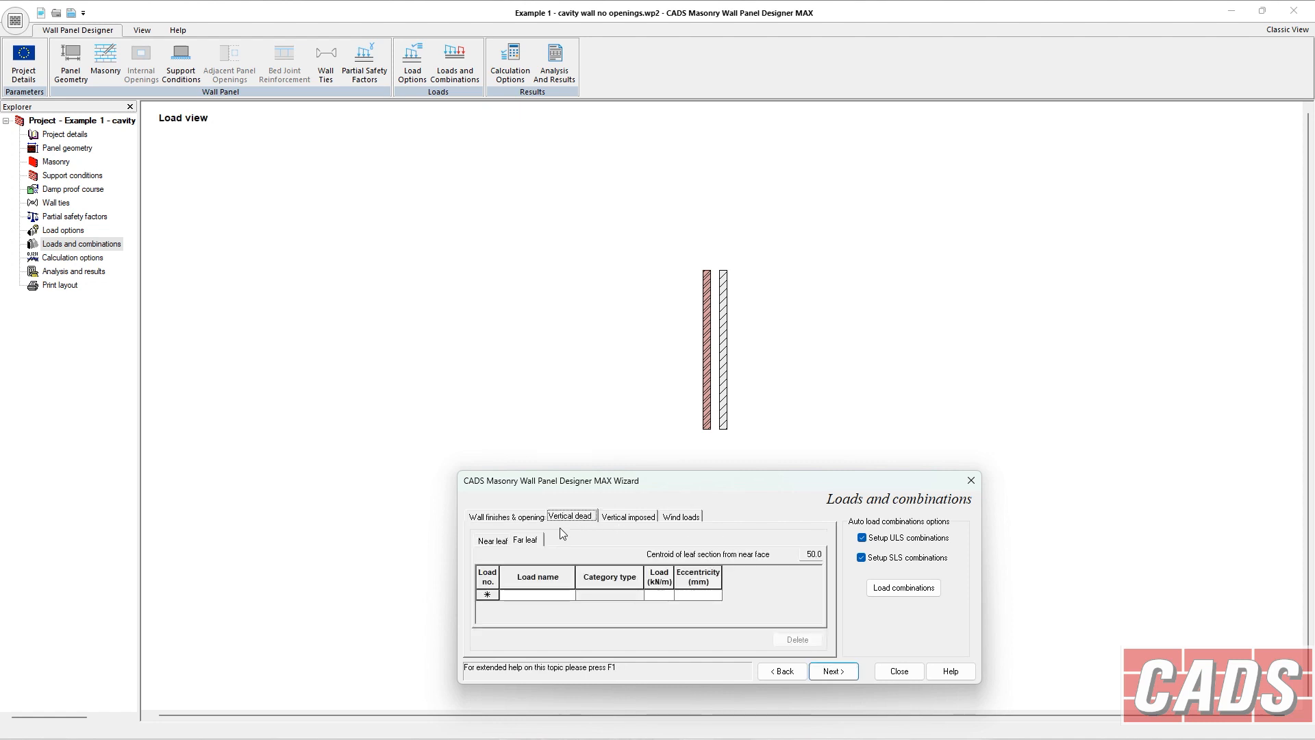
click(527, 541)
click(532, 596)
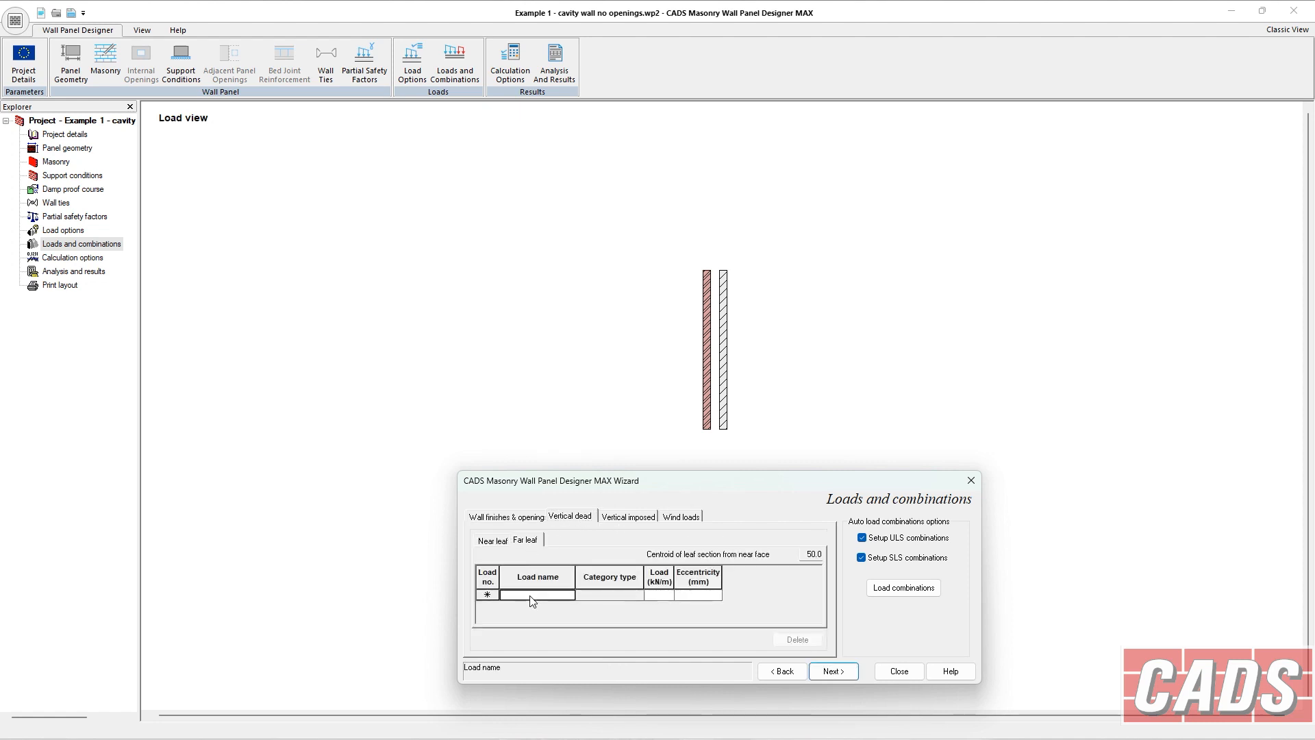
text(v d)
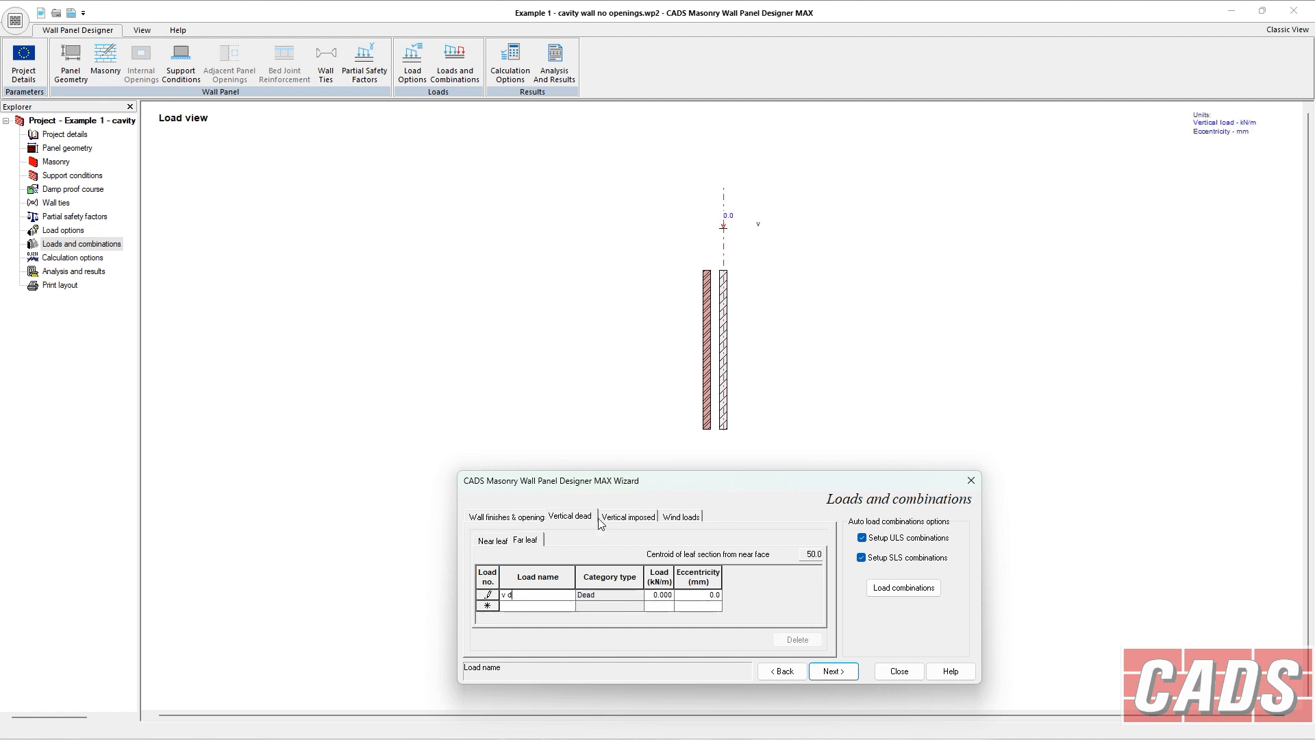
Add a far leaf vertical imposed load named l f.
click(614, 519)
click(530, 543)
click(536, 596)
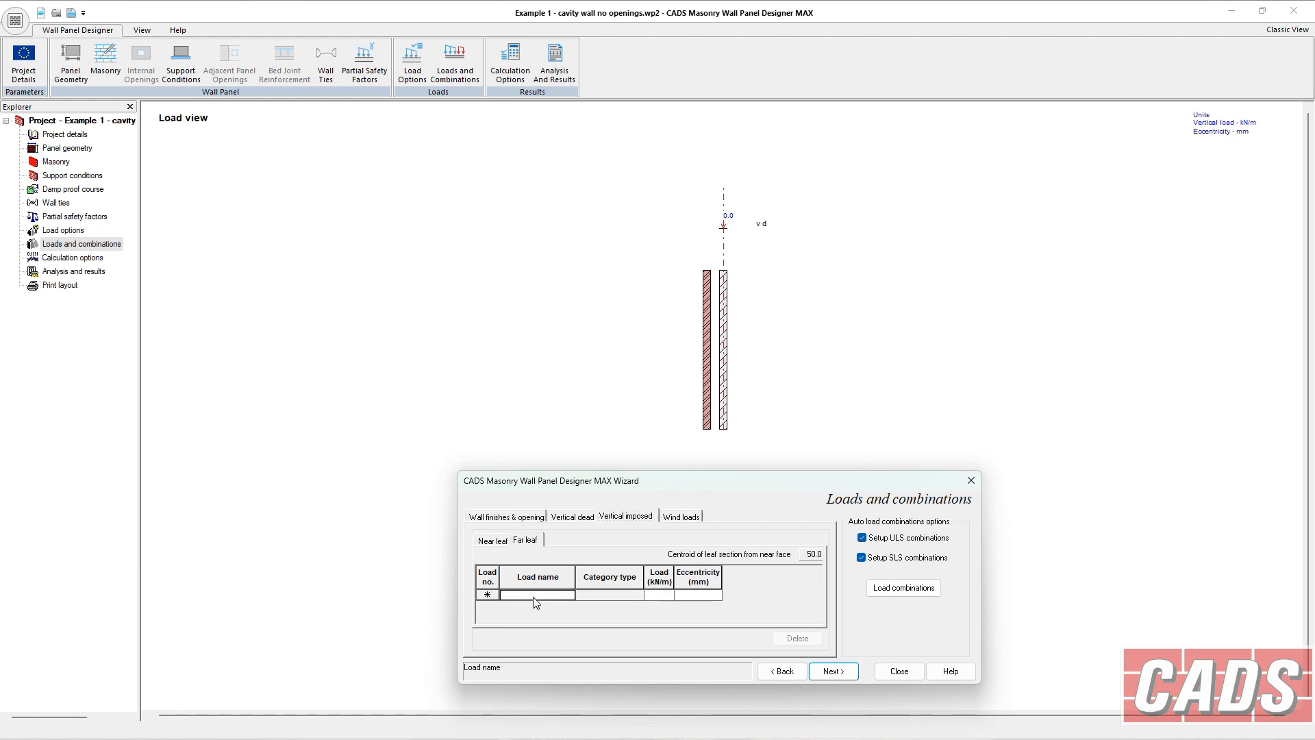
text(l f)
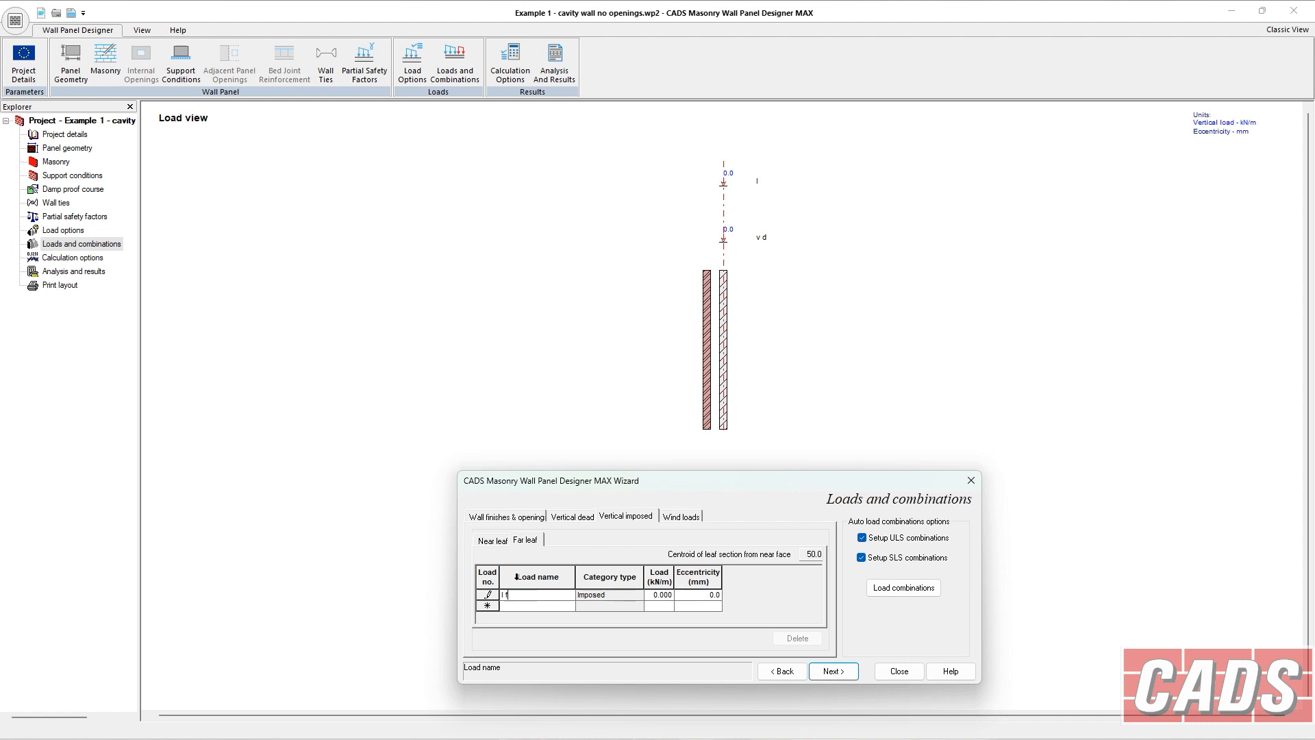
Delete the far leaf dead load v d and add a new far leaf dead load named D F.
click(566, 517)
click(526, 541)
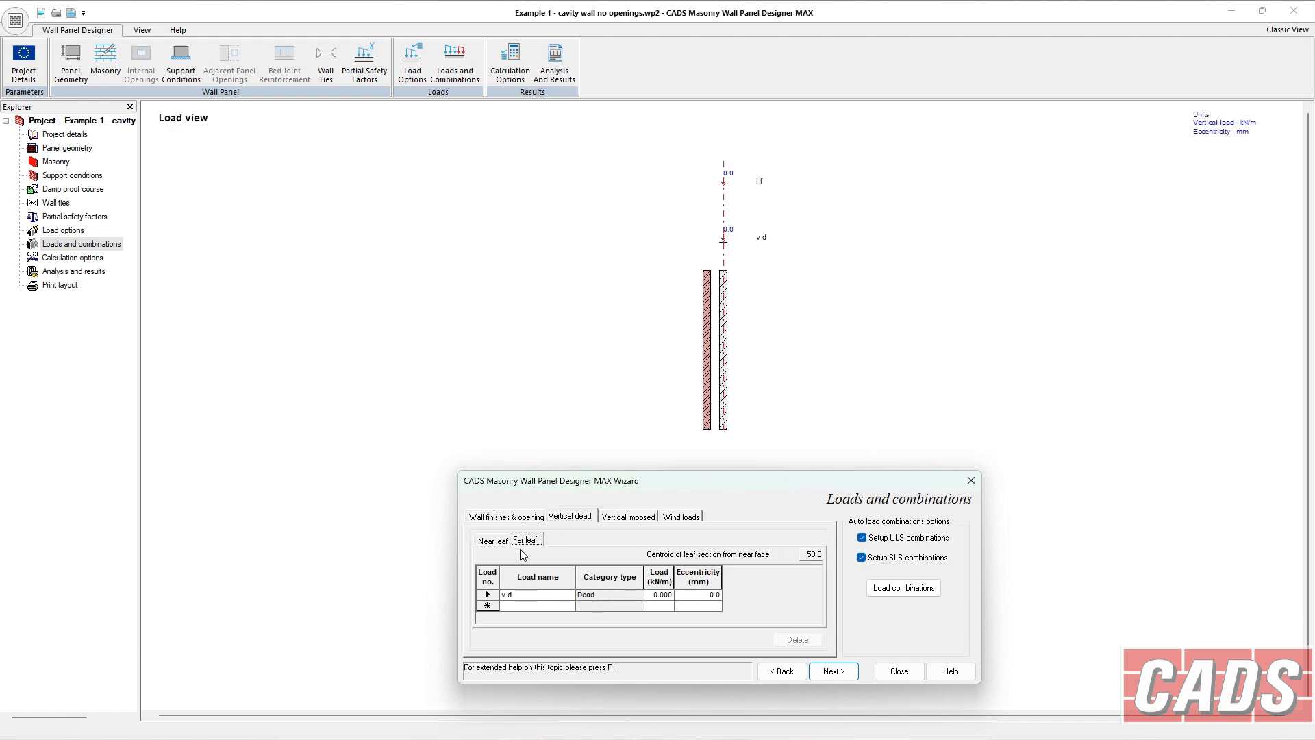
click(520, 596)
click(488, 594)
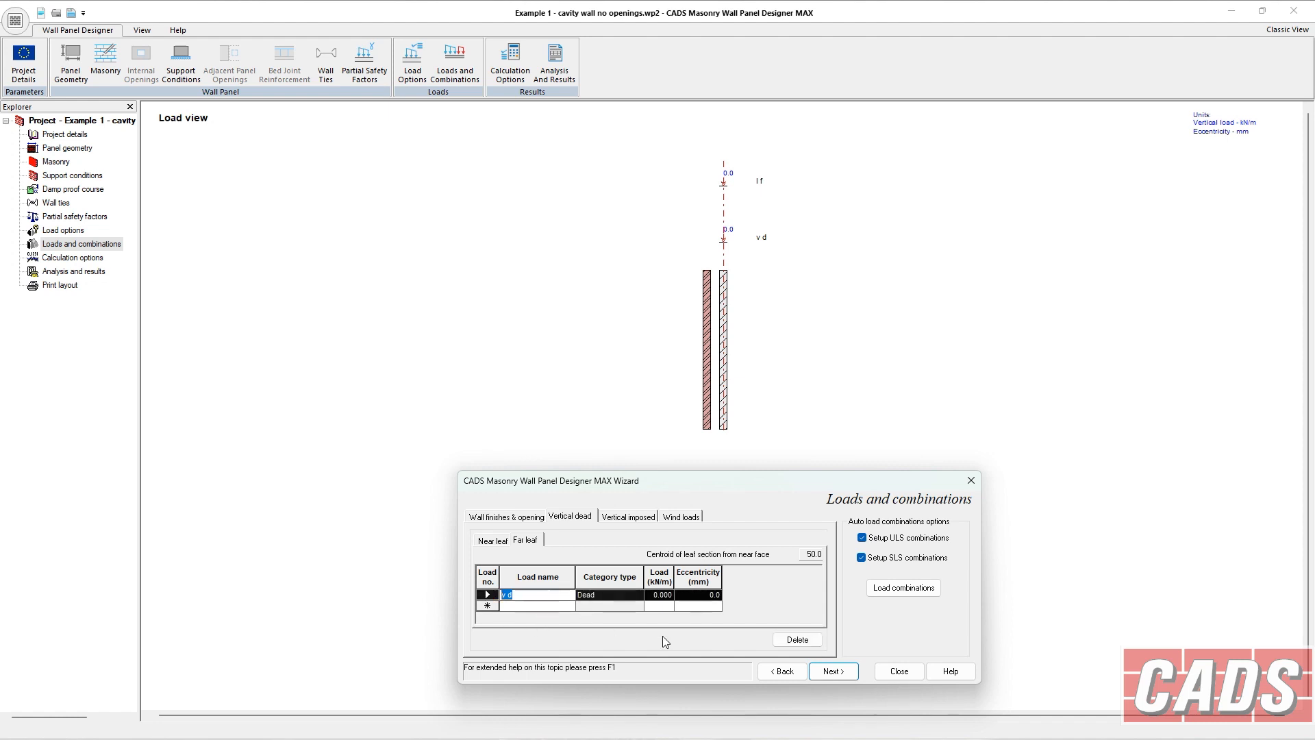
click(798, 640)
click(517, 594)
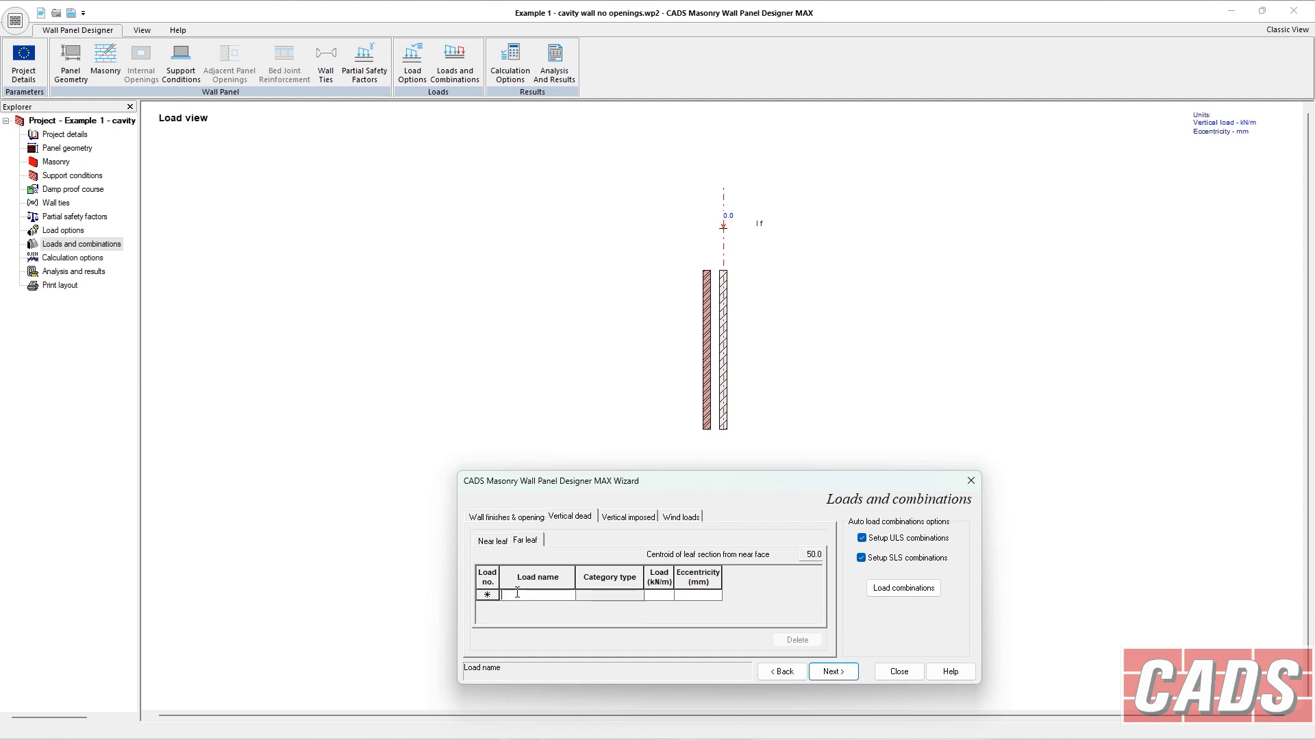
text(D F)
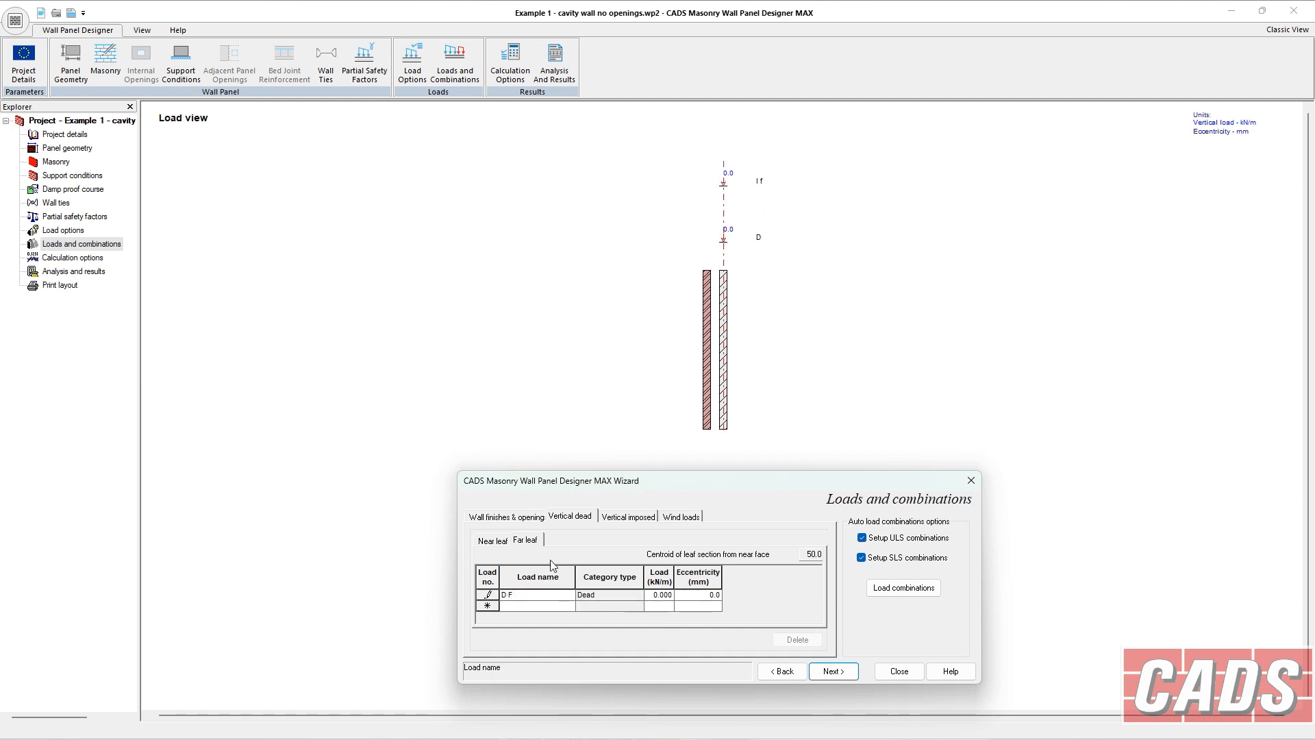
Delete the far leaf imposed load l f and add a new far leaf imposed load named L F.
drag(523, 594, 494, 591)
click(619, 519)
drag(523, 595, 472, 595)
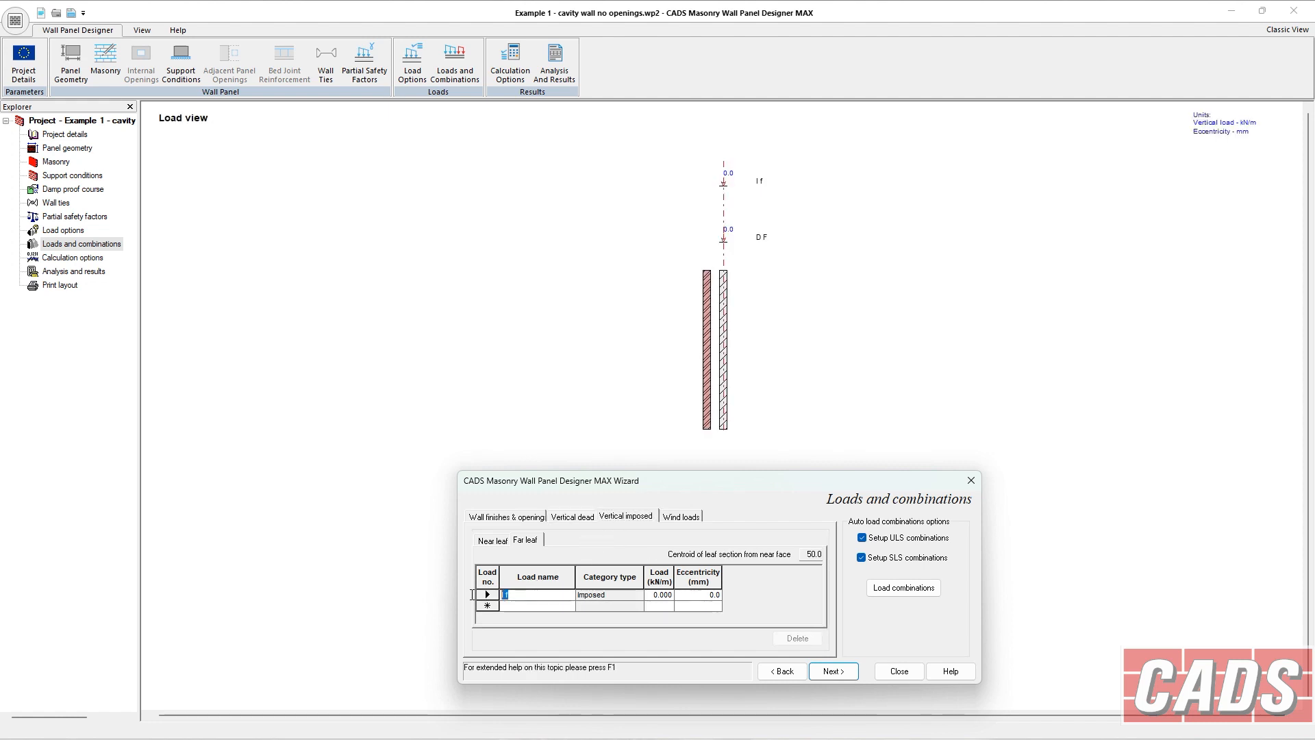
click(483, 596)
click(798, 638)
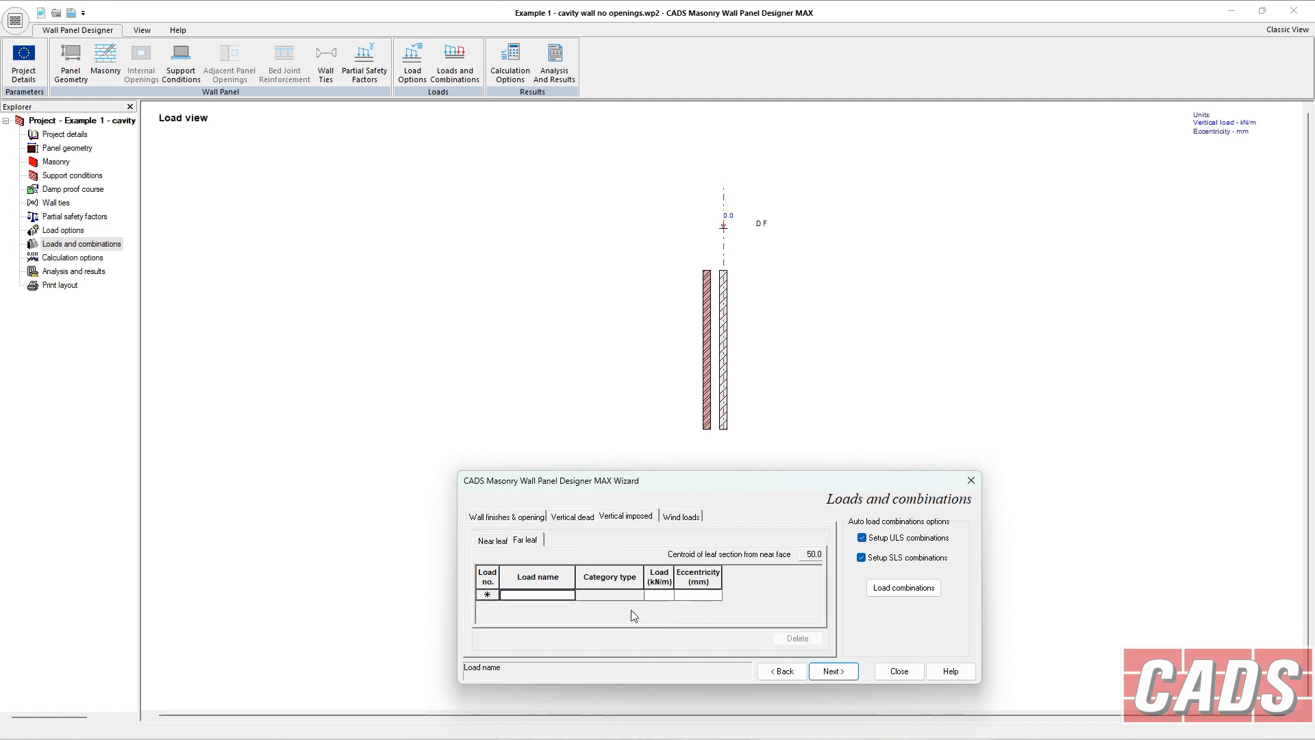
text(L F)
key(Tab)
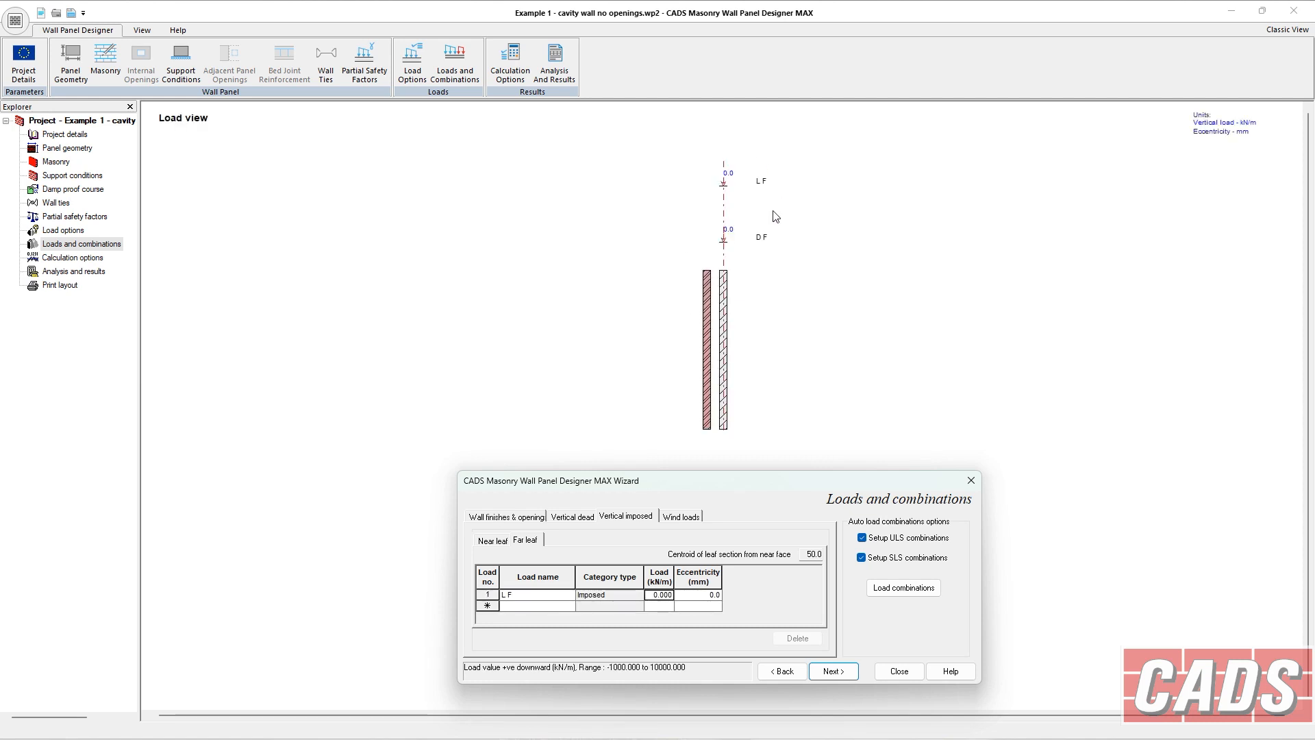
Set the far leaf dead load D F to 10 kN/m.
click(568, 519)
click(539, 540)
click(654, 595)
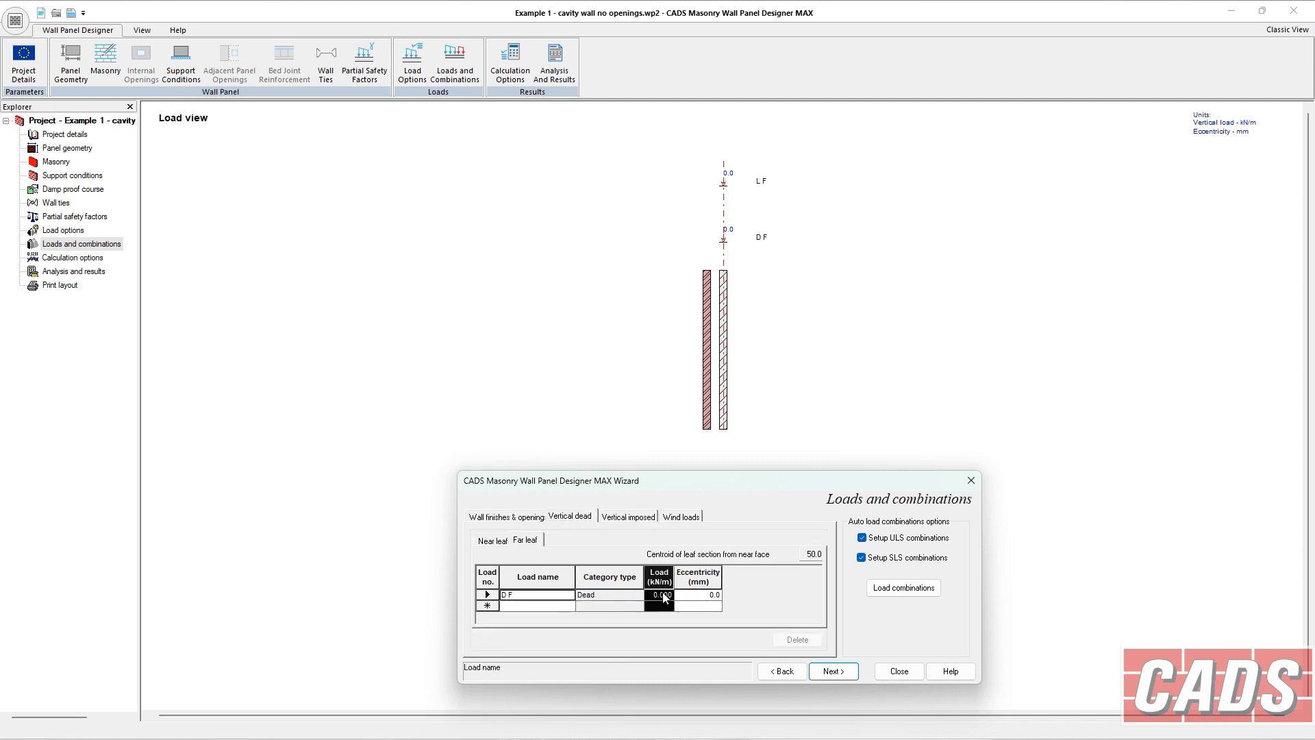
text(10)
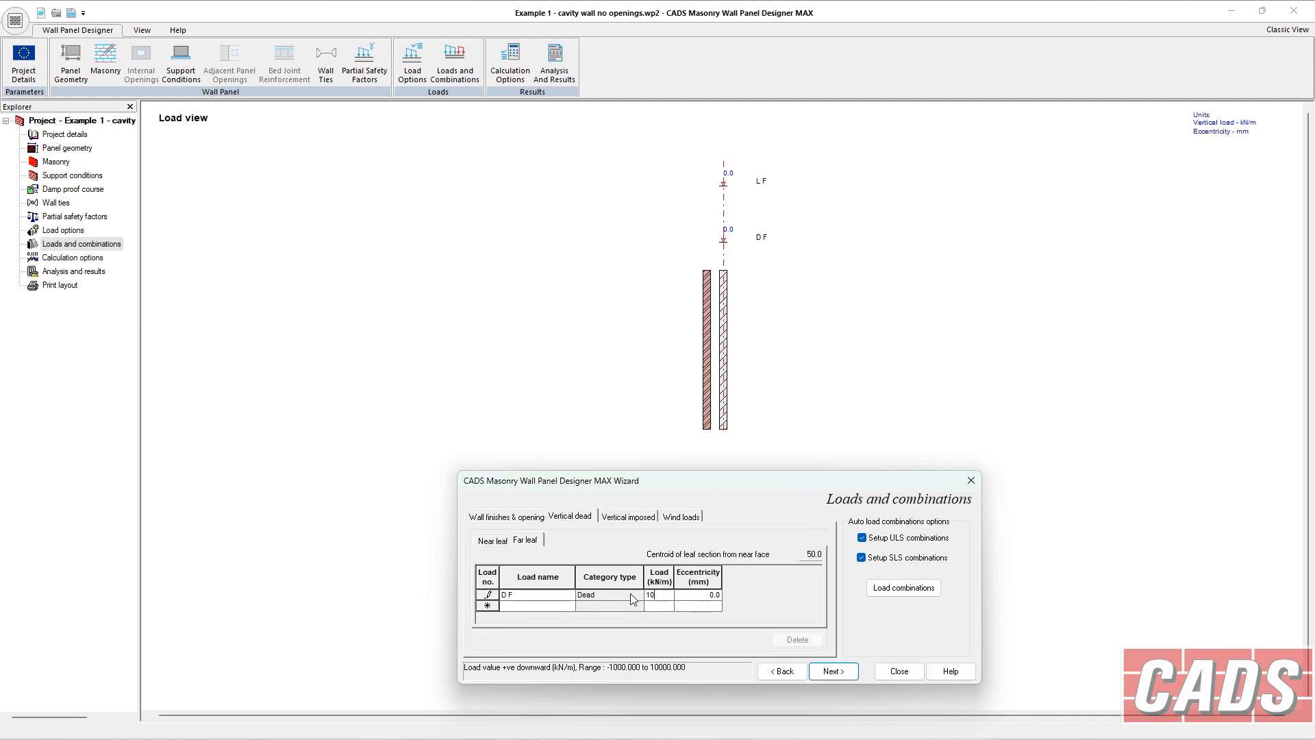
key(Tab)
Try to set the far leaf imposed load L F to 8 kN/m.
click(633, 520)
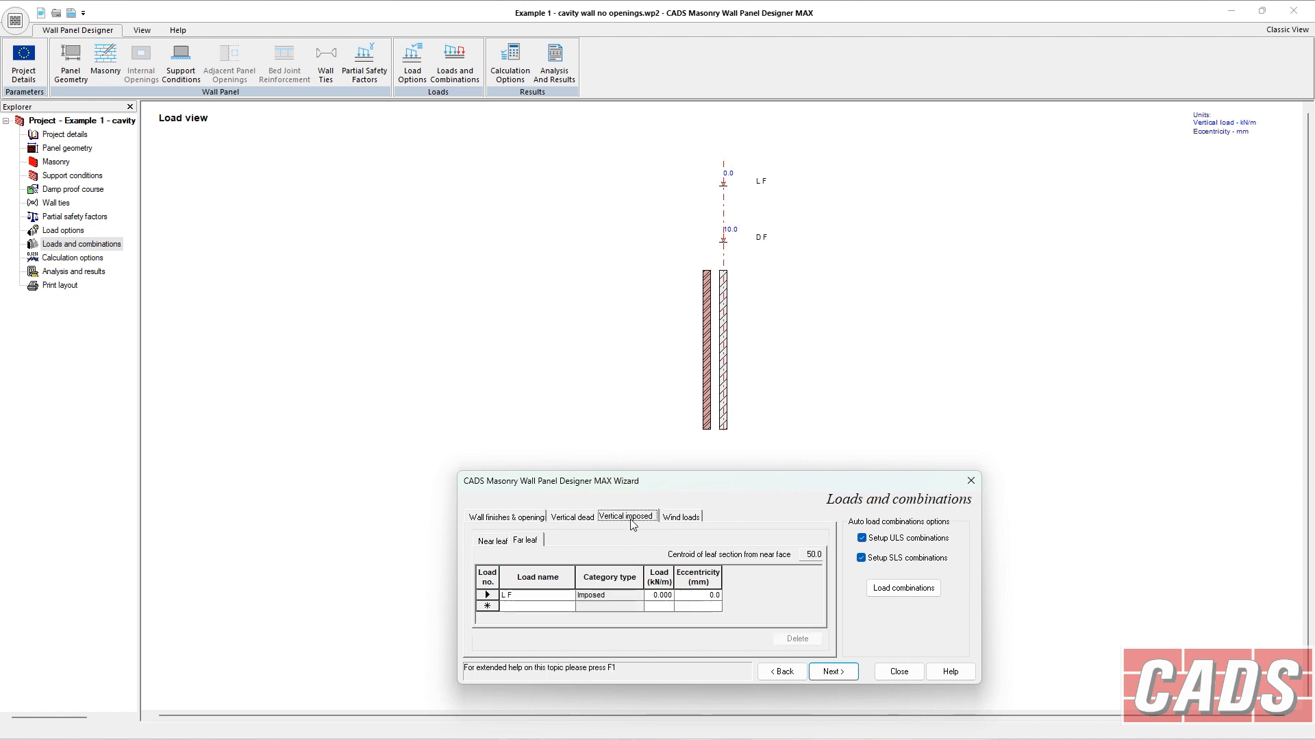
click(667, 596)
drag(667, 595, 637, 591)
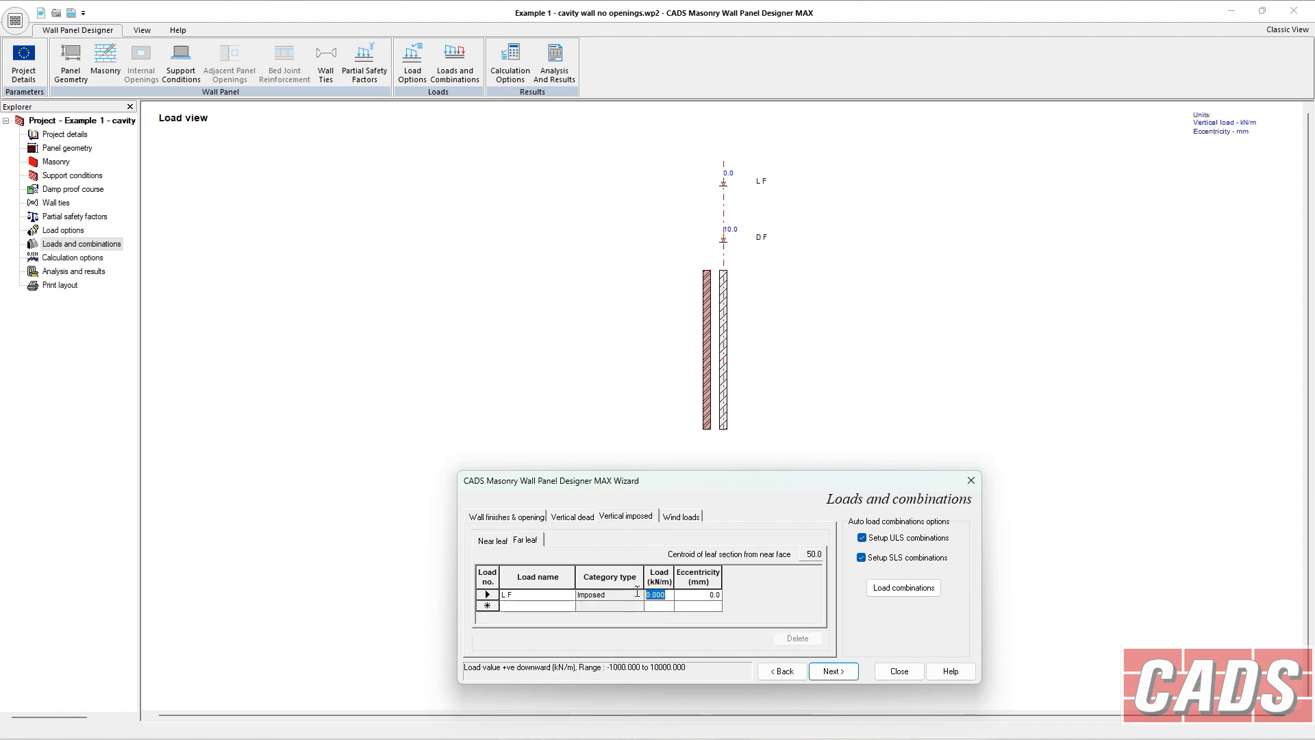
text(8)
click(715, 596)
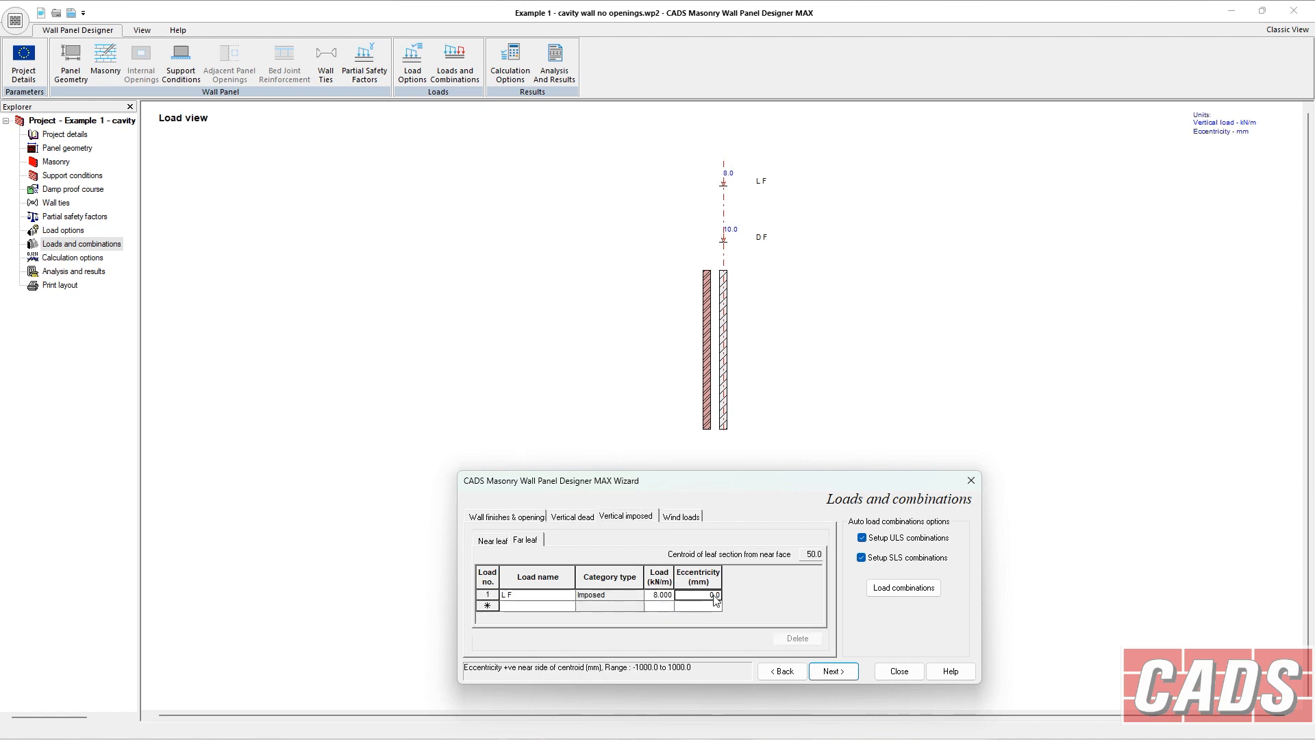
Try eccentricities of 50 mm and -50 mm on load L F, then reset its eccentricity to 0 mm.
drag(708, 595, 725, 593)
text(50)
key(Tab)
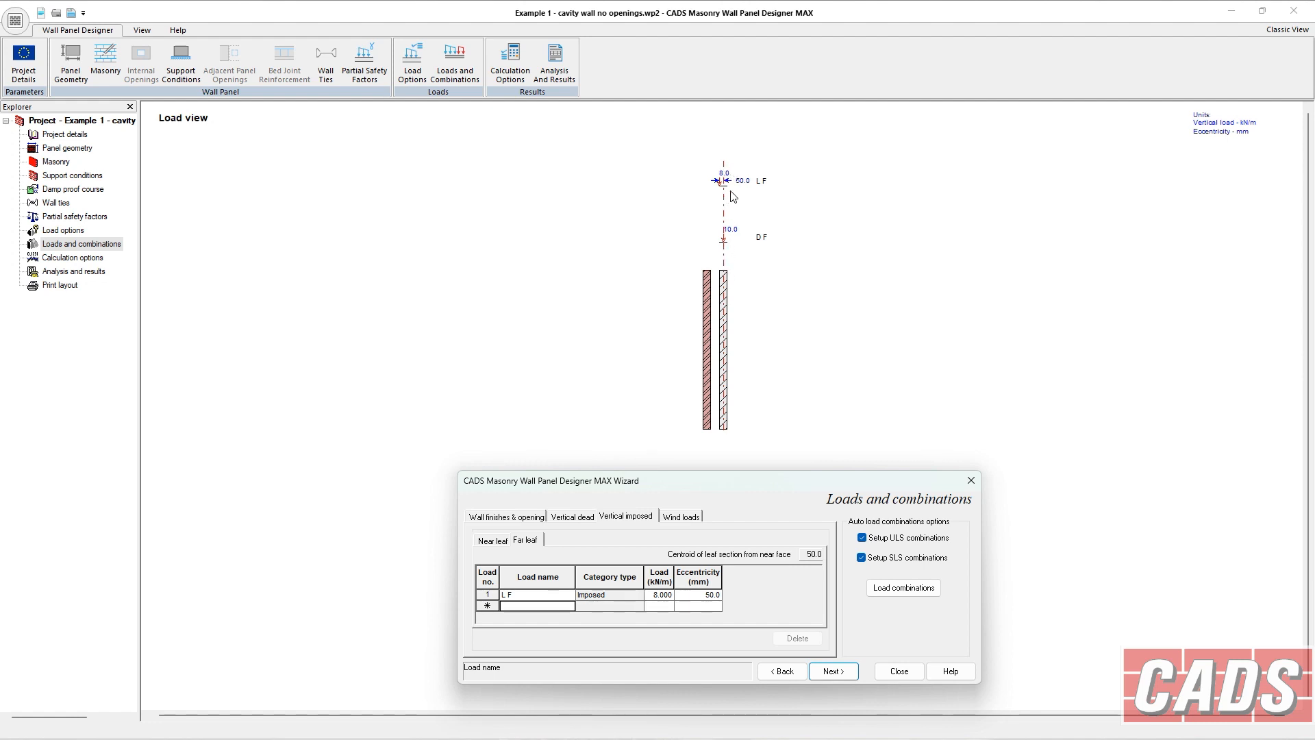
click(707, 595)
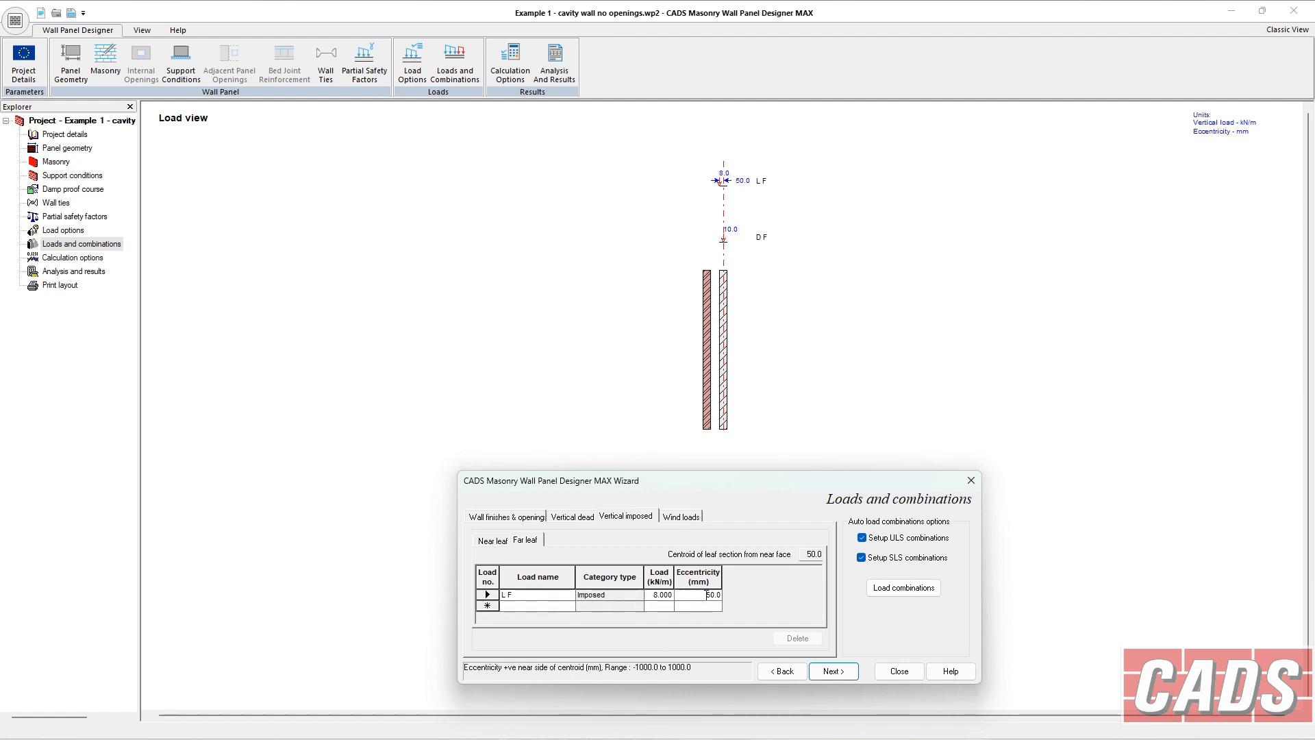
key(Tab)
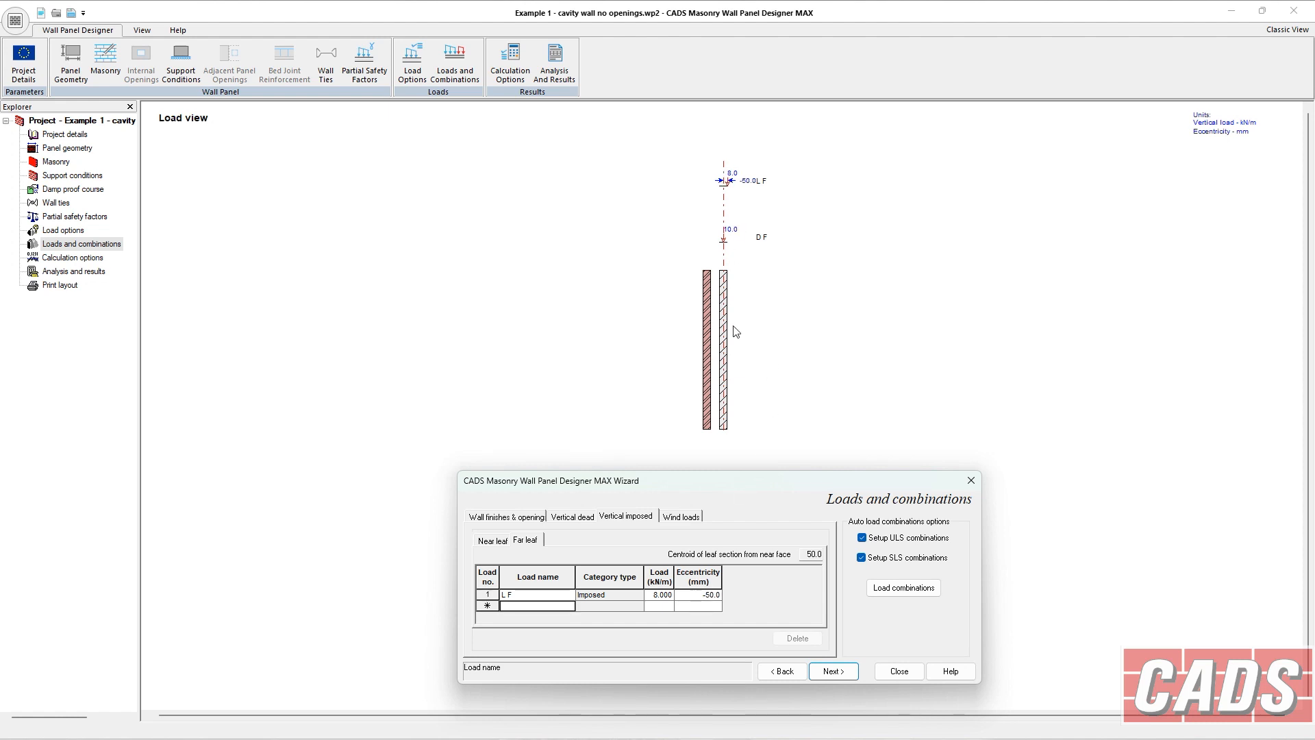
click(699, 596)
drag(699, 595, 743, 594)
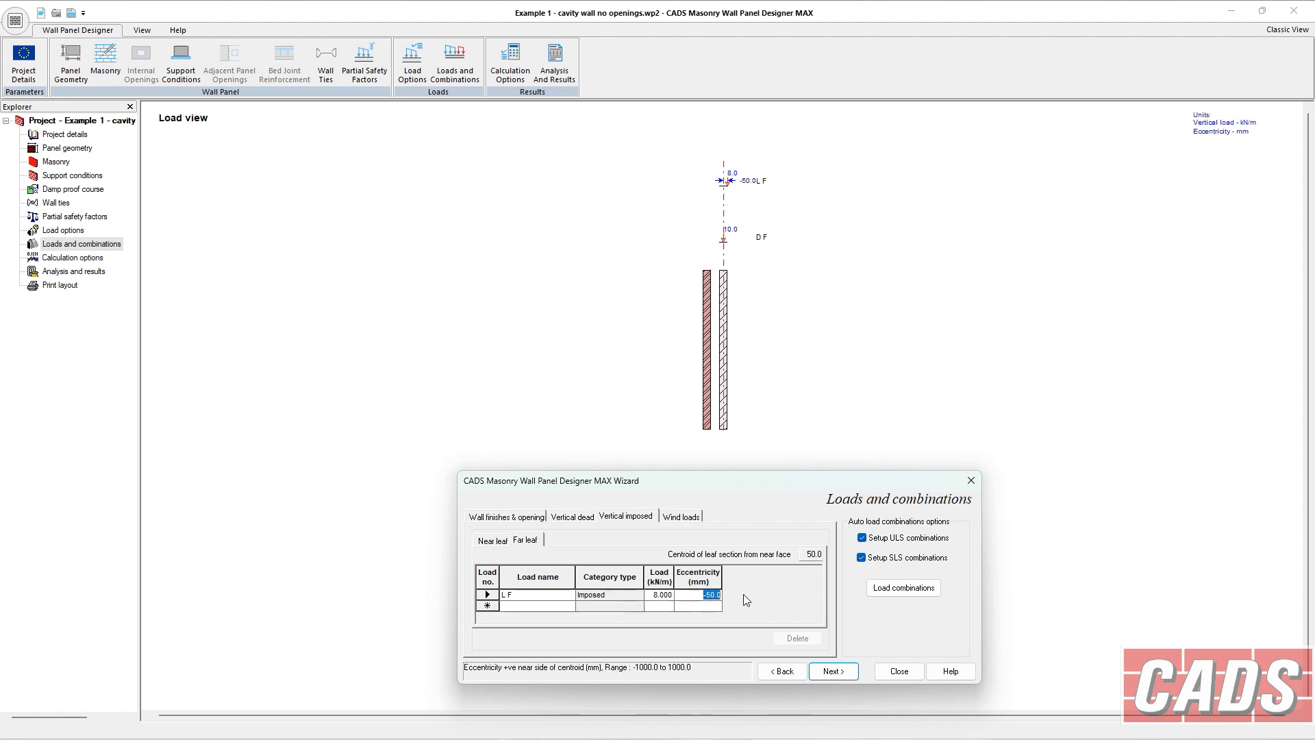
text(0)
key(Tab)
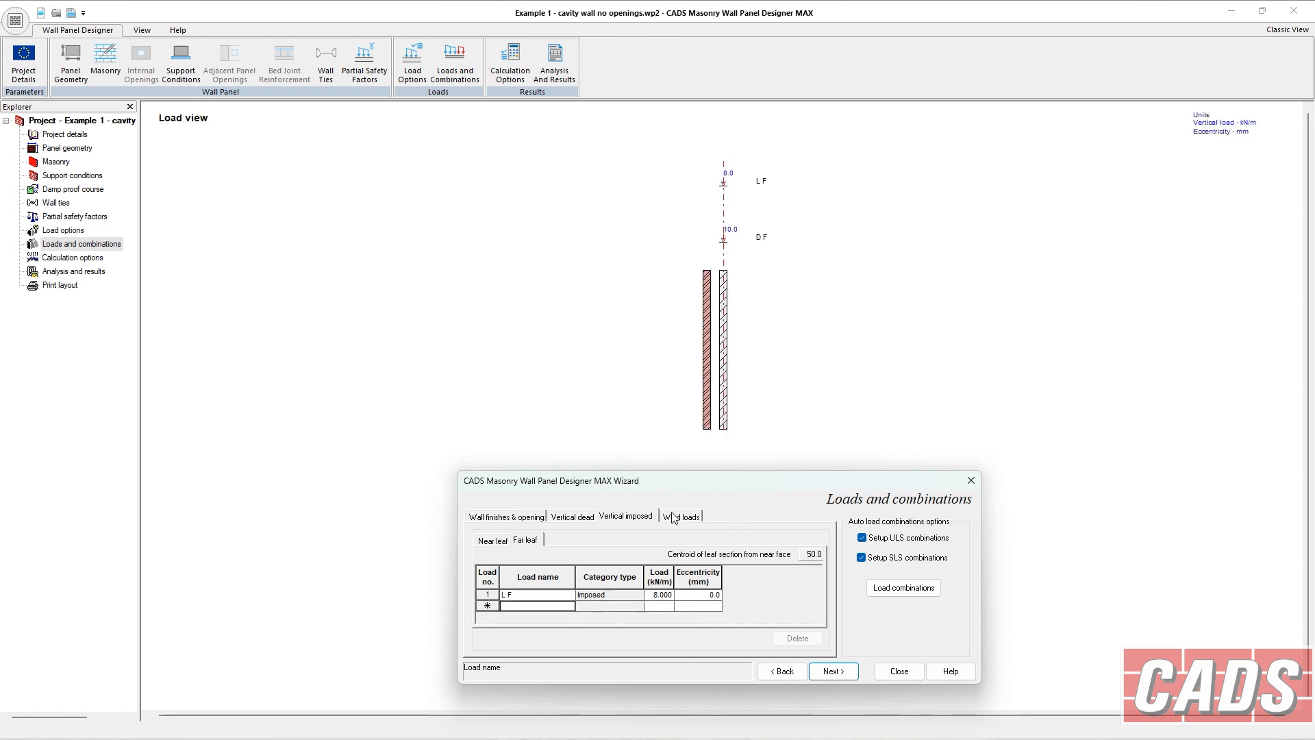
Add two lateral wind loads with the categories Wind near and Wind far.
click(670, 517)
click(565, 597)
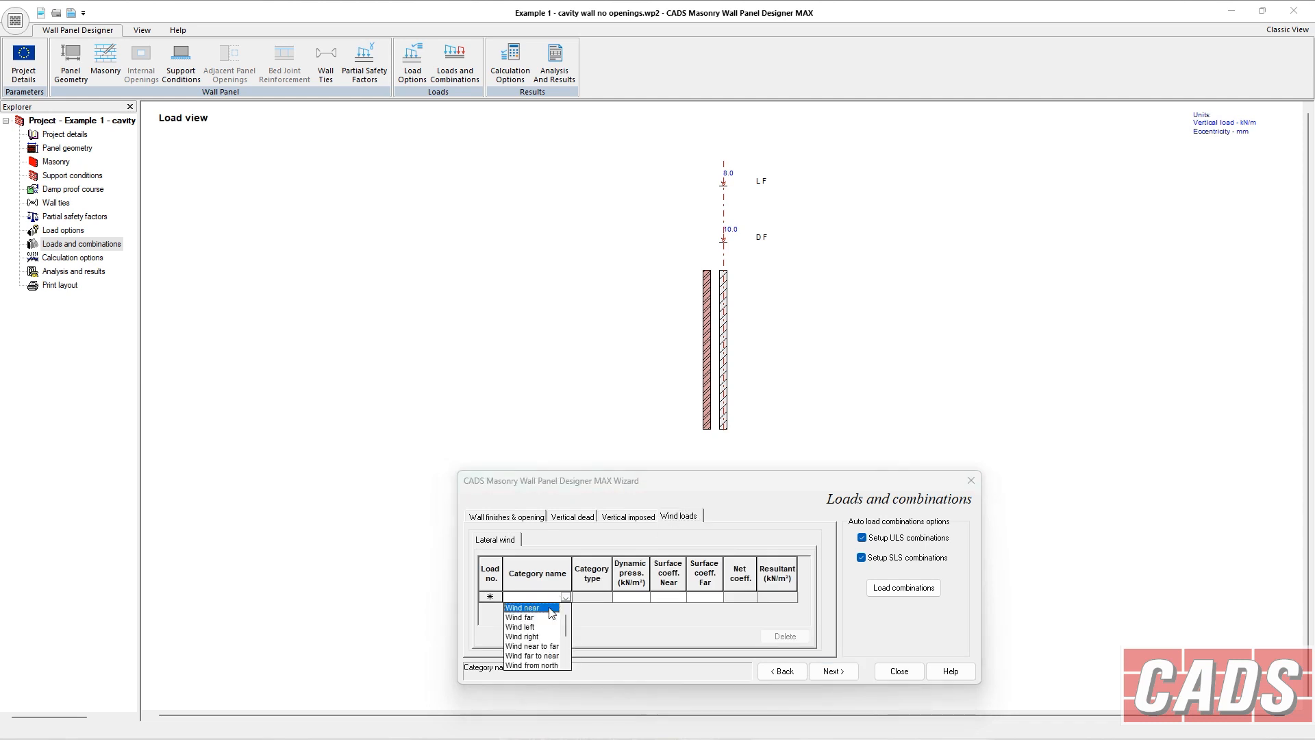
click(550, 609)
click(567, 598)
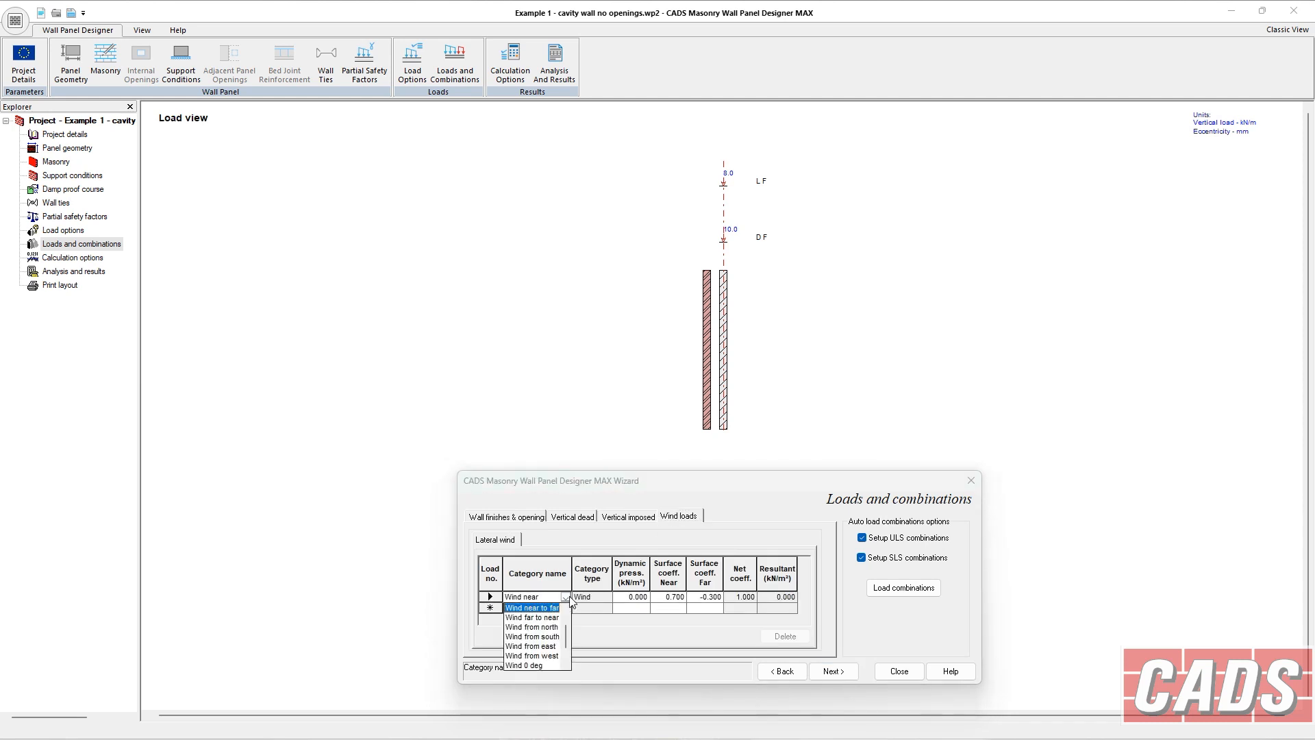
click(571, 601)
click(565, 608)
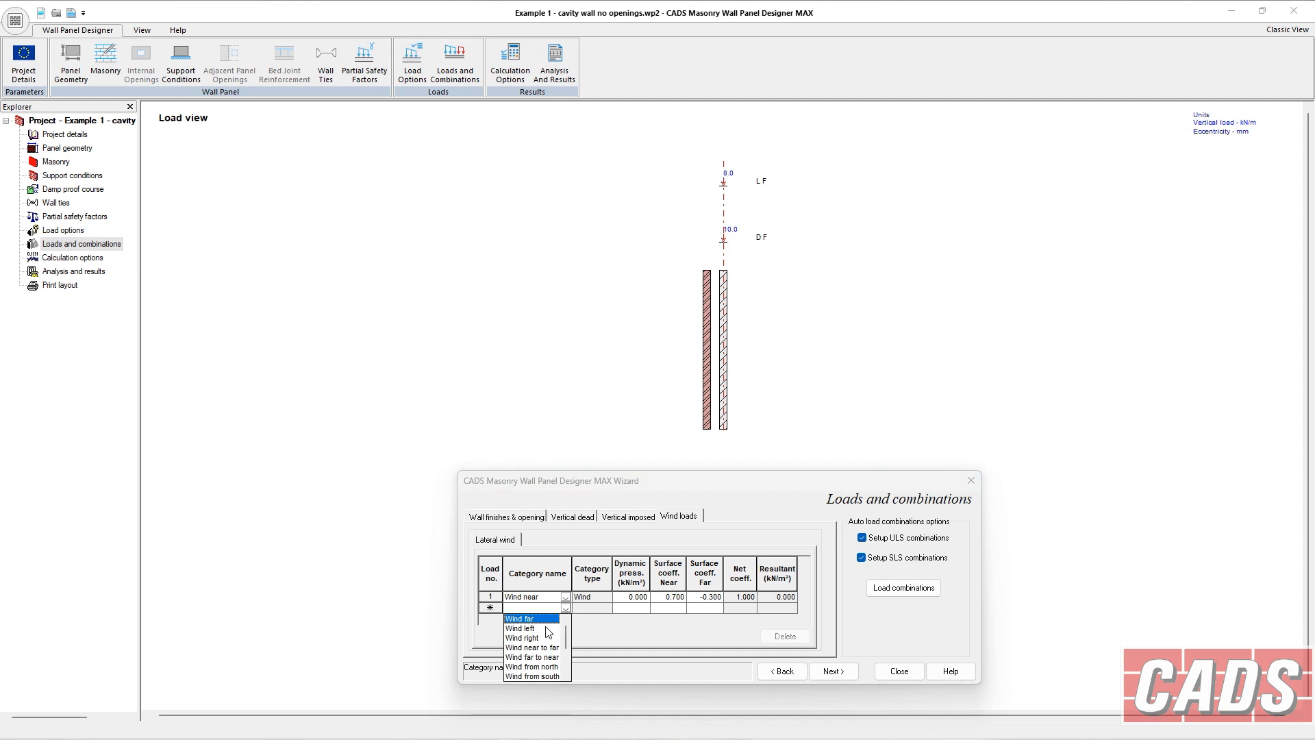
click(546, 620)
Set the dynamic pressure to 0.5 kN/m² for Wind near and 0.6 kN/m² for Wind far.
click(636, 598)
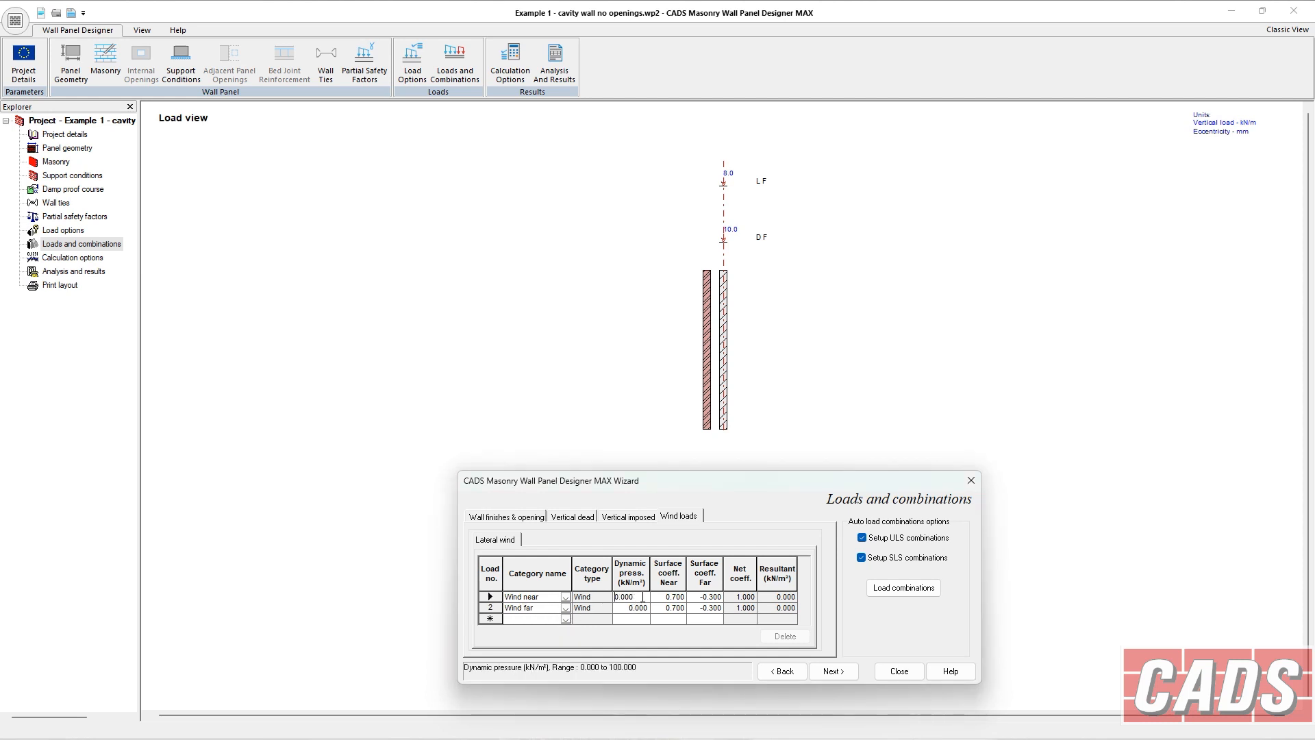
text(0.5)
key(Tab)
drag(643, 605, 581, 612)
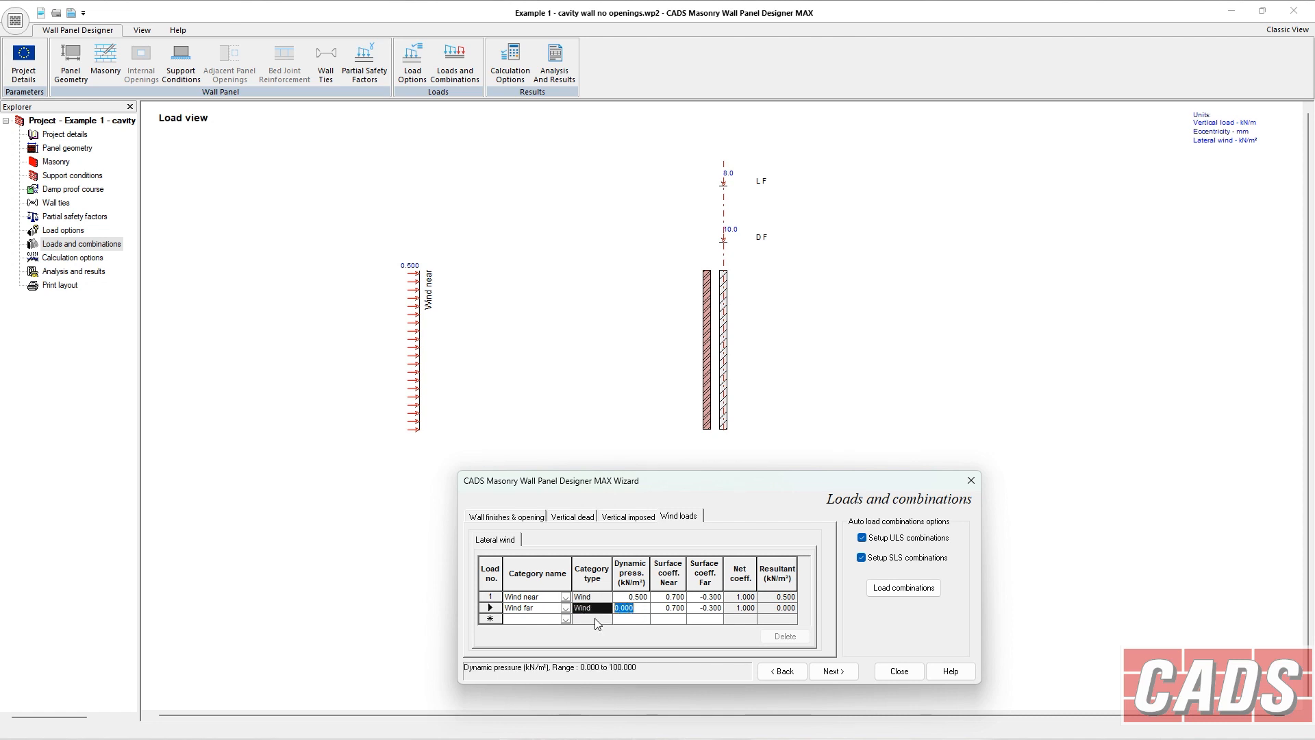
text(0.6)
key(Tab)
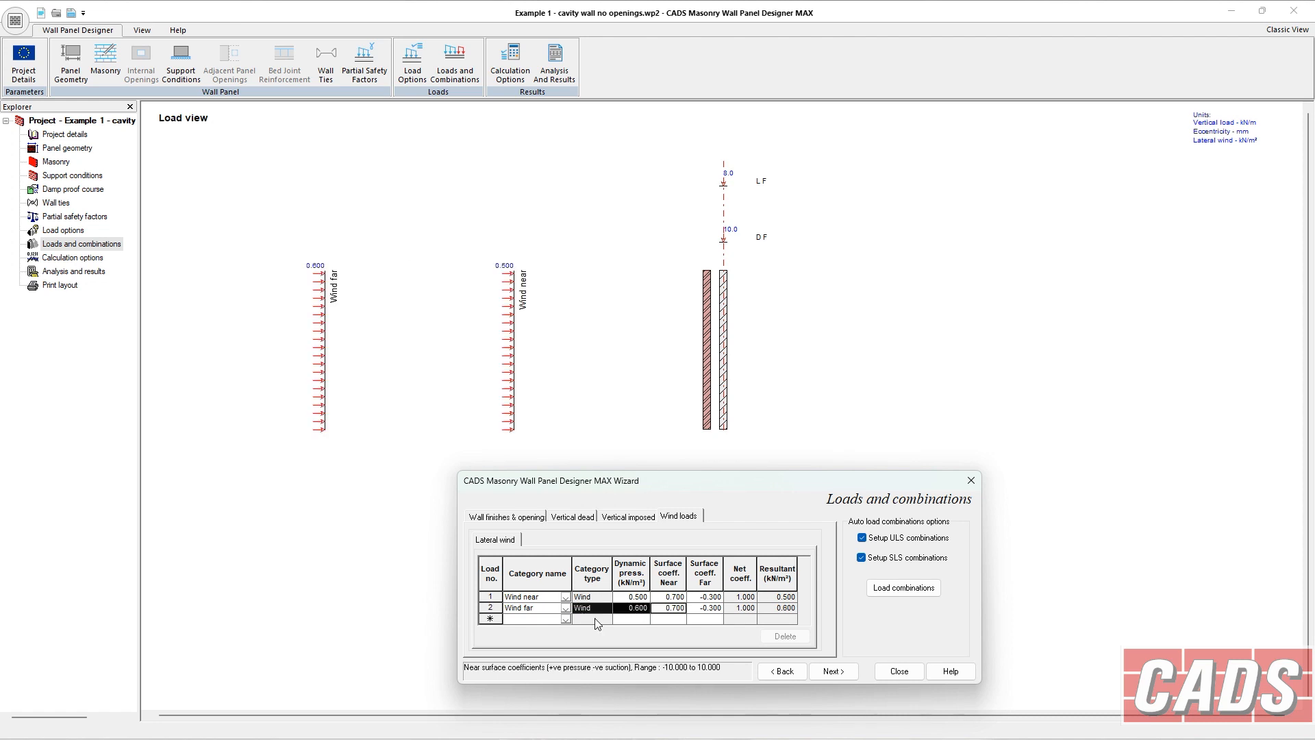
Set the Wind far load's near surface coefficient to -0.700.
click(662, 607)
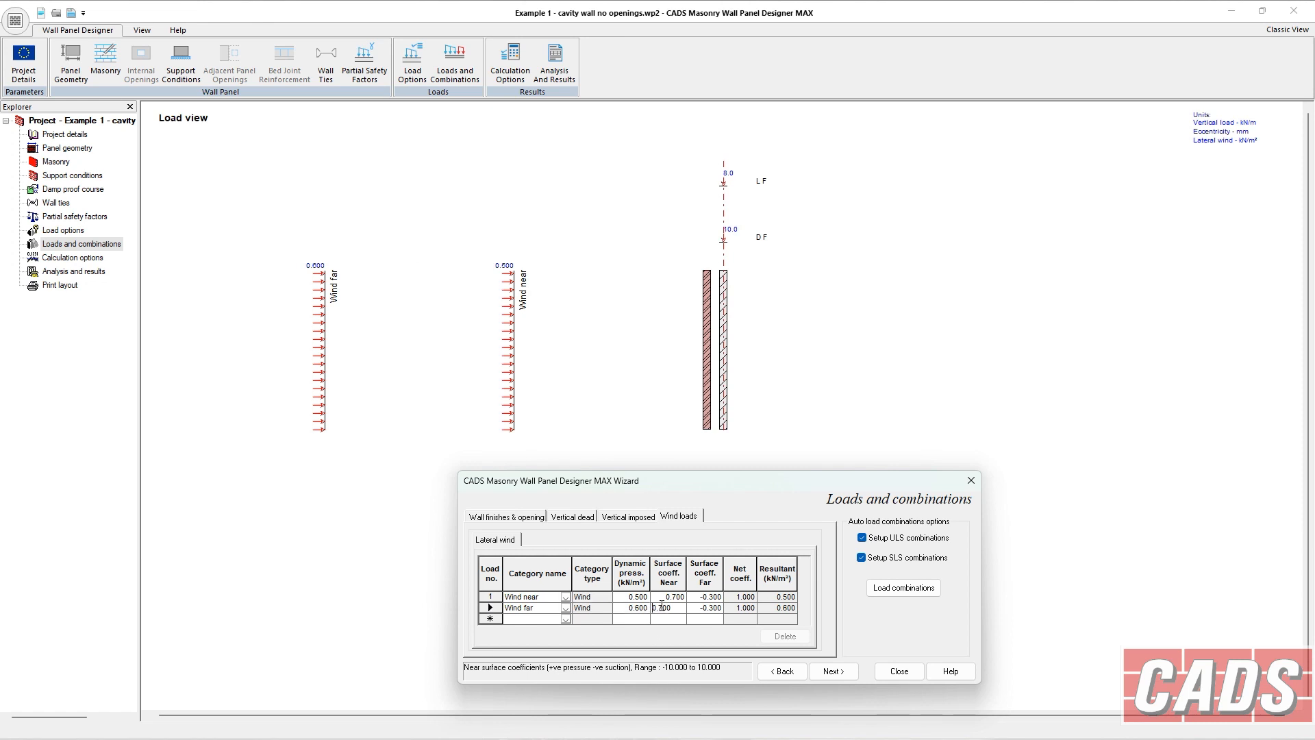
text(-)
key(Tab)
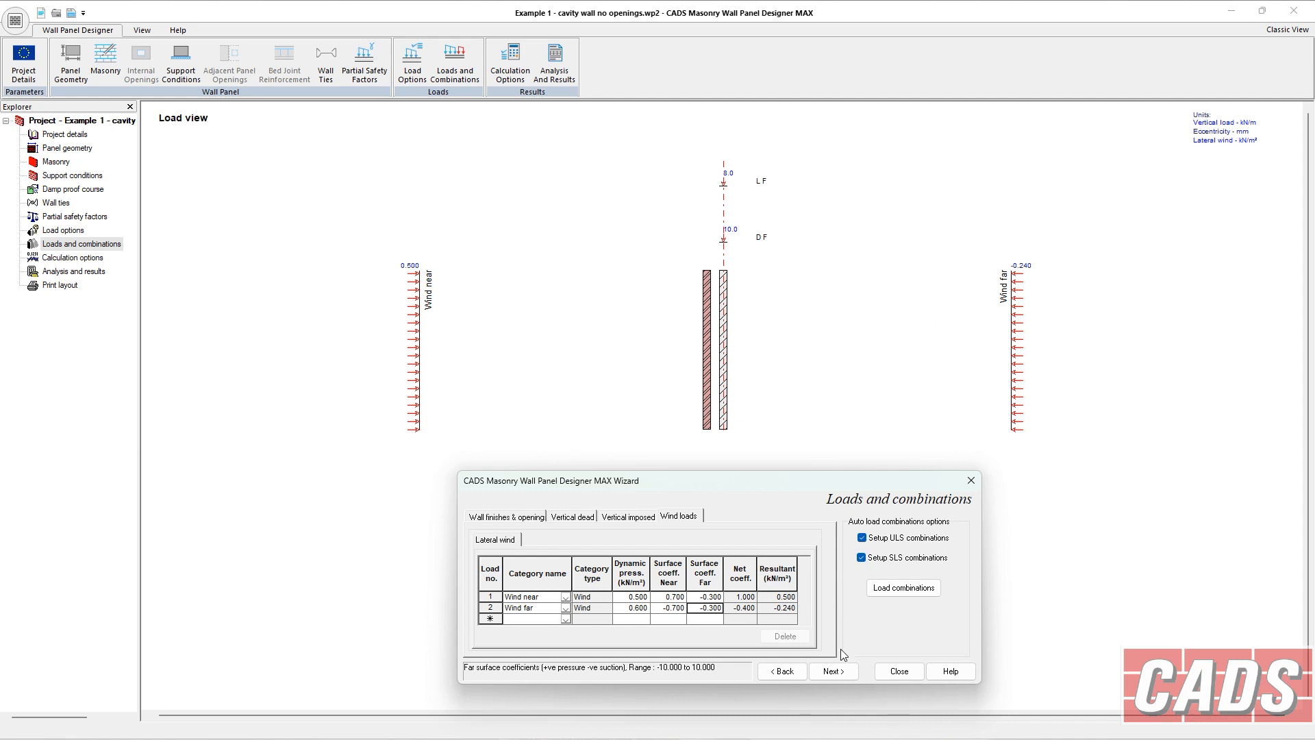
click(871, 538)
click(867, 558)
click(866, 558)
click(866, 538)
Open the load combinations table and review the generated ULS and SLS combinations.
click(894, 587)
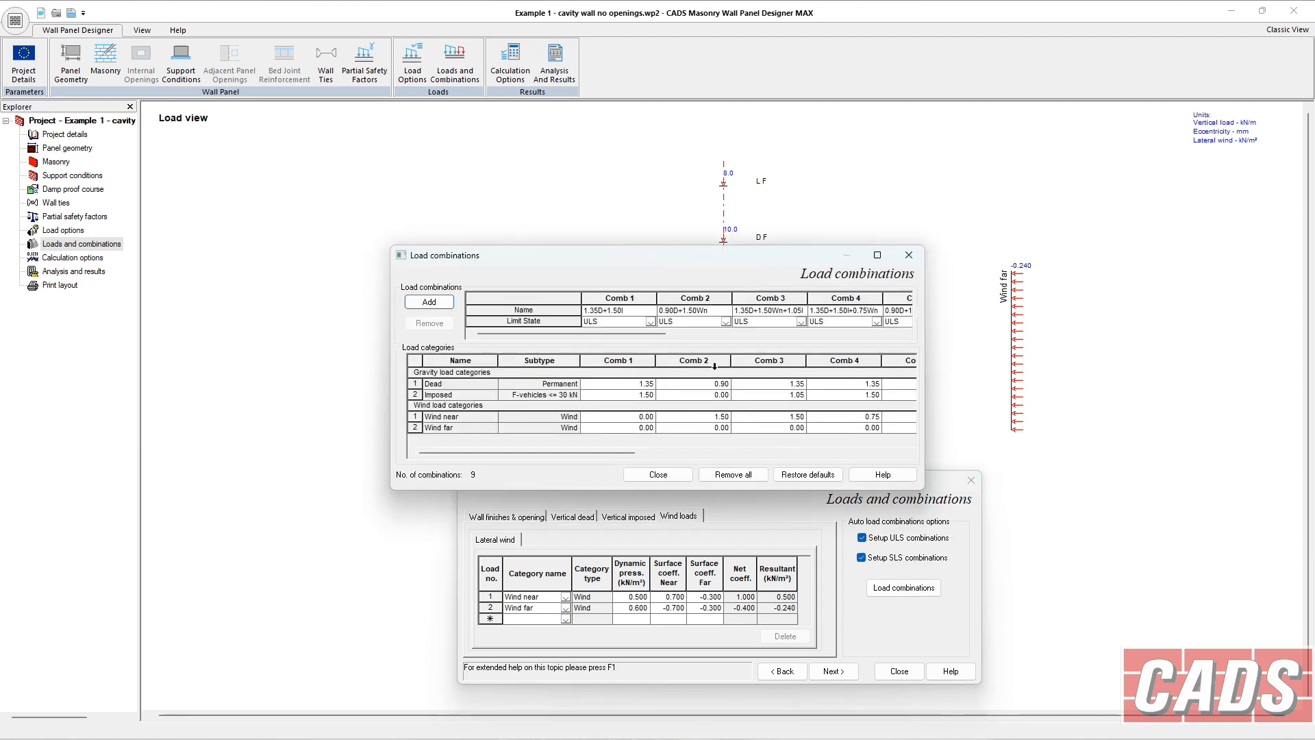
drag(925, 358, 1157, 357)
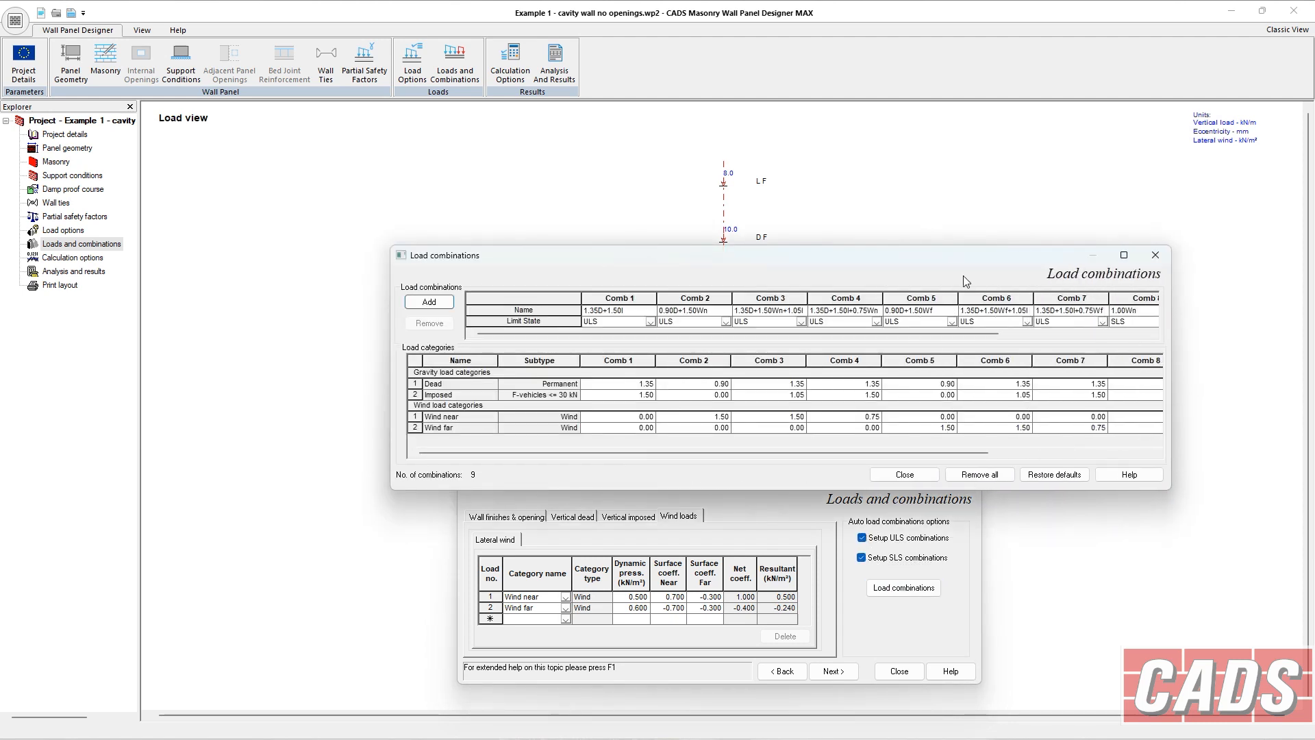
drag(938, 256, 620, 186)
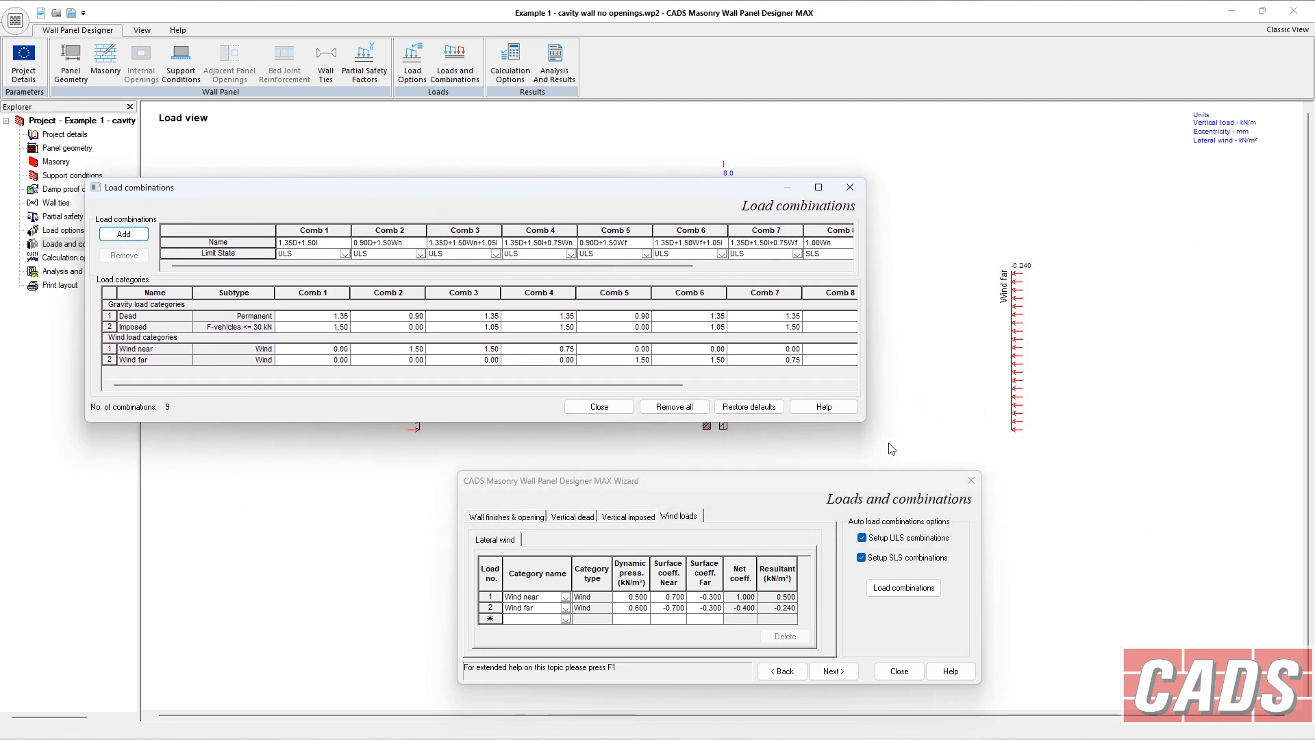
drag(866, 414, 1108, 414)
drag(770, 187, 829, 182)
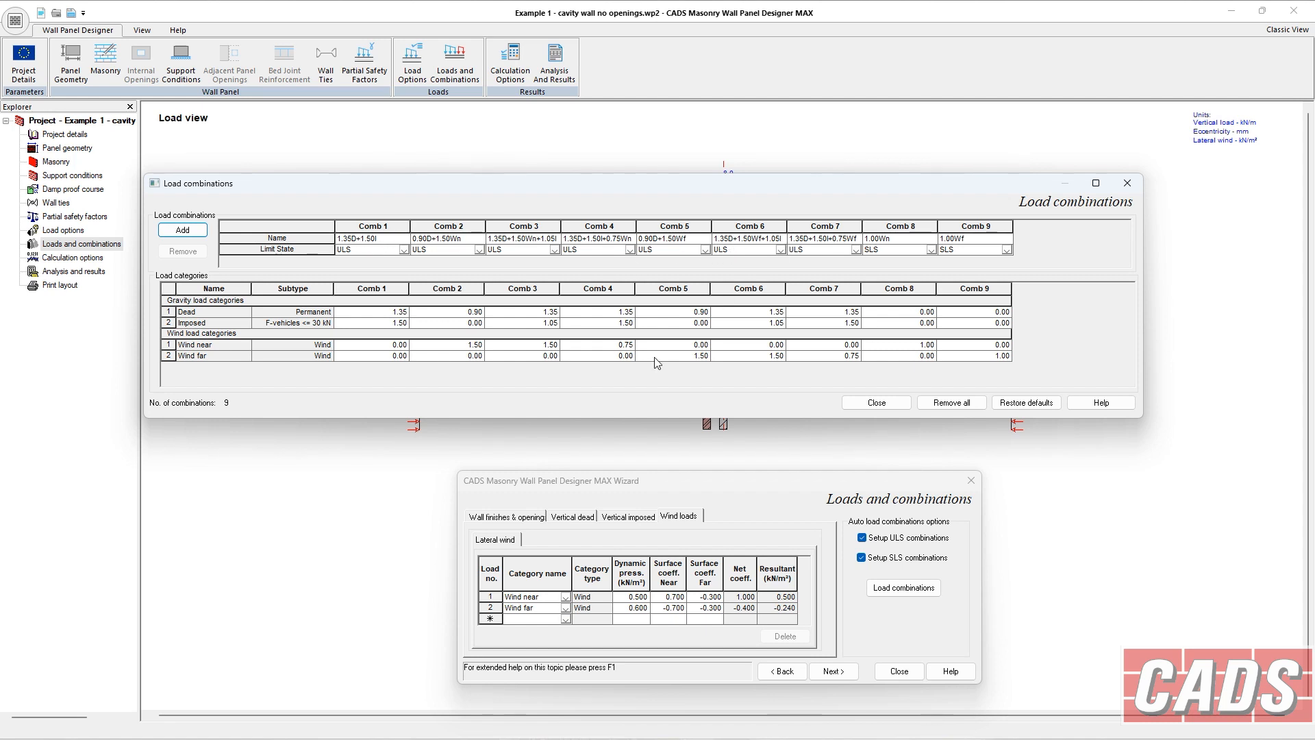
click(396, 311)
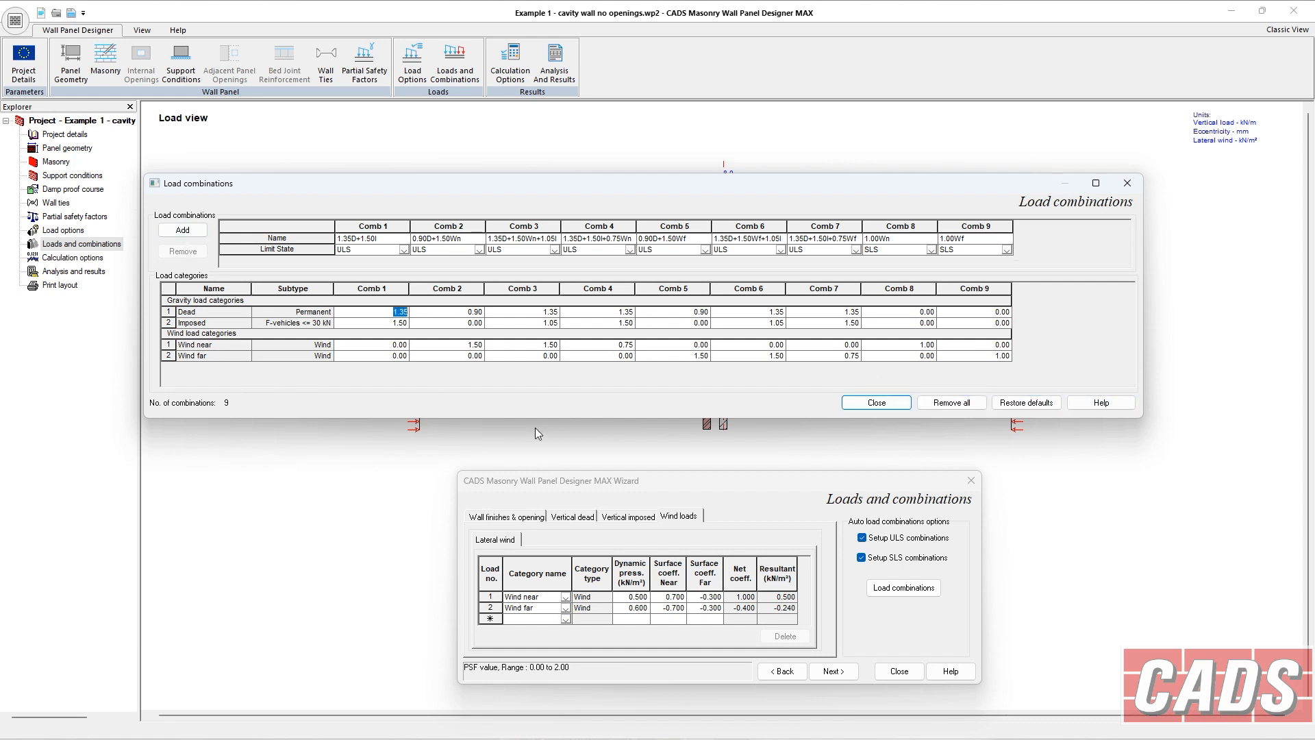
click(908, 406)
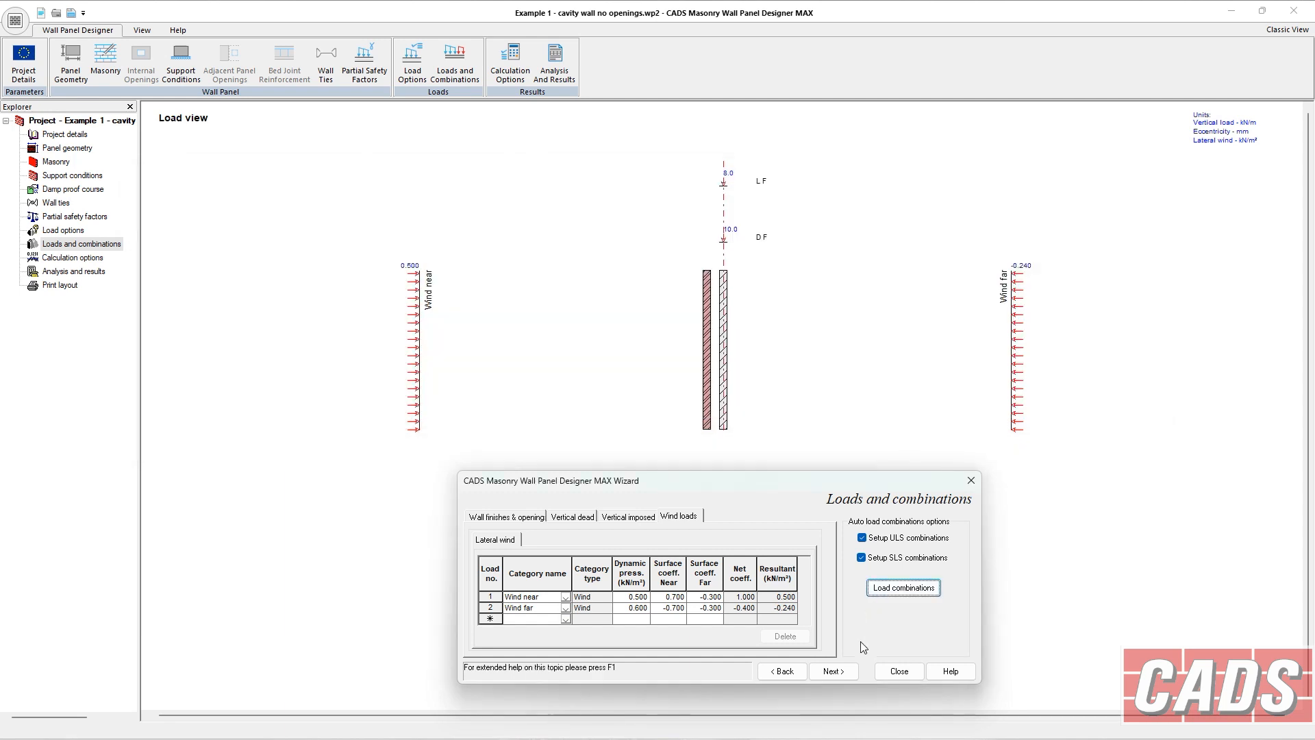
Move on to calculation options and enable the vertical load capacity check.
click(833, 672)
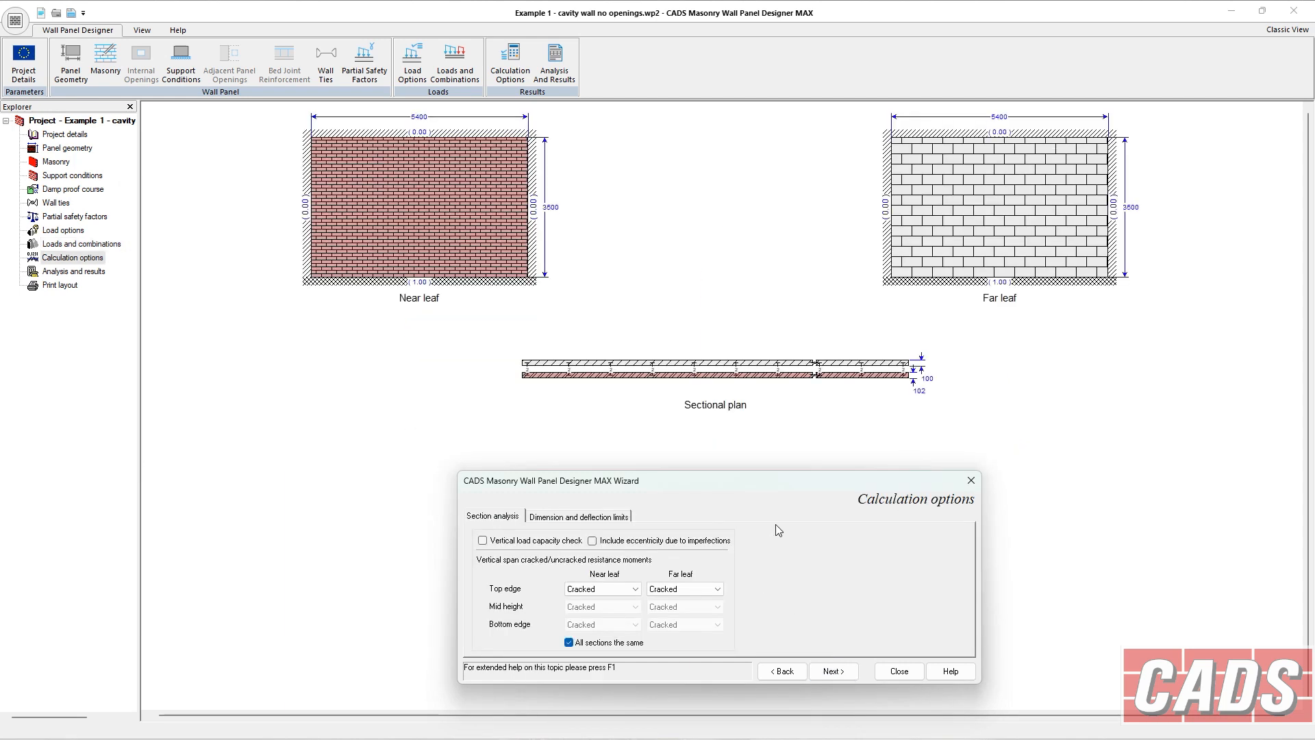
click(483, 542)
click(607, 590)
click(609, 590)
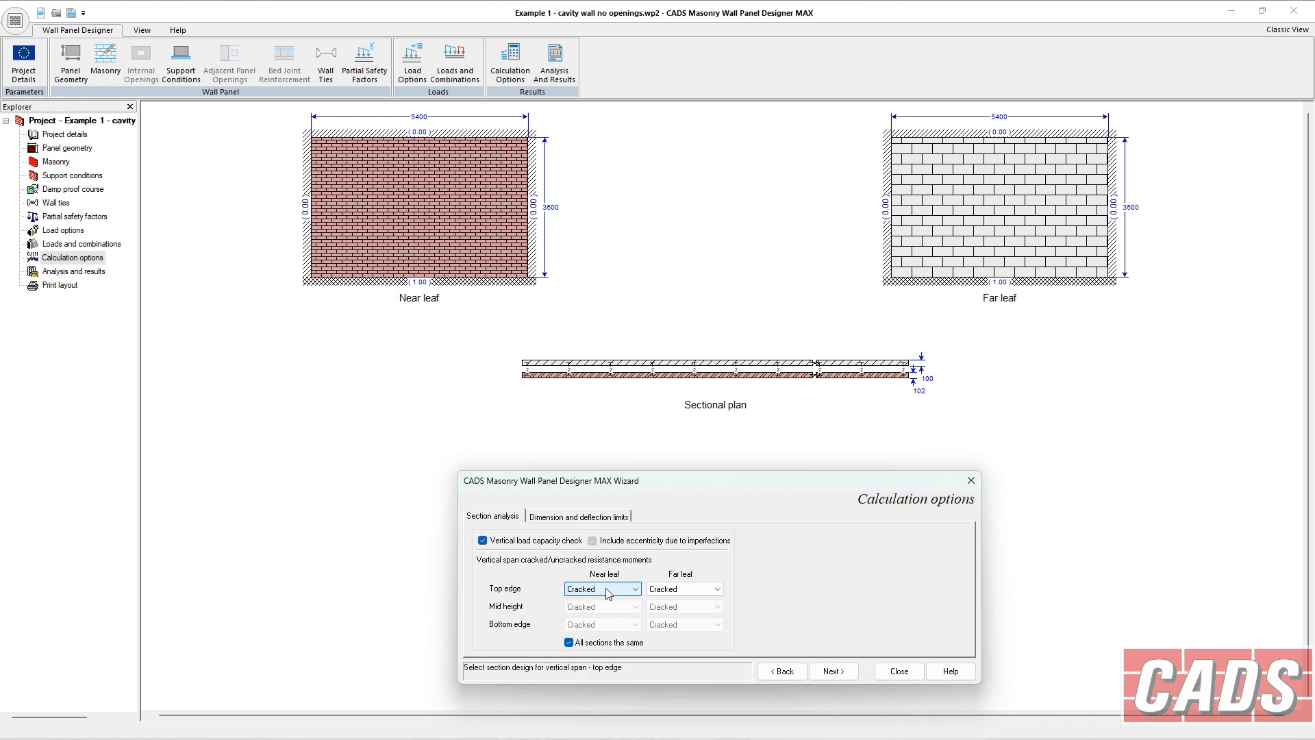
click(608, 591)
click(608, 590)
Turn off the maximum slenderness ratio check and turn on the serviceability deflection check, then run the analysis.
click(566, 521)
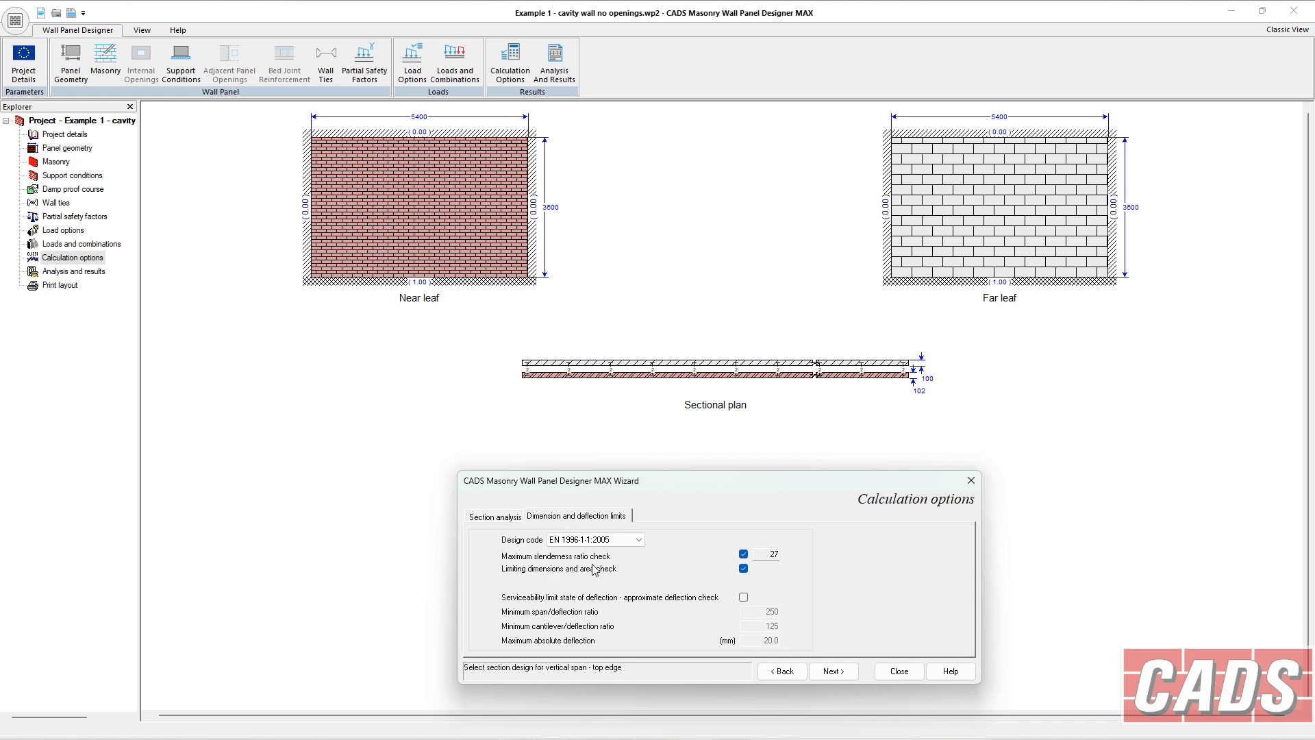
click(744, 554)
click(744, 597)
click(768, 613)
drag(770, 626, 765, 628)
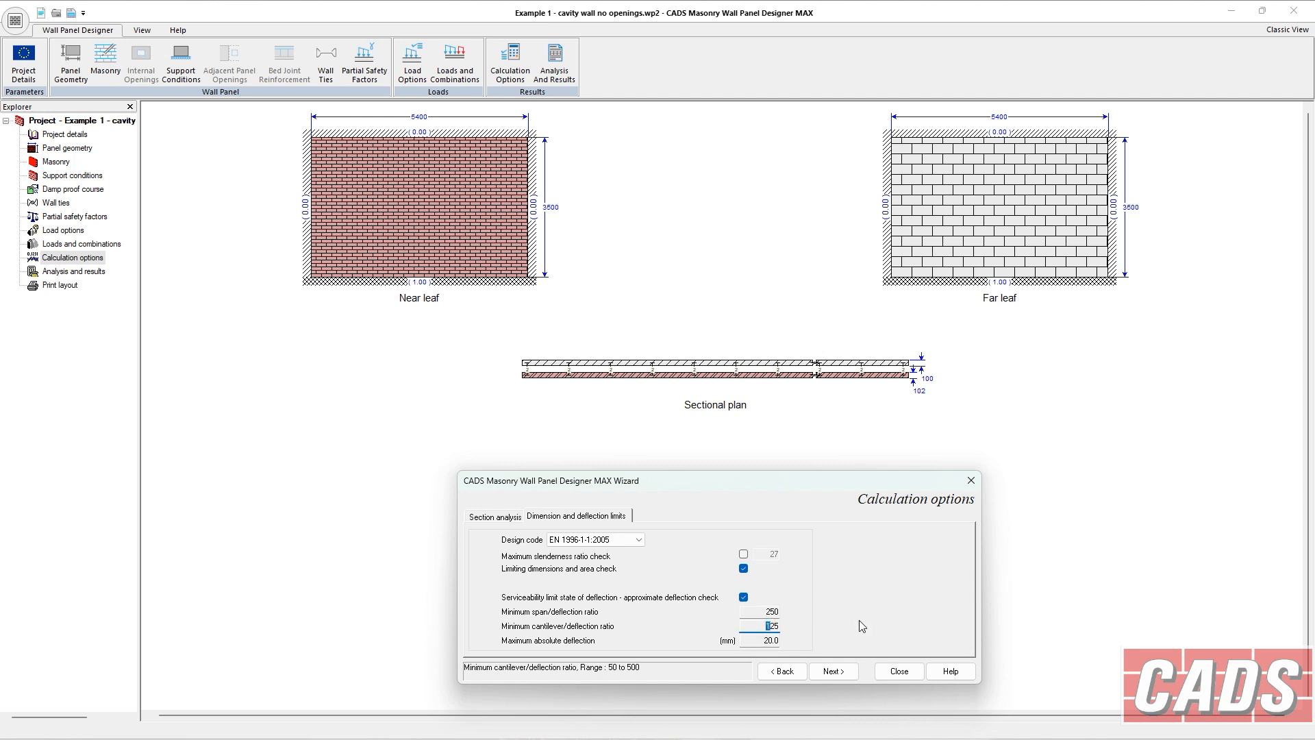
click(833, 671)
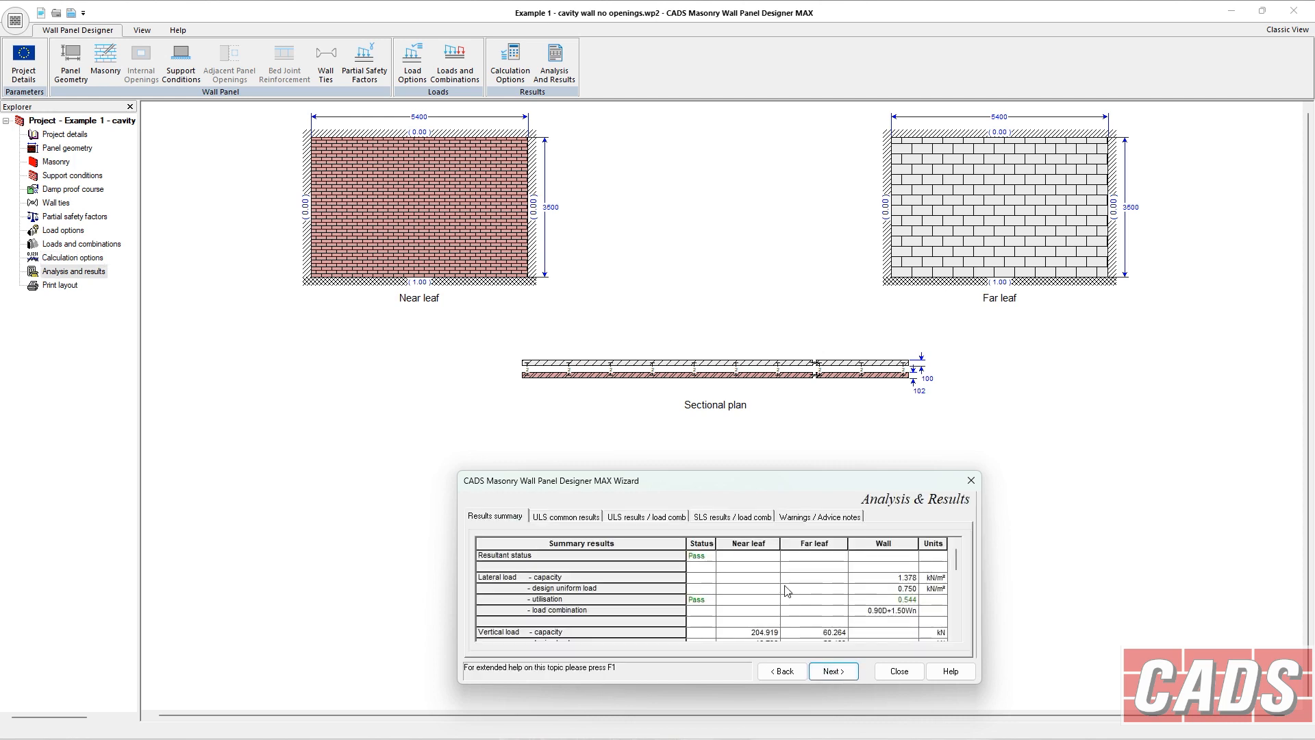
Scroll through the analysis results summary for the wall and both leaves.
drag(762, 478, 752, 468)
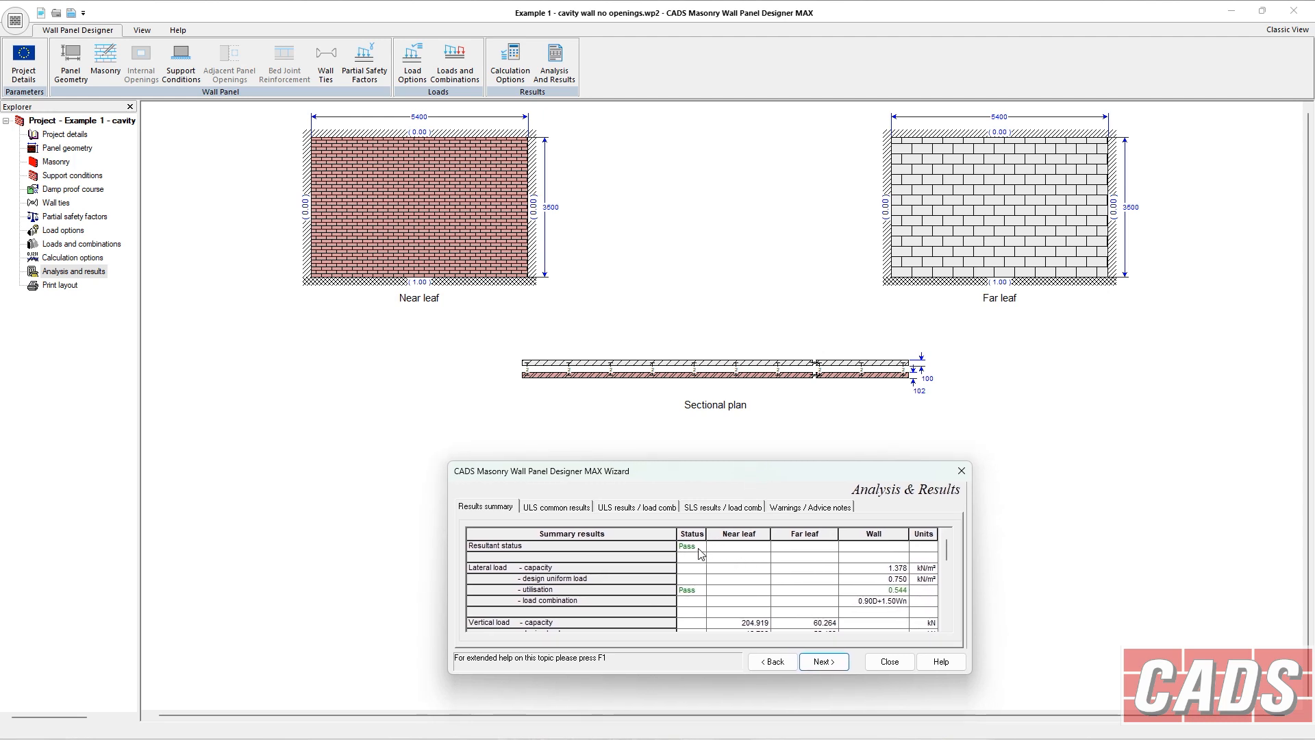
click(947, 626)
click(947, 626)
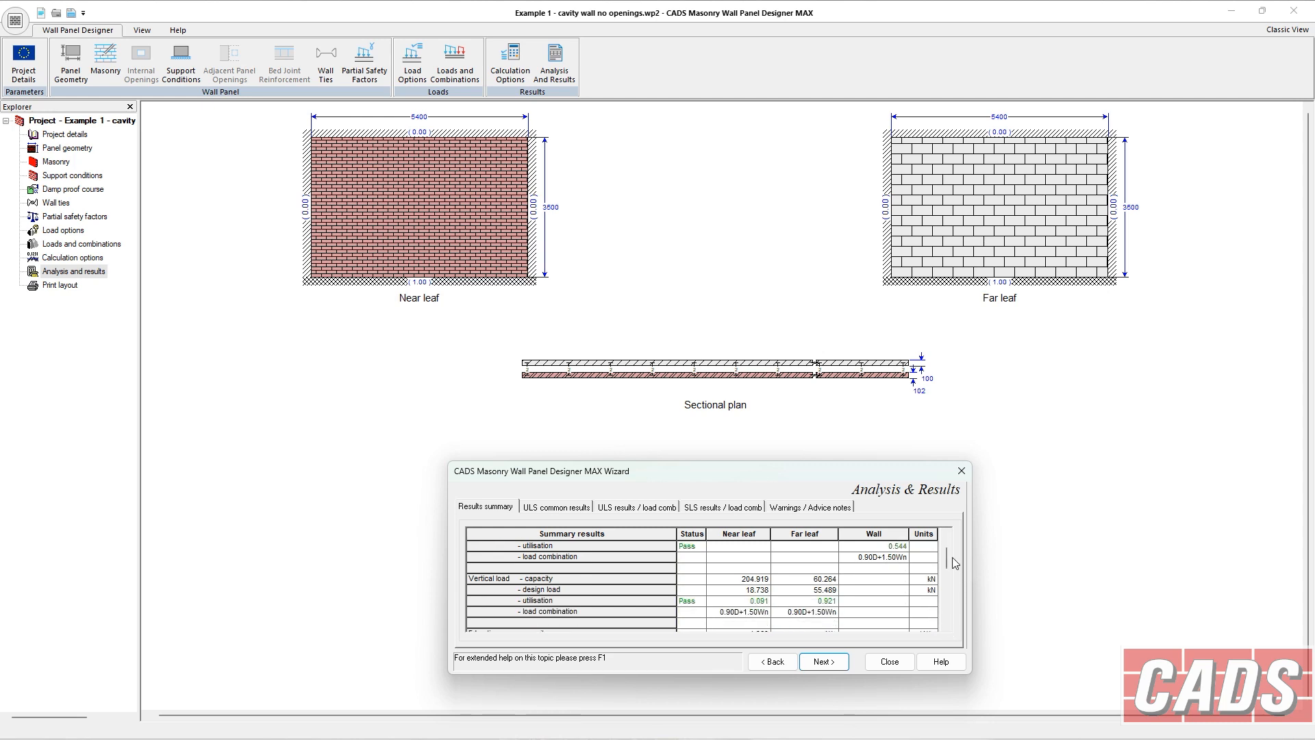
click(947, 534)
click(946, 533)
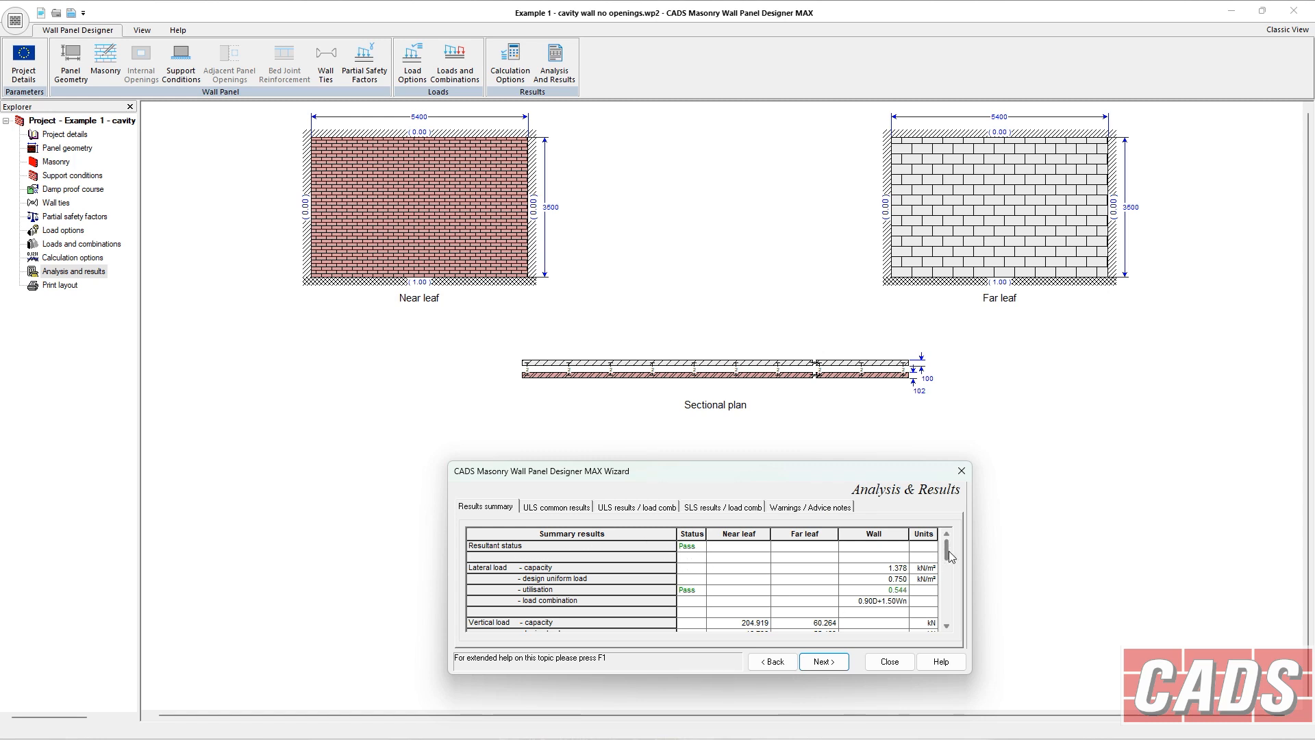
click(945, 612)
drag(951, 562, 954, 533)
scroll(951, 636, down, 2)
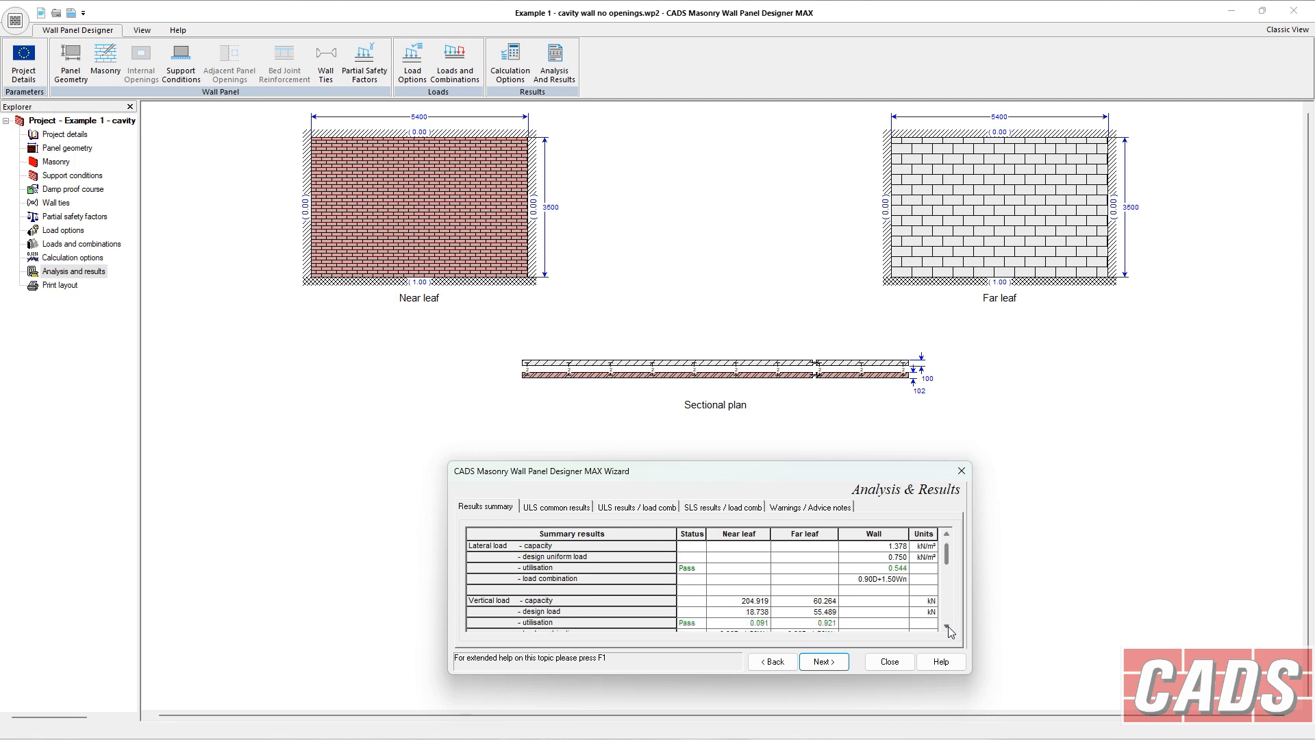
scroll(951, 630, down, 2)
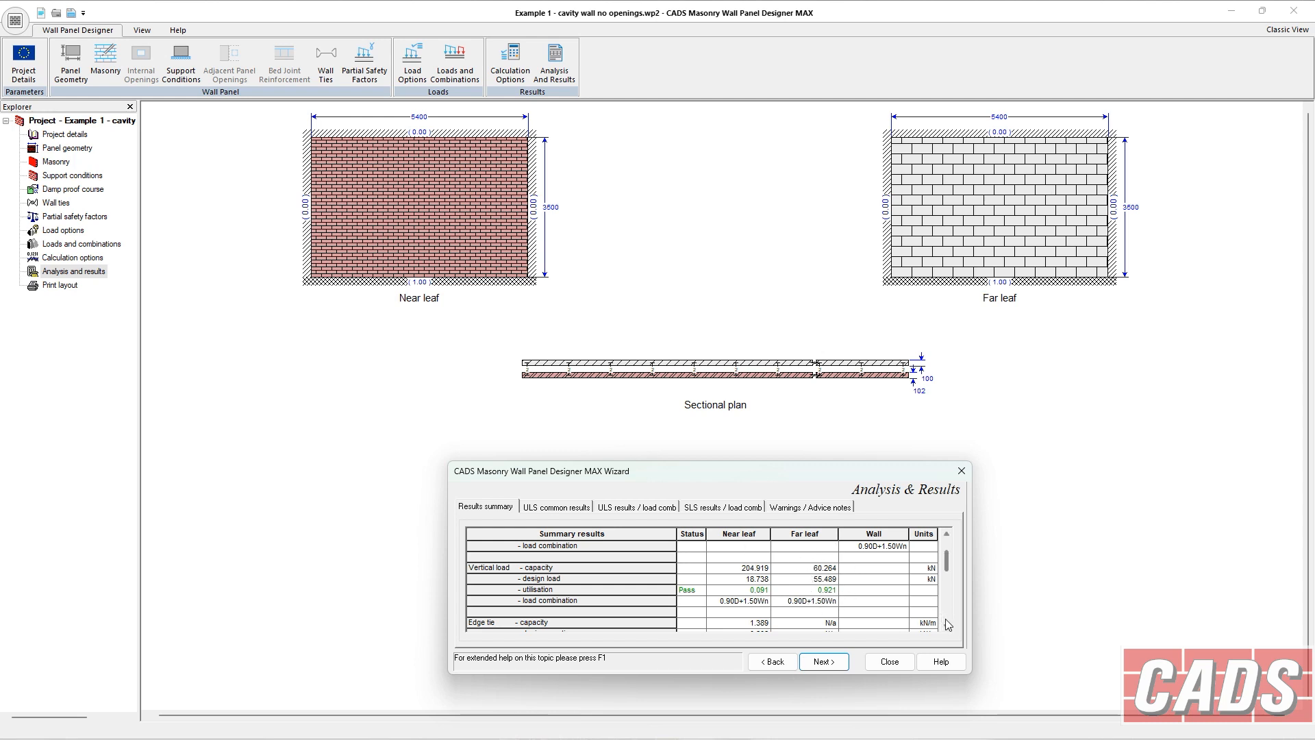
scroll(948, 630, down, 3)
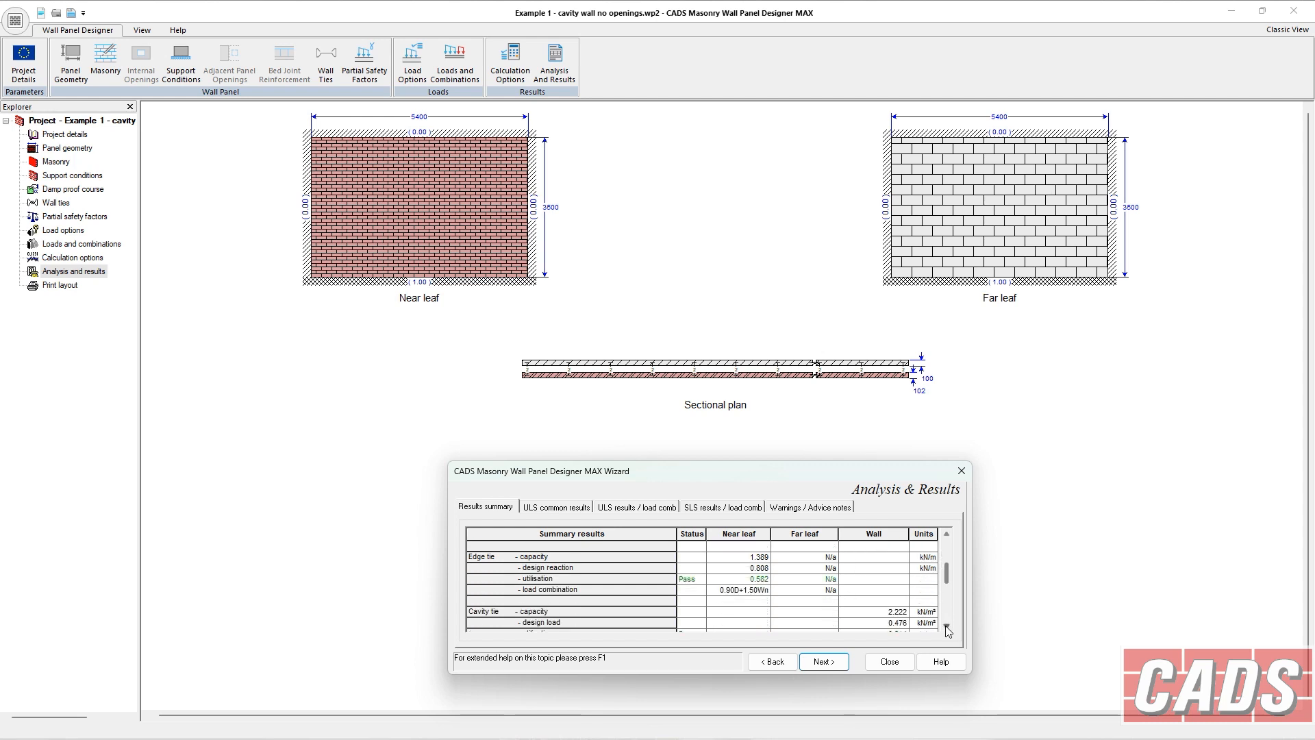
scroll(947, 631, down, 3)
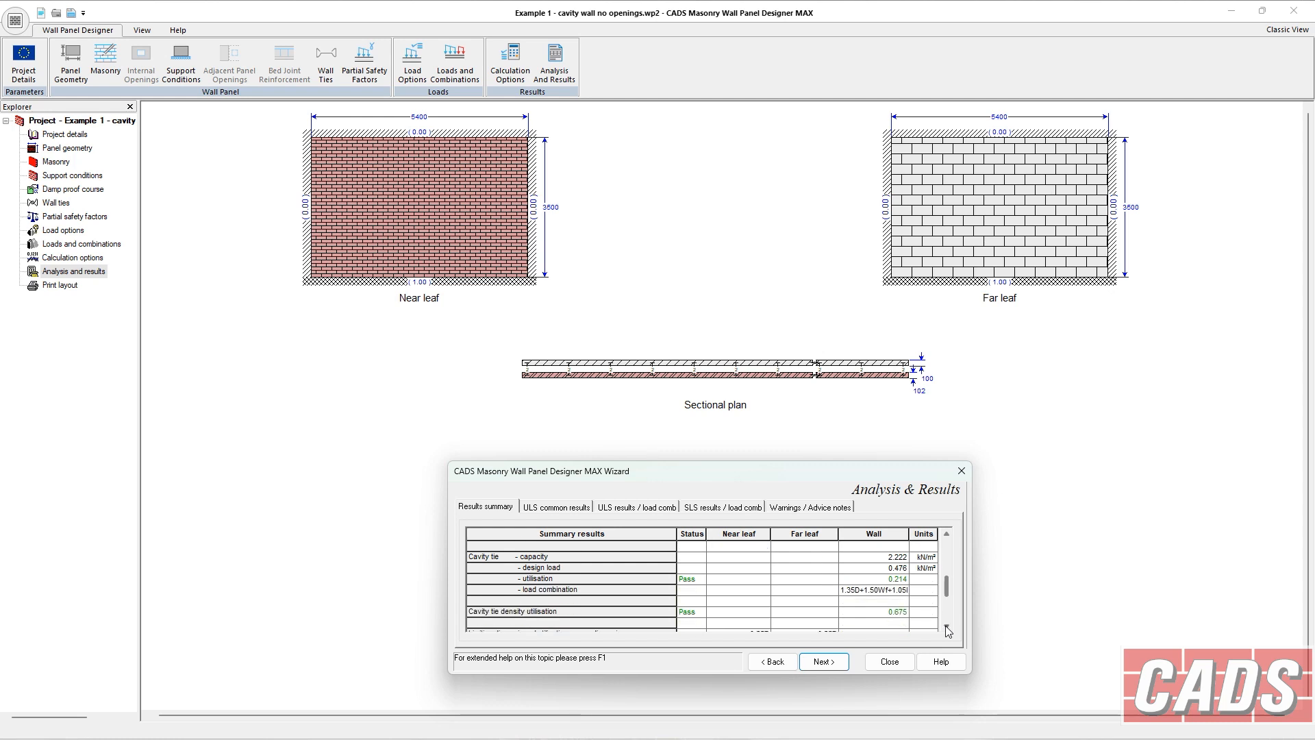
scroll(947, 631, down, 3)
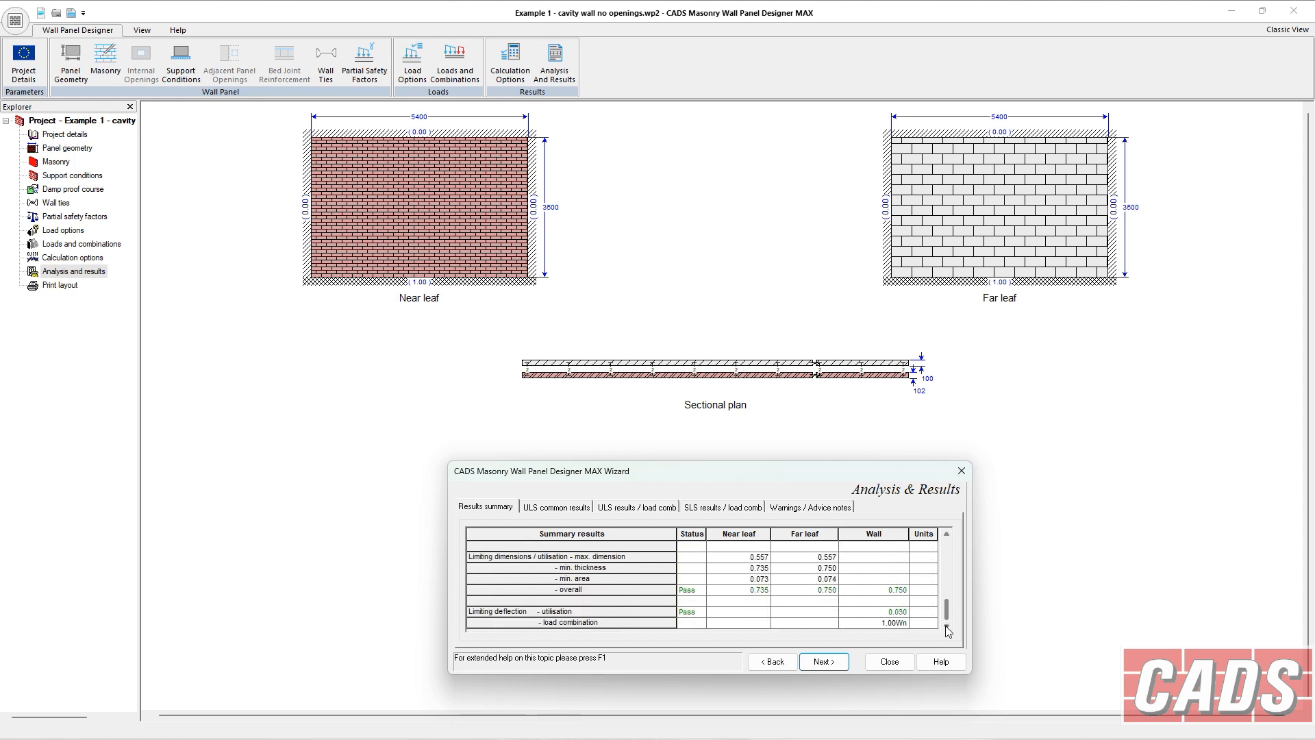
drag(946, 610, 945, 545)
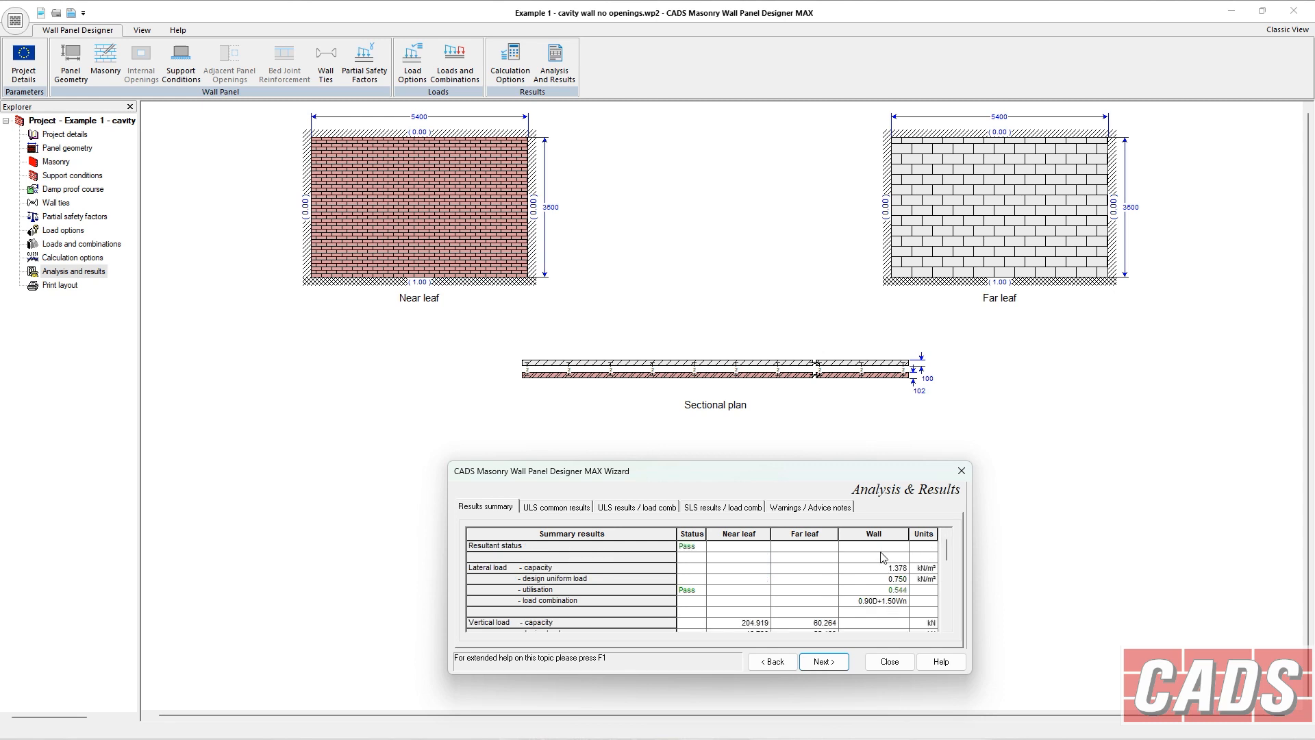
Scroll through the ULS common results for both leaves.
click(563, 511)
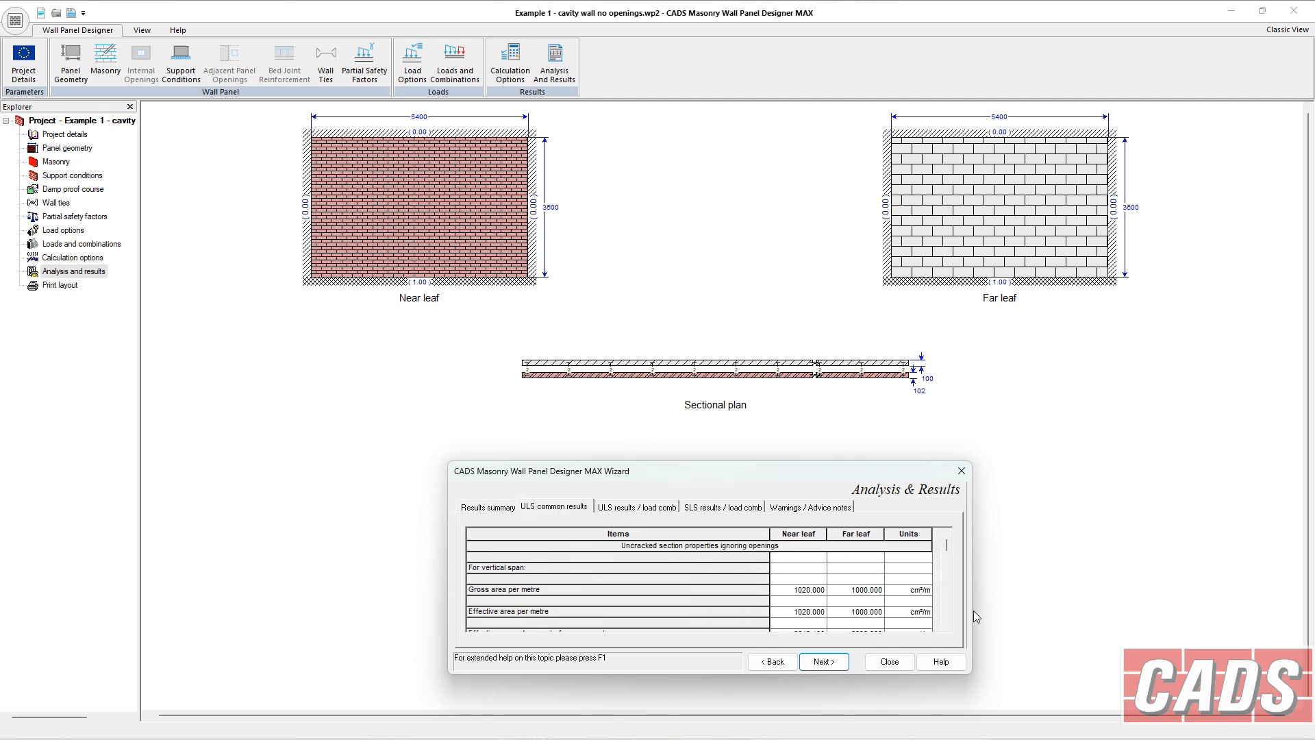
scroll(950, 583, down, 3)
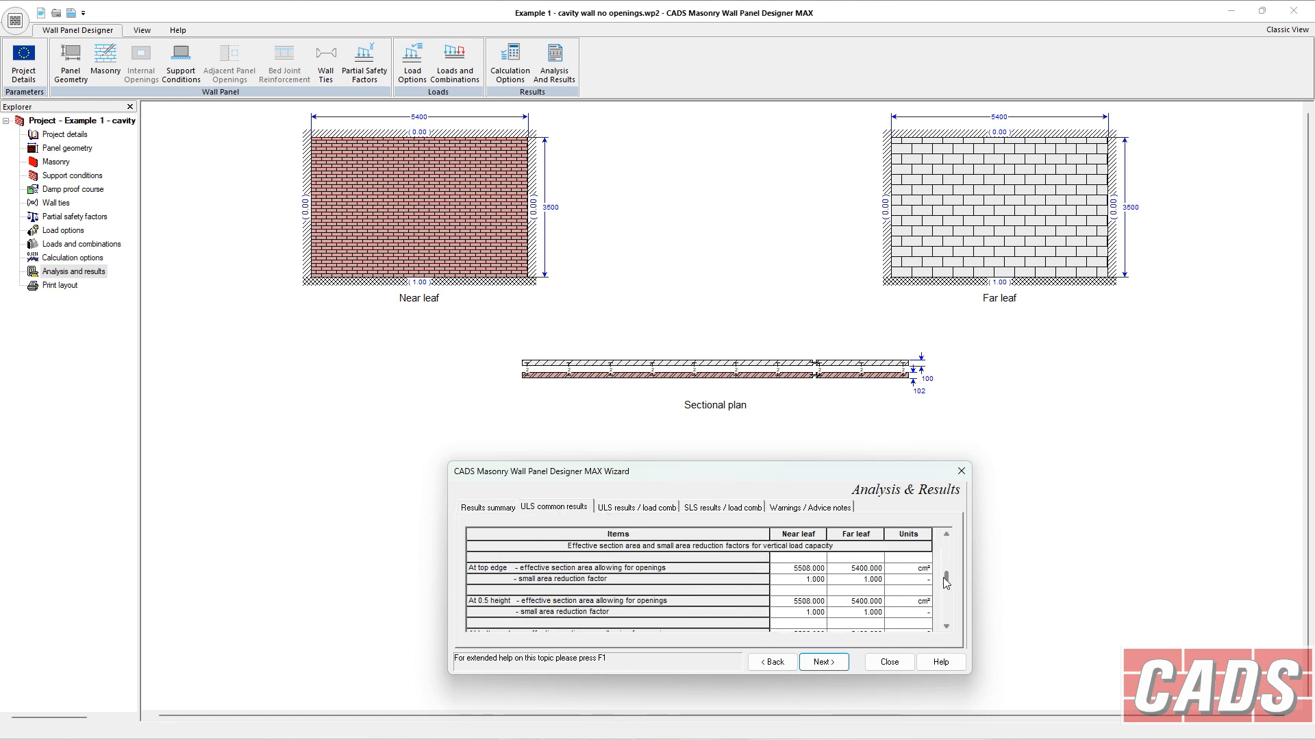
click(947, 627)
click(946, 628)
click(947, 627)
click(947, 627)
click(947, 627)
click(946, 627)
click(947, 627)
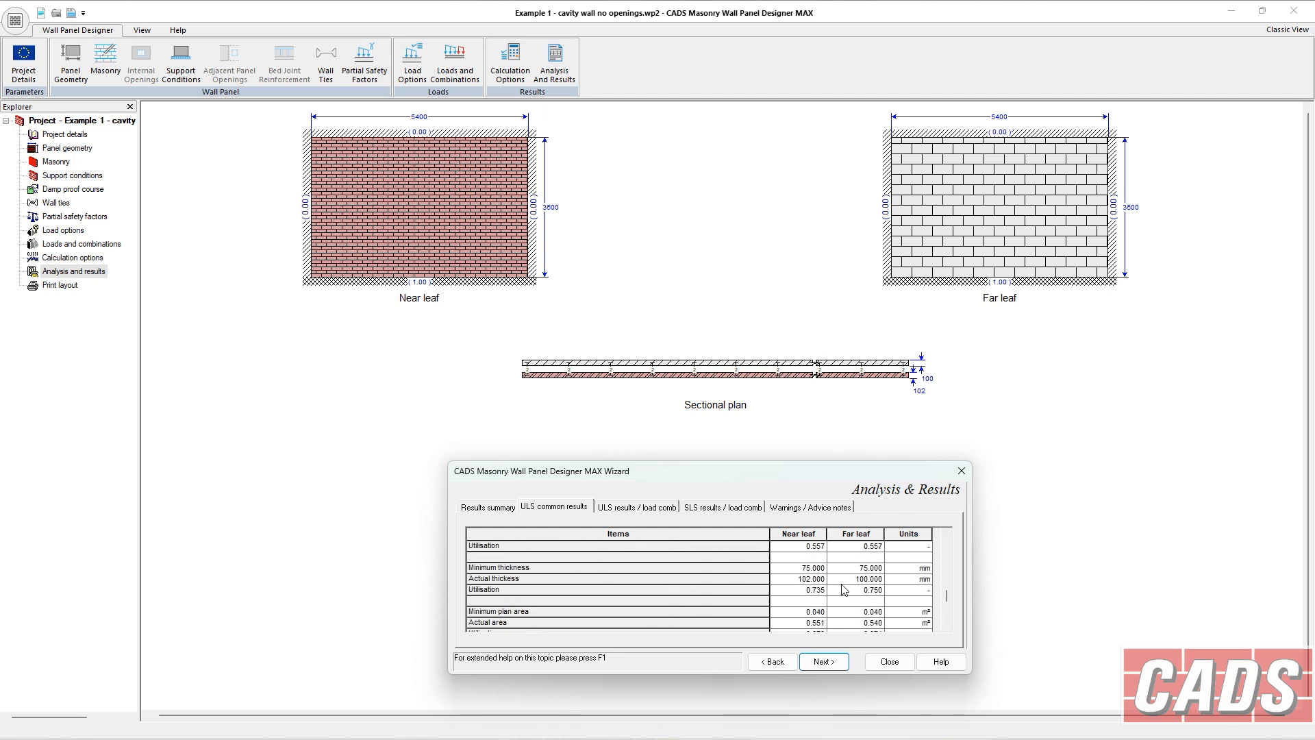
click(947, 628)
click(947, 627)
click(946, 627)
click(947, 628)
click(947, 627)
click(946, 628)
click(946, 628)
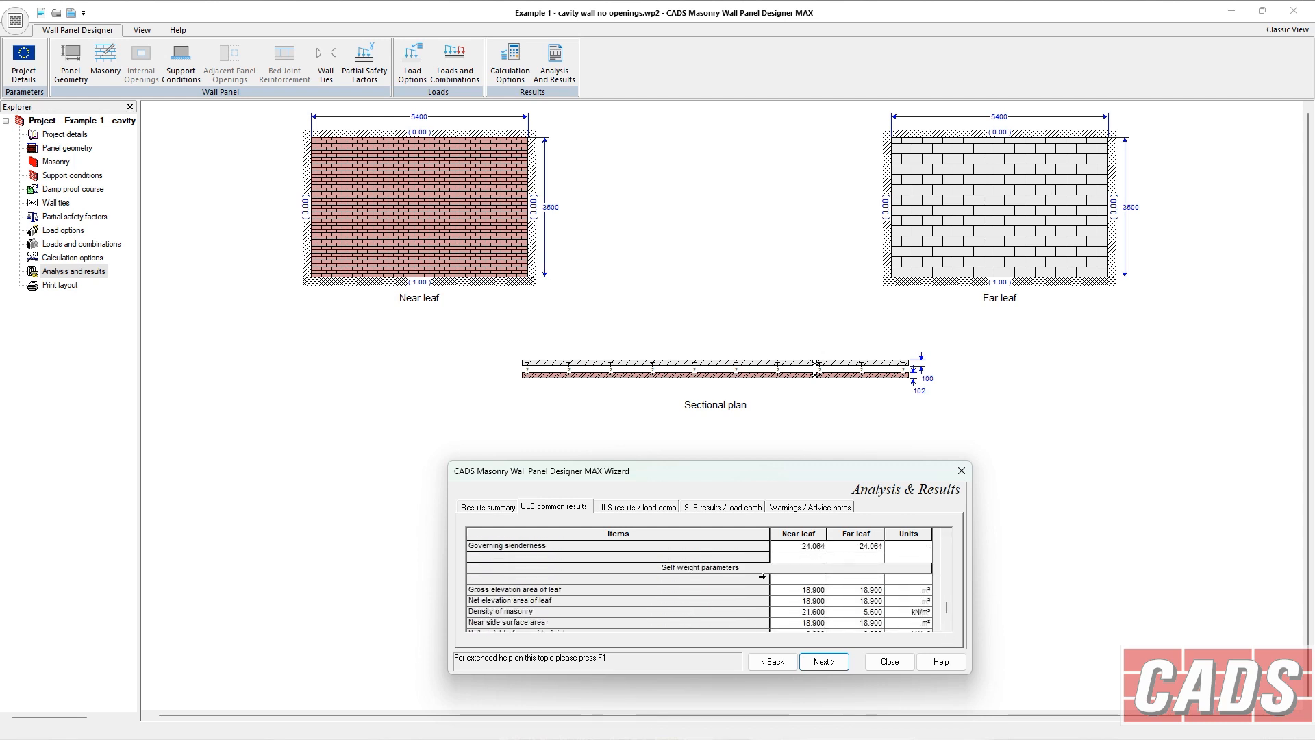
Scroll through the ULS results for the first load combination.
click(648, 513)
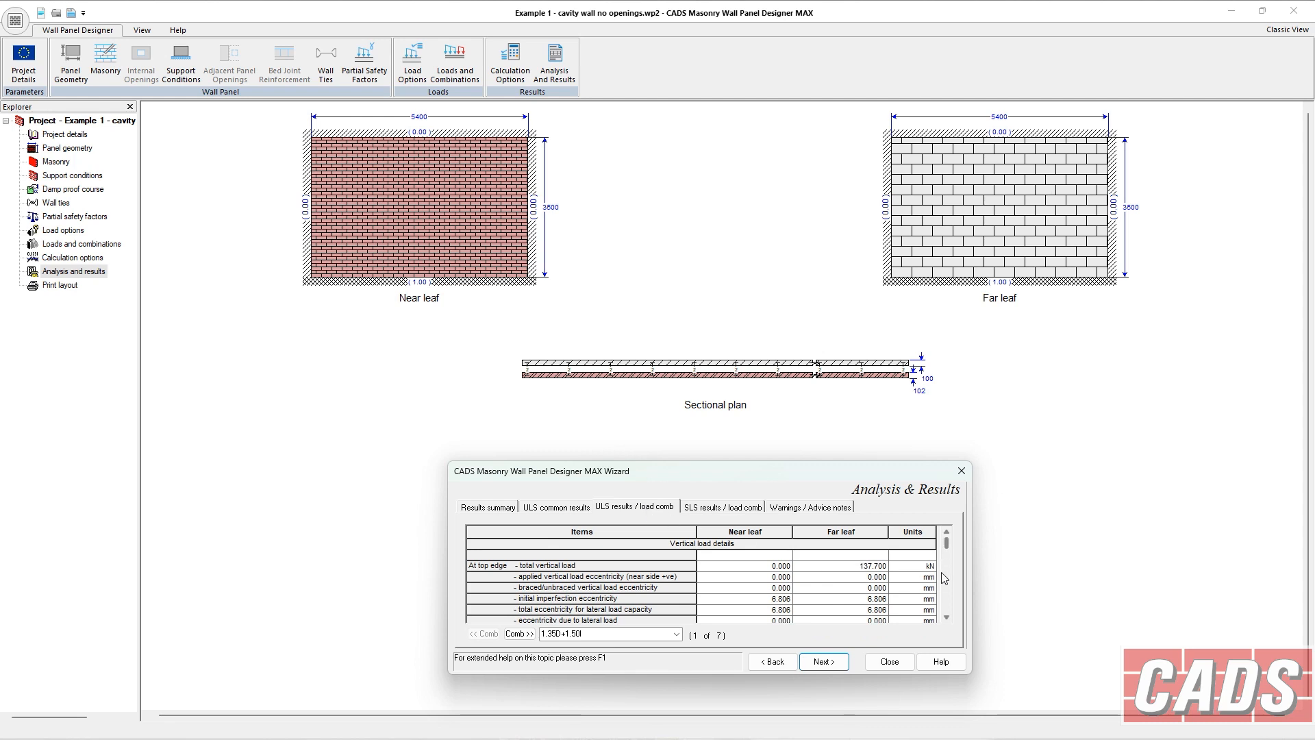
scroll(947, 620, down, 5)
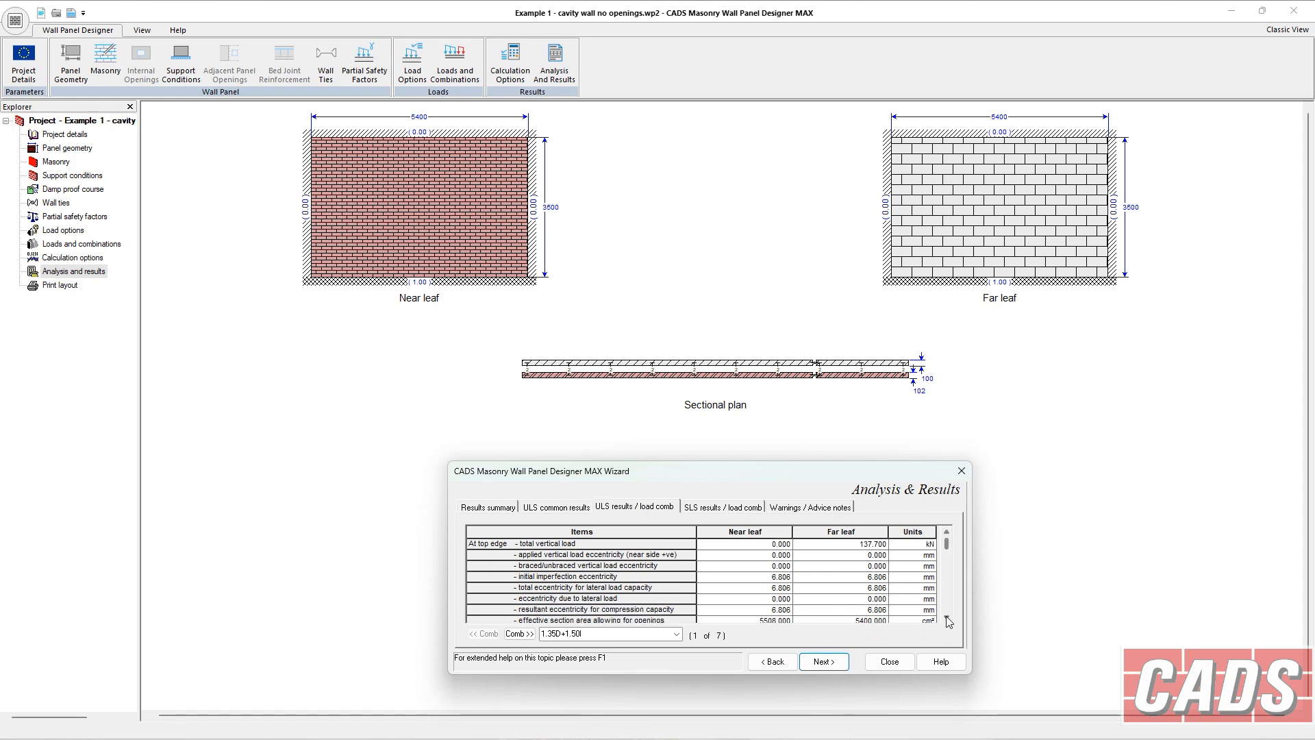
click(946, 615)
click(948, 532)
click(948, 533)
click(948, 533)
click(948, 532)
click(948, 533)
click(948, 533)
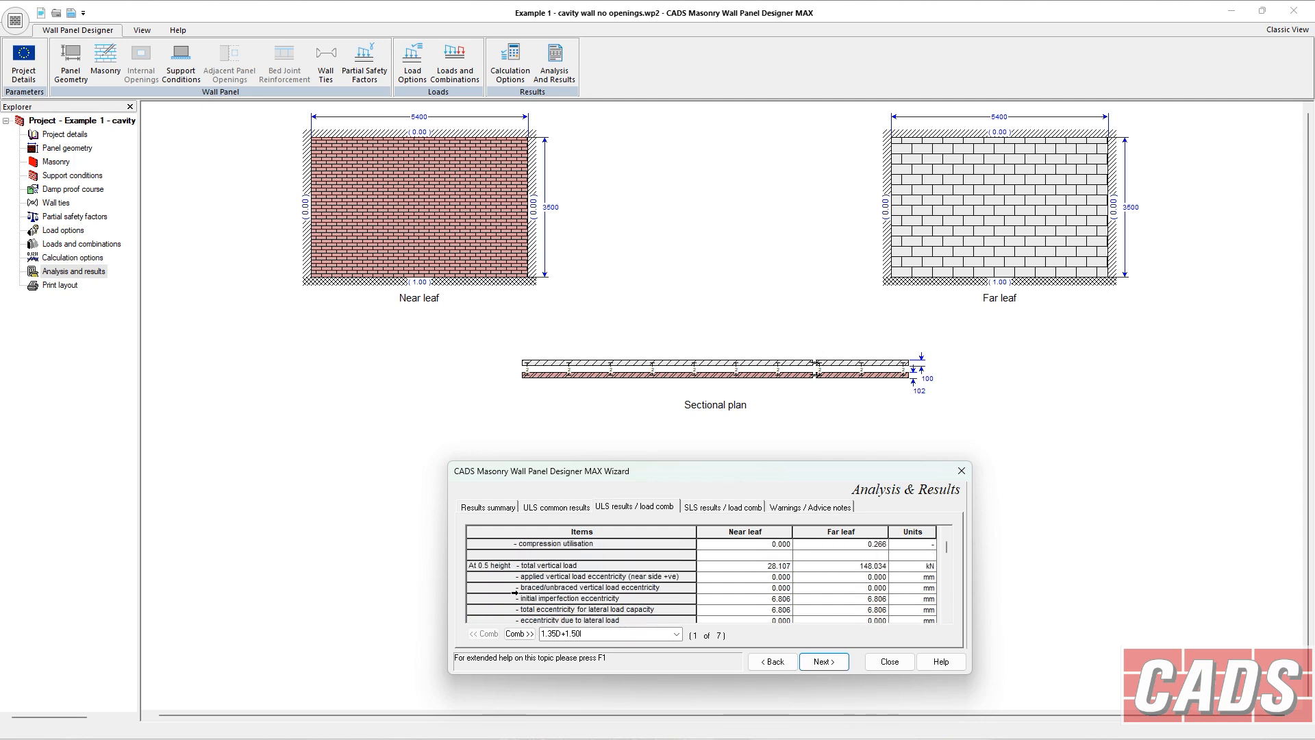
click(948, 618)
click(947, 618)
click(947, 618)
click(947, 618)
click(947, 618)
click(947, 618)
click(947, 618)
click(947, 618)
click(947, 618)
click(947, 618)
click(947, 618)
click(947, 618)
click(947, 618)
click(947, 618)
click(948, 618)
click(947, 618)
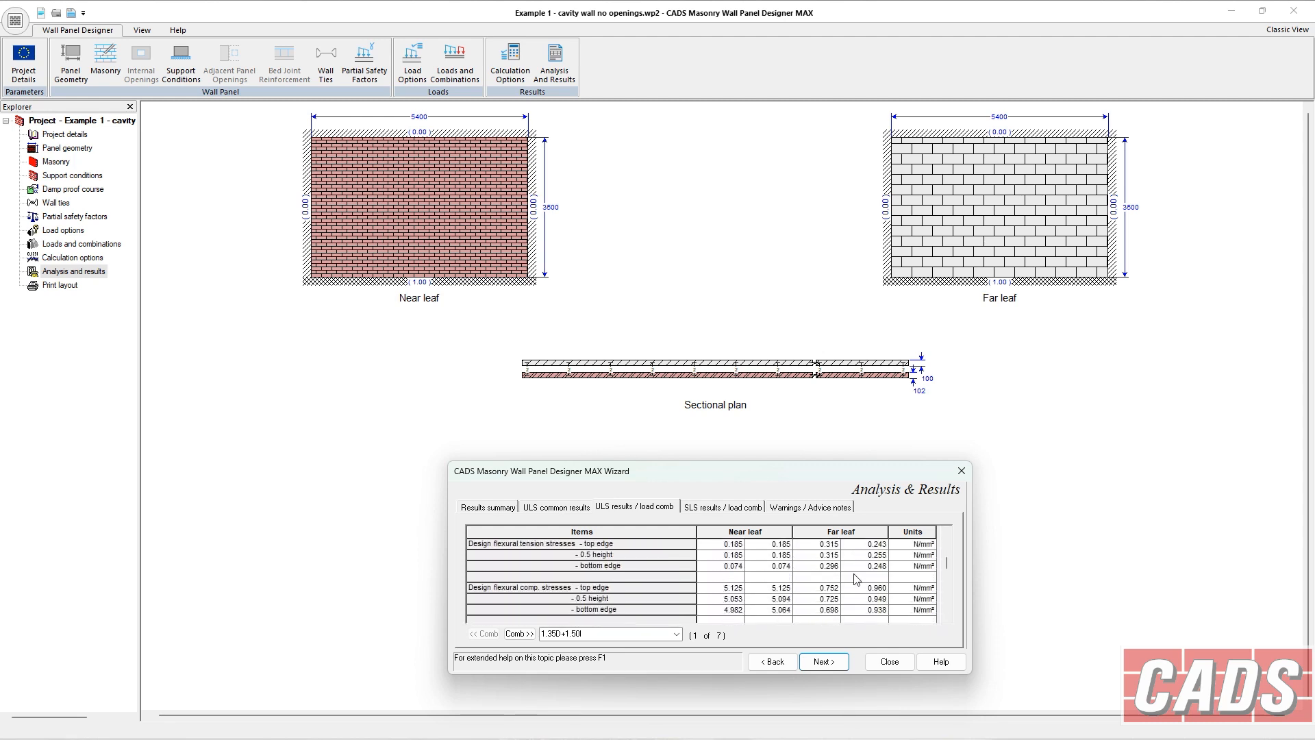
Review the SLS results and the warnings and advice notes, then continue to print layout.
click(754, 509)
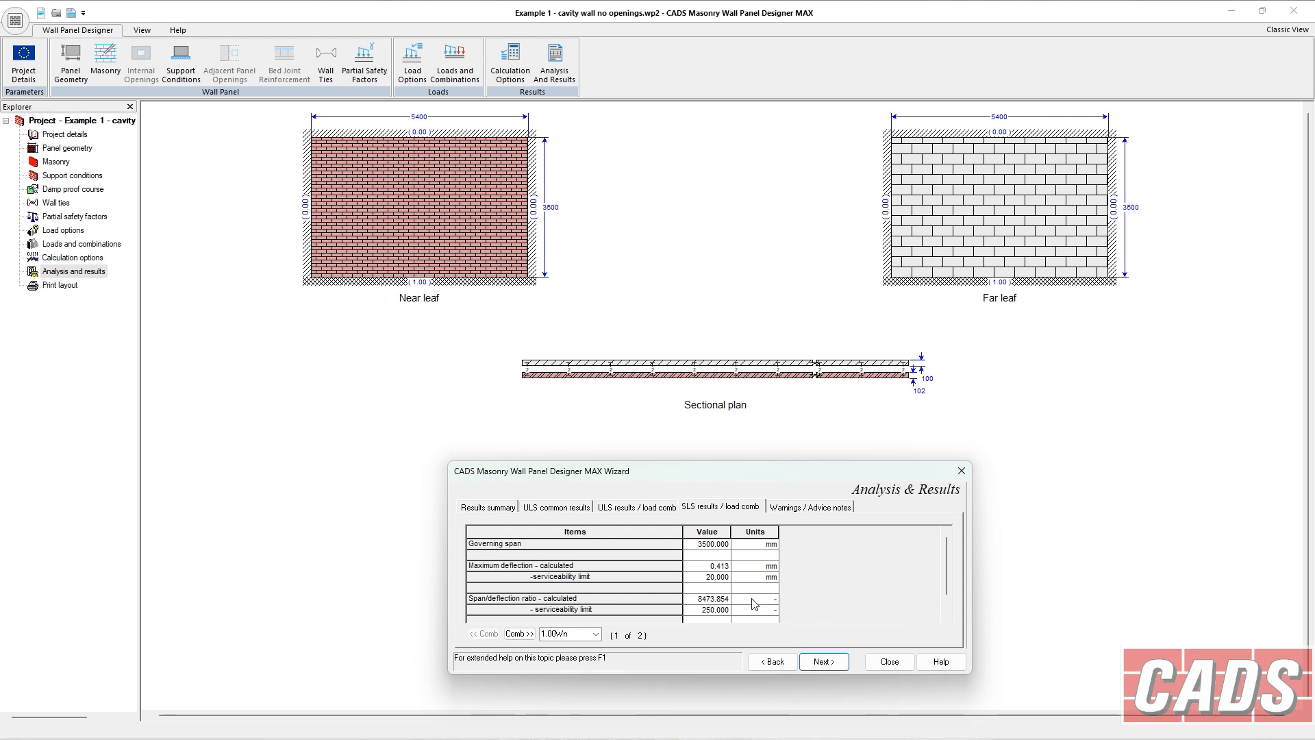
click(947, 619)
click(948, 619)
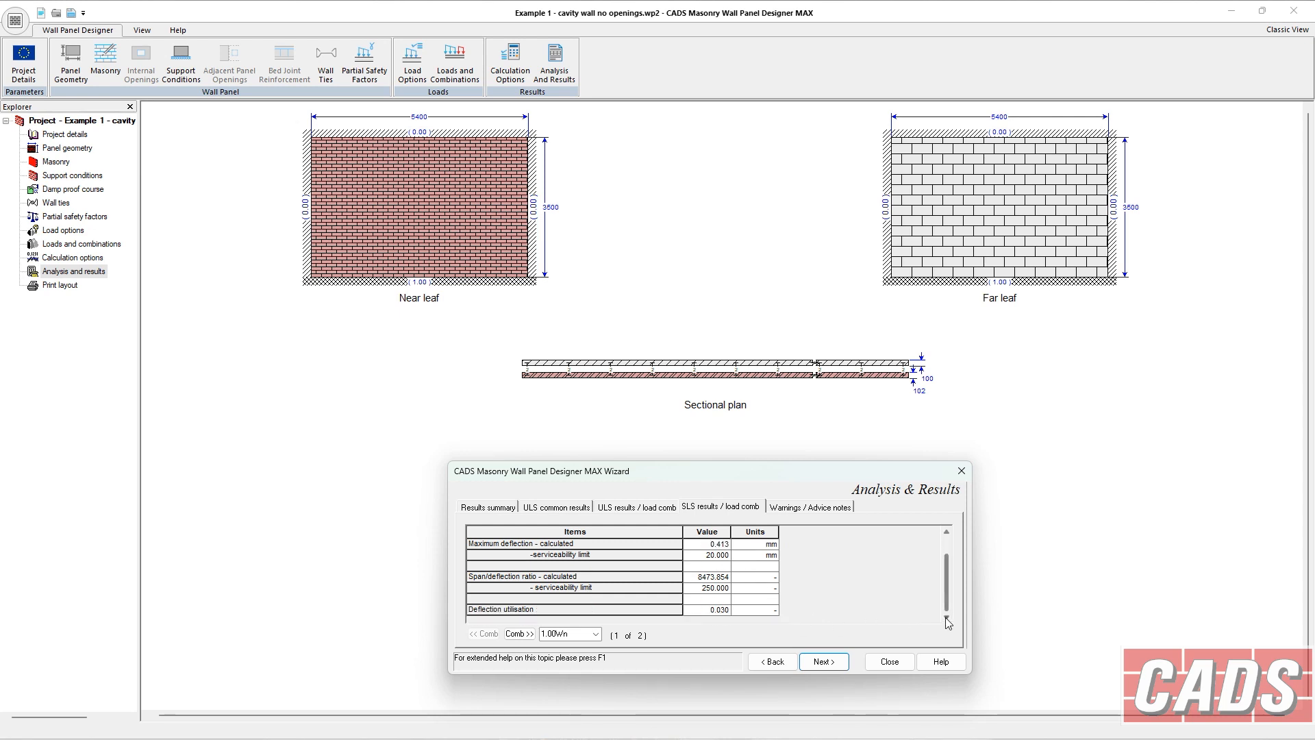
click(788, 509)
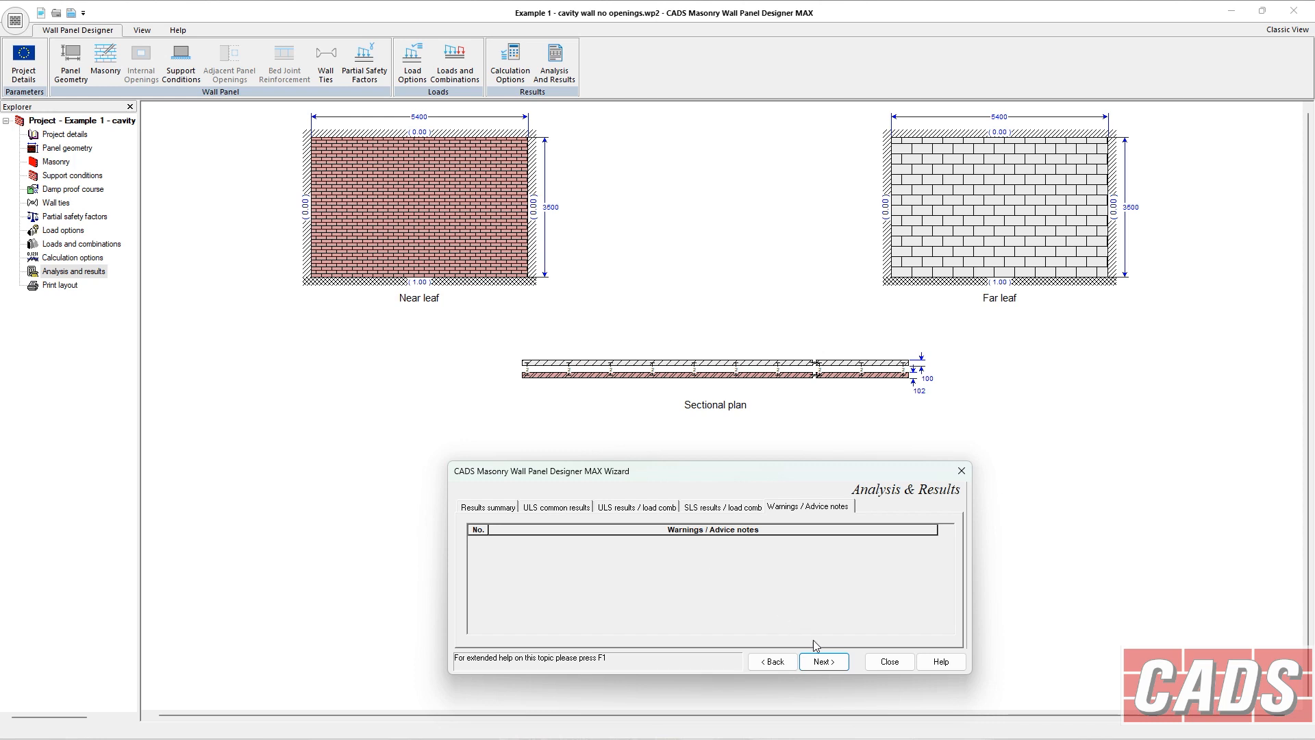
click(825, 661)
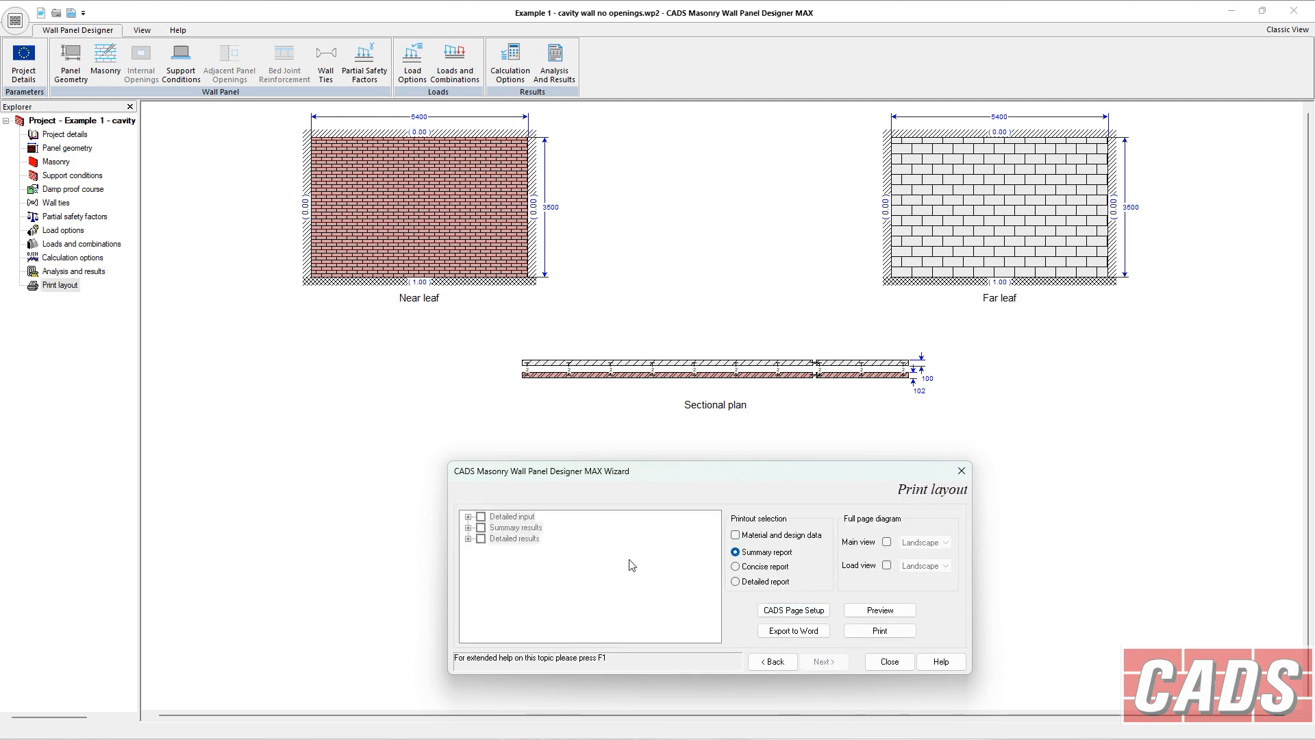
Preview the summary report and zoom into the page.
click(737, 536)
click(881, 611)
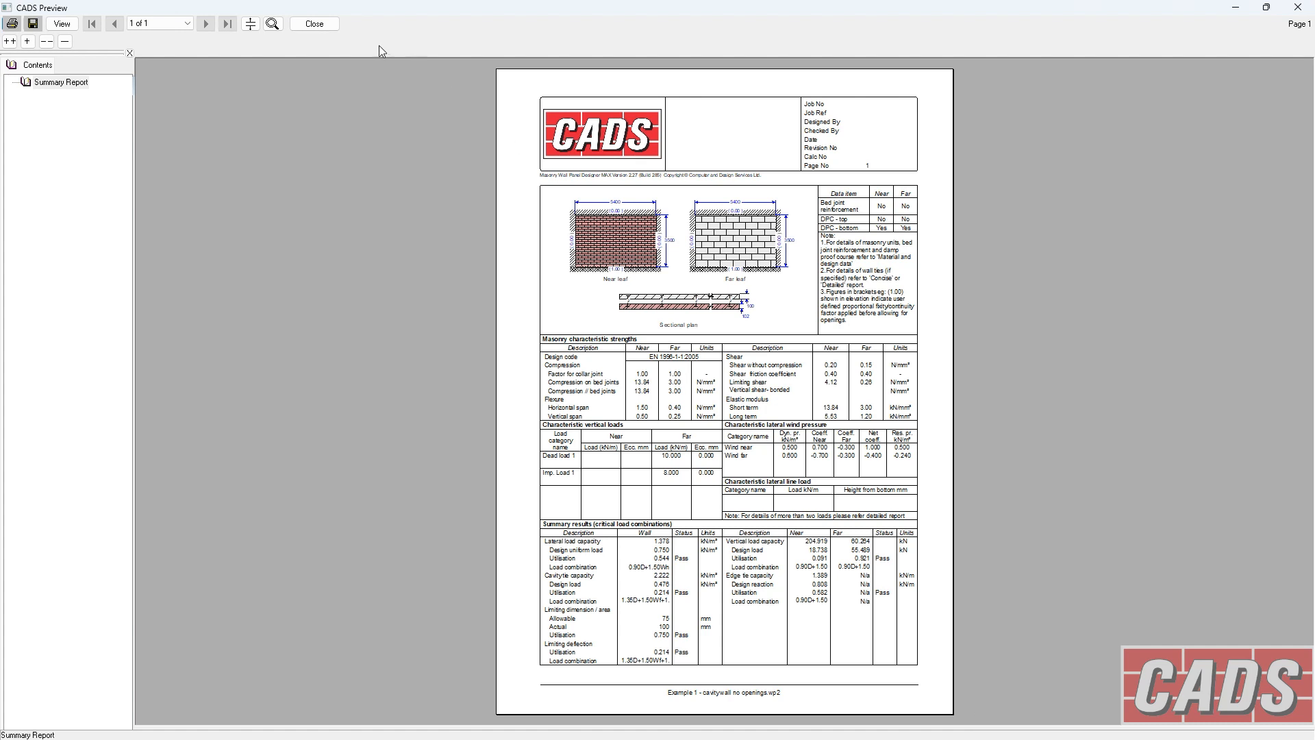
click(272, 23)
click(731, 312)
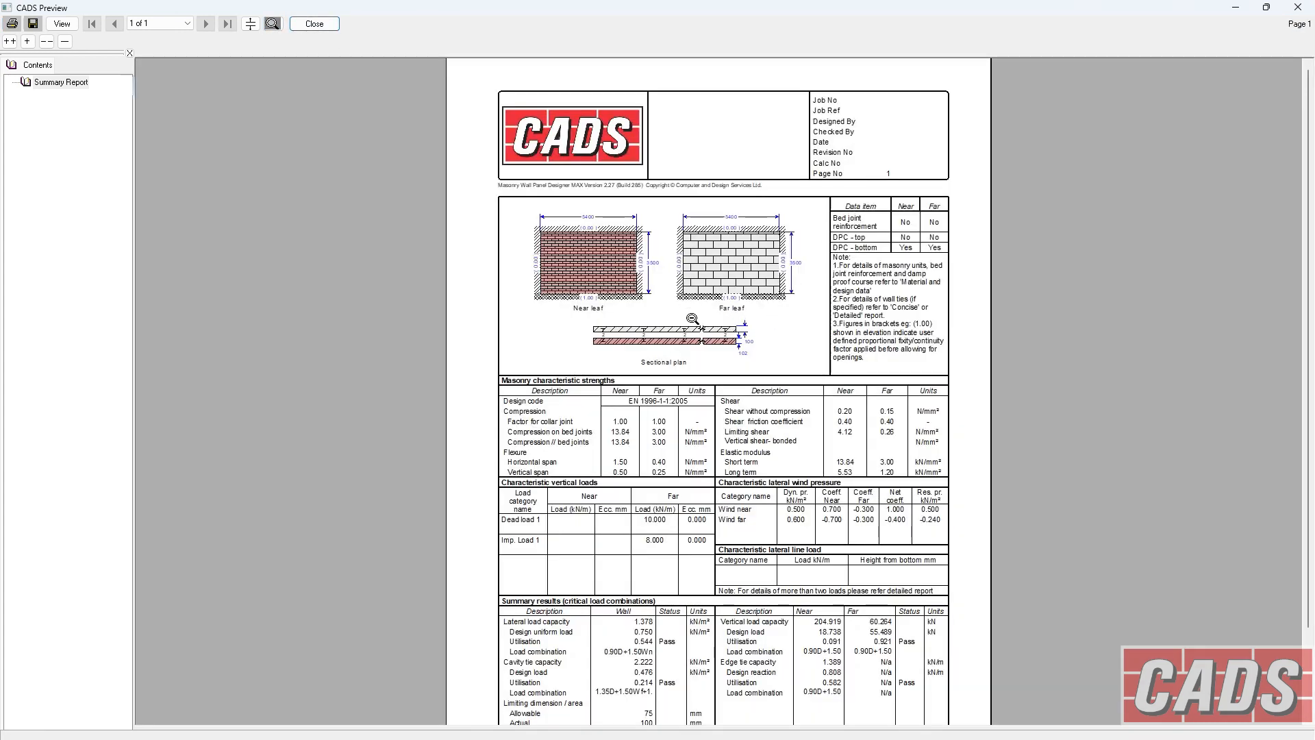
Scroll to the end of the summary report and close the preview.
scroll(751, 461, down, 5)
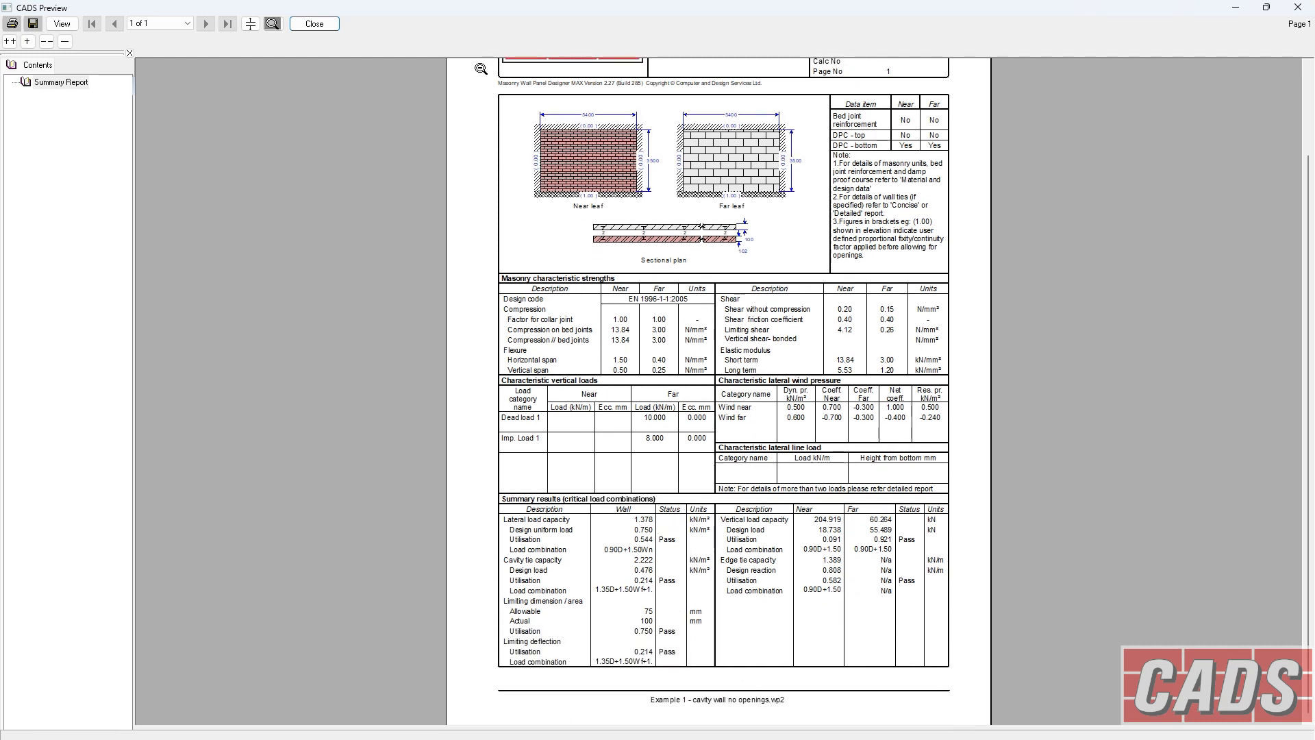
click(316, 25)
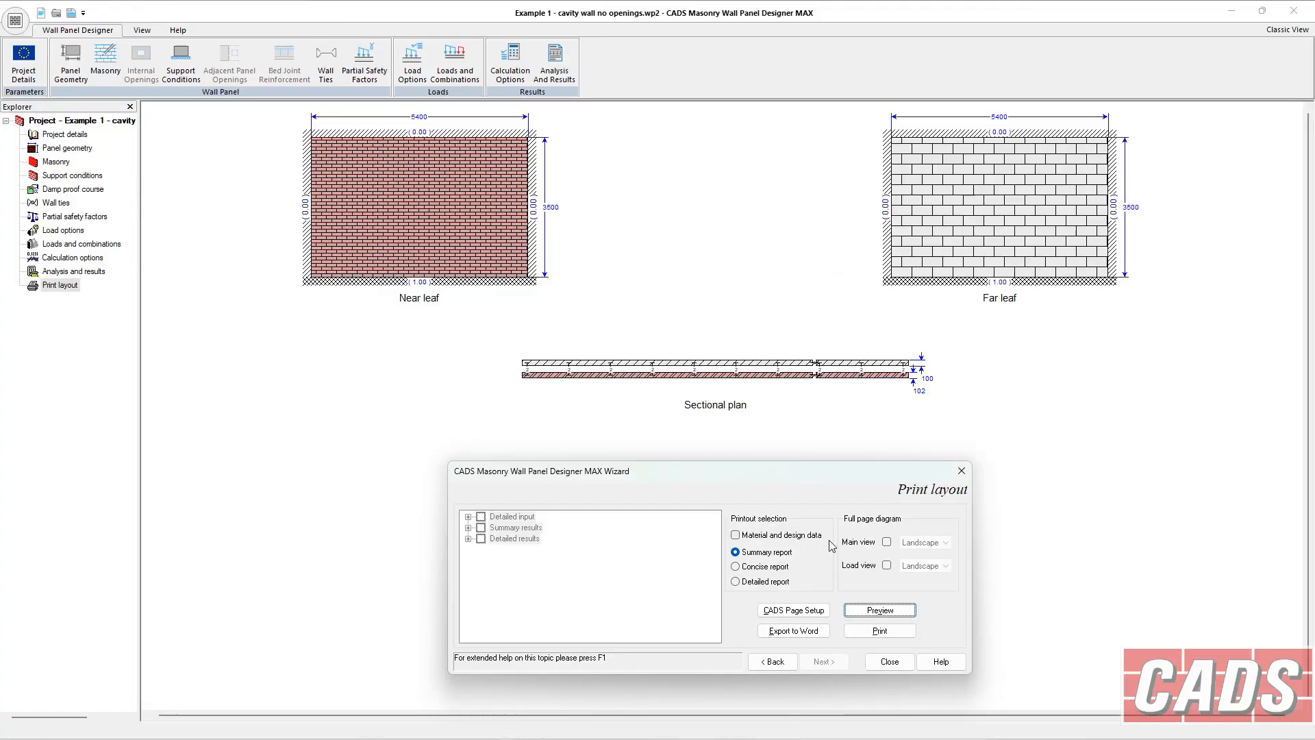
Include material and design data and full-page main and load view diagrams, and choose the detailed report printout.
click(887, 542)
click(887, 565)
click(787, 537)
click(752, 573)
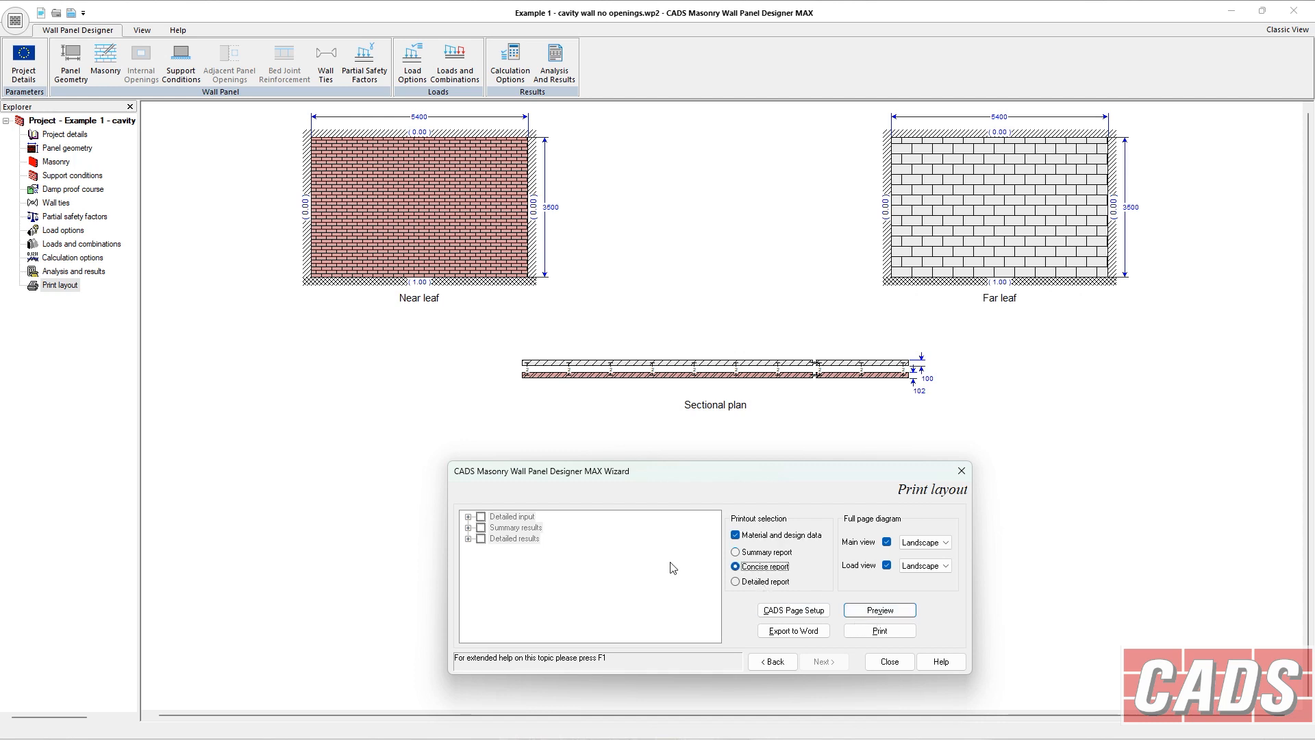
click(735, 581)
Expand and collapse the printout sections to examine the detailed input and summary result items available.
click(469, 517)
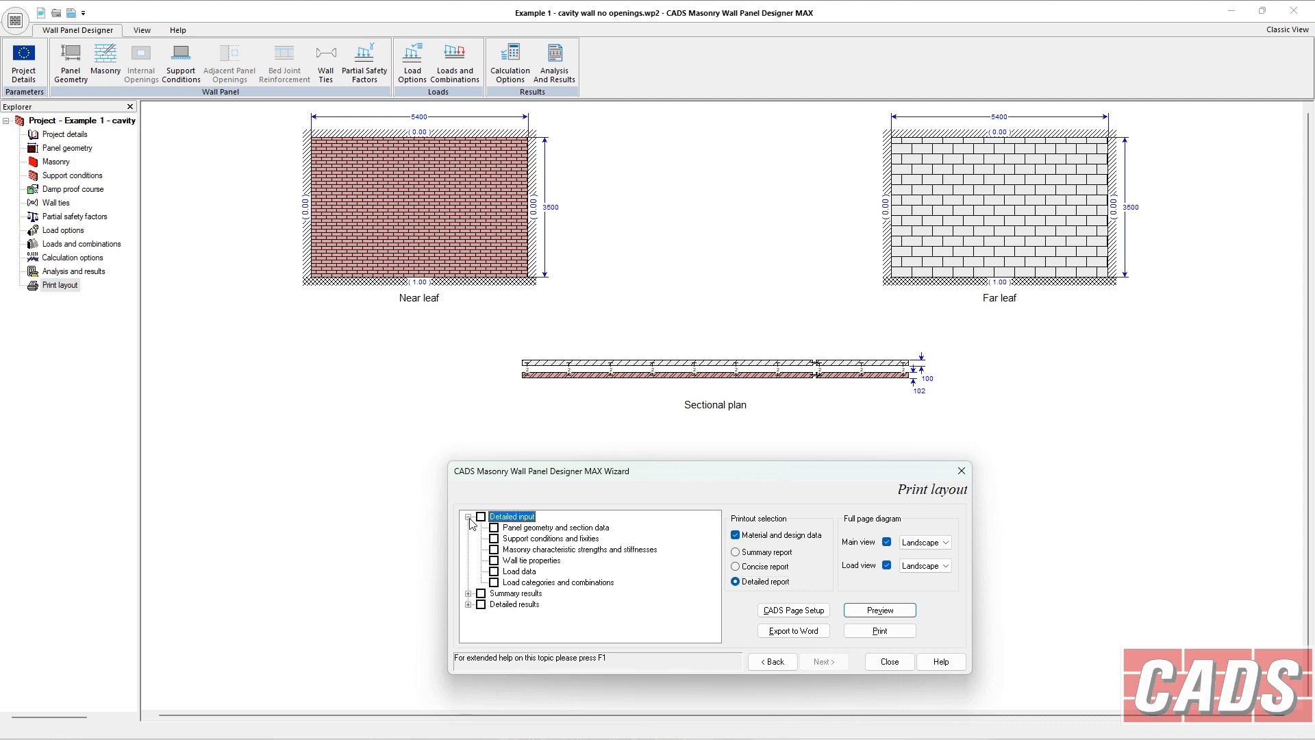
click(468, 517)
click(469, 527)
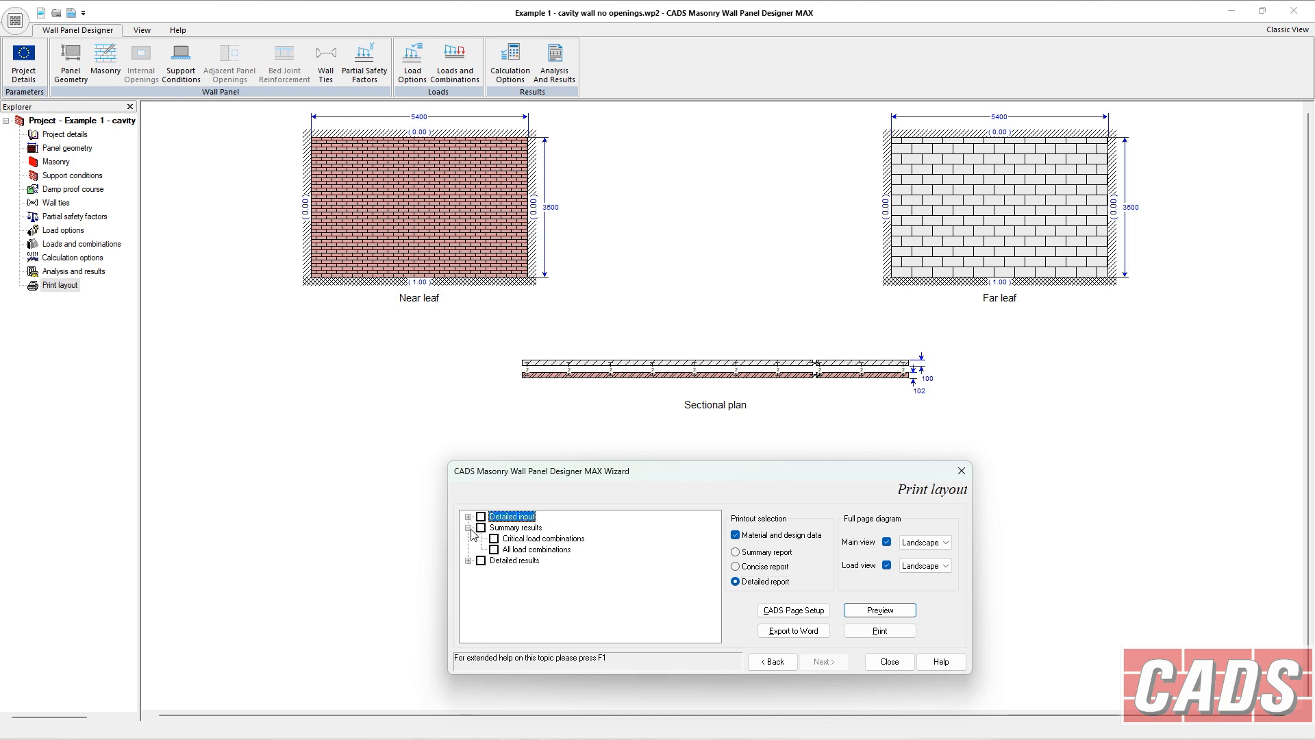
click(486, 528)
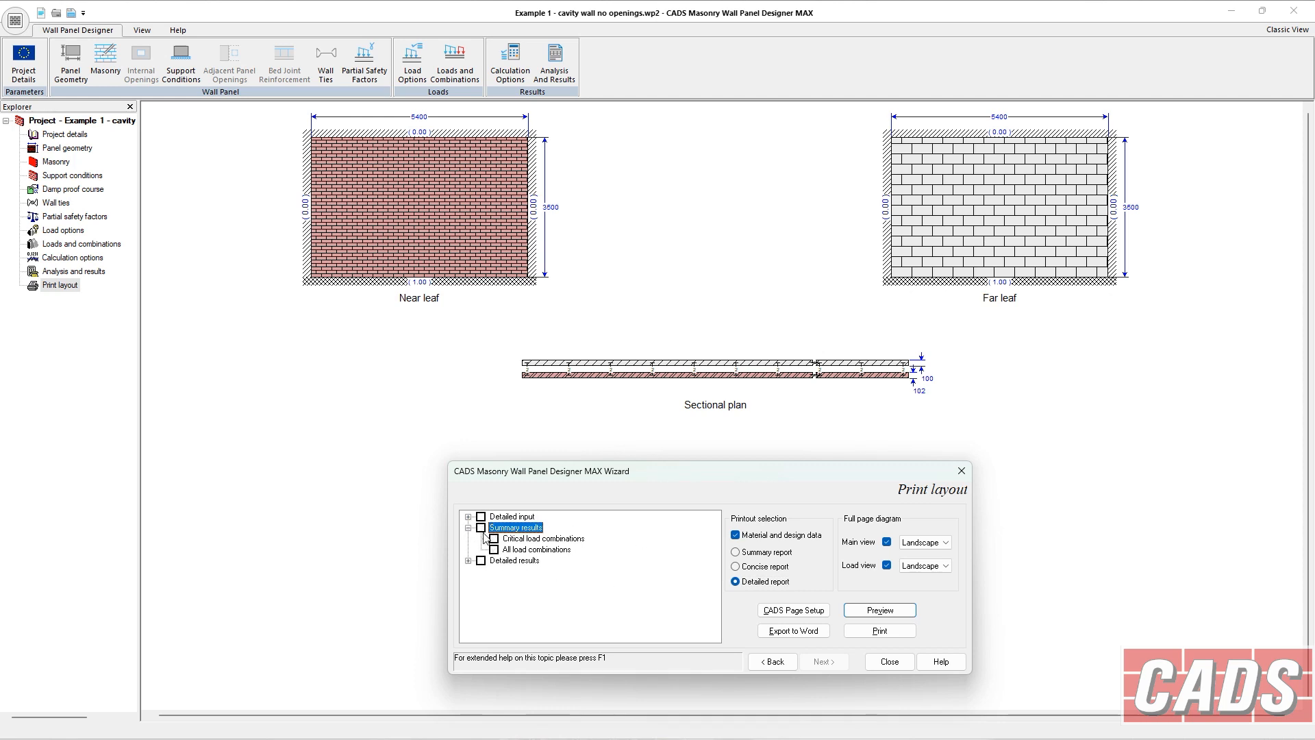
click(469, 561)
click(468, 560)
click(468, 528)
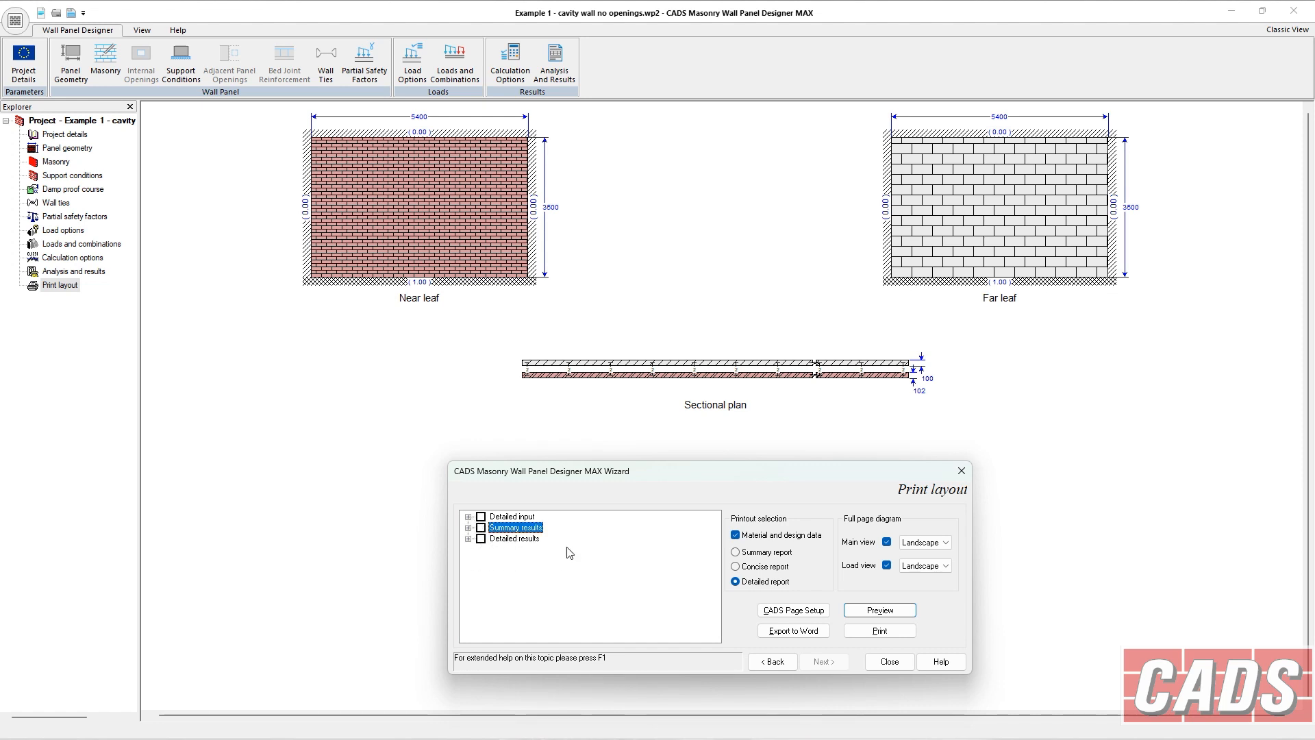
Preview the detailed report and switch to a two-page view.
click(747, 574)
click(876, 611)
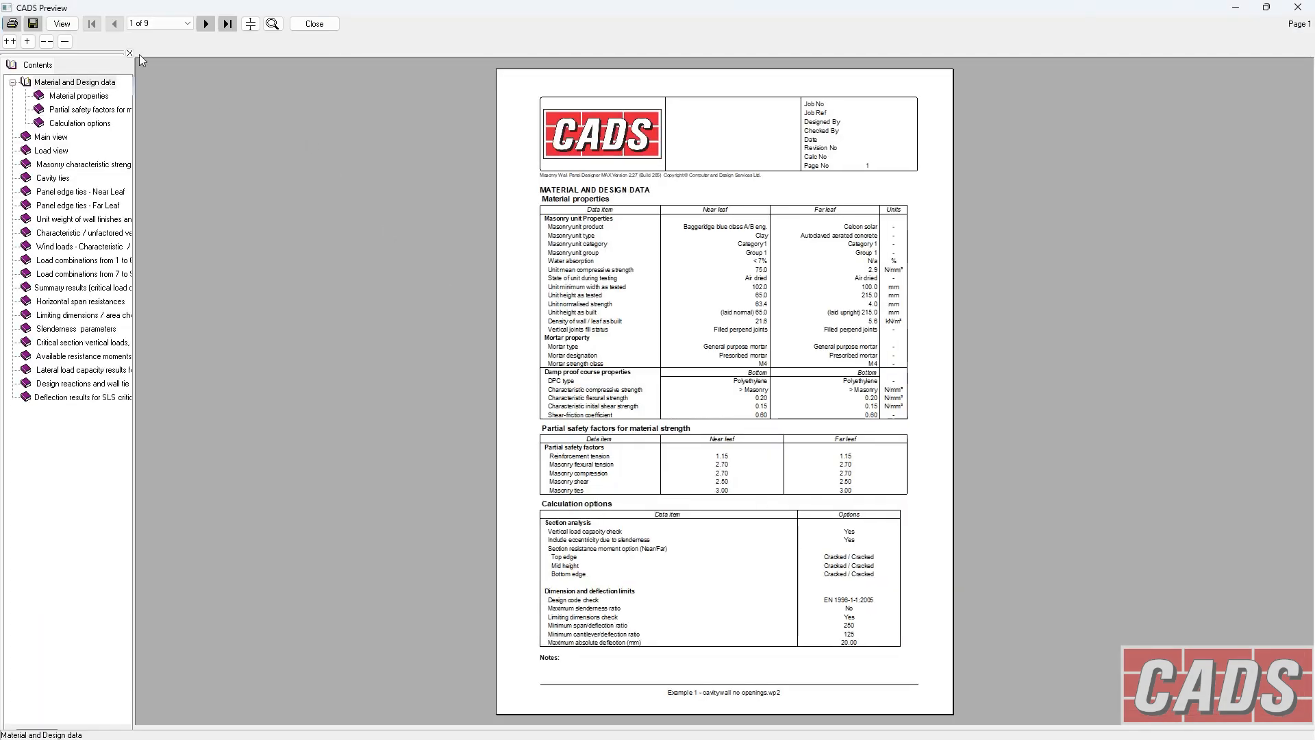
click(60, 24)
click(137, 118)
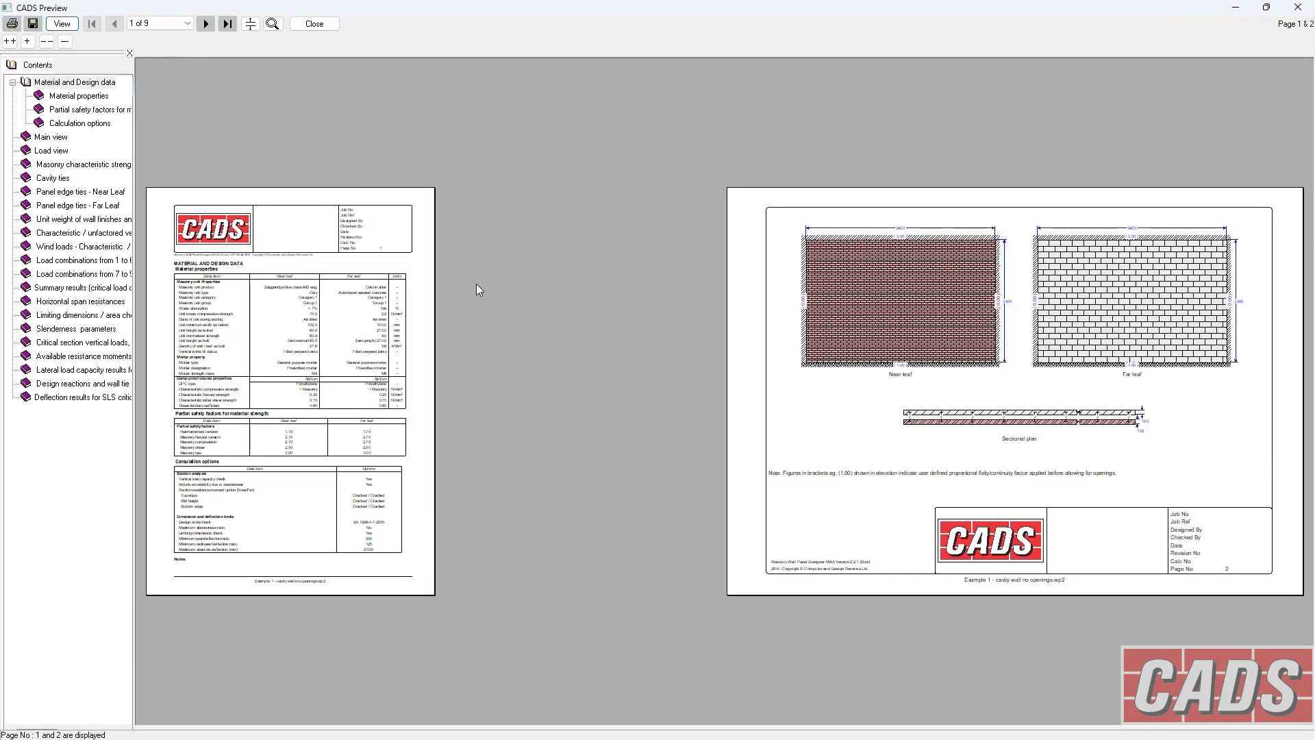
Page through all nine pages of the detailed report and close the preview.
click(205, 24)
click(206, 24)
click(206, 24)
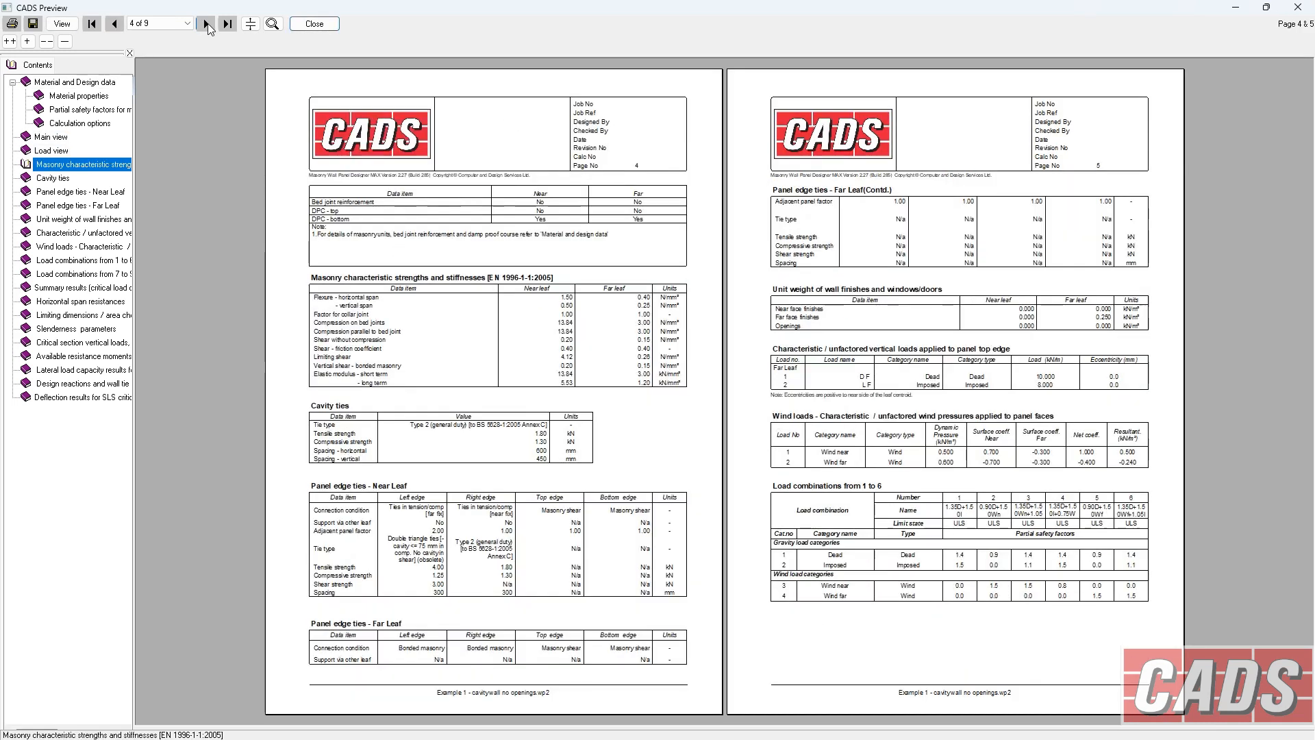
click(206, 24)
click(206, 24)
click(207, 24)
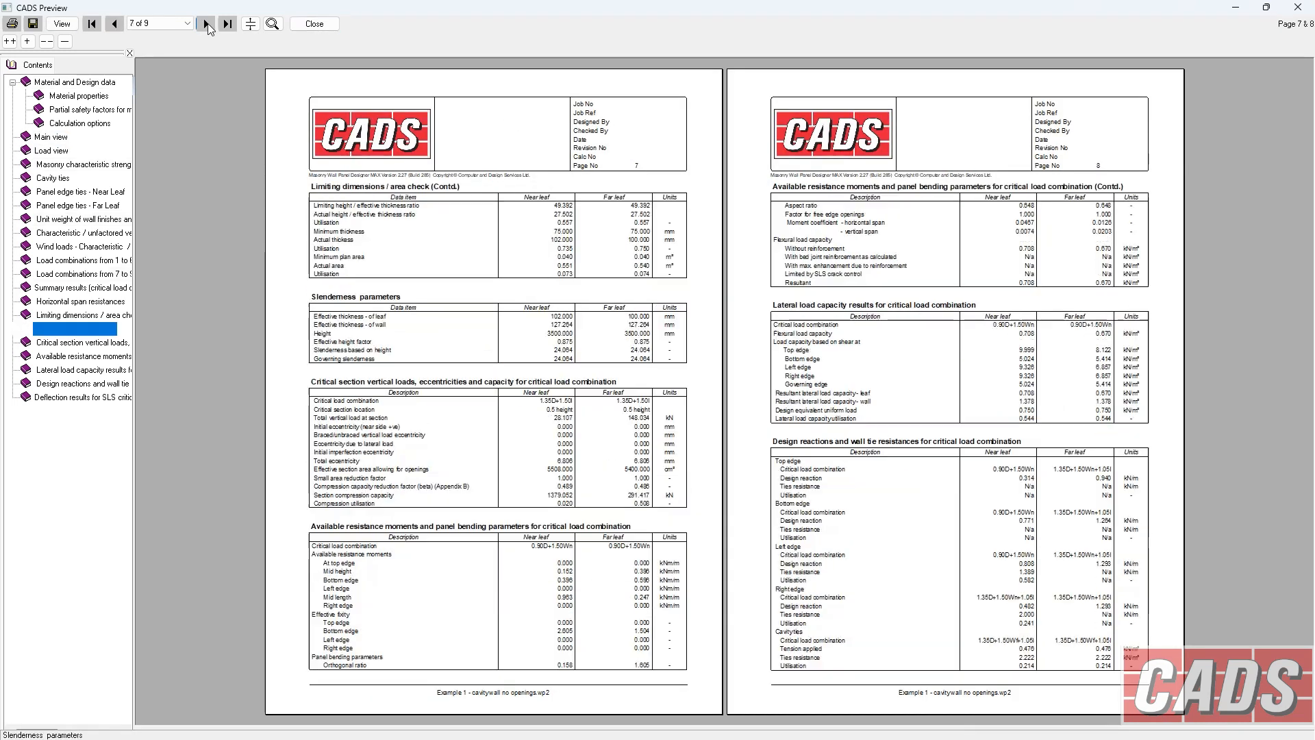
click(206, 24)
click(206, 23)
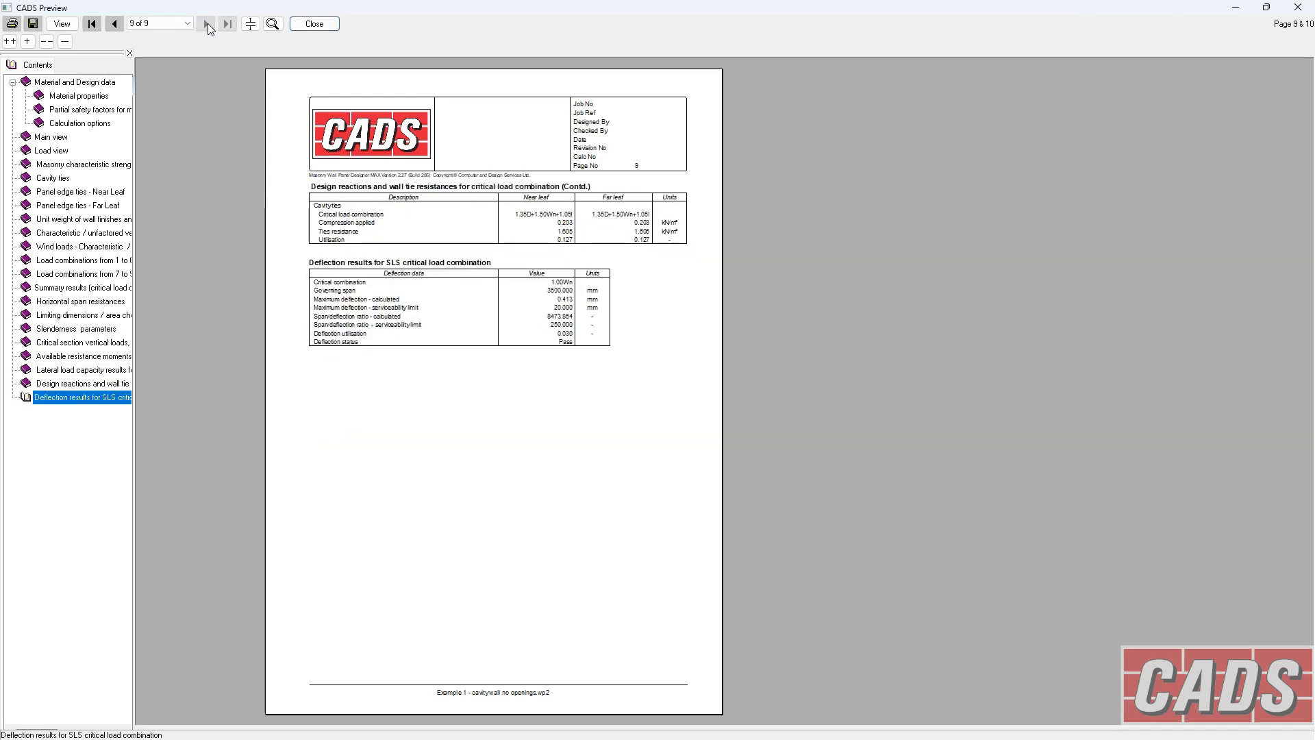
click(314, 23)
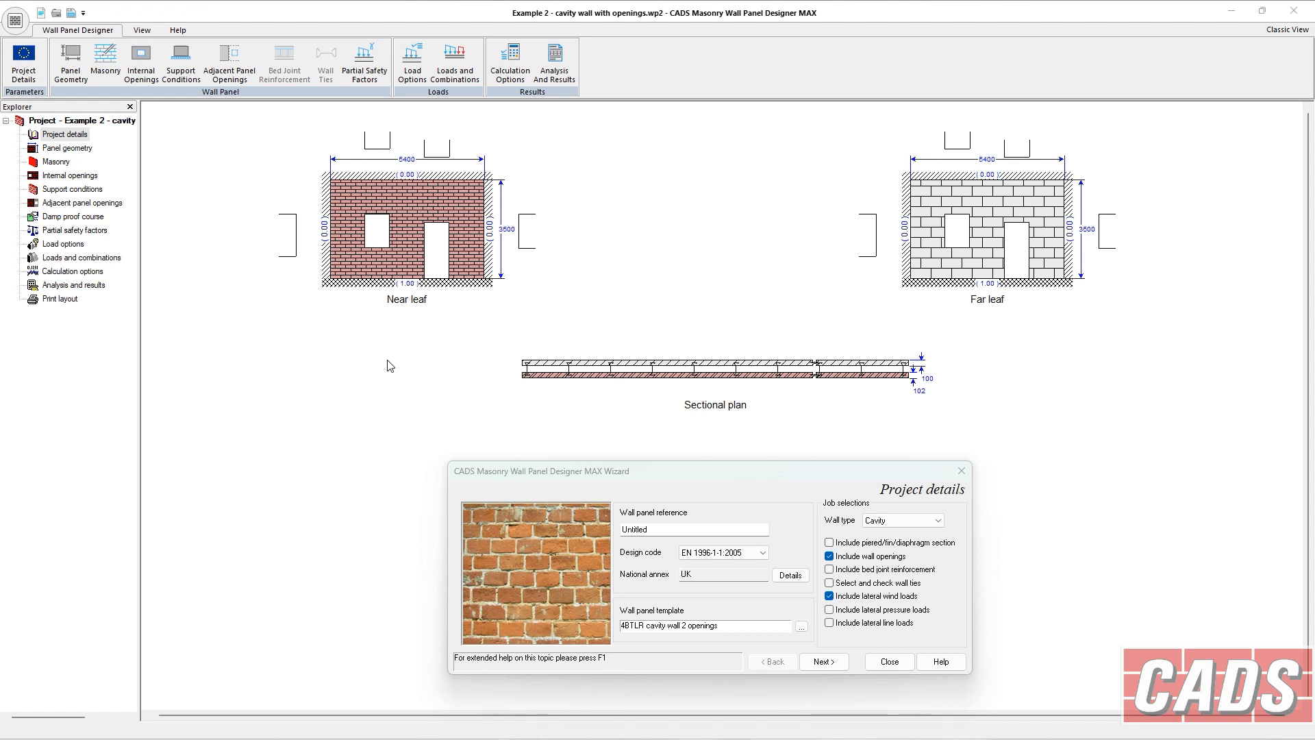
Open the internal openings page and read its help topic, widening and scrolling the help window before closing it.
click(67, 180)
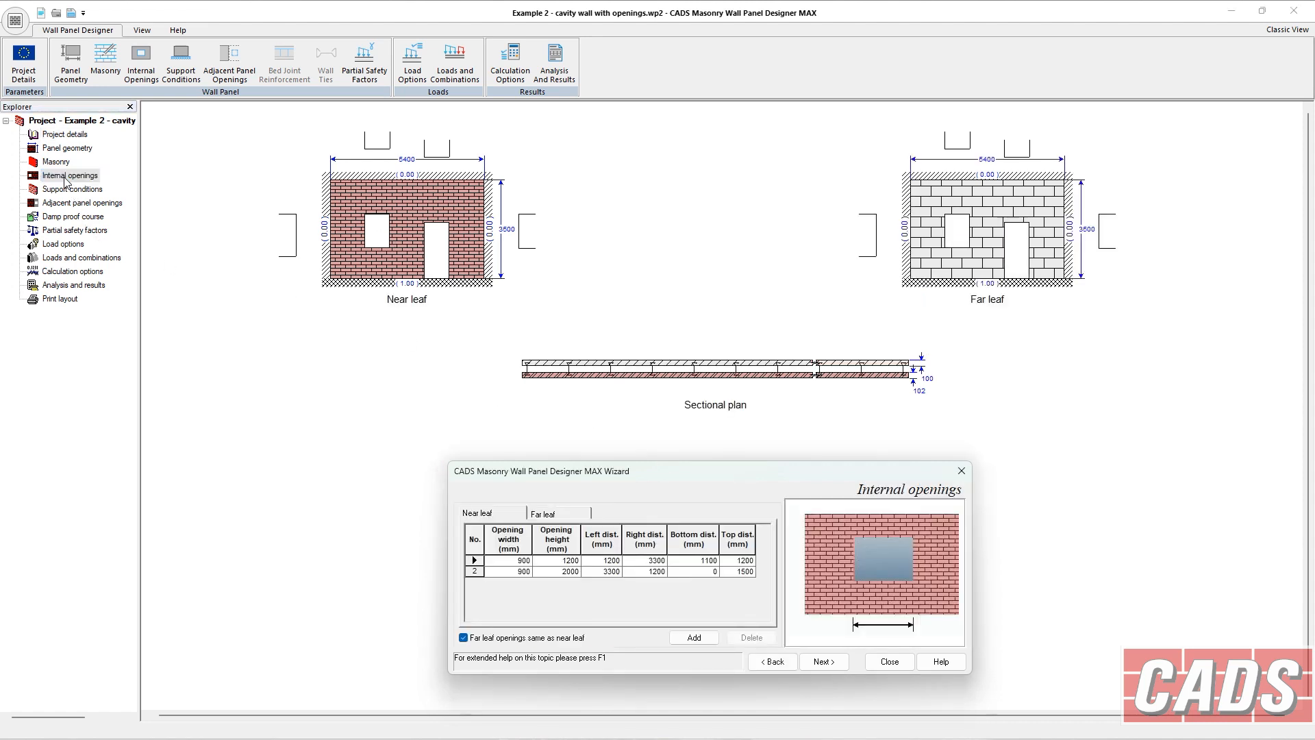
click(943, 661)
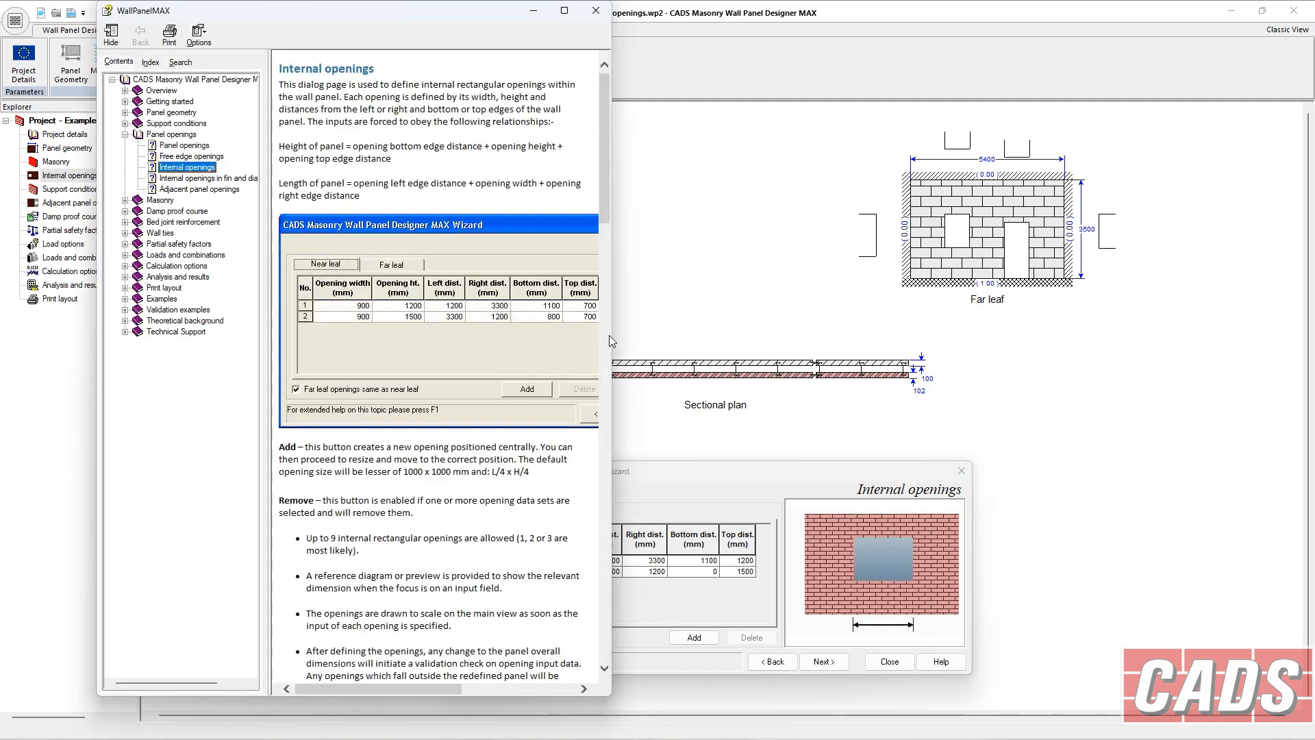
drag(611, 335, 981, 339)
scroll(565, 379, down, 20)
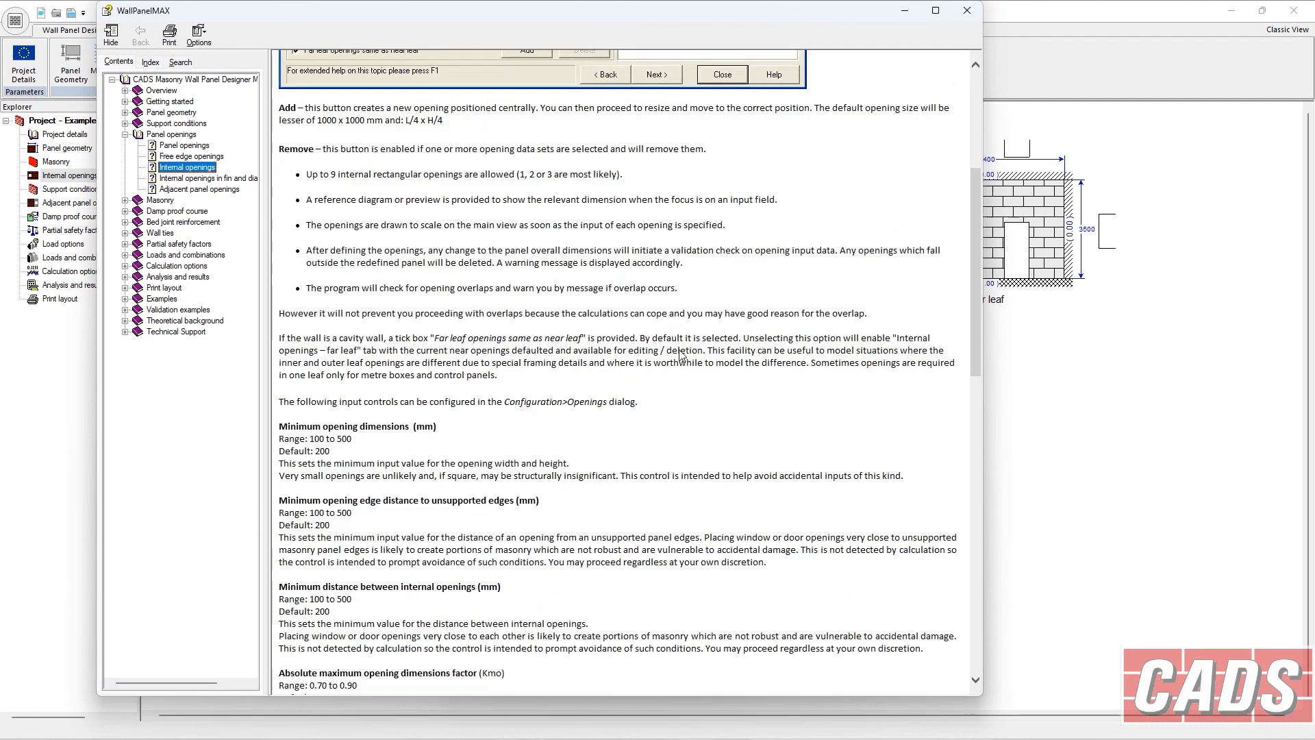
scroll(565, 379, down, 3)
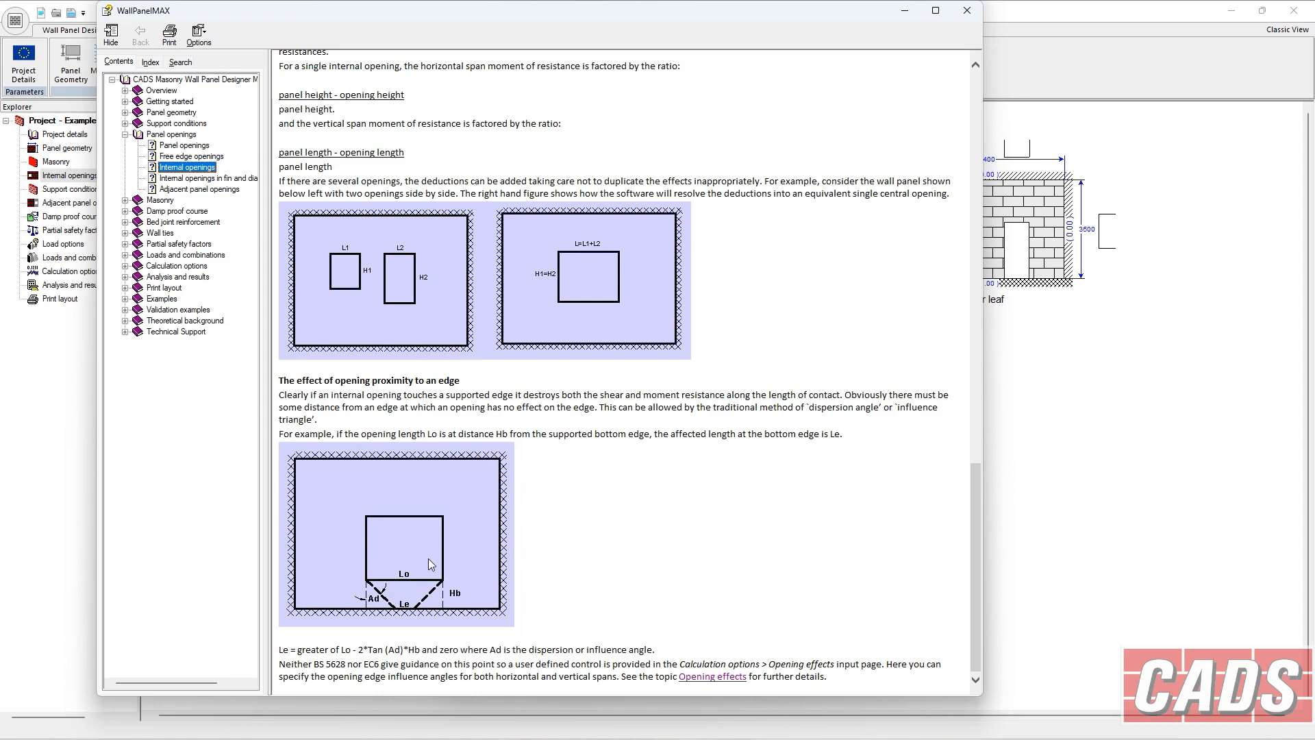
scroll(432, 562, up, 6)
scroll(460, 543, up, 20)
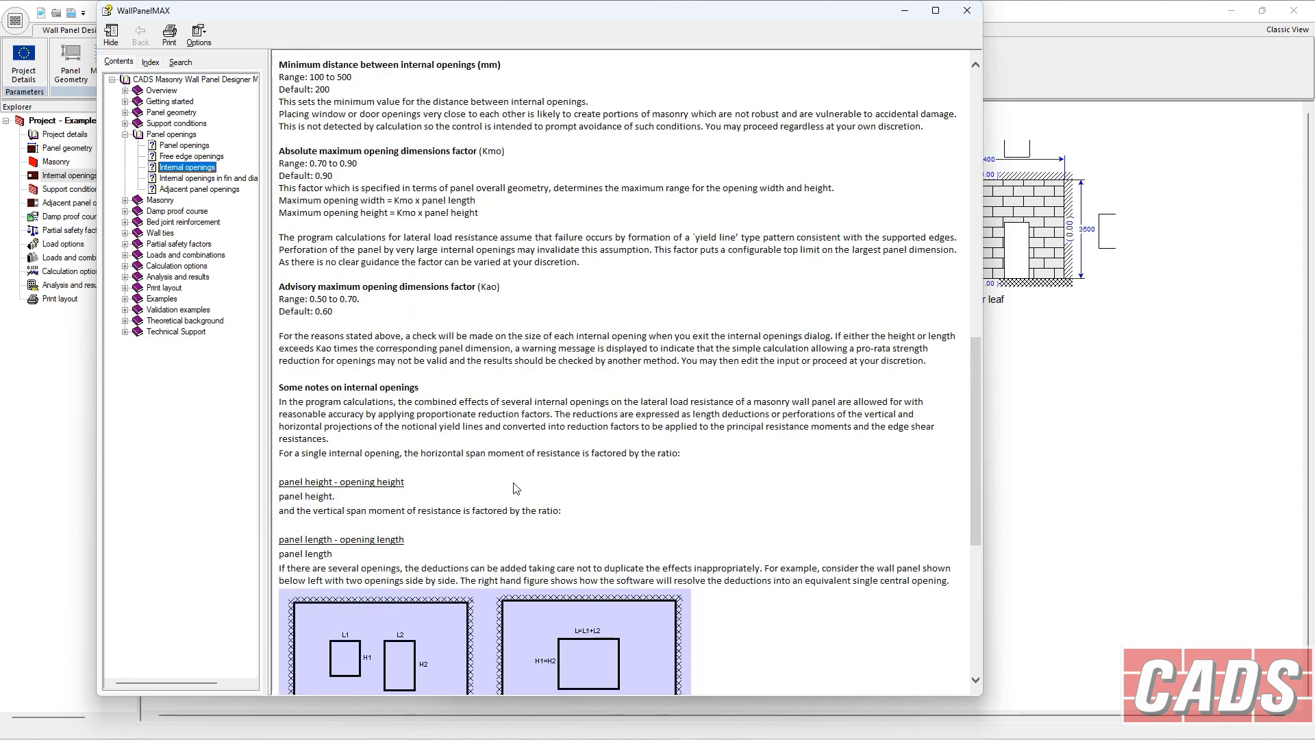
click(967, 10)
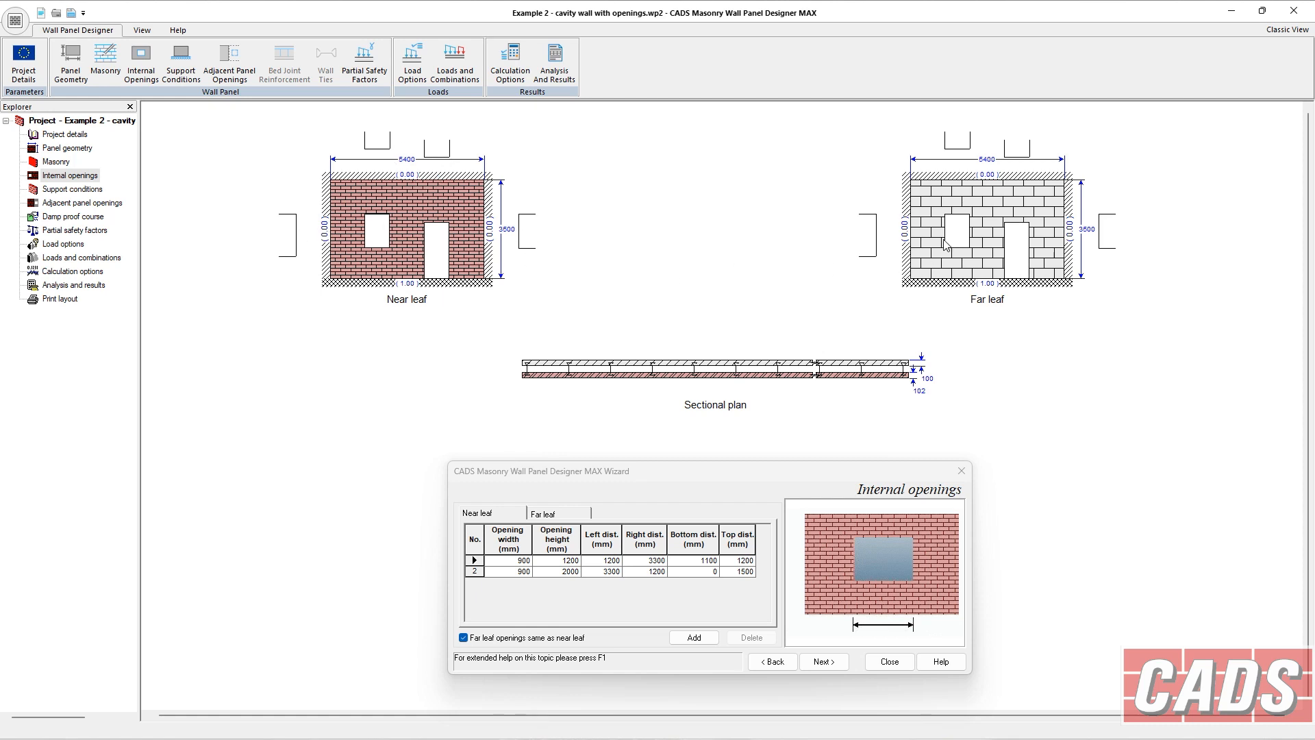
Review the project details and the two internal openings defined for the near leaf.
click(65, 134)
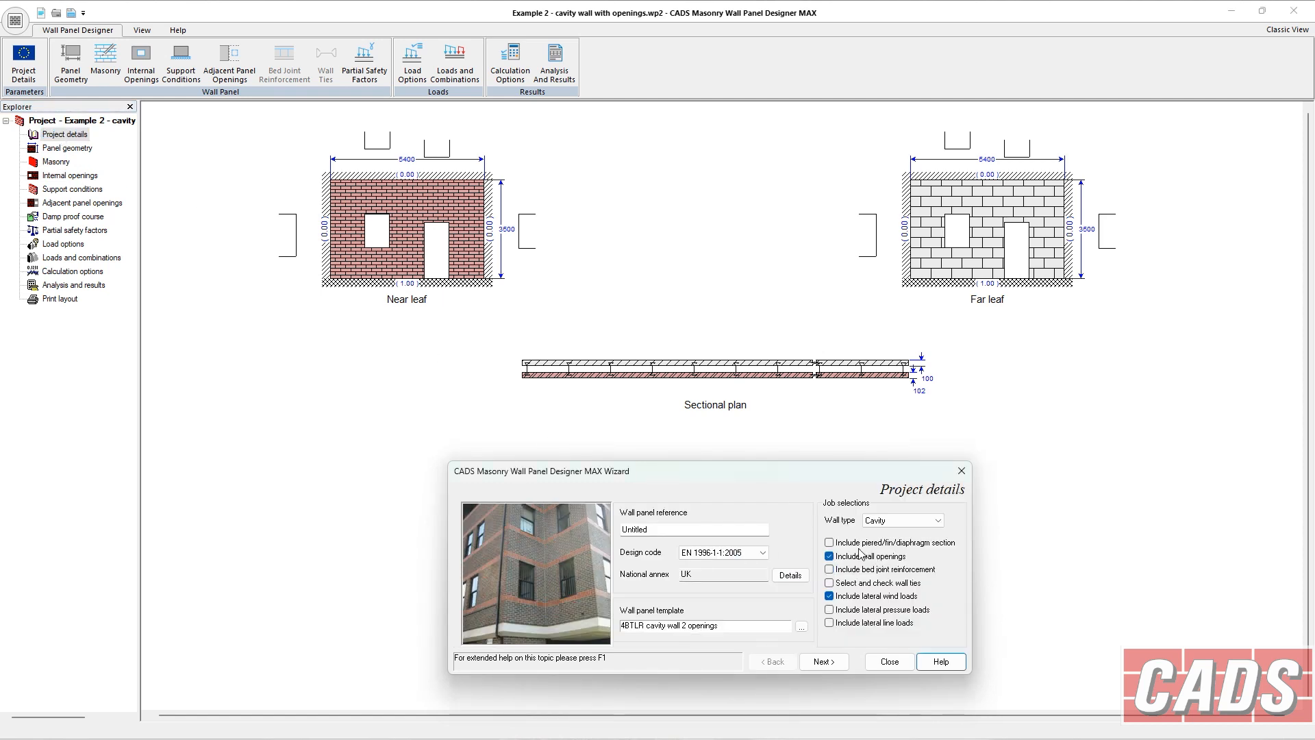
click(96, 179)
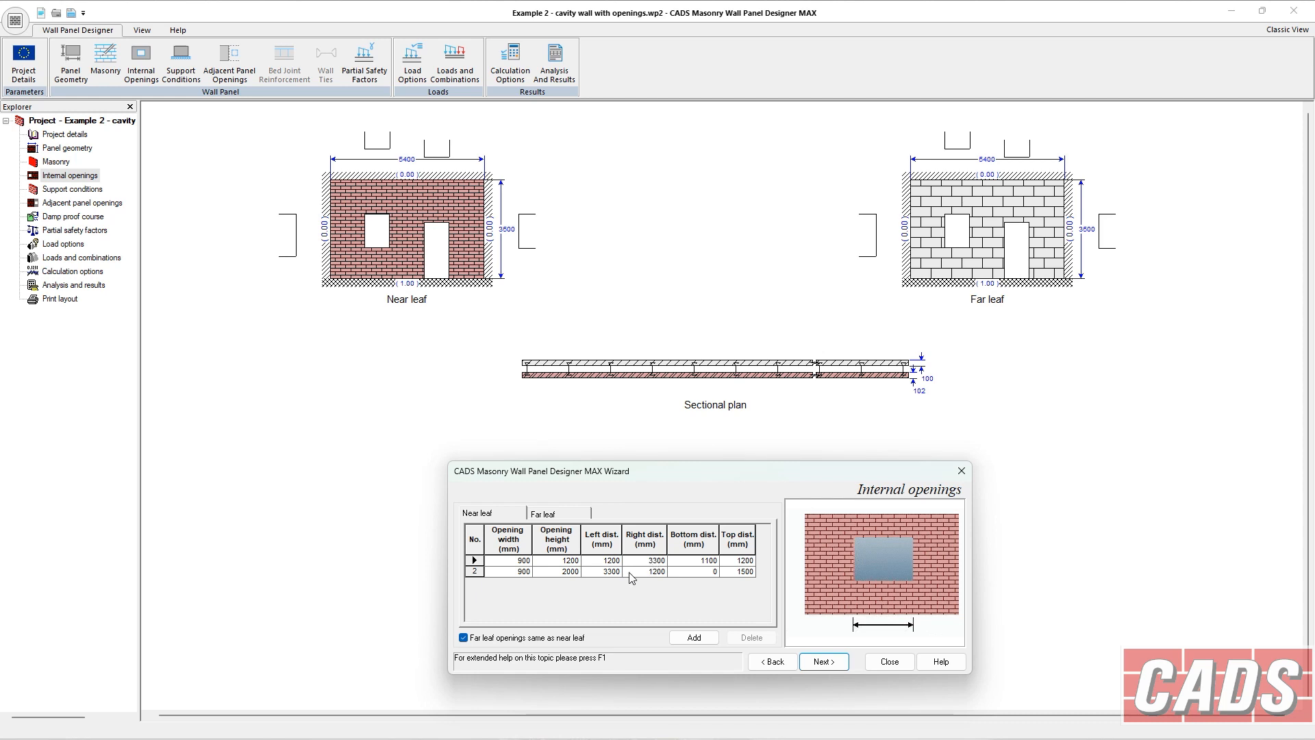
click(474, 568)
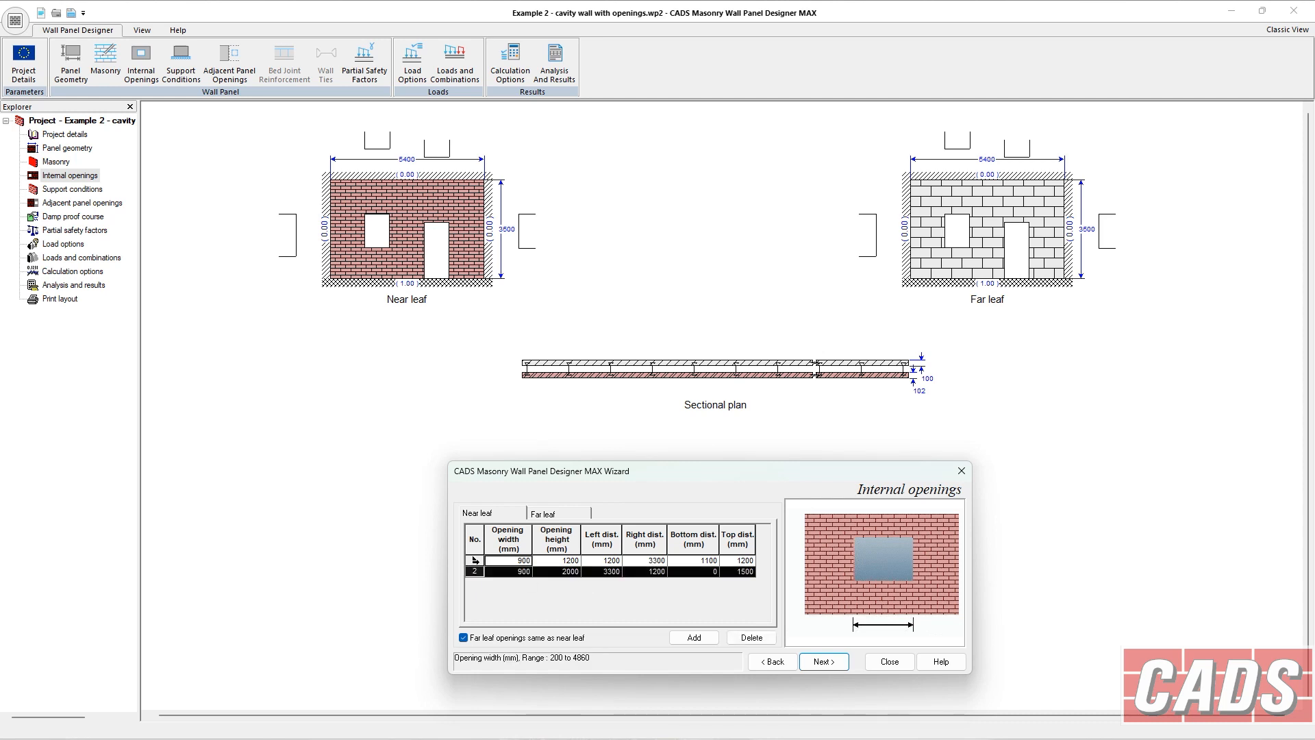
click(475, 561)
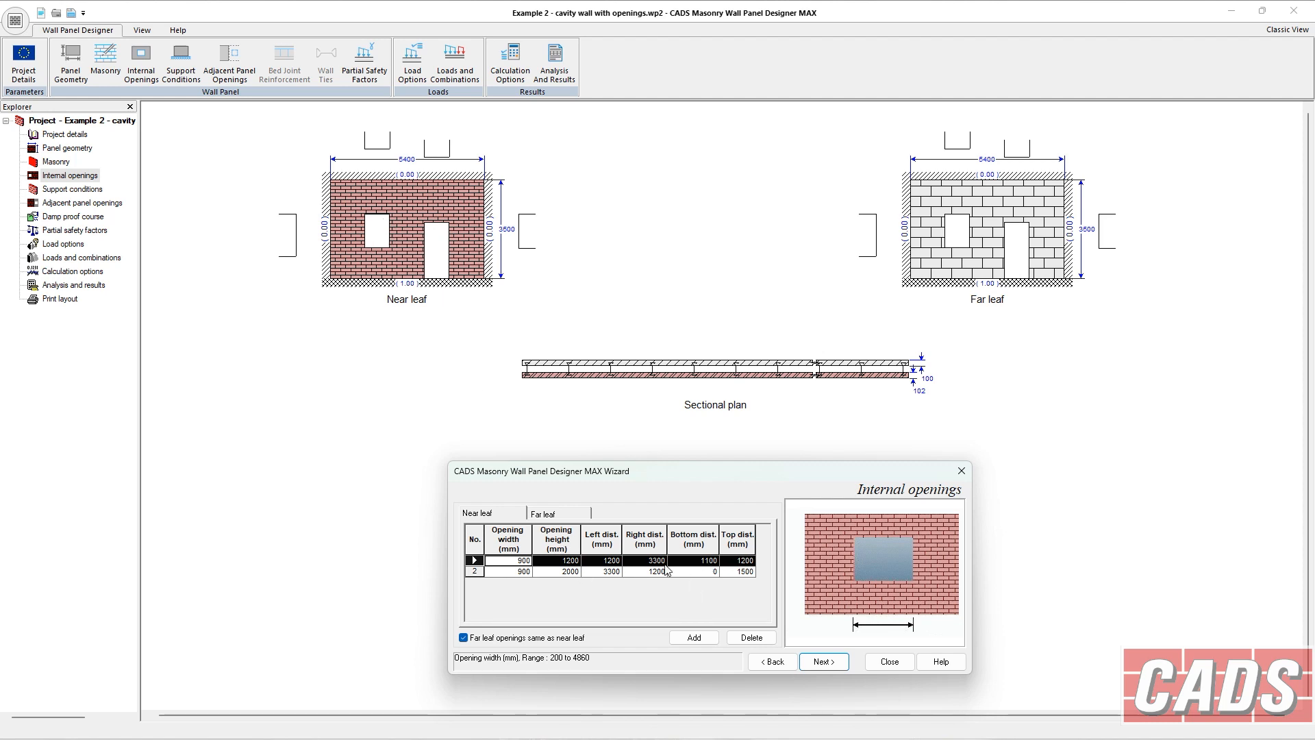
Review the adjacent panel openings on the left, right and top edges.
click(74, 204)
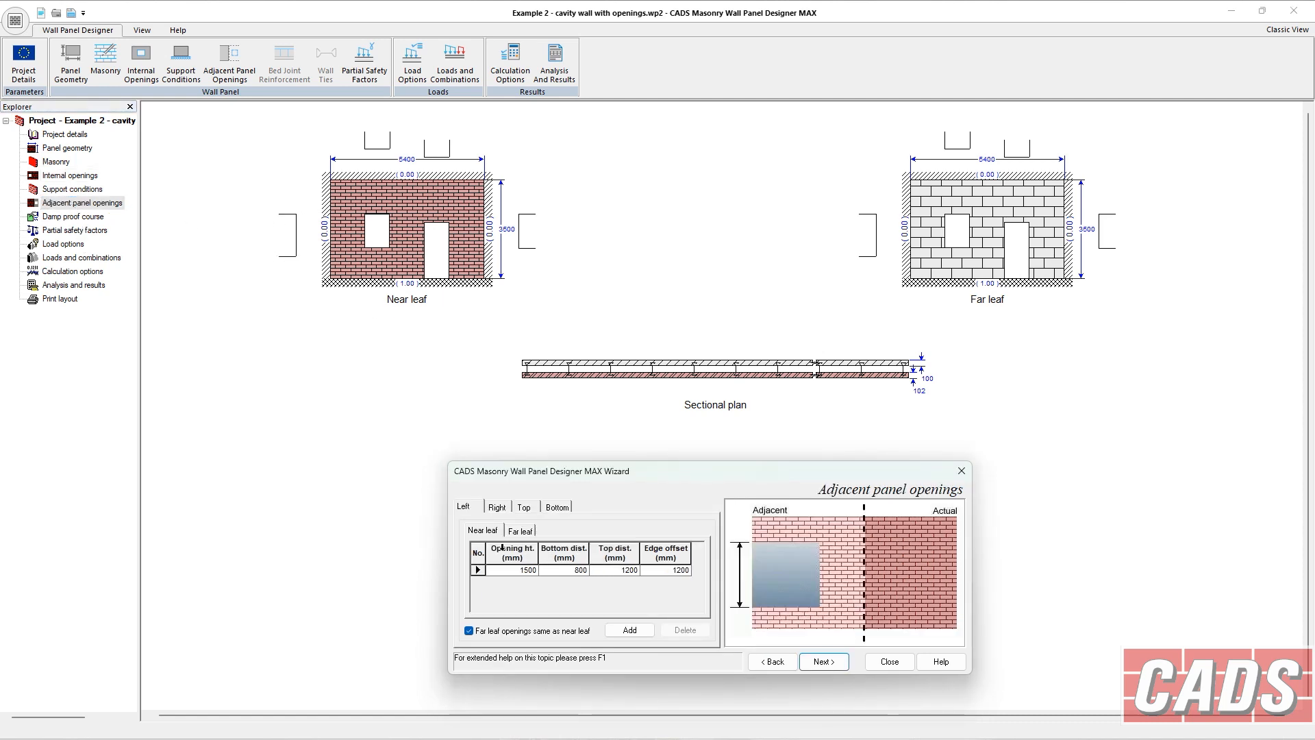
click(510, 571)
click(556, 572)
click(637, 571)
click(656, 572)
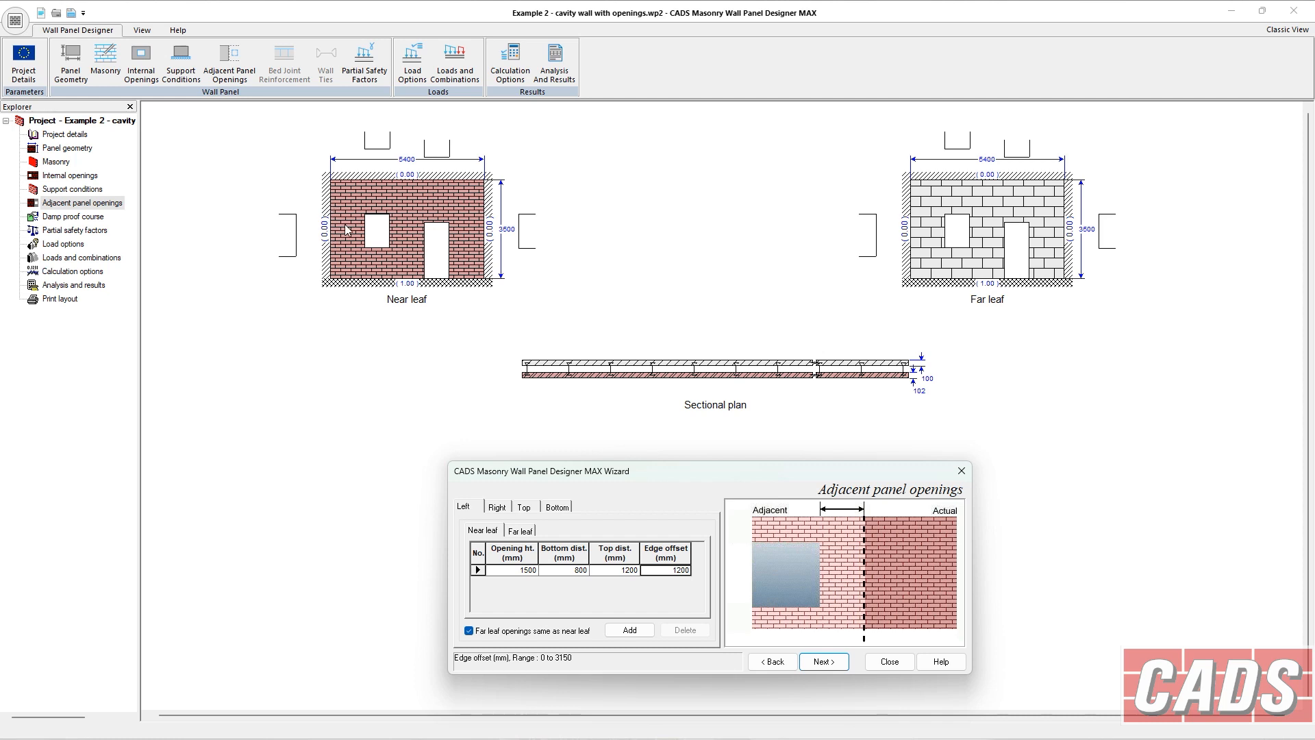
click(498, 507)
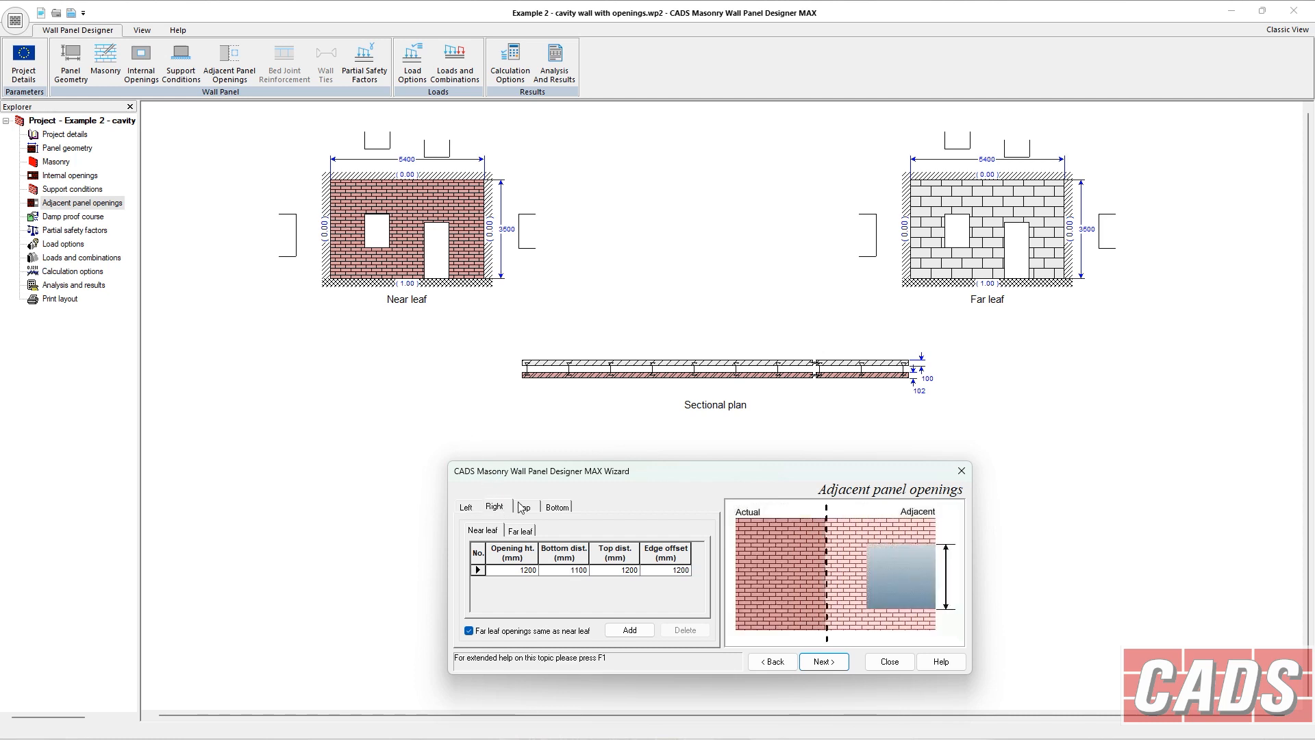
click(523, 508)
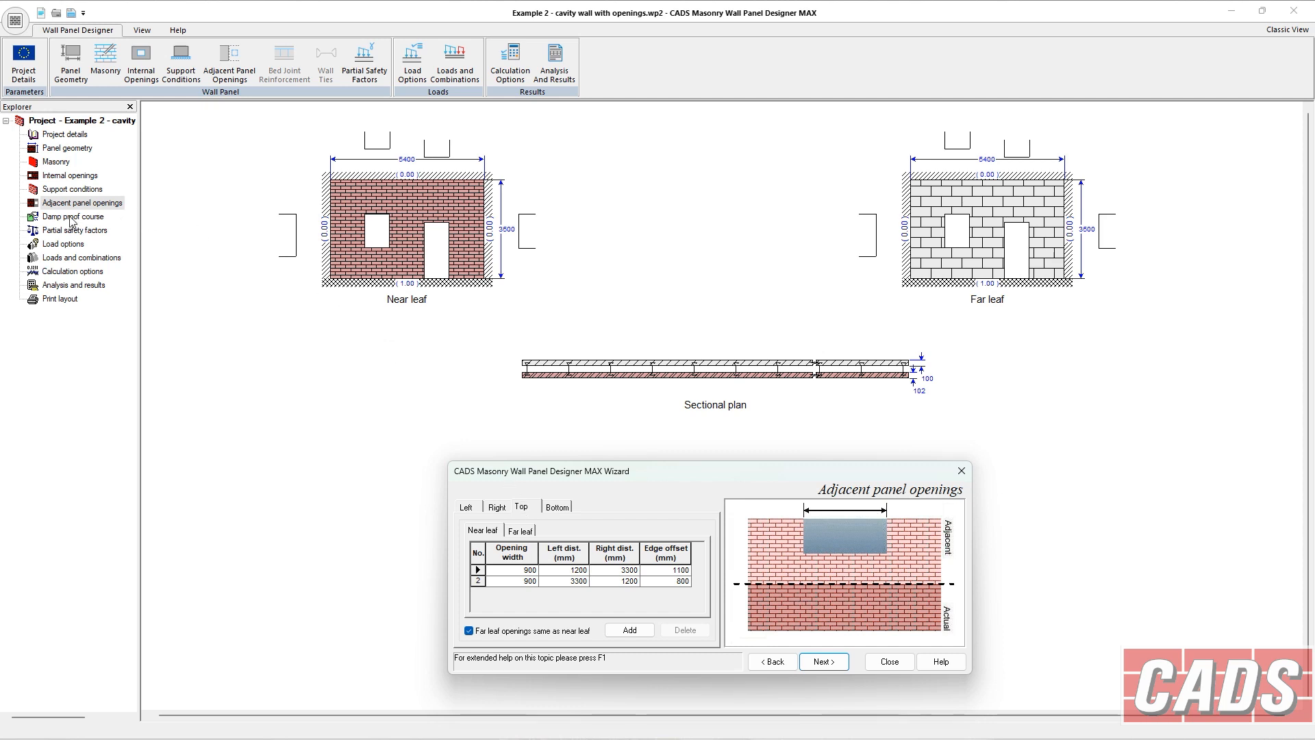
Scroll through the analysis summary results for the wall with openings.
click(74, 285)
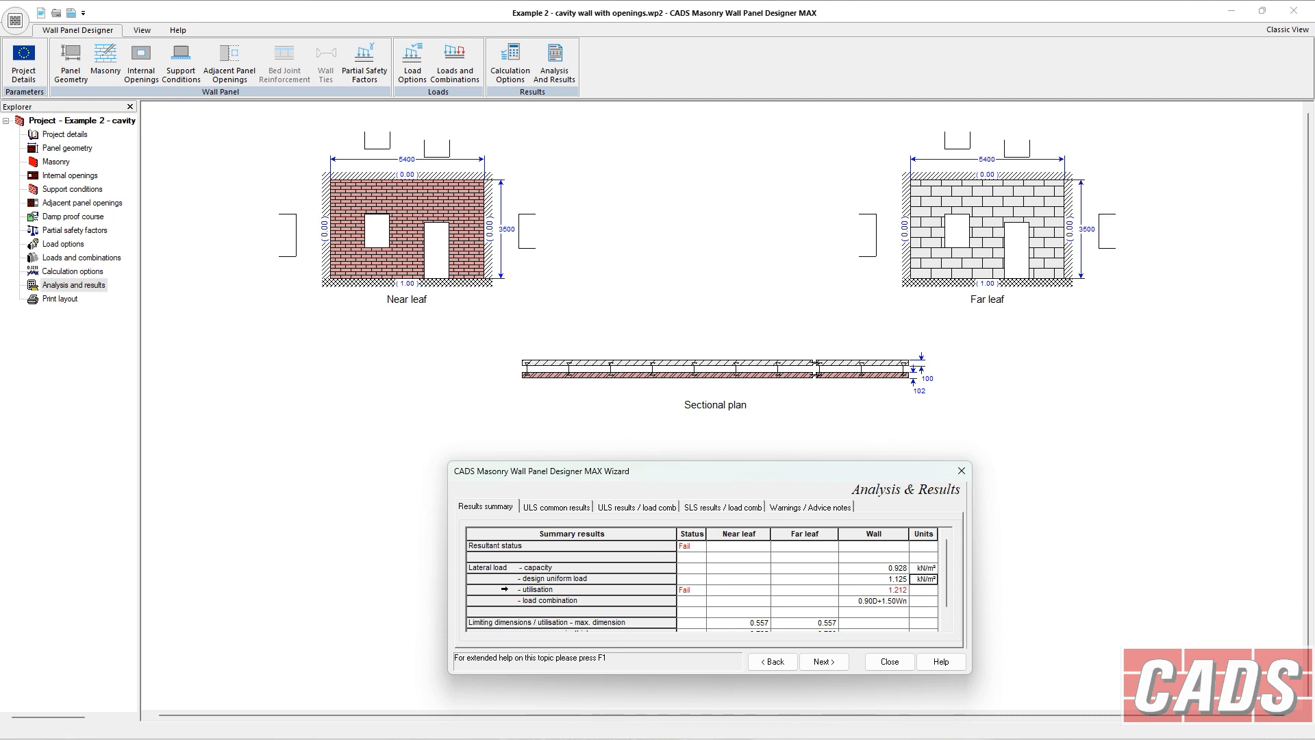
click(947, 626)
click(947, 627)
click(947, 626)
click(947, 626)
click(947, 626)
click(947, 626)
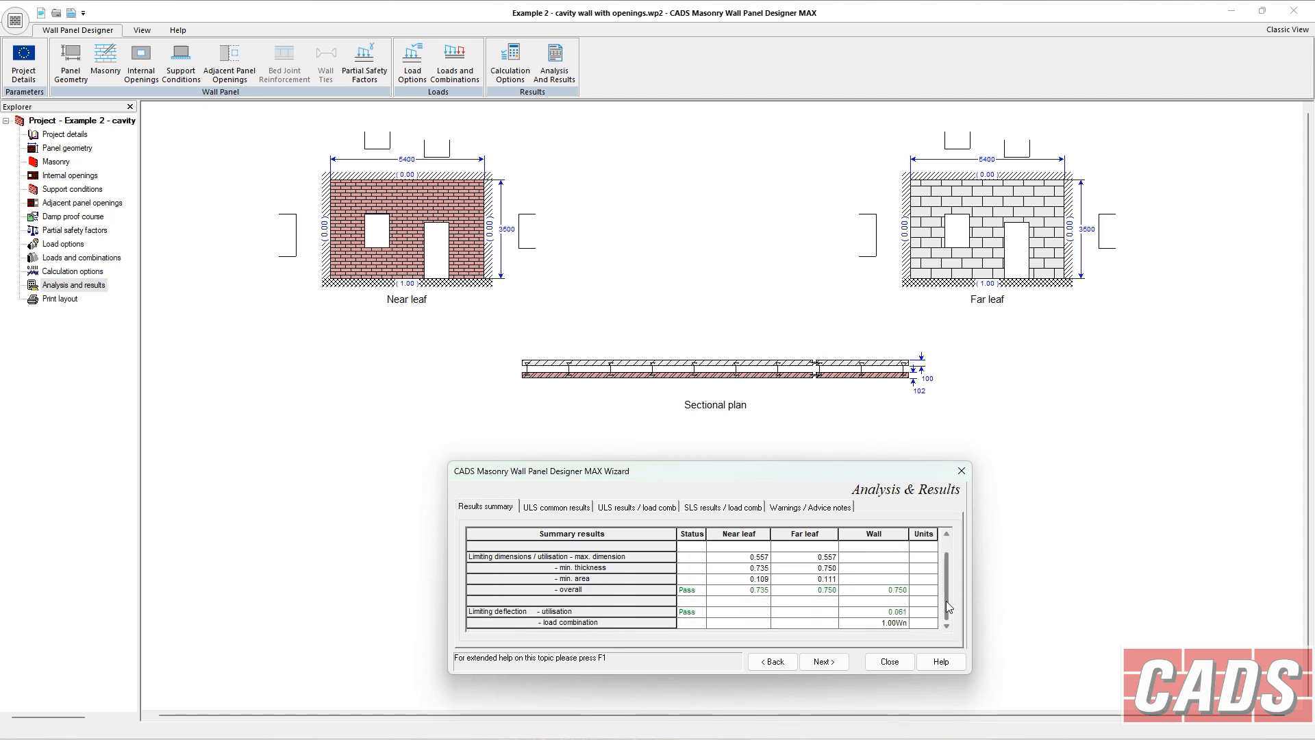
click(947, 542)
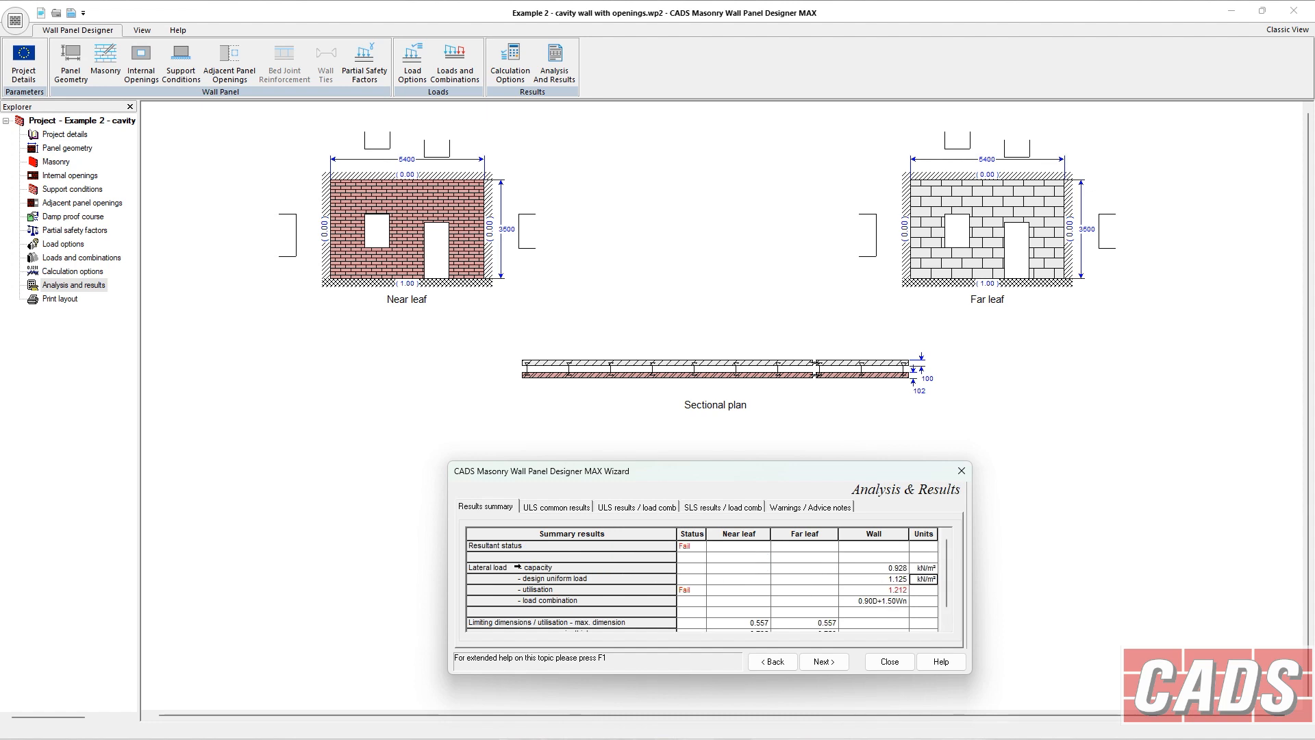
click(878, 569)
Look over the load options and the loads and combinations pages, then return to the analysis results.
click(65, 248)
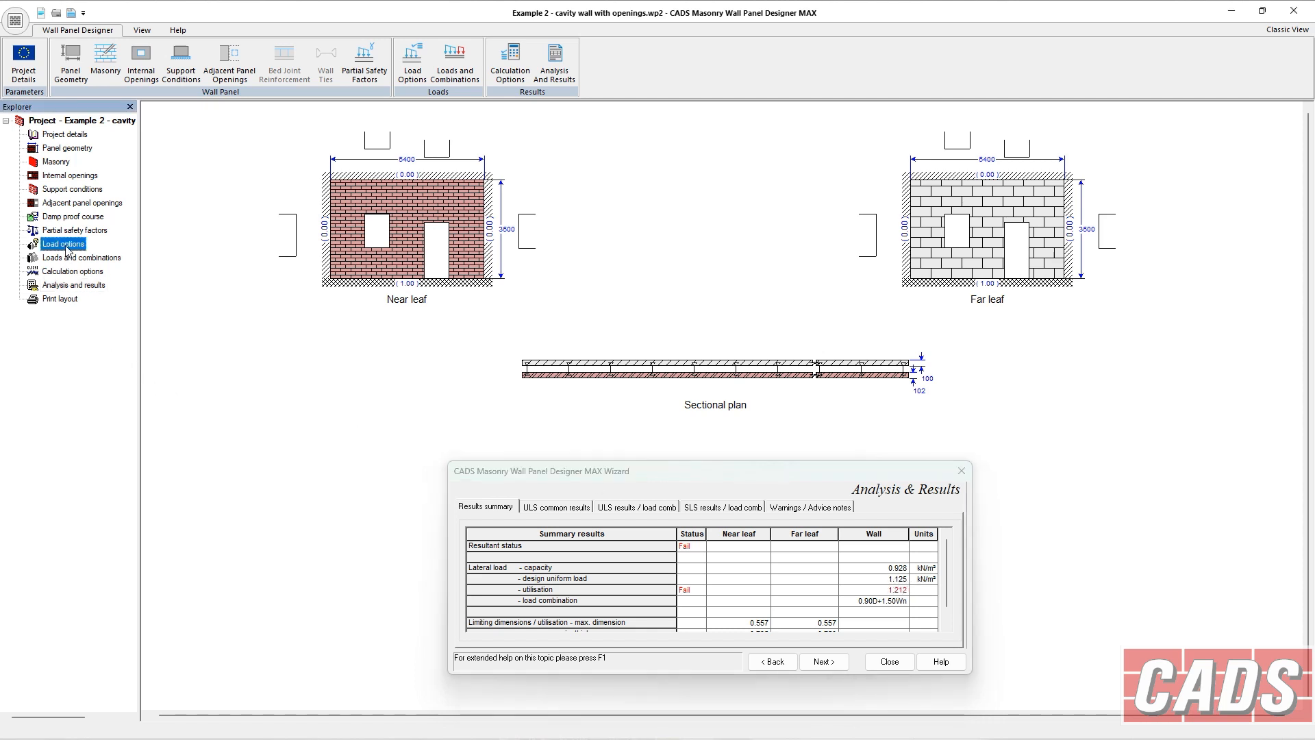
click(103, 258)
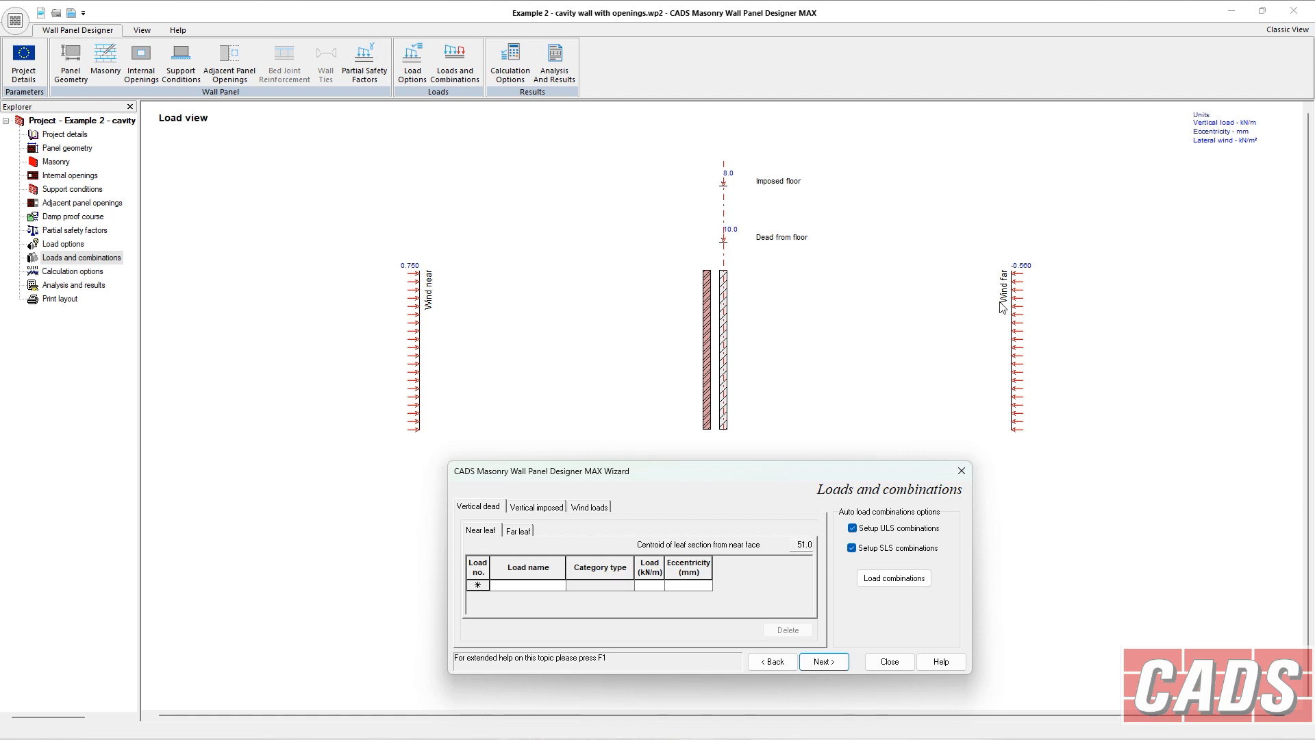
click(96, 285)
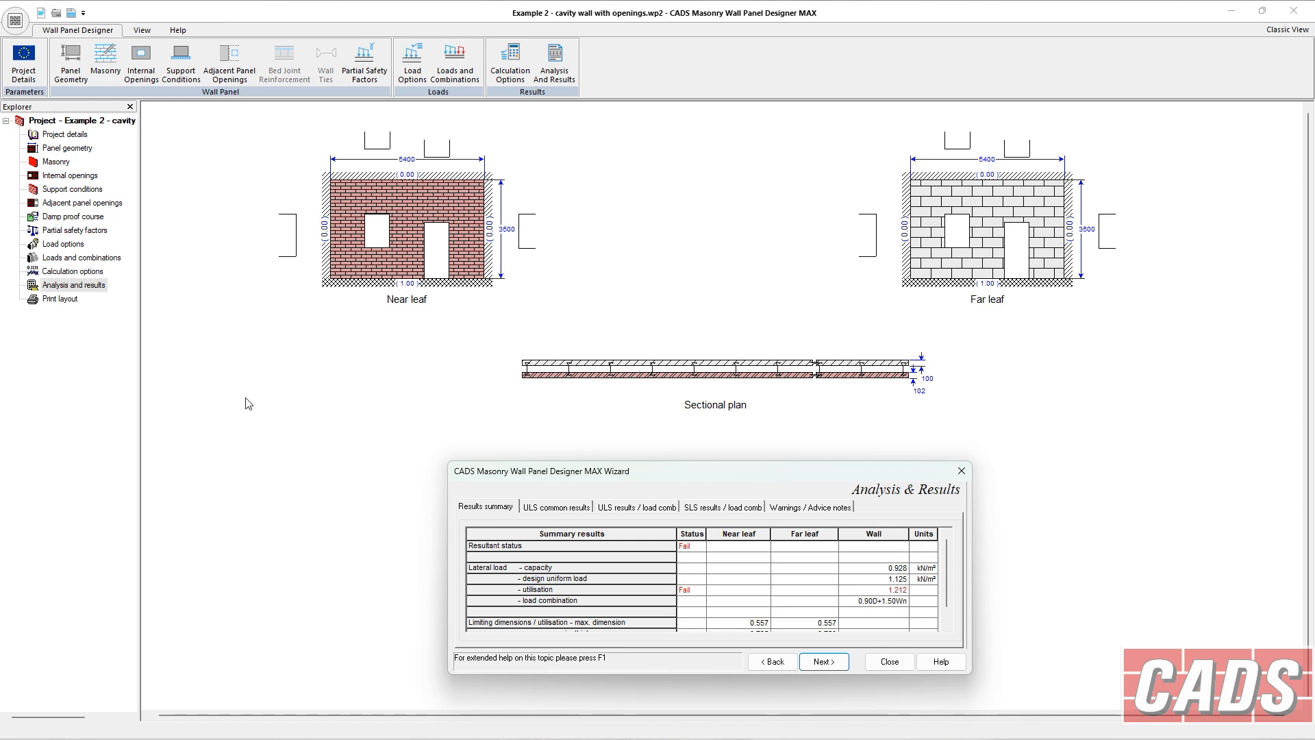
Enable bed joint reinforcement in the project details.
click(81, 139)
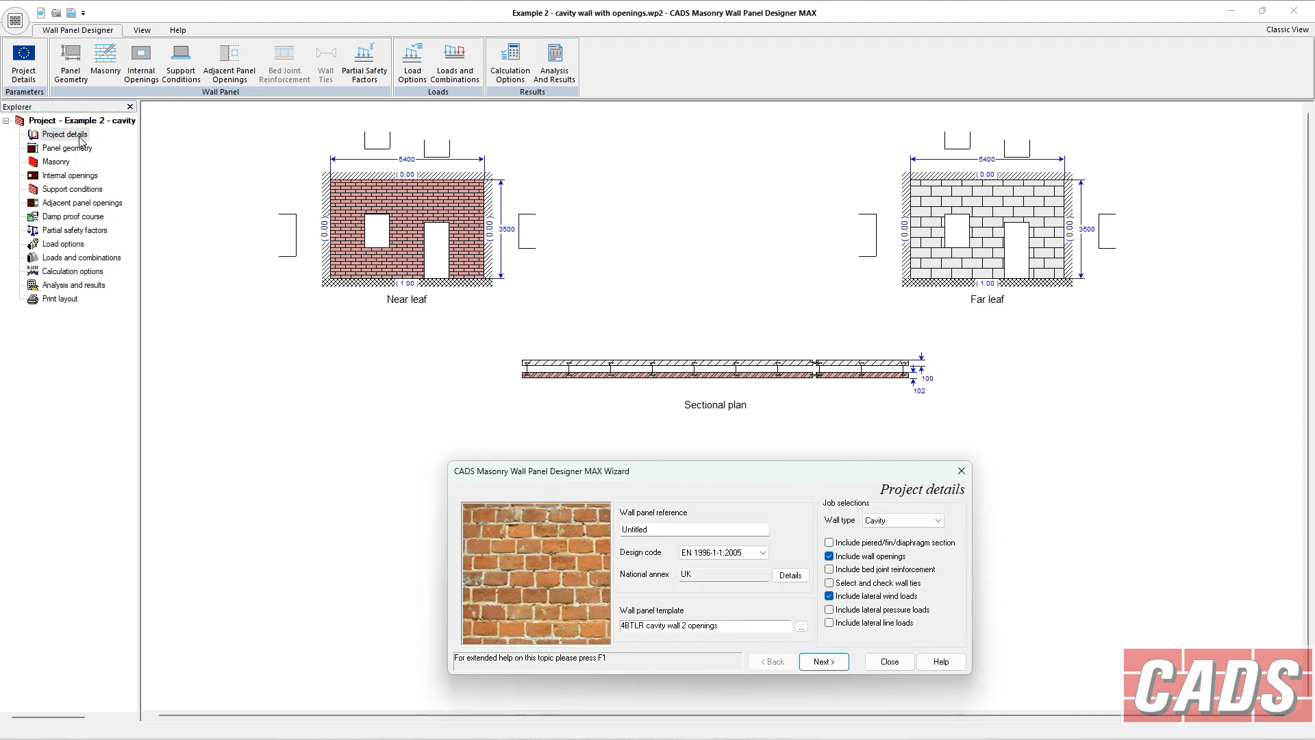
click(834, 572)
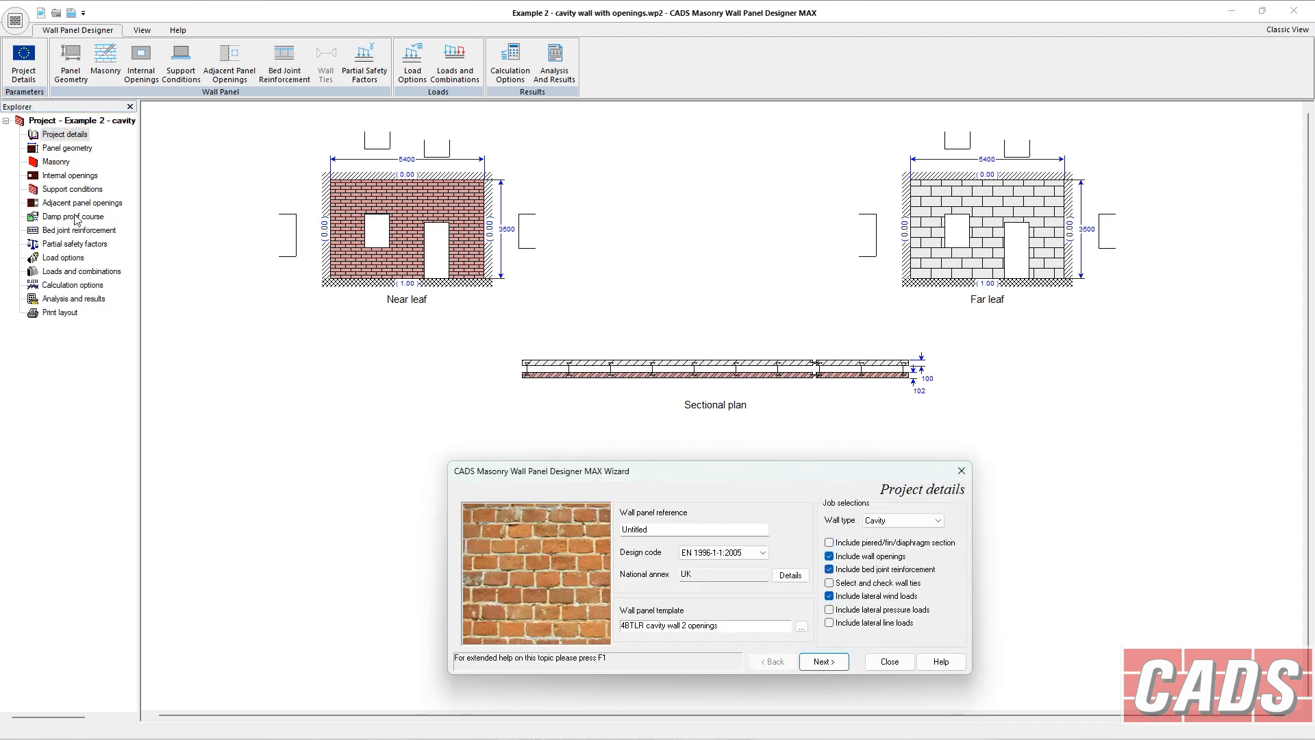
Enable bed joint reinforcement for both the near and far leaves, with the far leaf the same as the near leaf.
click(78, 232)
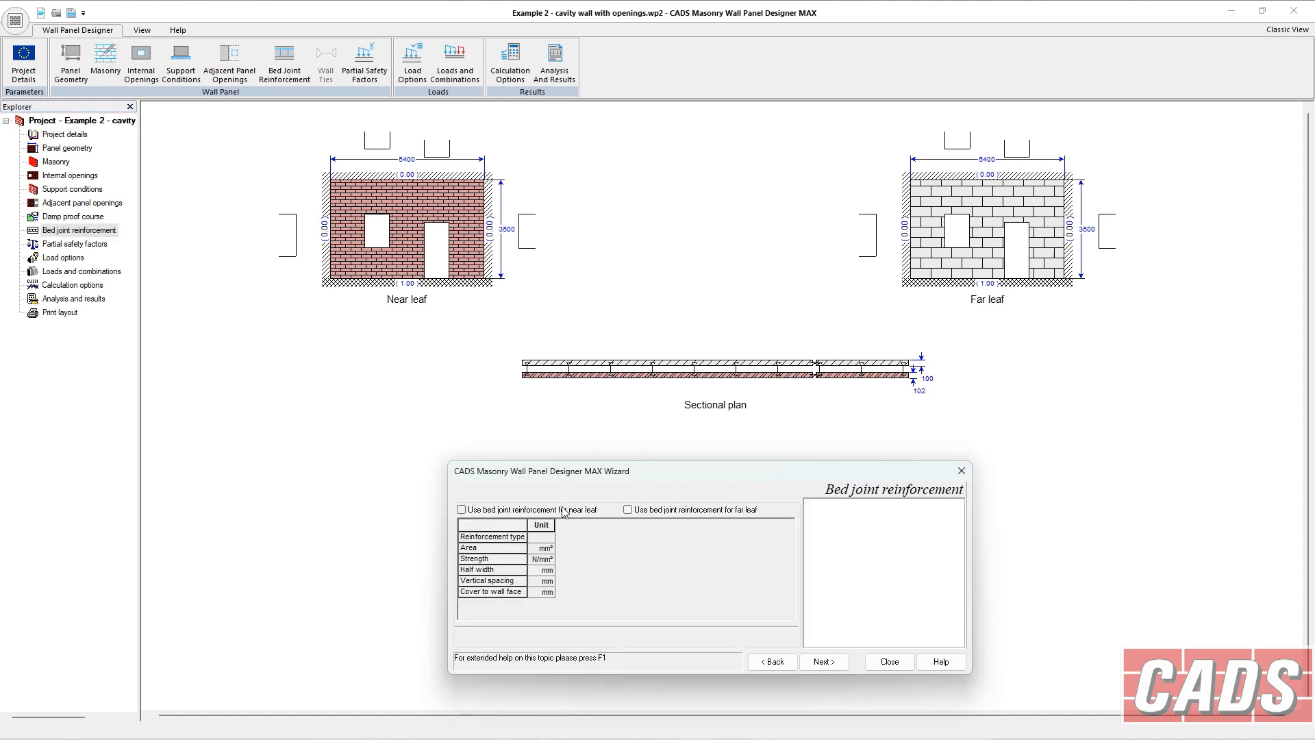
click(587, 511)
click(628, 510)
click(587, 511)
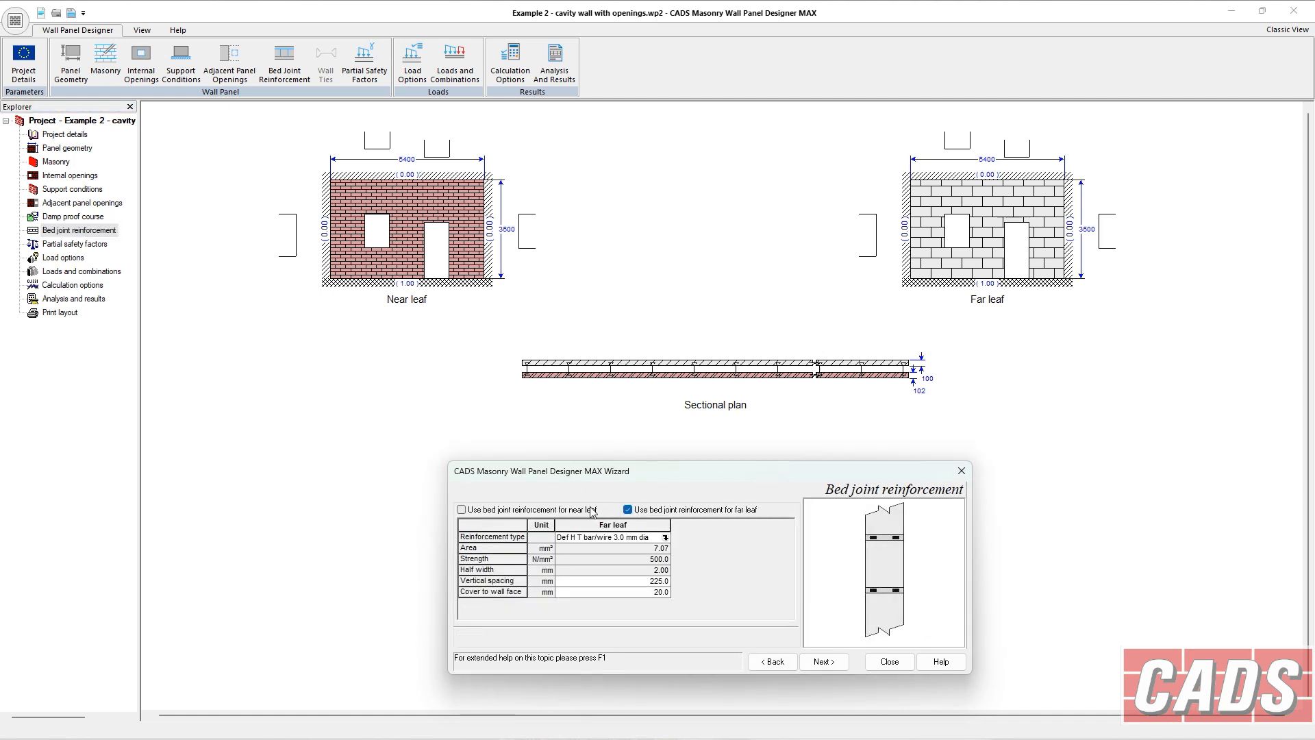
click(647, 513)
click(594, 511)
click(645, 512)
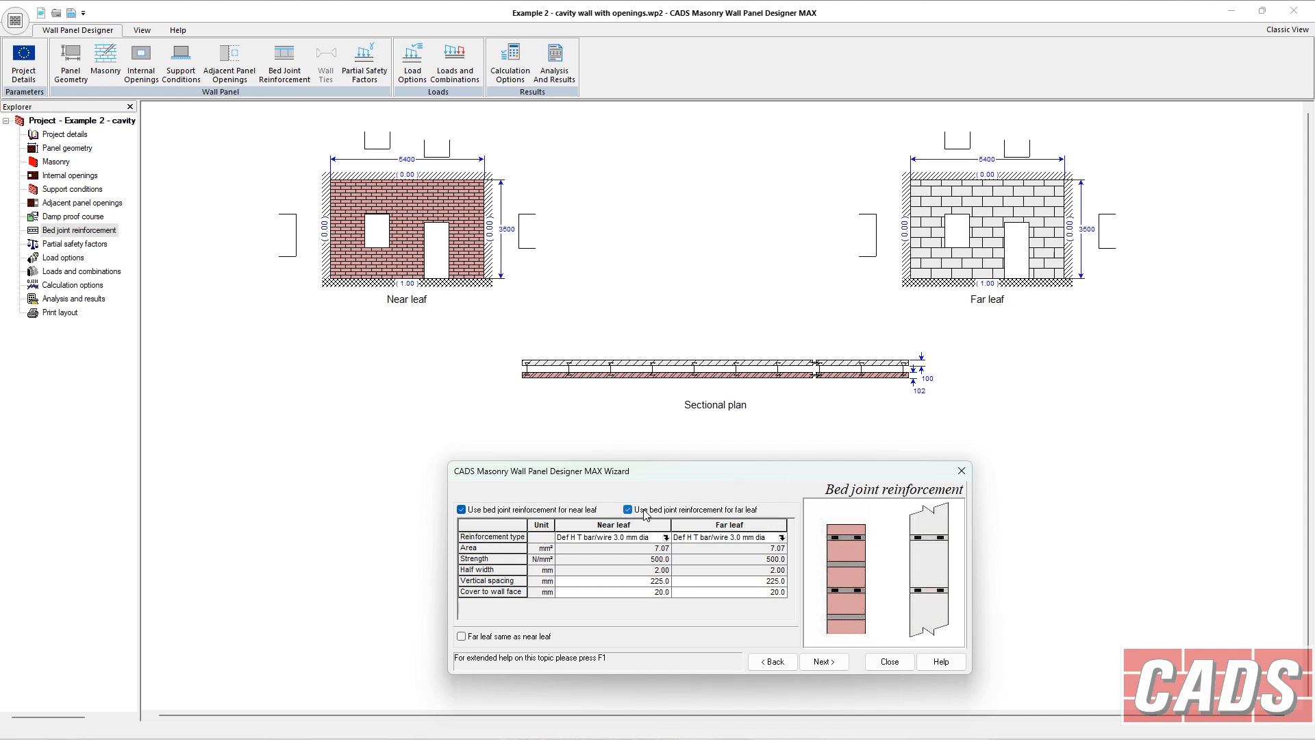
click(581, 511)
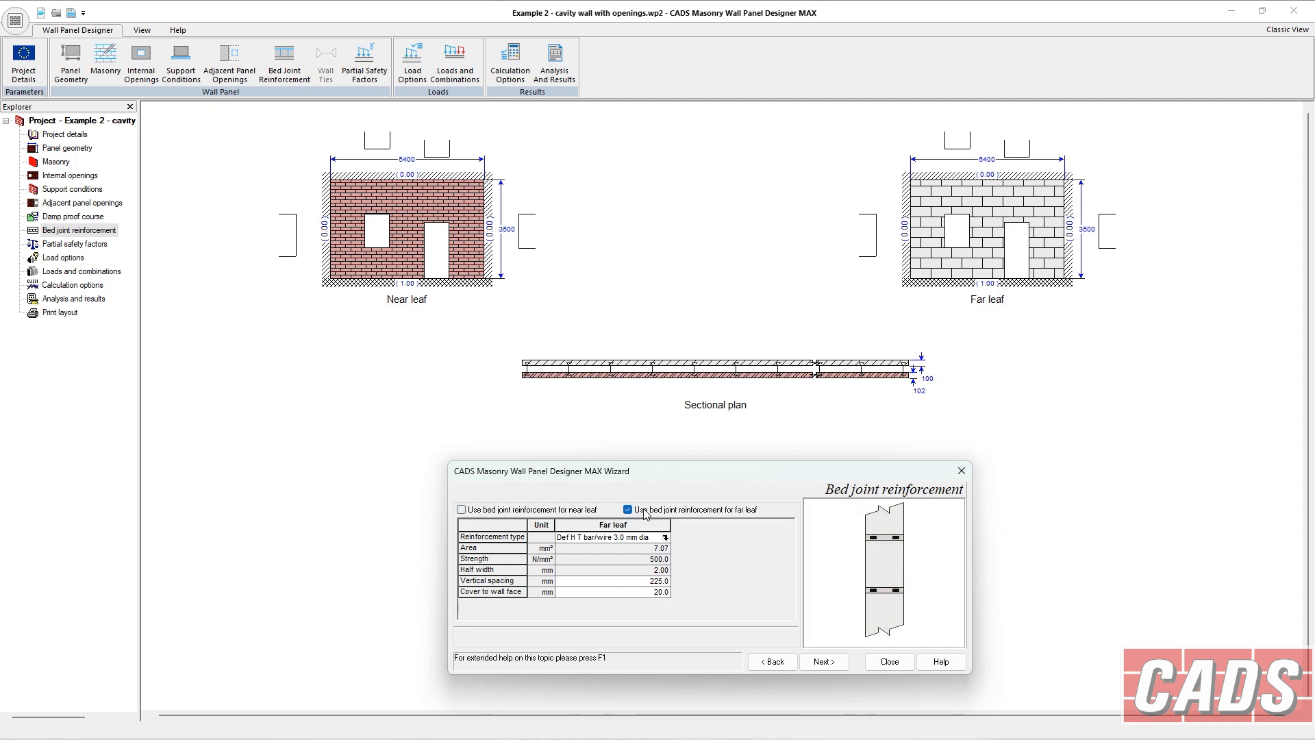
click(504, 511)
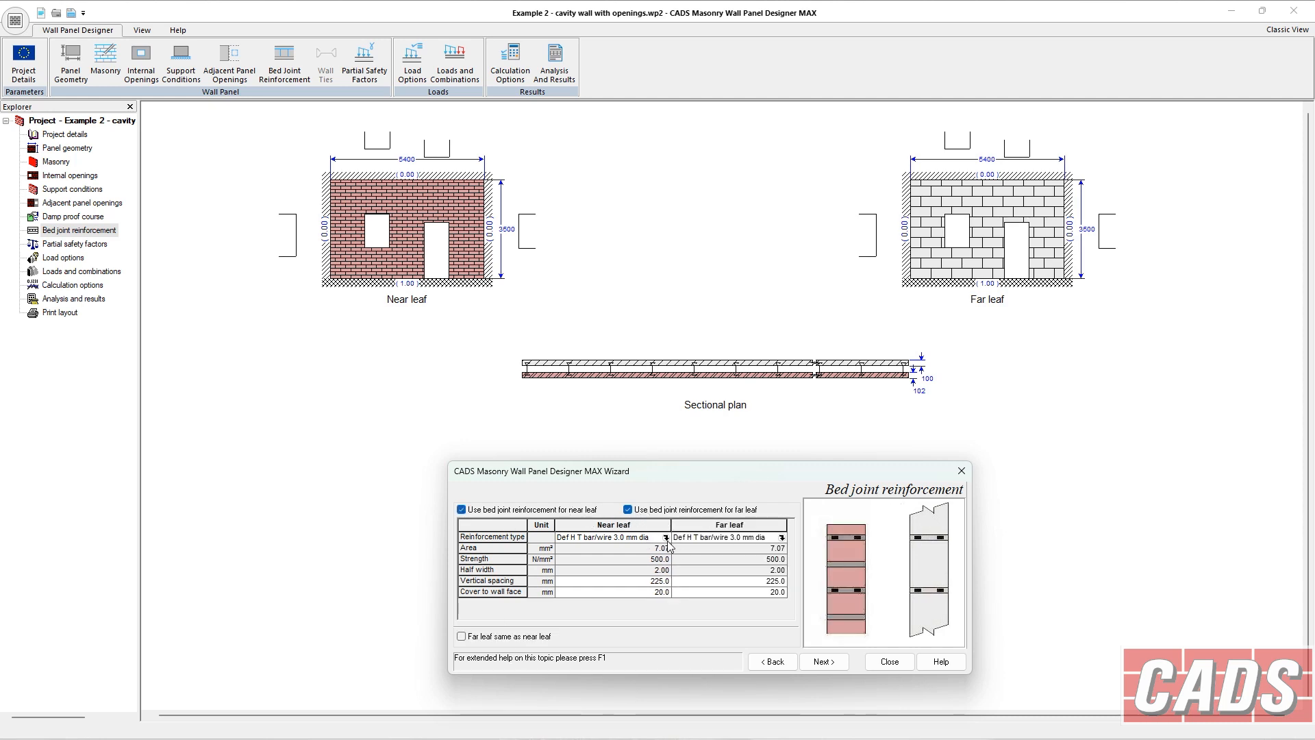
click(507, 637)
Browse the reinforcement type library and choose Def H T bar/wire 3.0 mm dia from the General manufacturer.
click(666, 539)
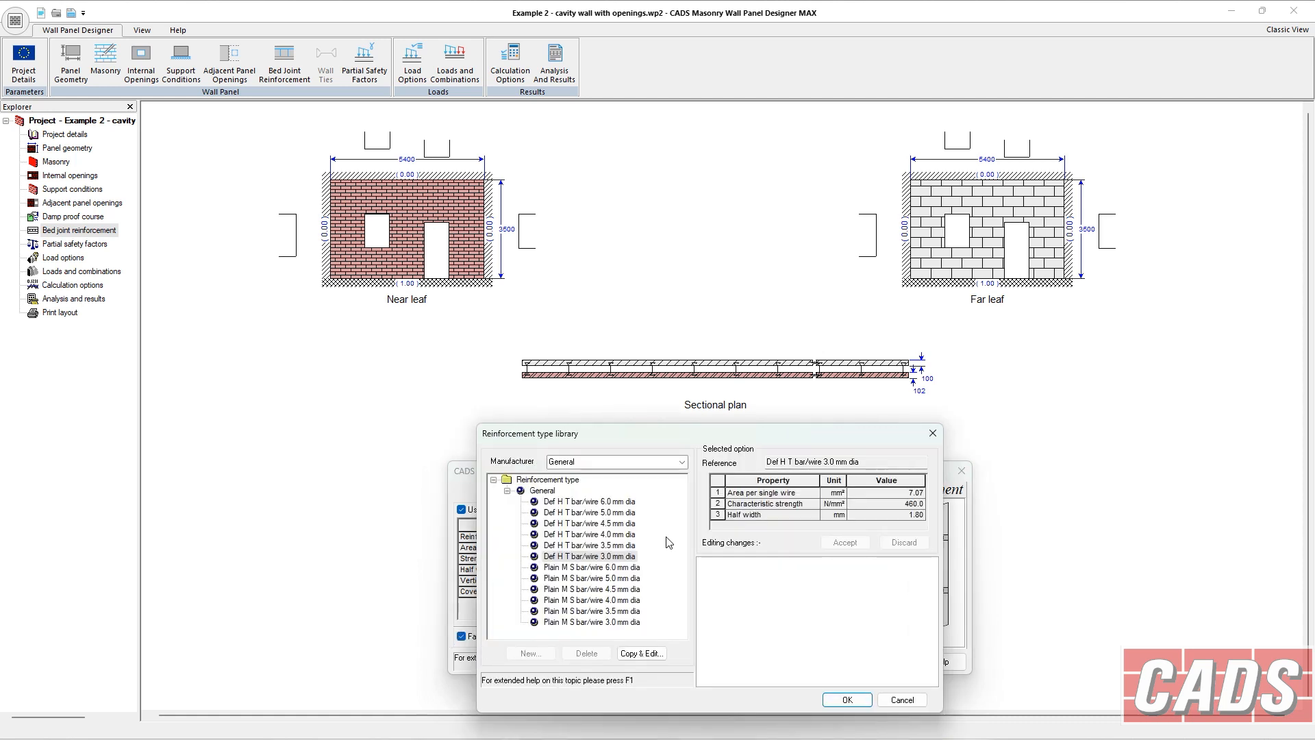
click(602, 547)
click(602, 537)
click(609, 554)
click(683, 463)
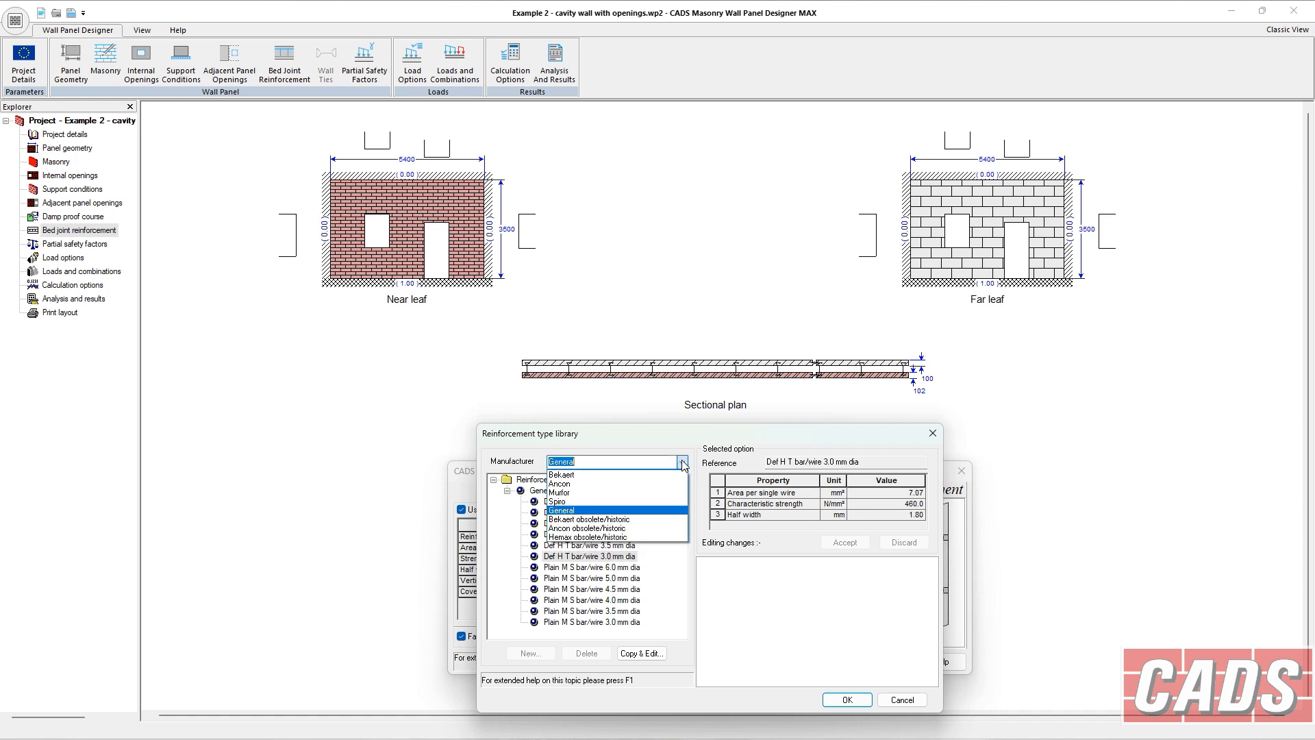
click(674, 474)
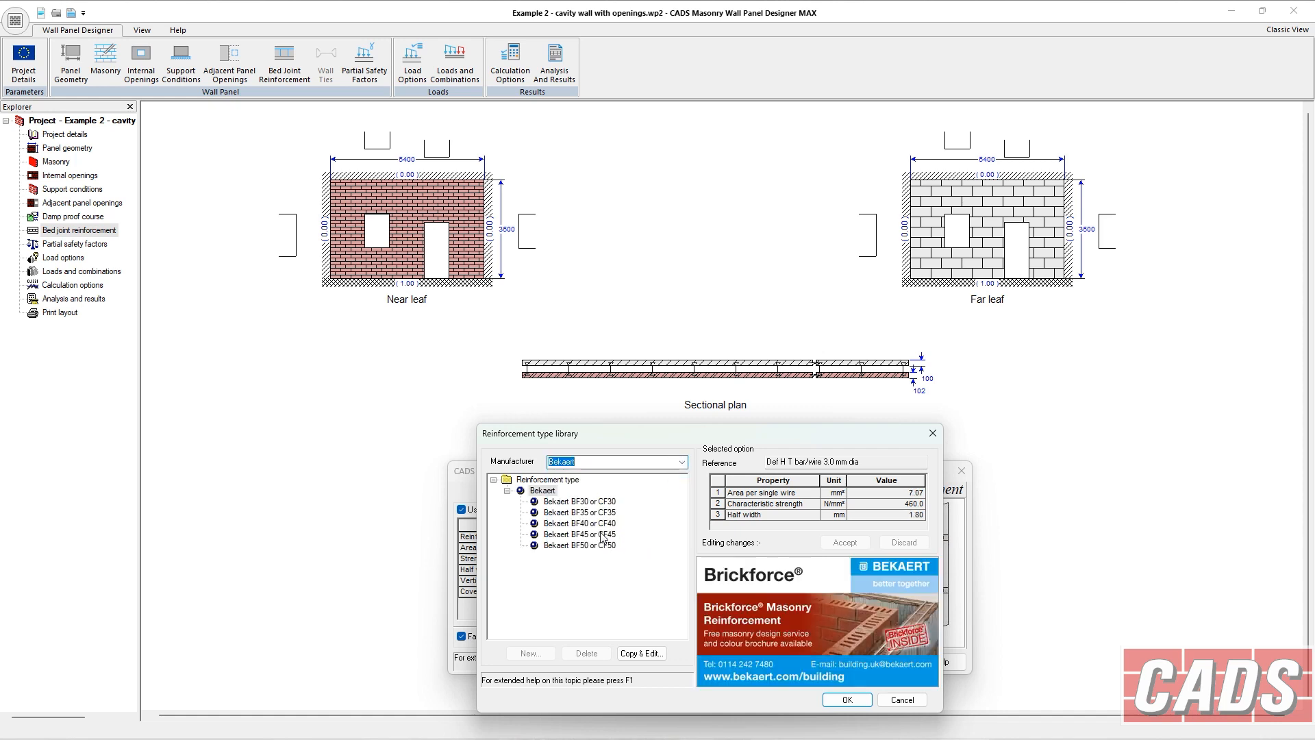
click(596, 513)
click(590, 502)
click(680, 466)
click(680, 465)
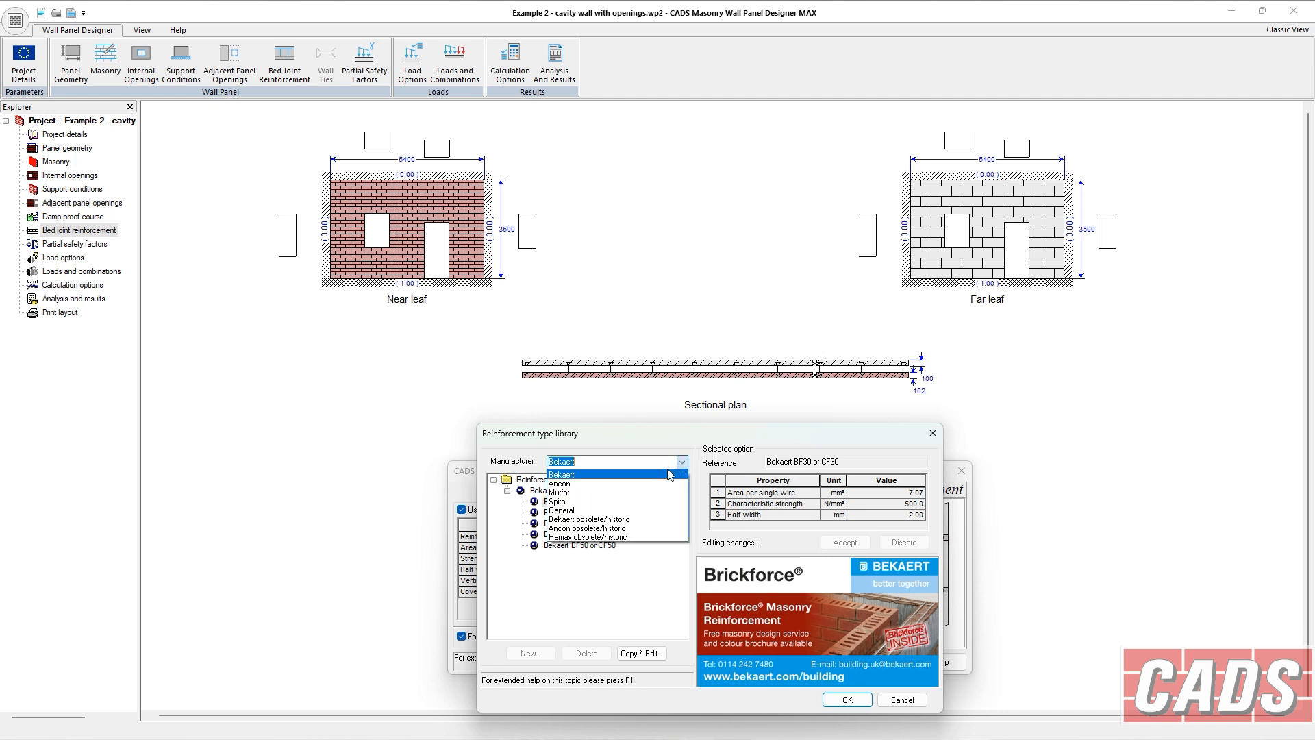
click(640, 510)
click(630, 556)
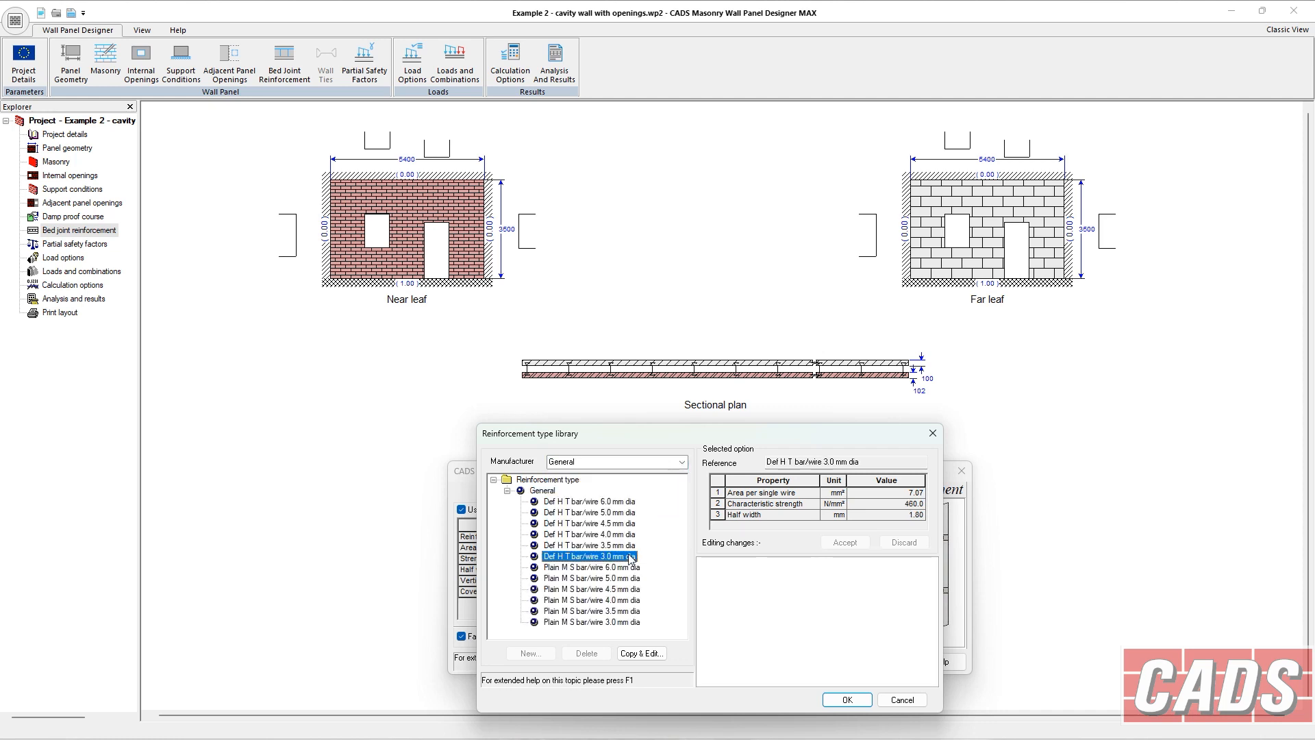
click(848, 700)
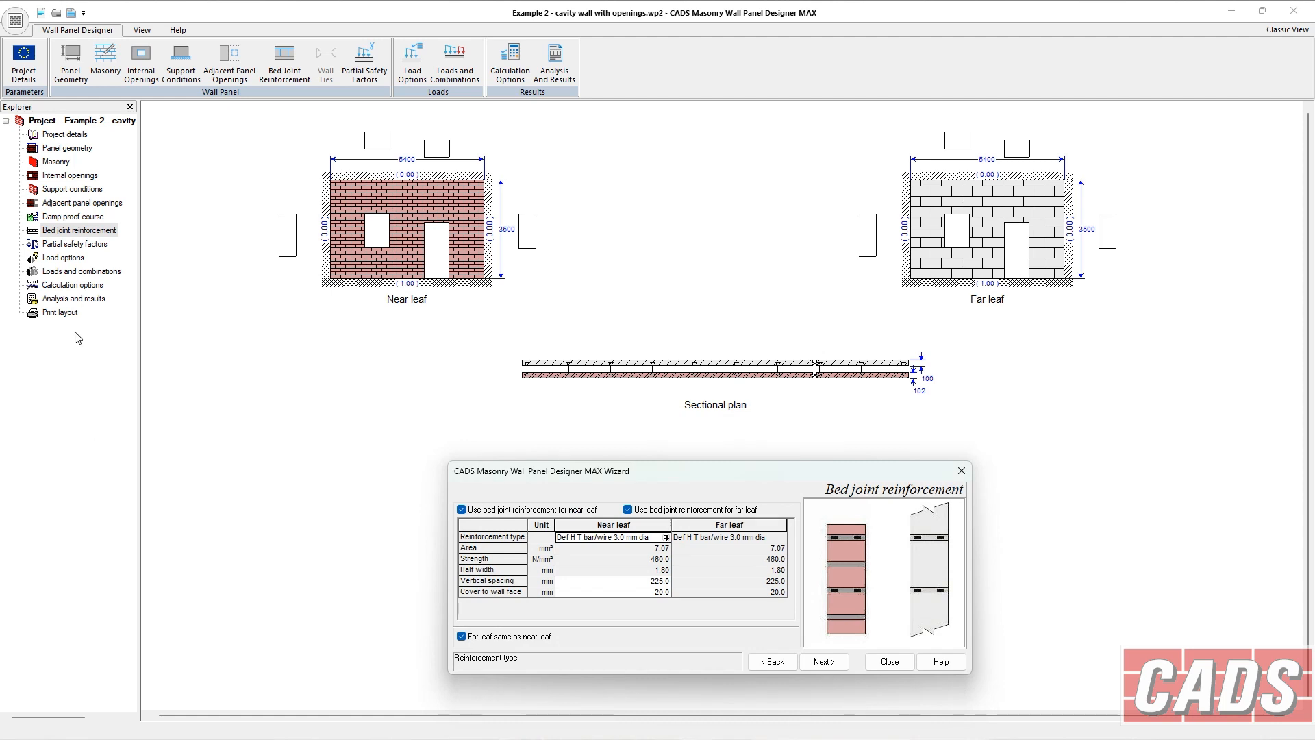
Review the analysis results summary and the warnings and advice notes for the reinforced wall.
click(77, 299)
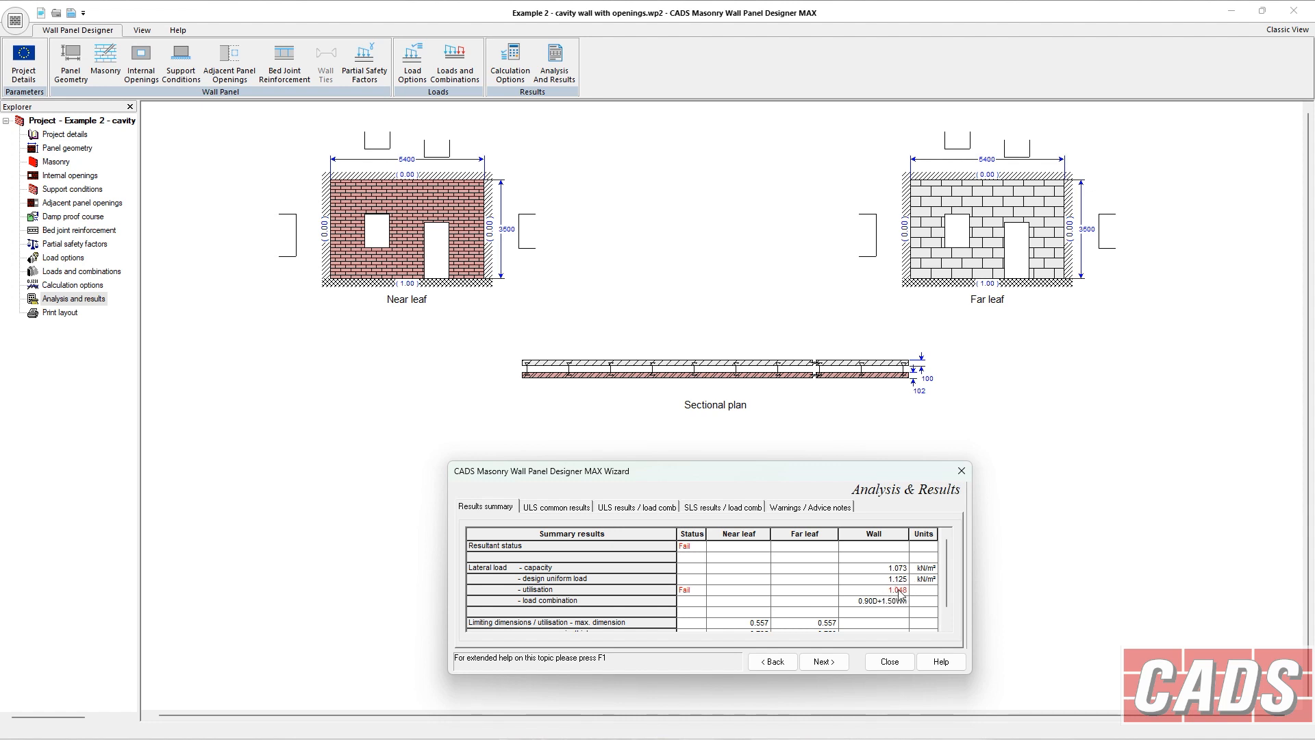
mouse_move(946, 596)
mouse_down()
mouse_move(947, 615)
mouse_move(943, 580)
mouse_up()
scroll(562, 569, down, 3)
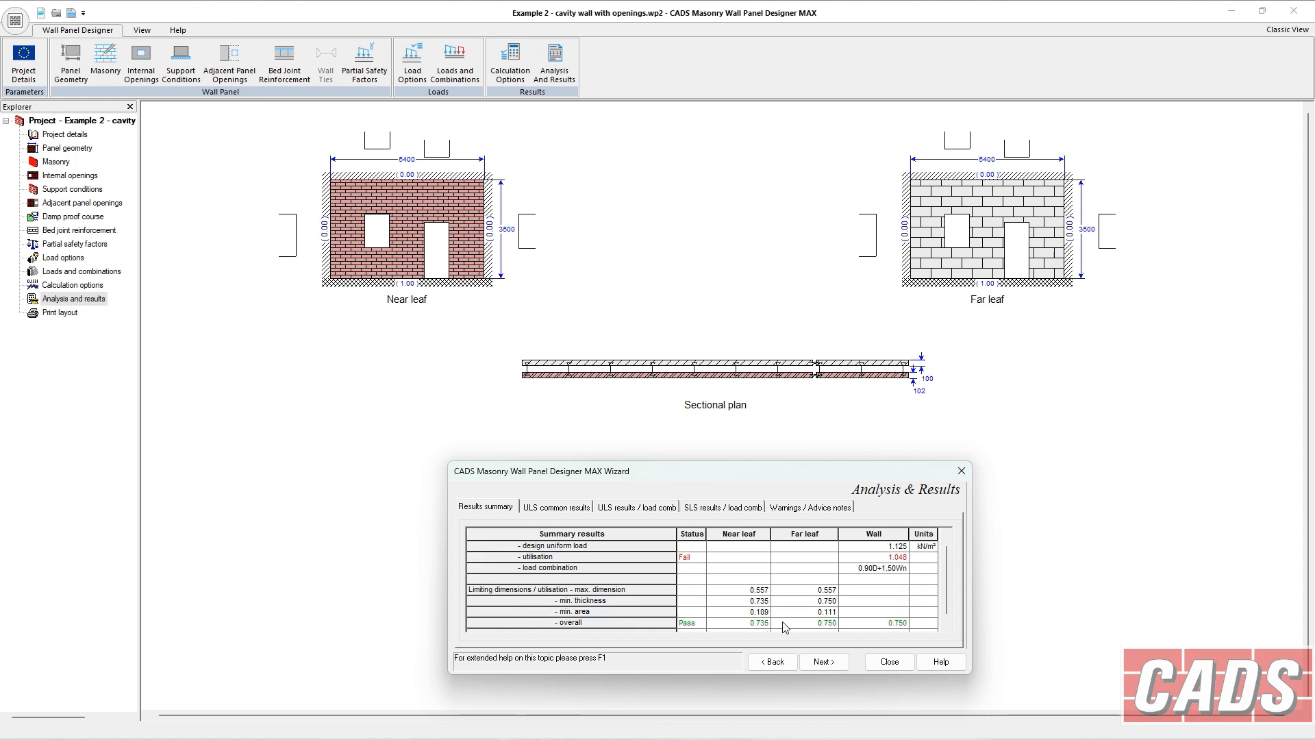
click(947, 624)
click(947, 623)
click(946, 546)
click(836, 511)
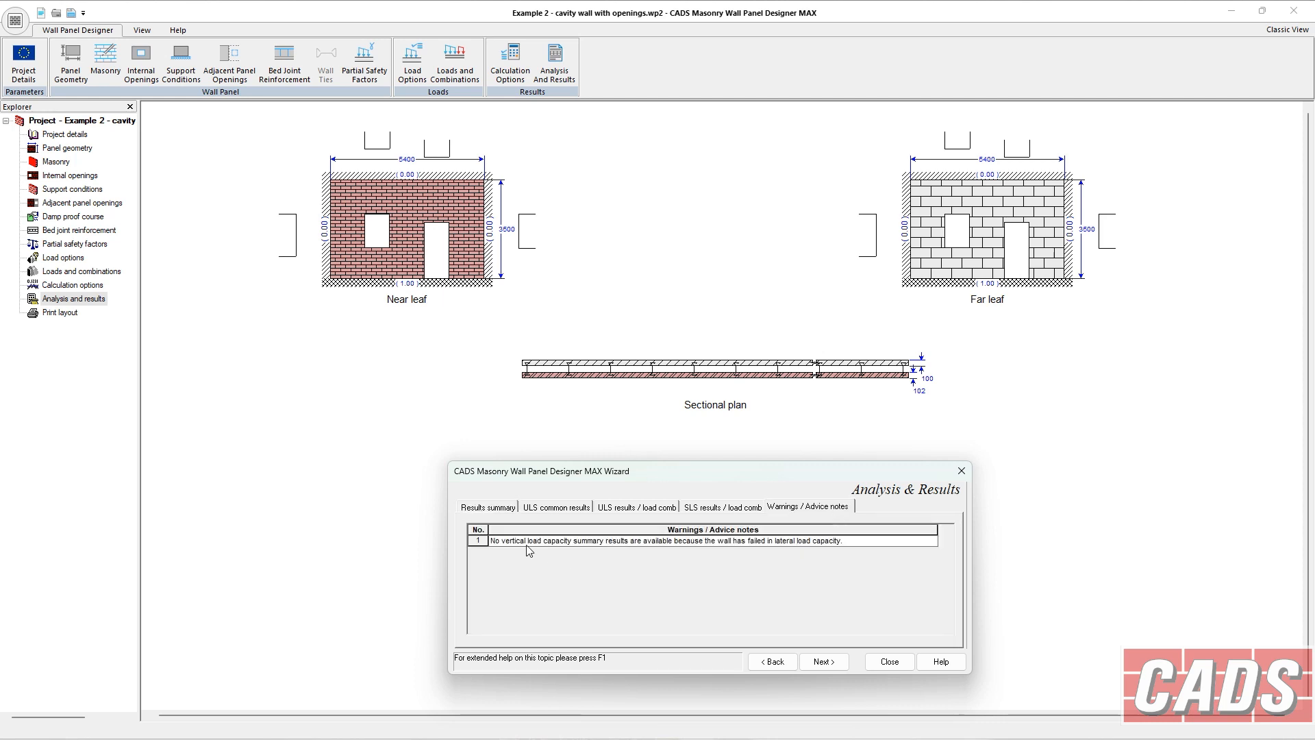
click(503, 511)
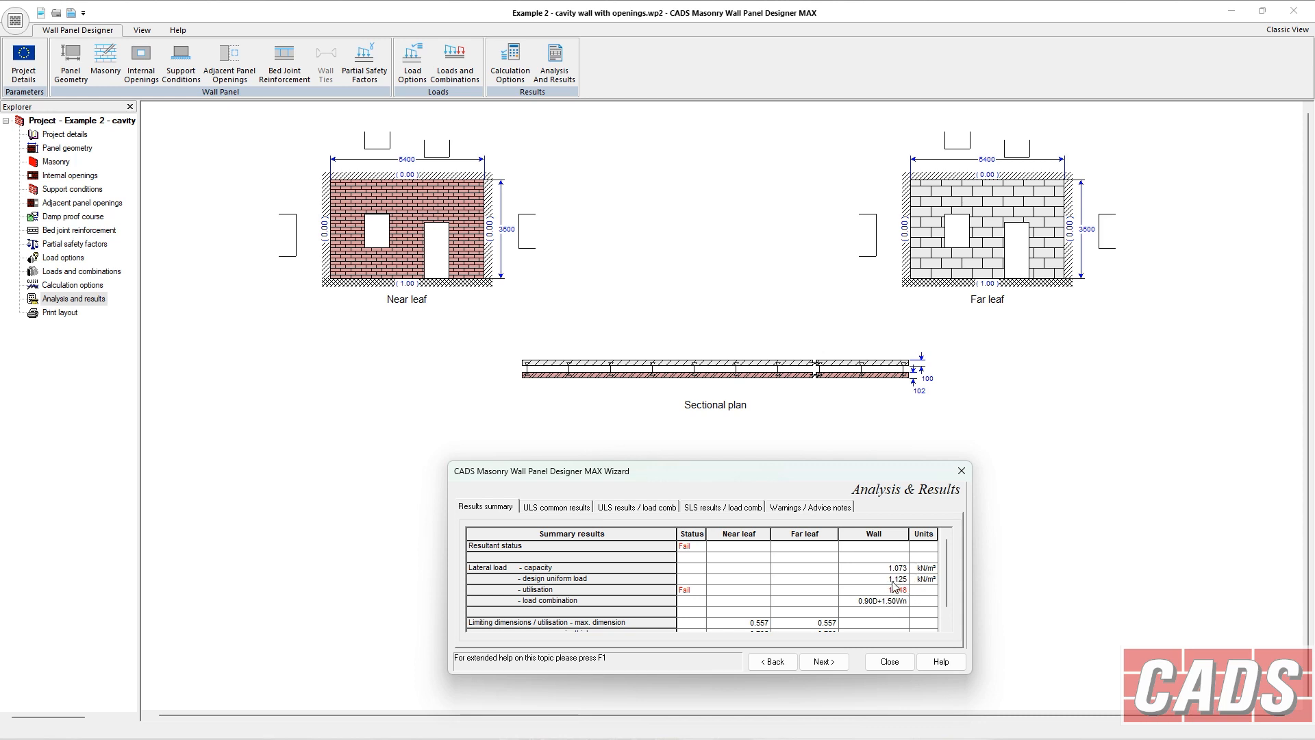
Change the bed joint reinforcement type to Bekaert BF35 or CF35 from the Bekaert library.
click(76, 231)
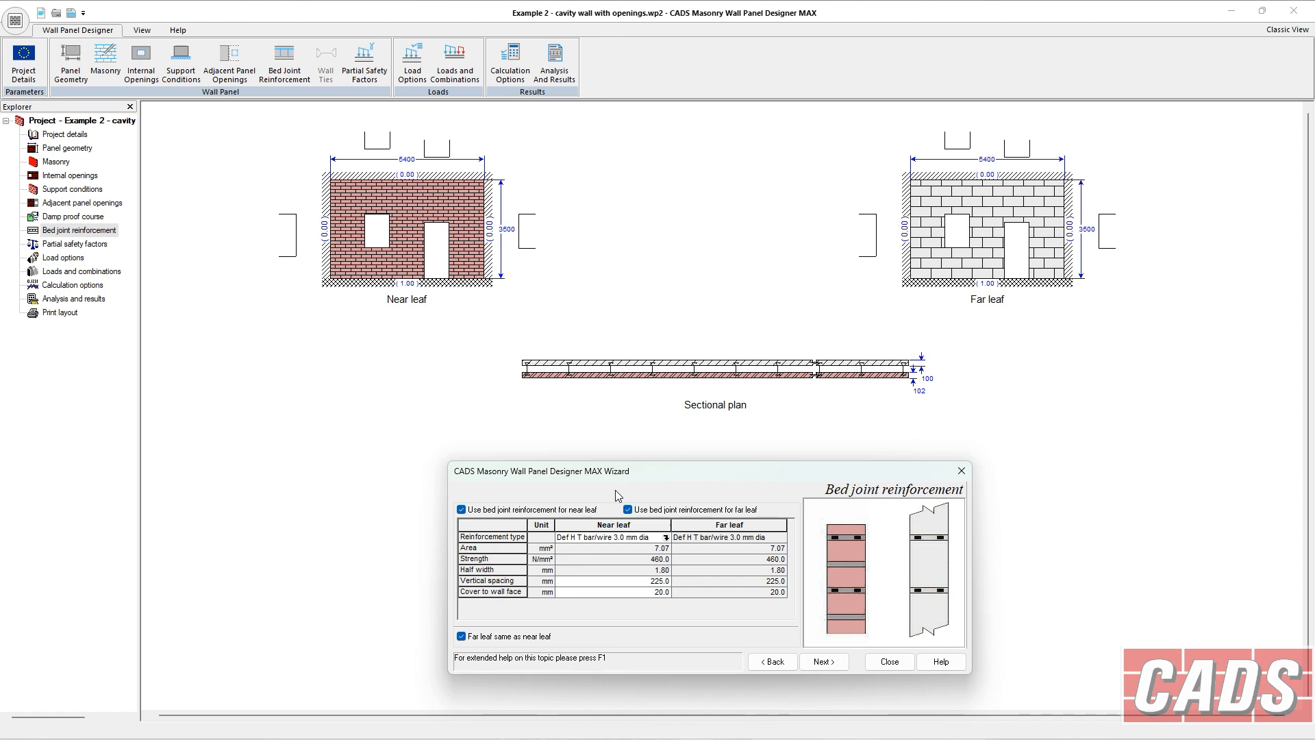
click(666, 538)
click(581, 461)
click(684, 464)
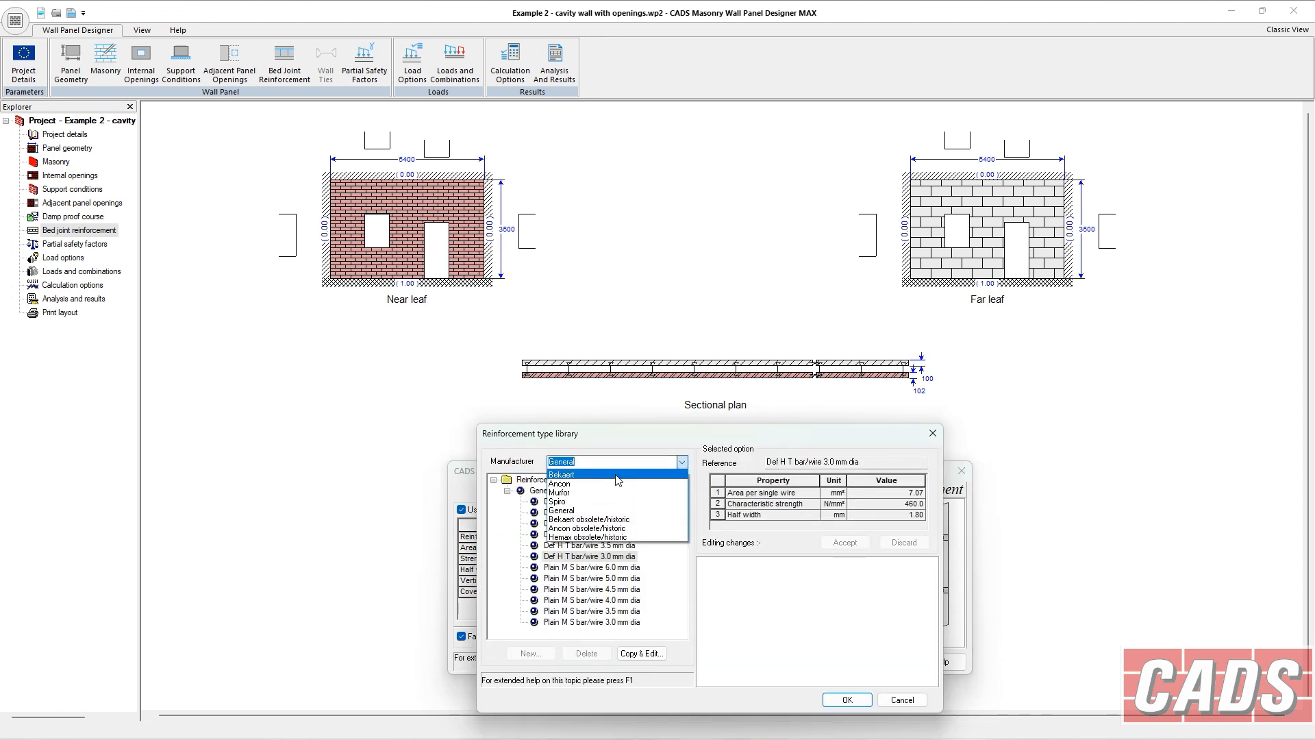
click(619, 479)
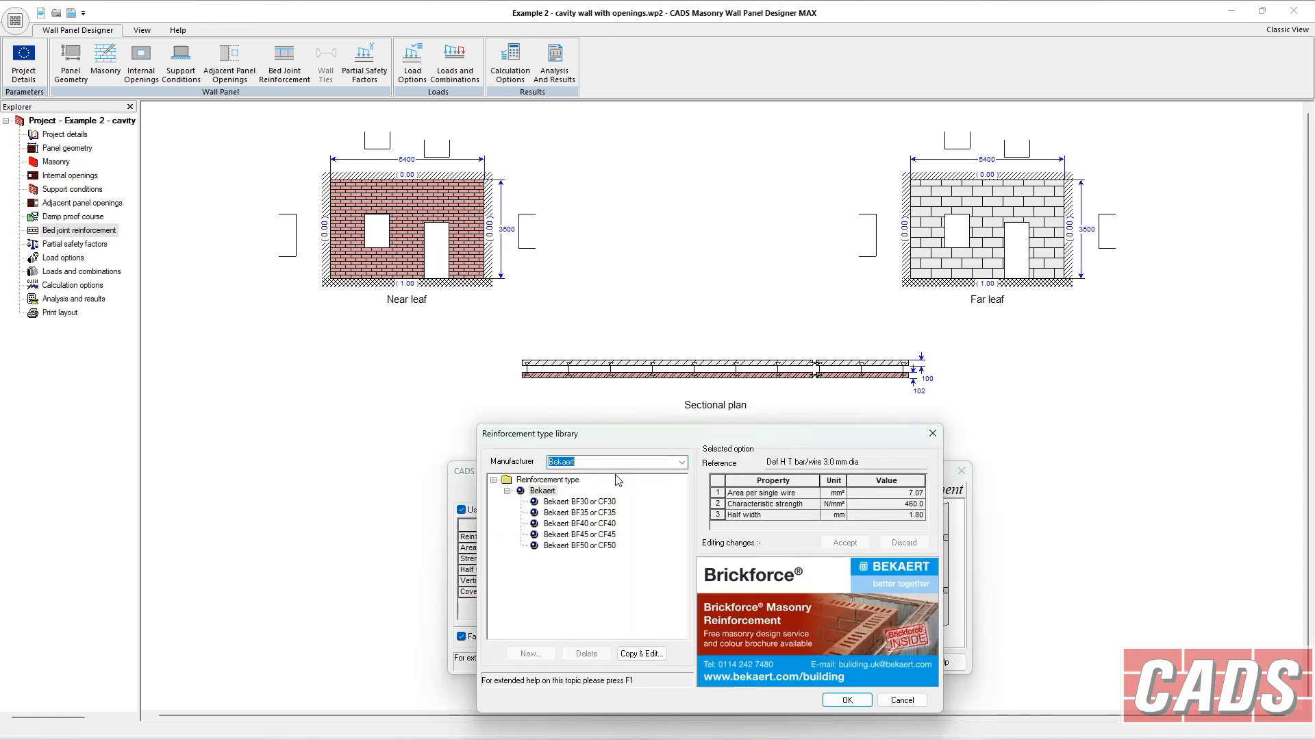
click(583, 523)
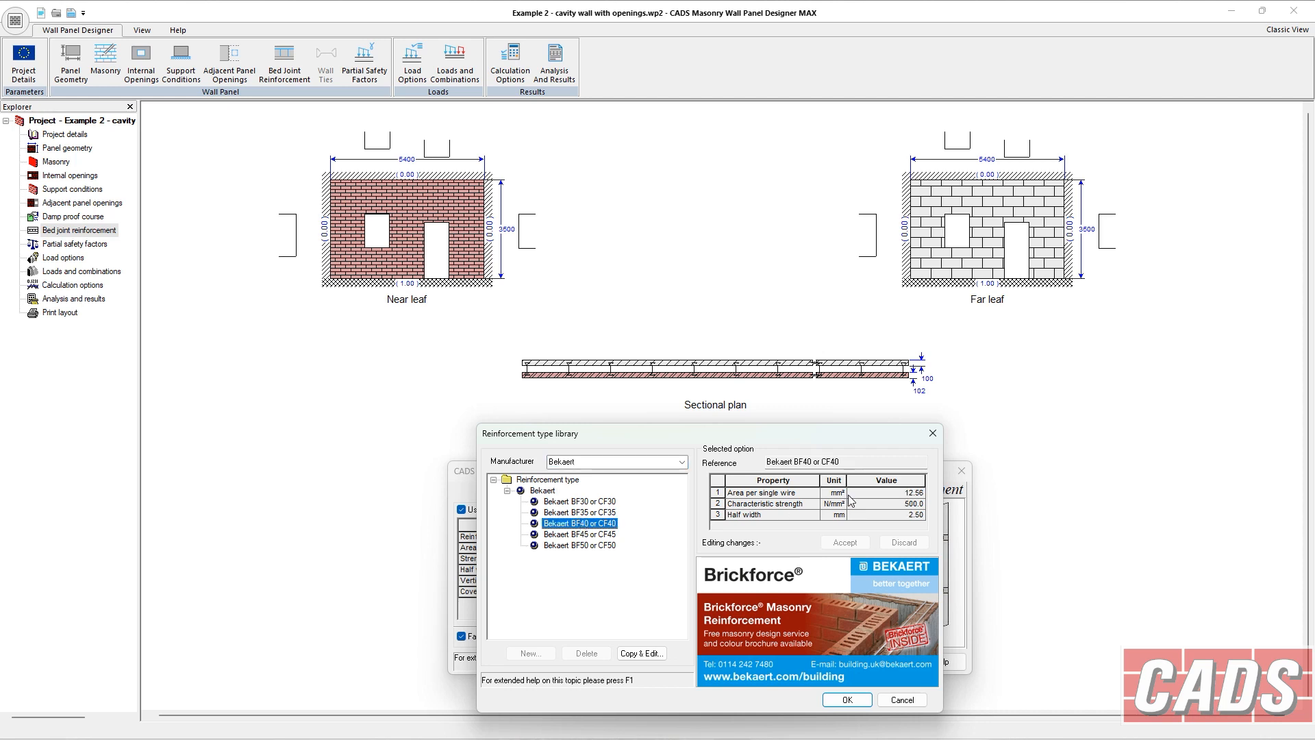
click(612, 514)
click(847, 699)
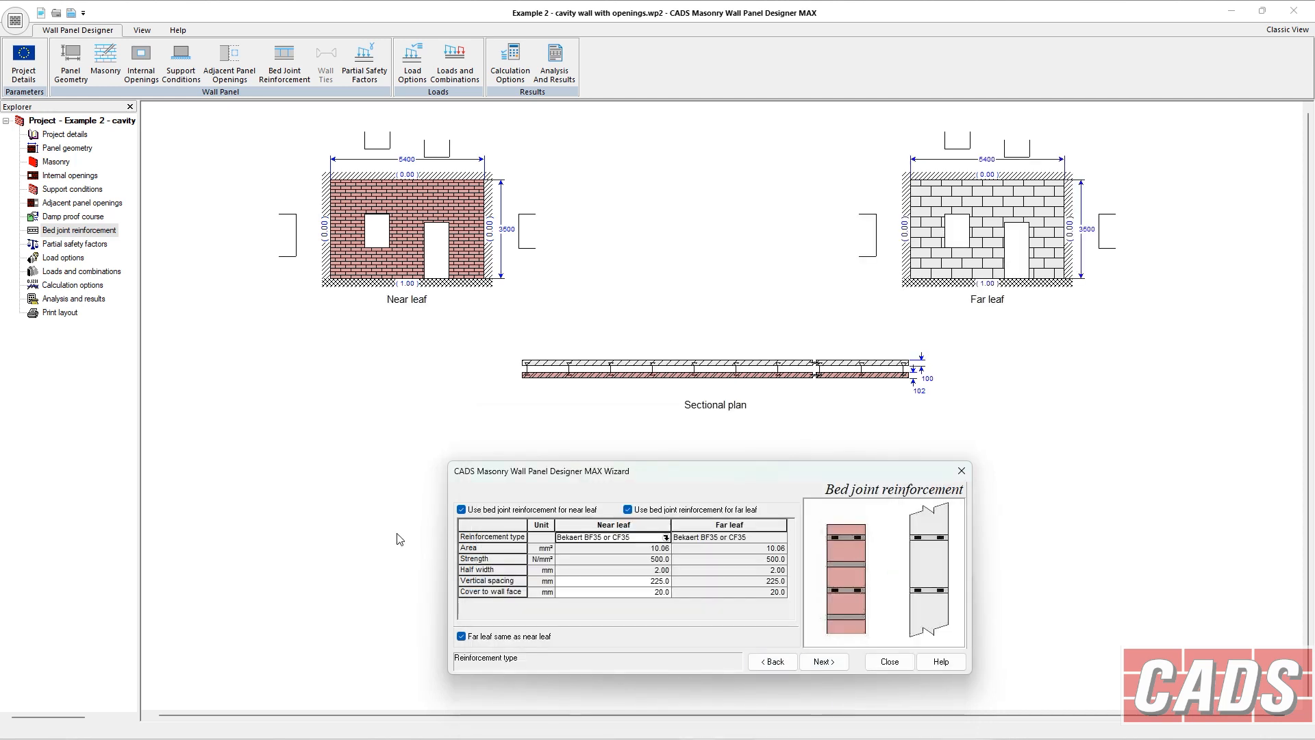
Scroll through the analysis results summary with the Bekaert reinforcement.
click(74, 299)
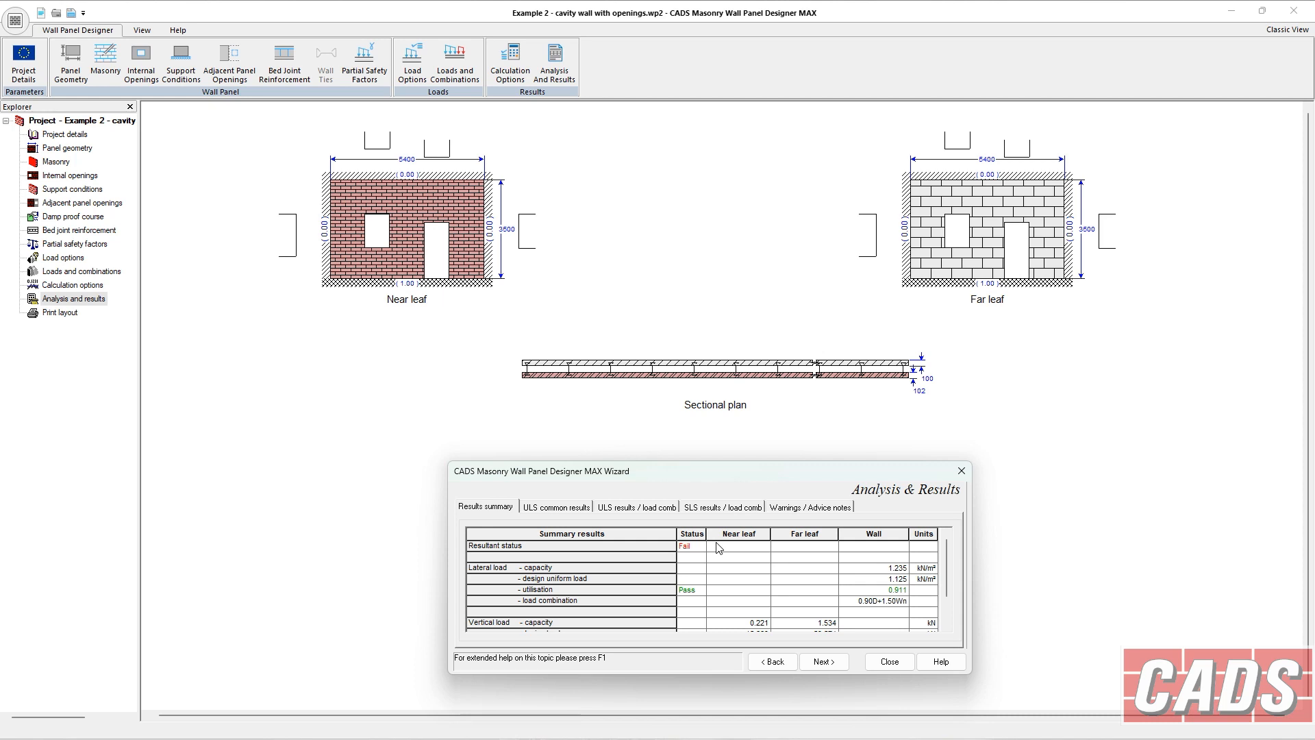
click(947, 626)
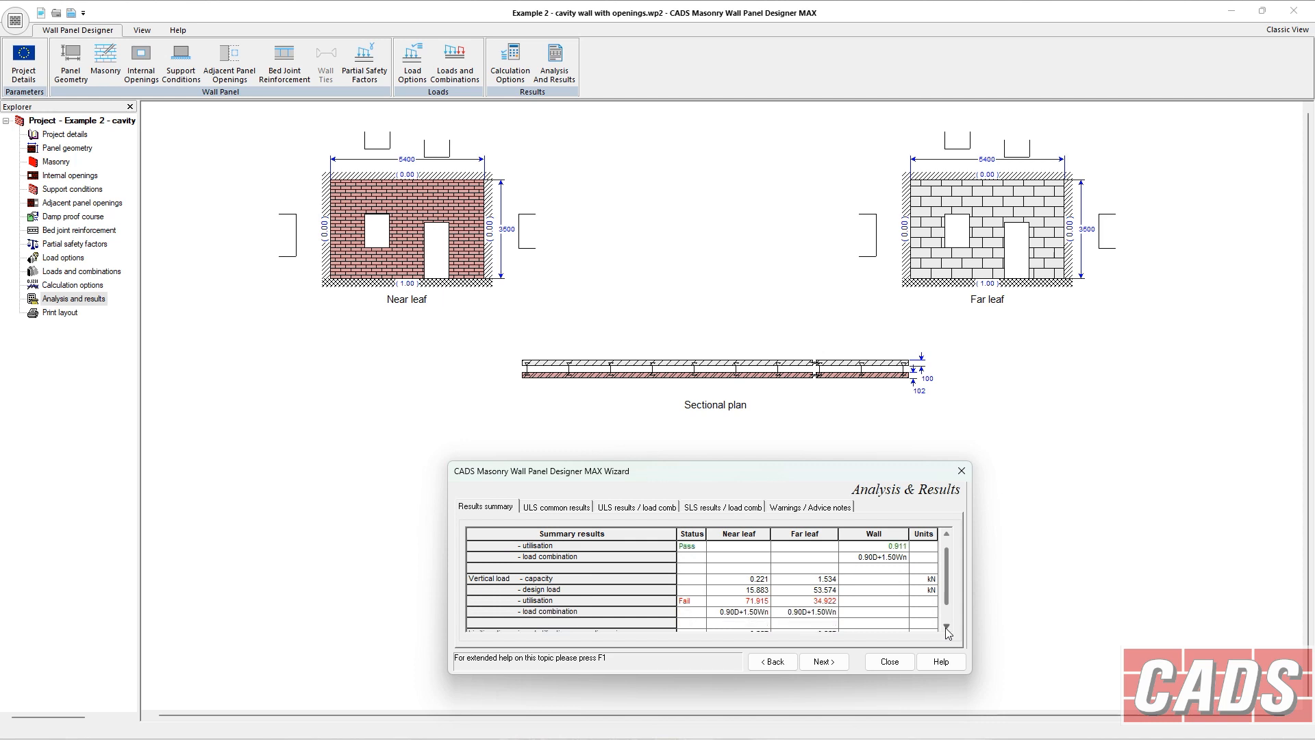
click(947, 626)
click(946, 626)
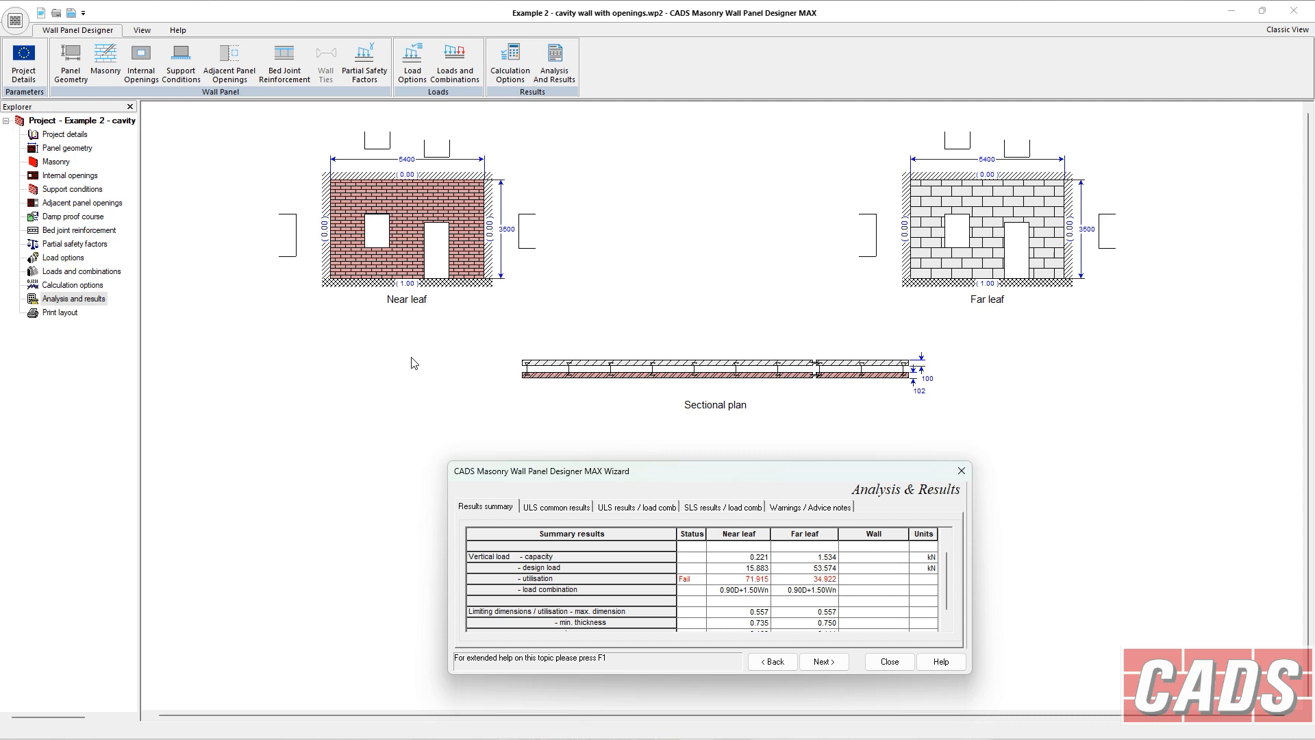
Set the far leaf thickness to 140 mm in the panel geometry and view the analysis results.
click(67, 148)
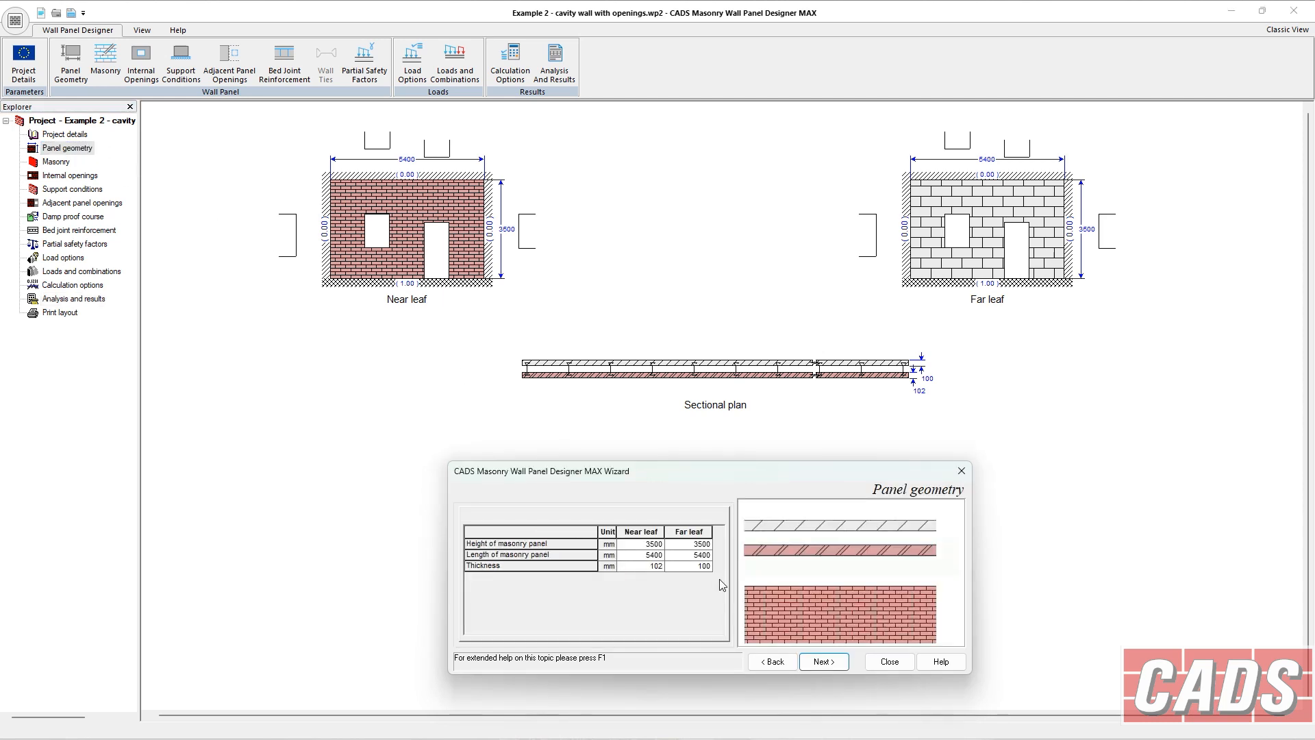
click(694, 566)
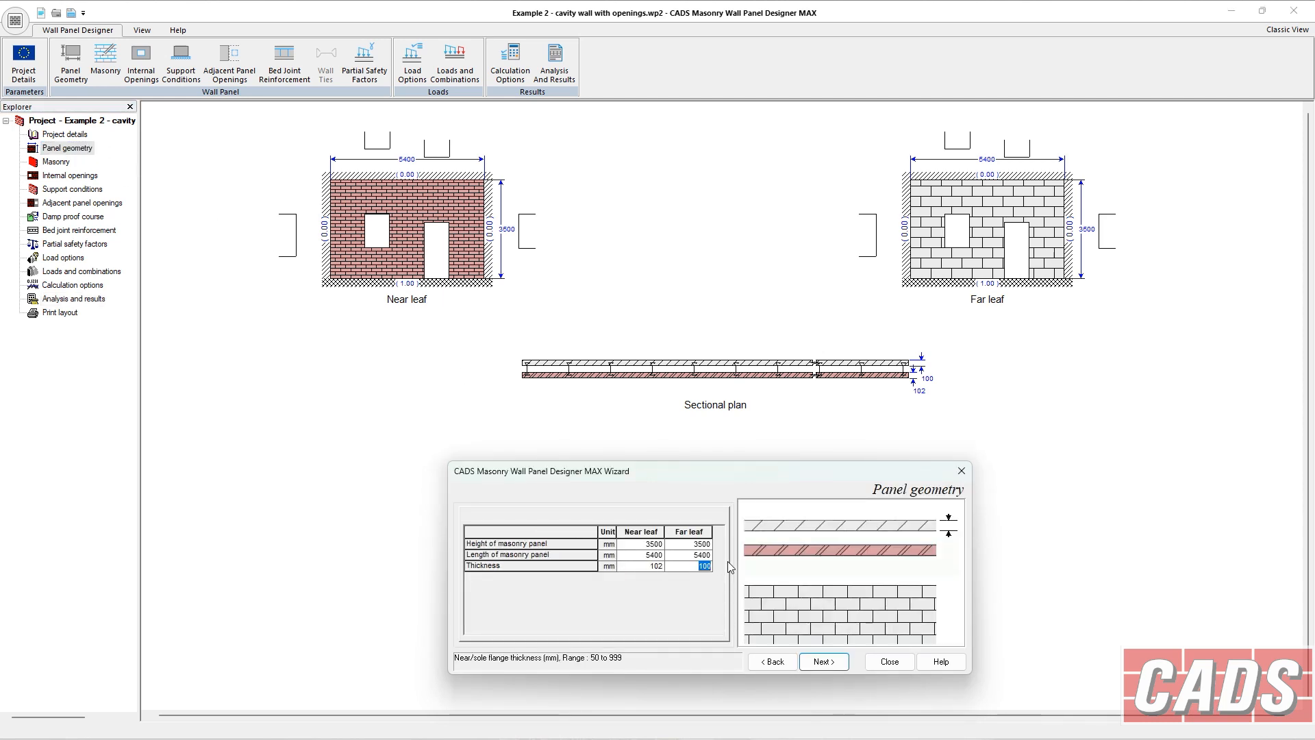
key(Return)
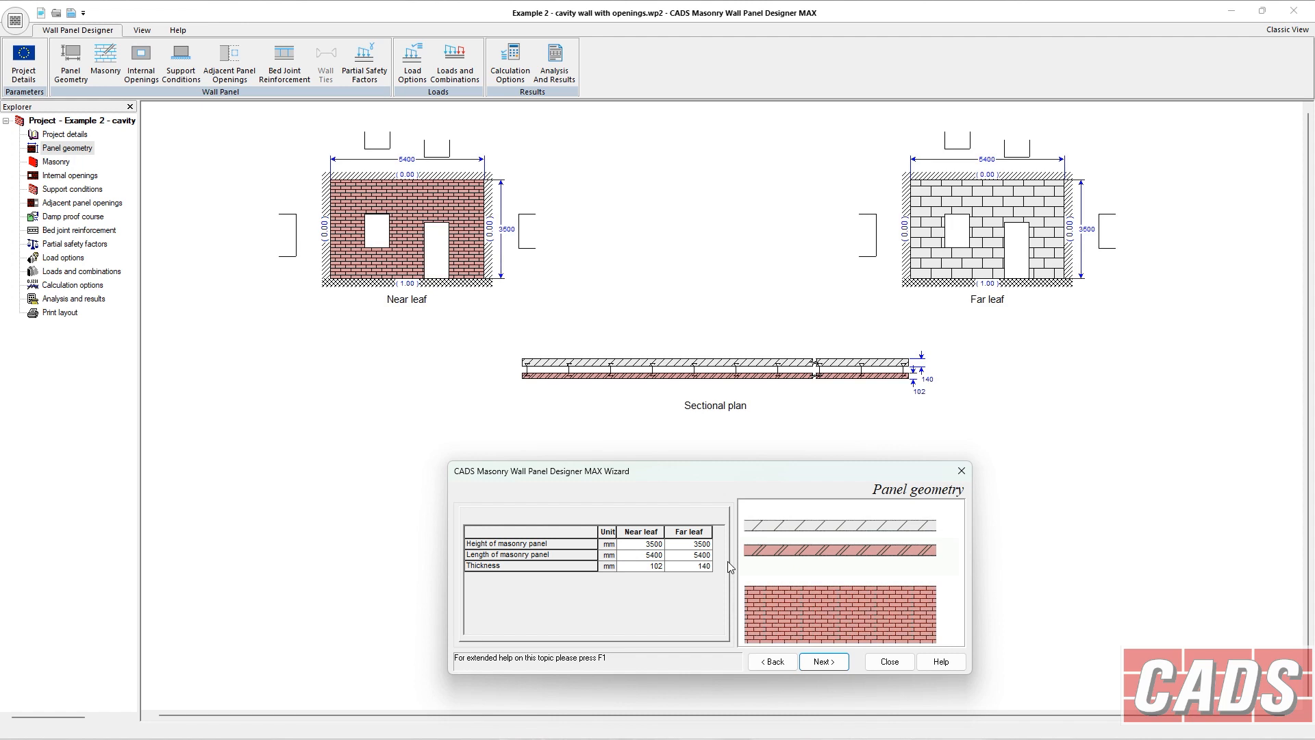
click(58, 301)
scroll(890, 603, down, 2)
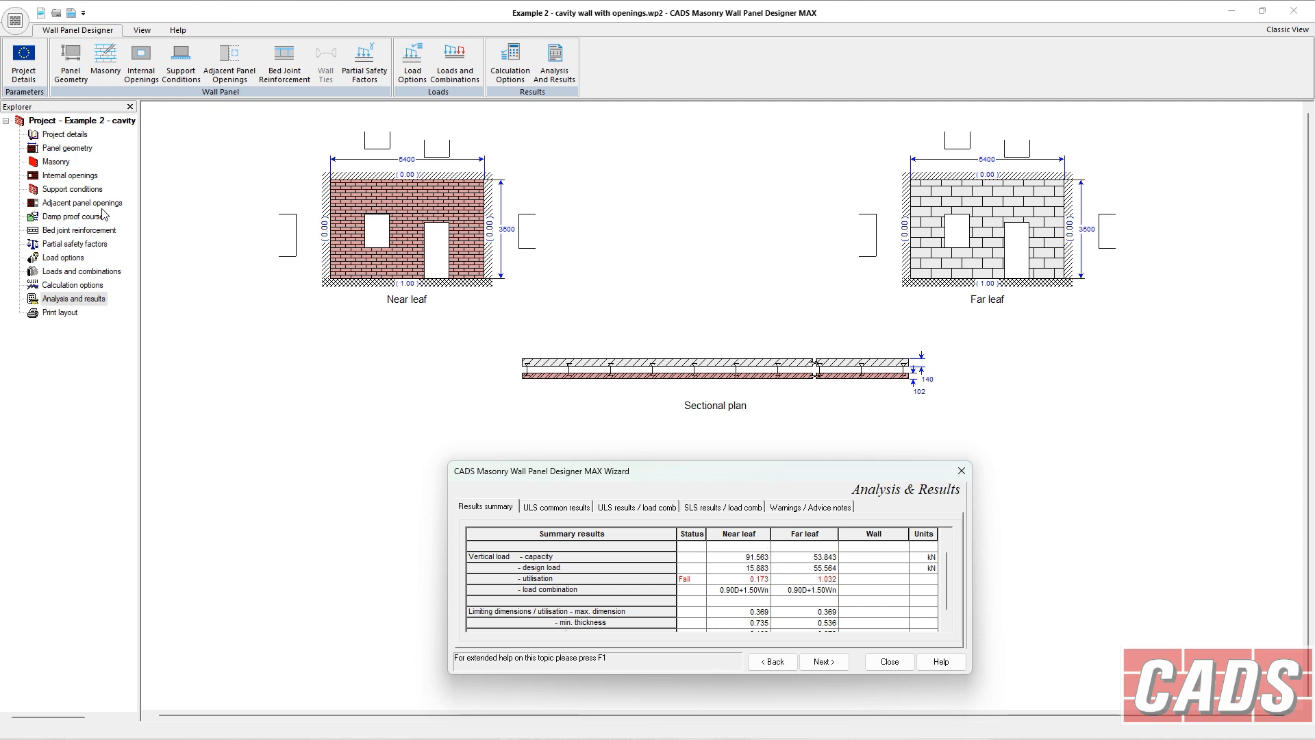
Select the Celcon Hi Seven aerated concrete block as the far leaf's masonry unit product.
click(58, 163)
click(779, 594)
click(577, 552)
click(588, 558)
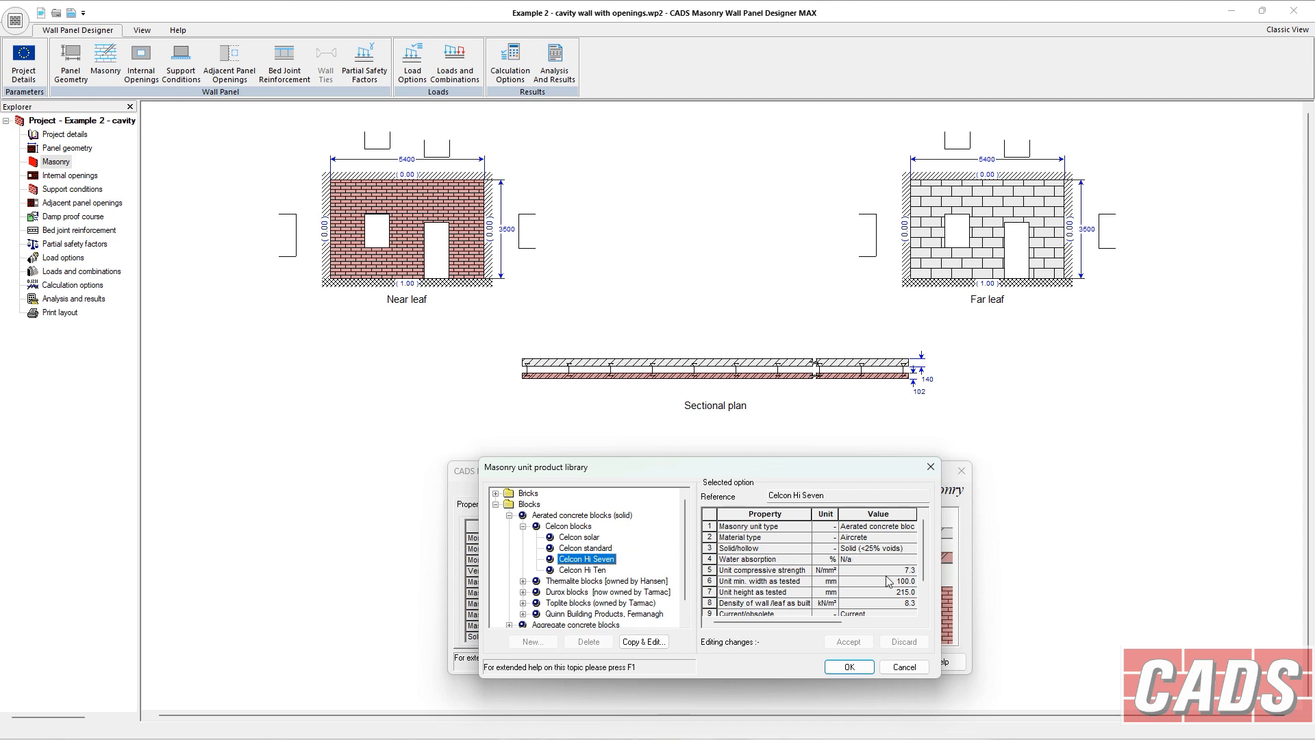
click(849, 667)
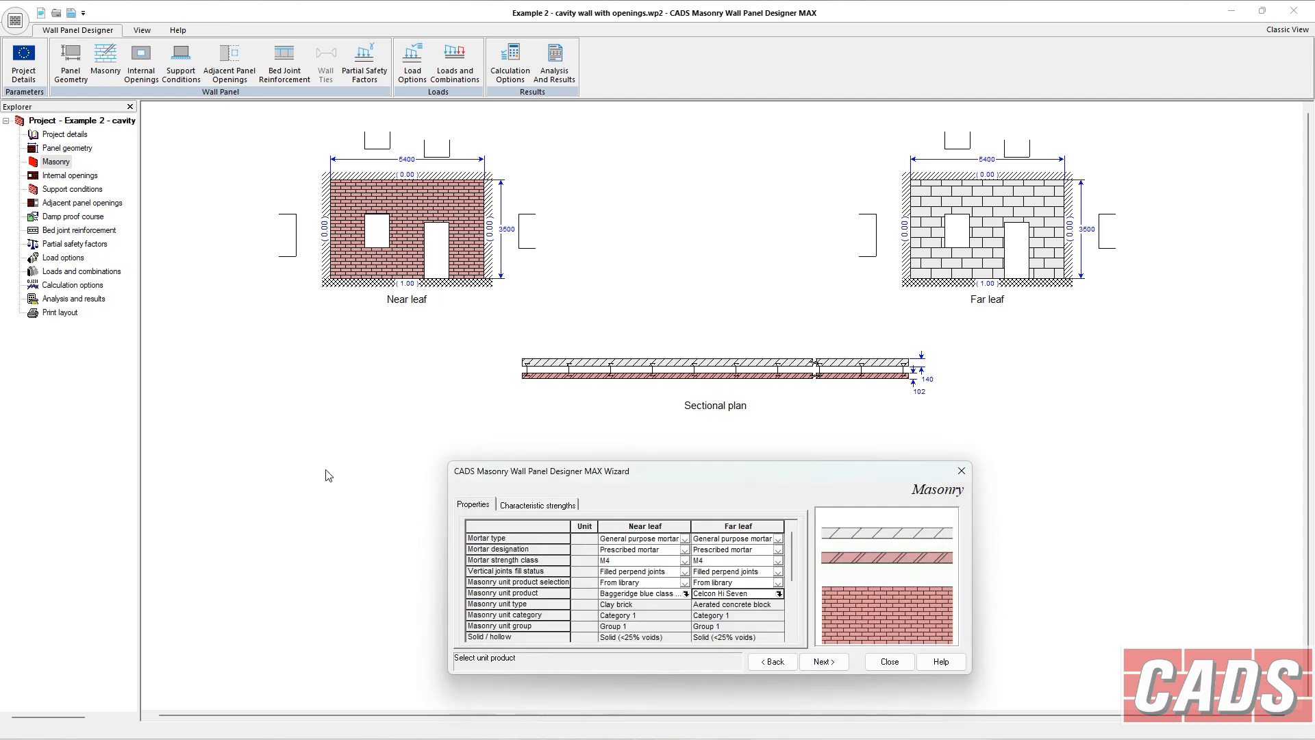
Scroll through the analysis results summary for the revised wall.
click(73, 299)
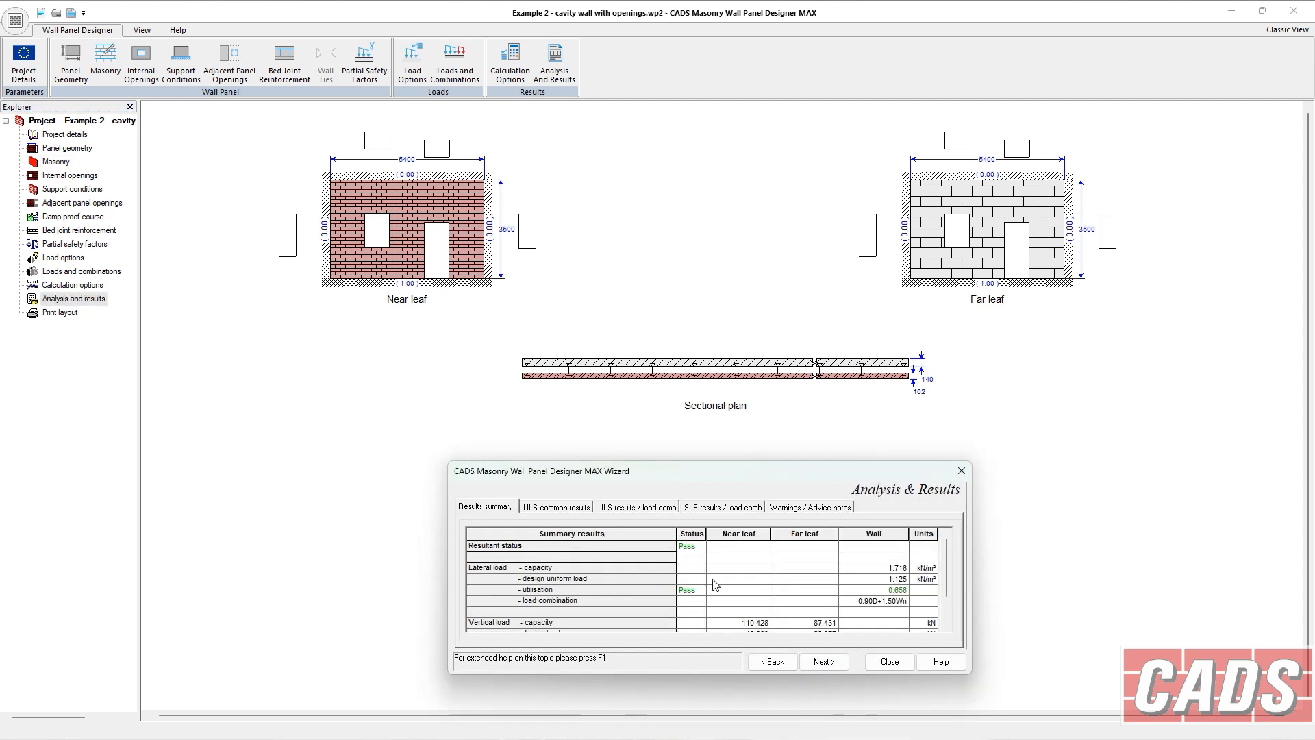
click(947, 620)
scroll(941, 618, down, 2)
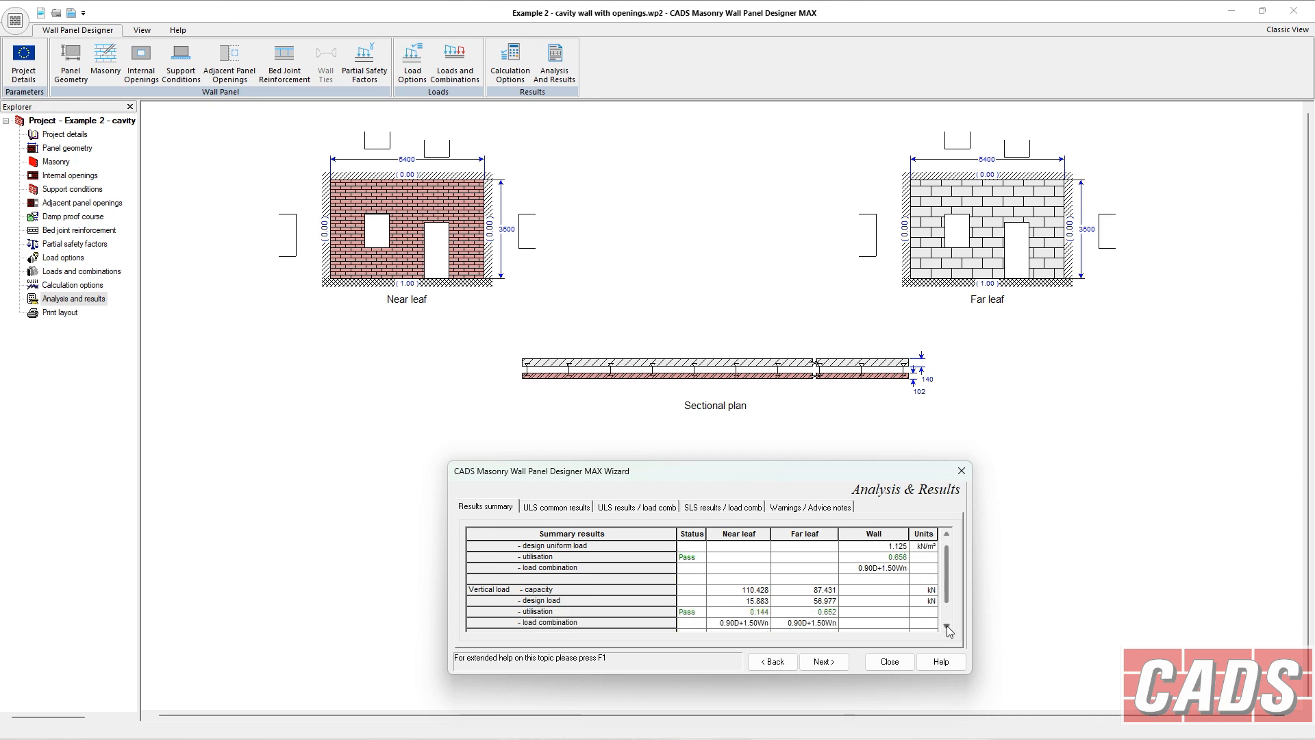
scroll(947, 627, down, 2)
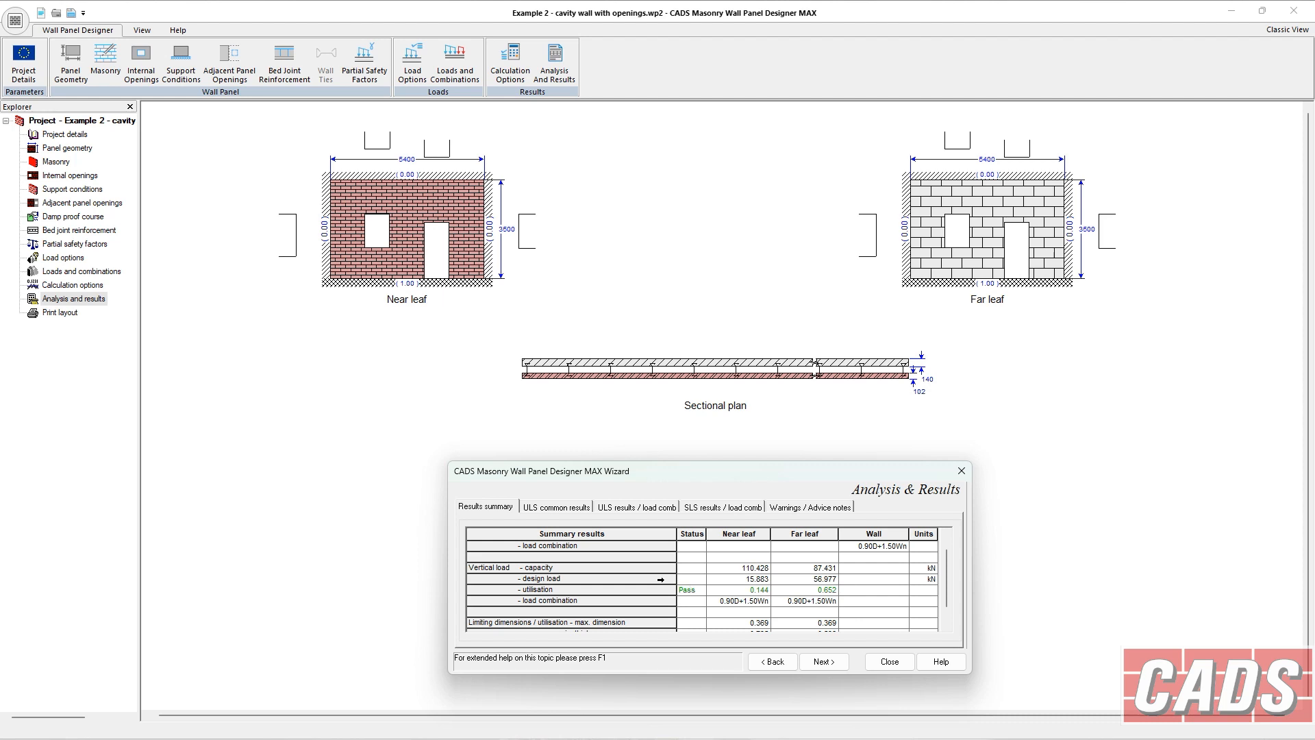
click(948, 628)
click(947, 628)
click(947, 627)
click(948, 628)
click(947, 628)
click(947, 627)
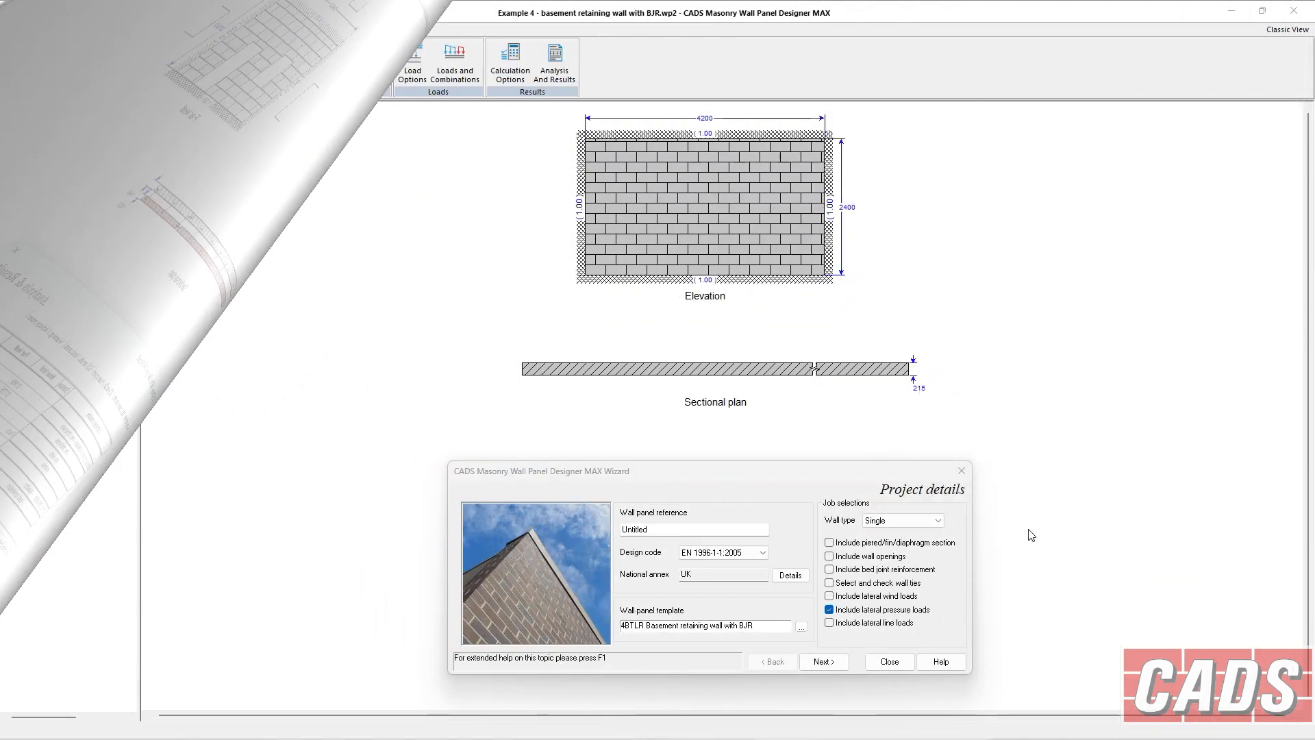
Open the loads and combinations page of the basement retaining wall example.
click(903, 521)
click(899, 521)
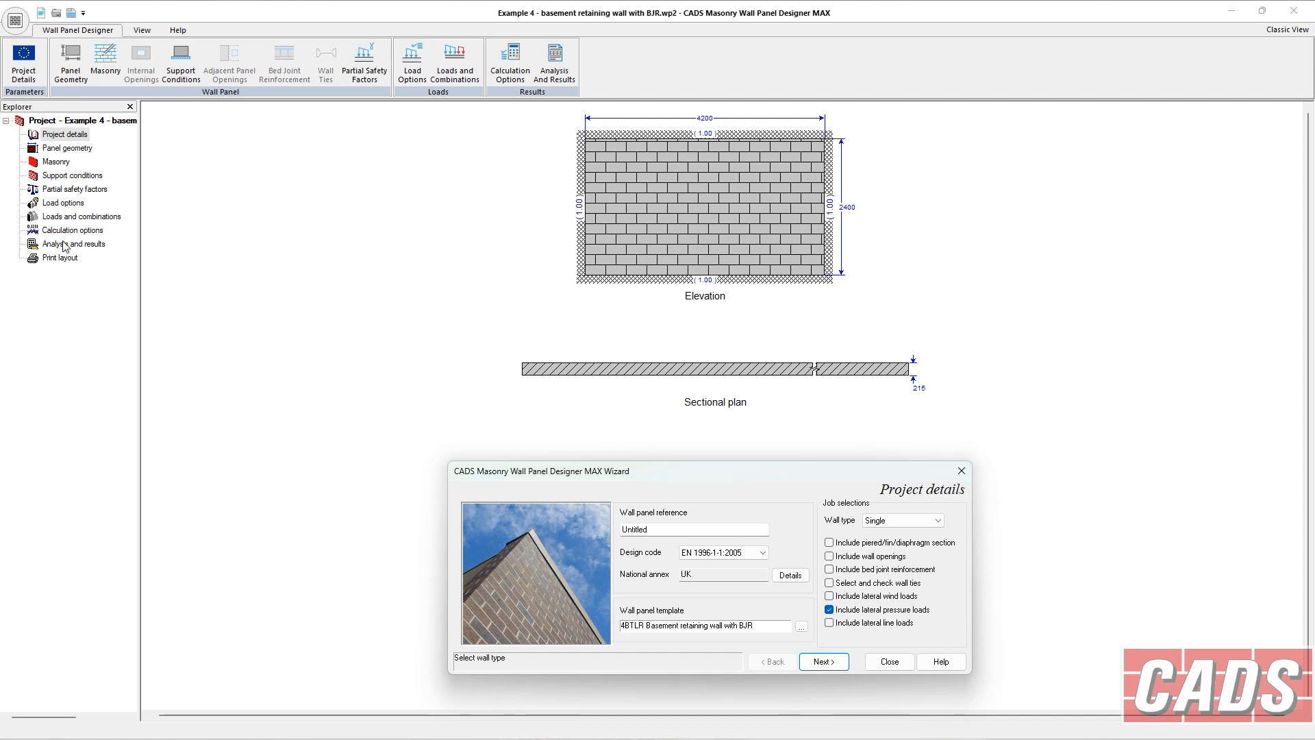
click(66, 218)
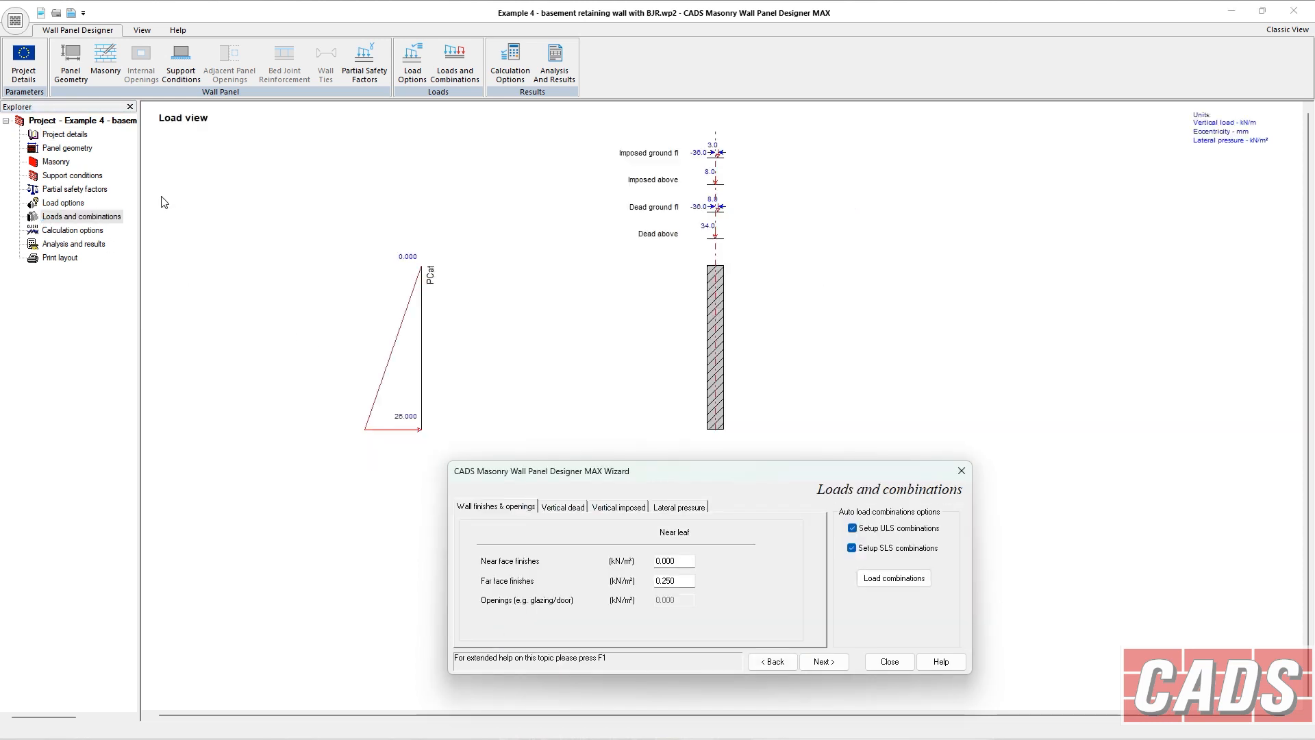
Review the basement retaining wall's load options, lateral pressure loads and load combinations.
click(63, 203)
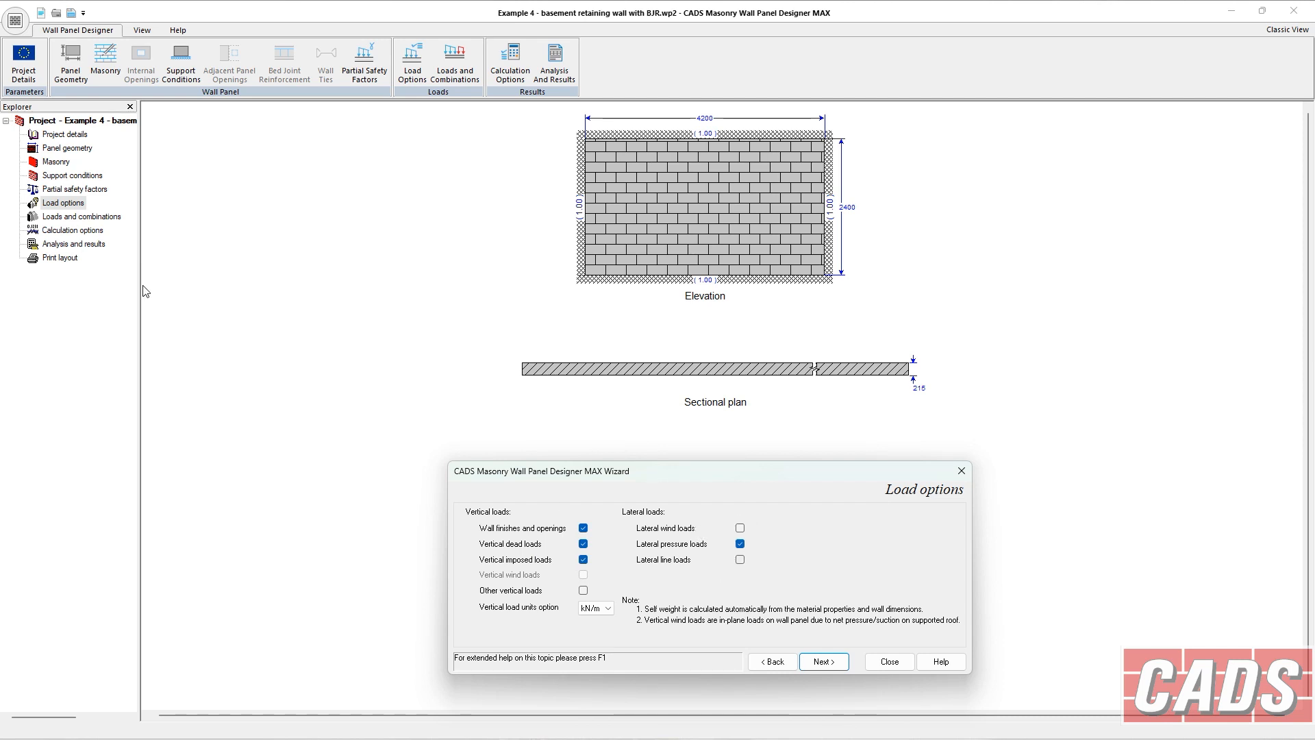
click(81, 217)
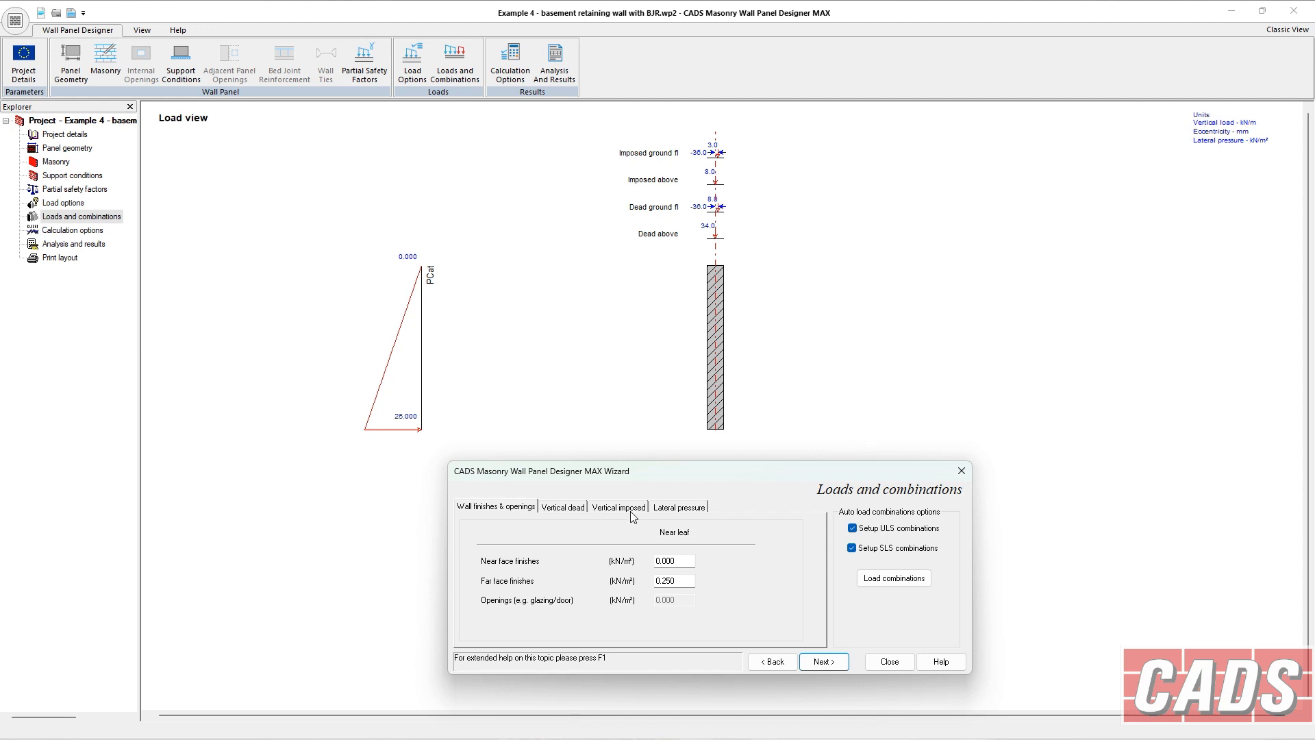
click(657, 506)
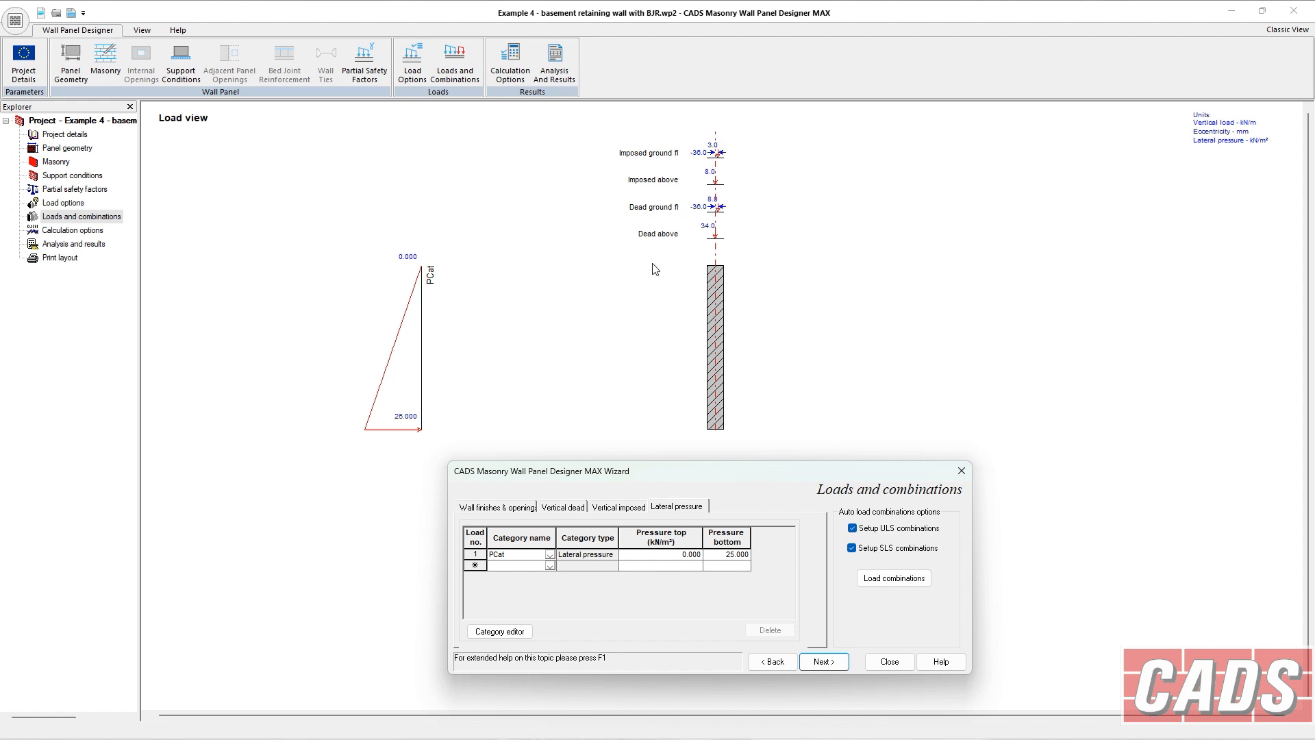
click(894, 577)
drag(926, 389, 1165, 388)
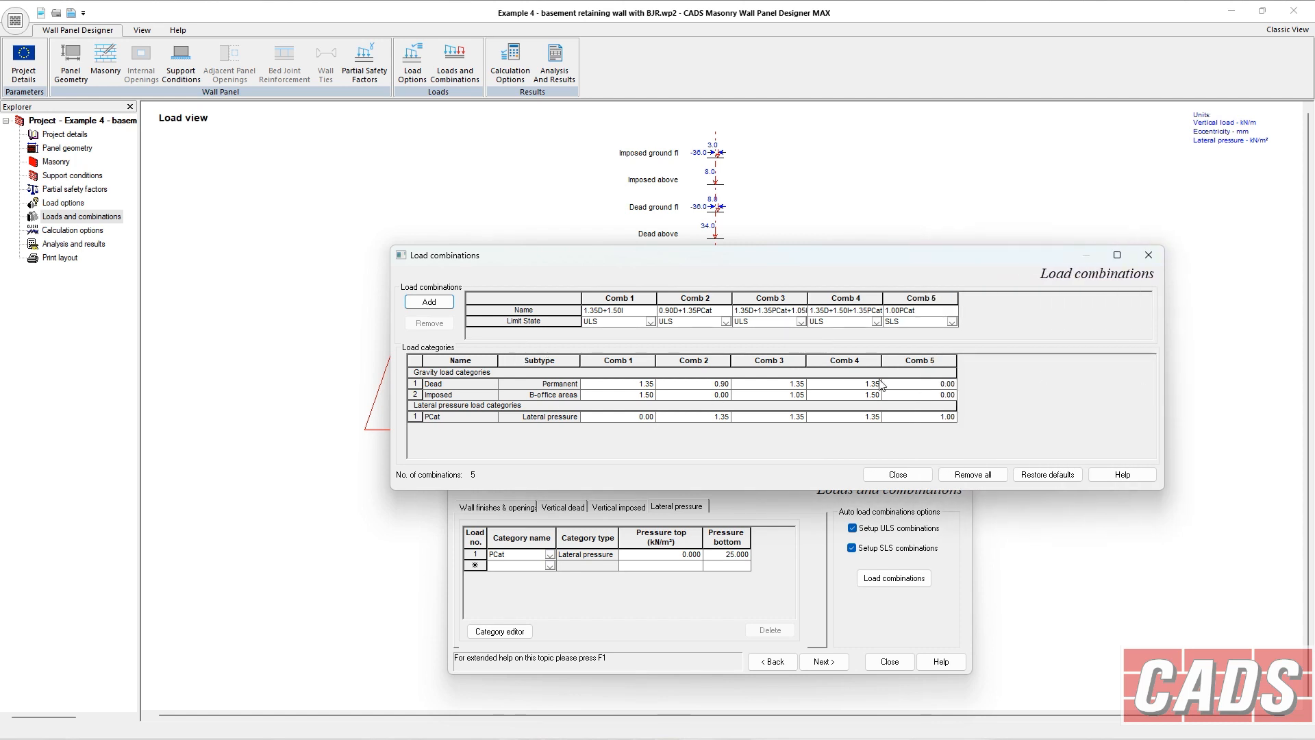
Scroll through the analysis results summary for the basement retaining wall.
click(57, 245)
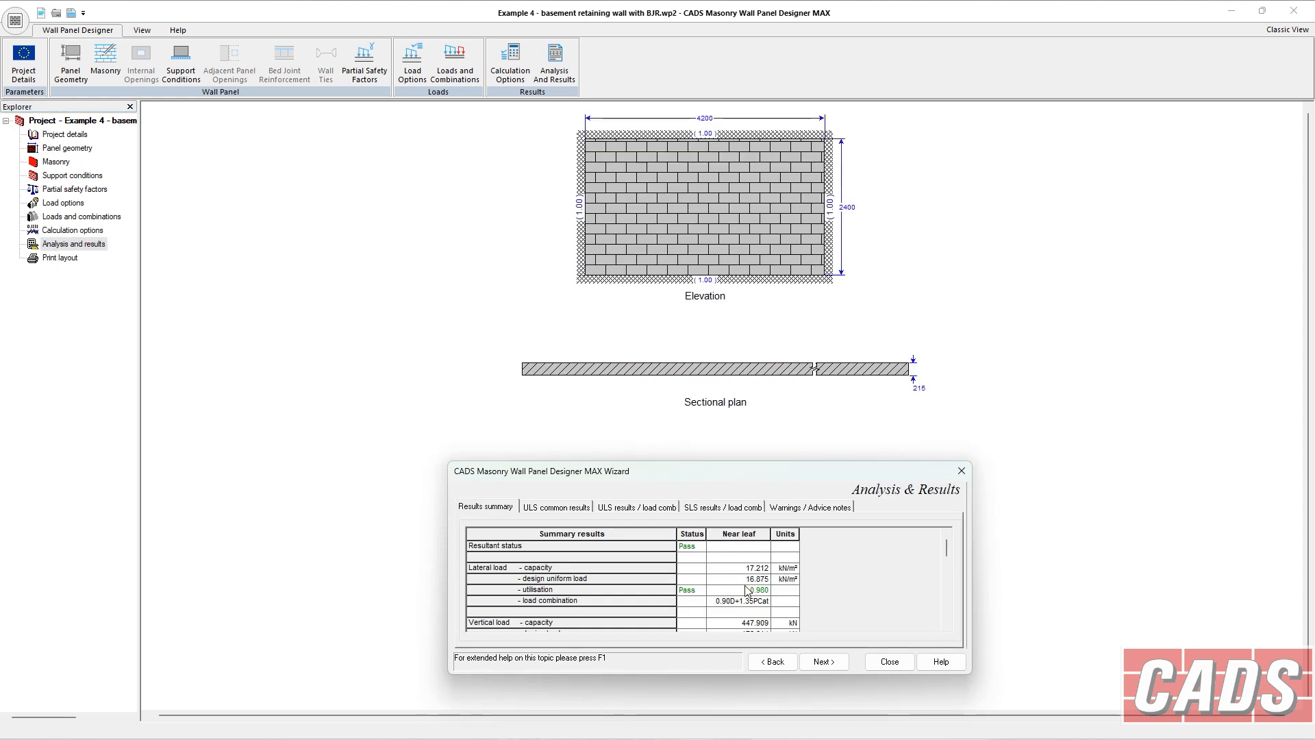
click(947, 626)
click(946, 626)
click(946, 626)
click(948, 626)
click(948, 627)
click(947, 626)
click(947, 627)
click(947, 626)
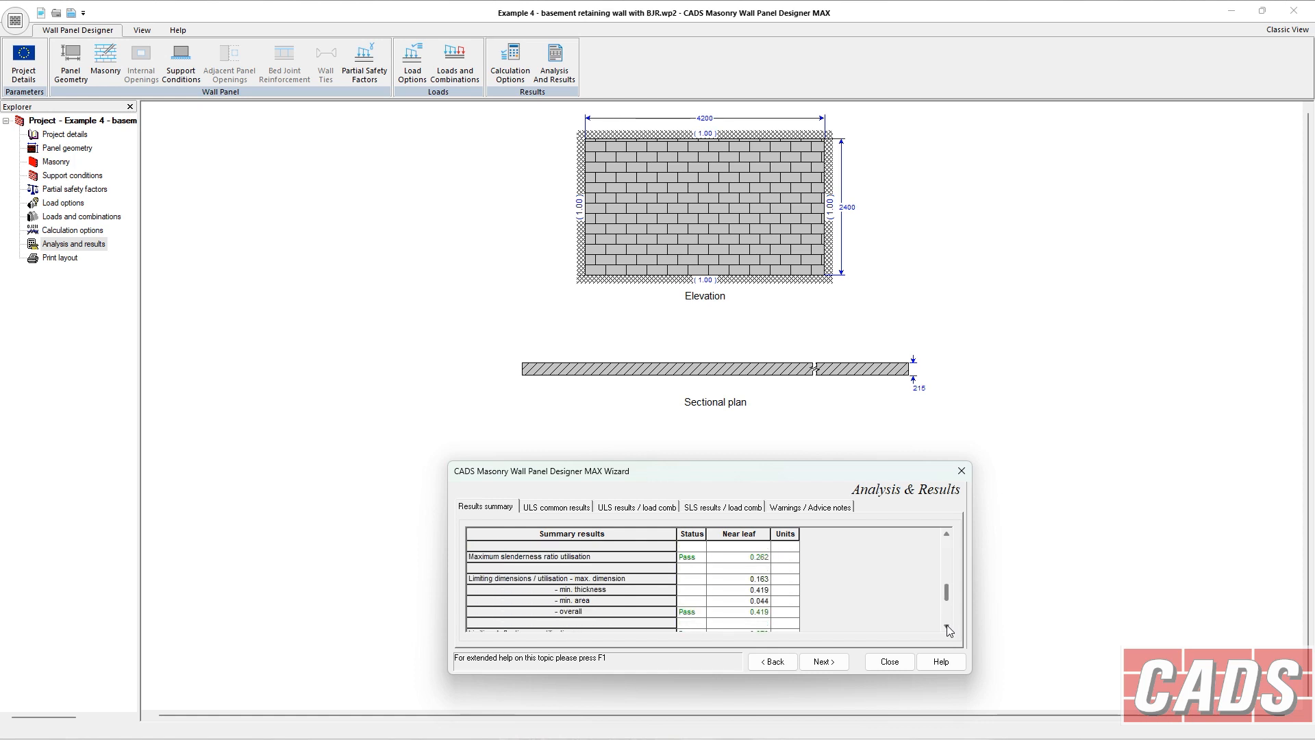
click(947, 628)
click(948, 628)
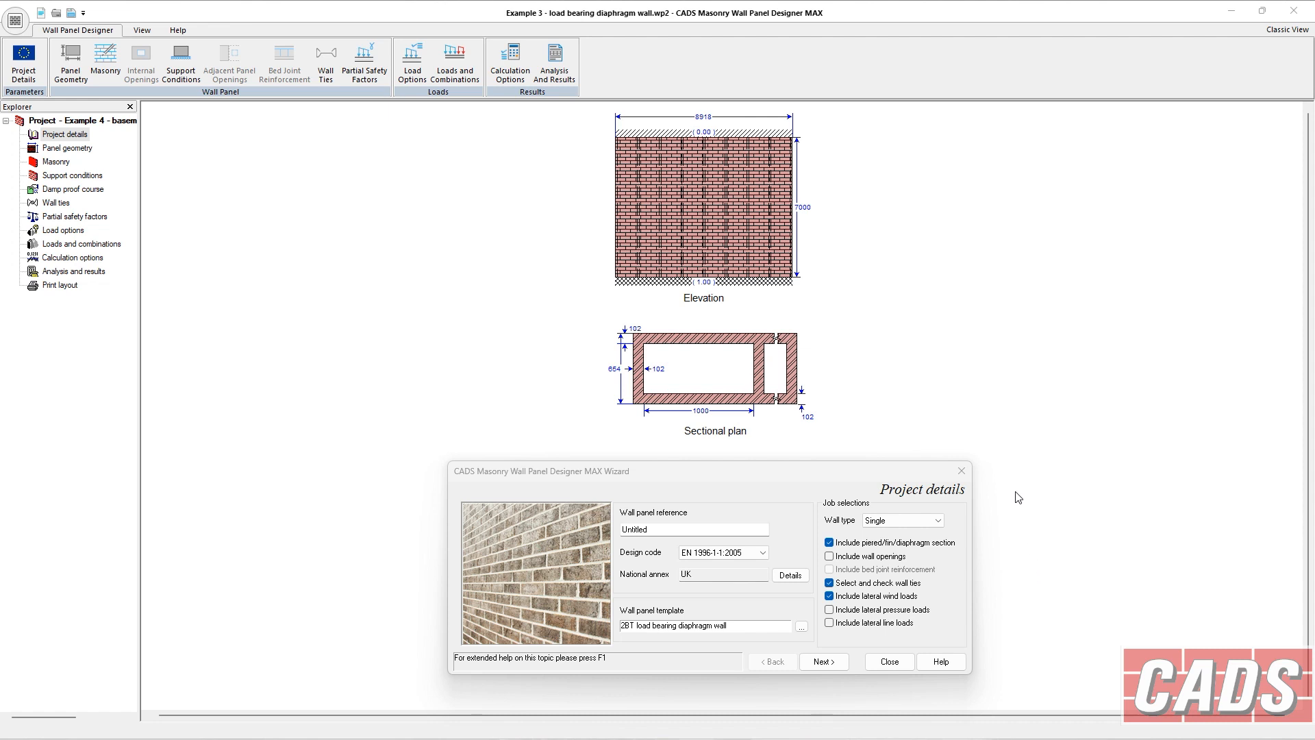
click(919, 518)
click(880, 533)
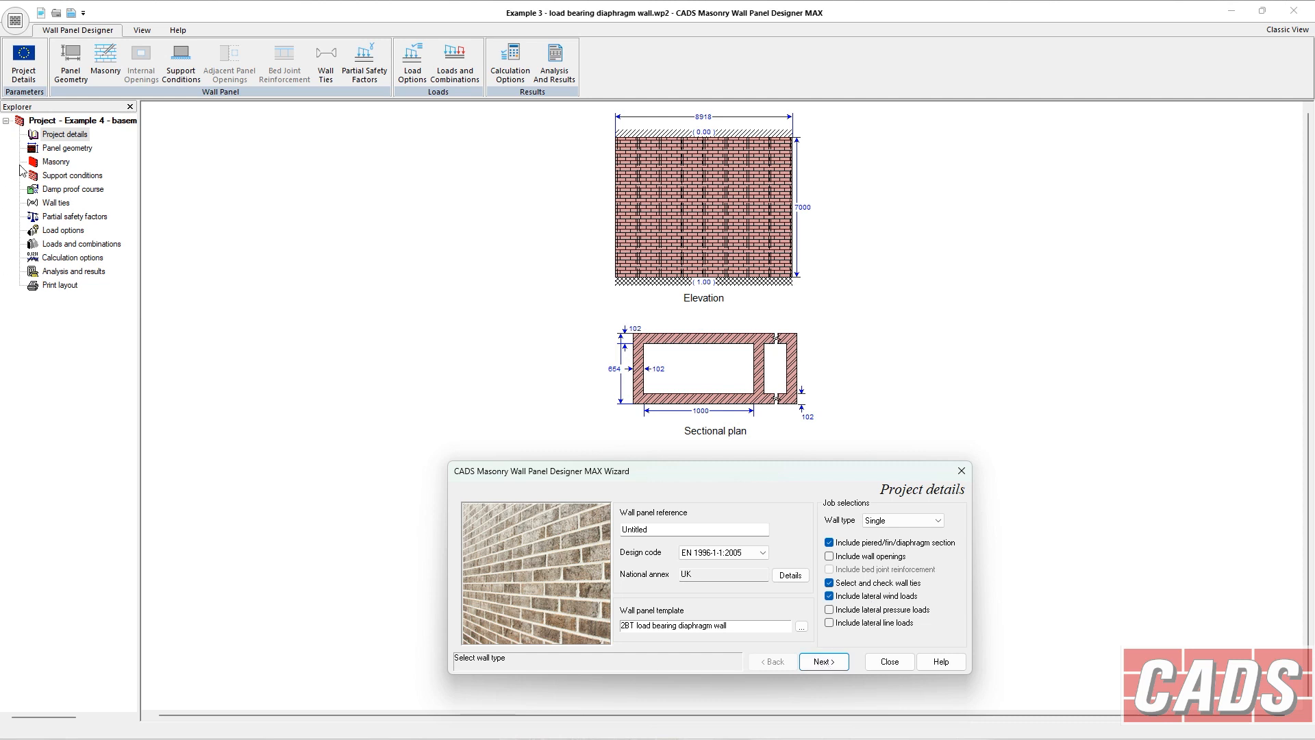
Set the pier/fin/web to leaf wall ties to 38 x 5 mm stainless or galv mild steel flat ties from the ties library.
click(58, 203)
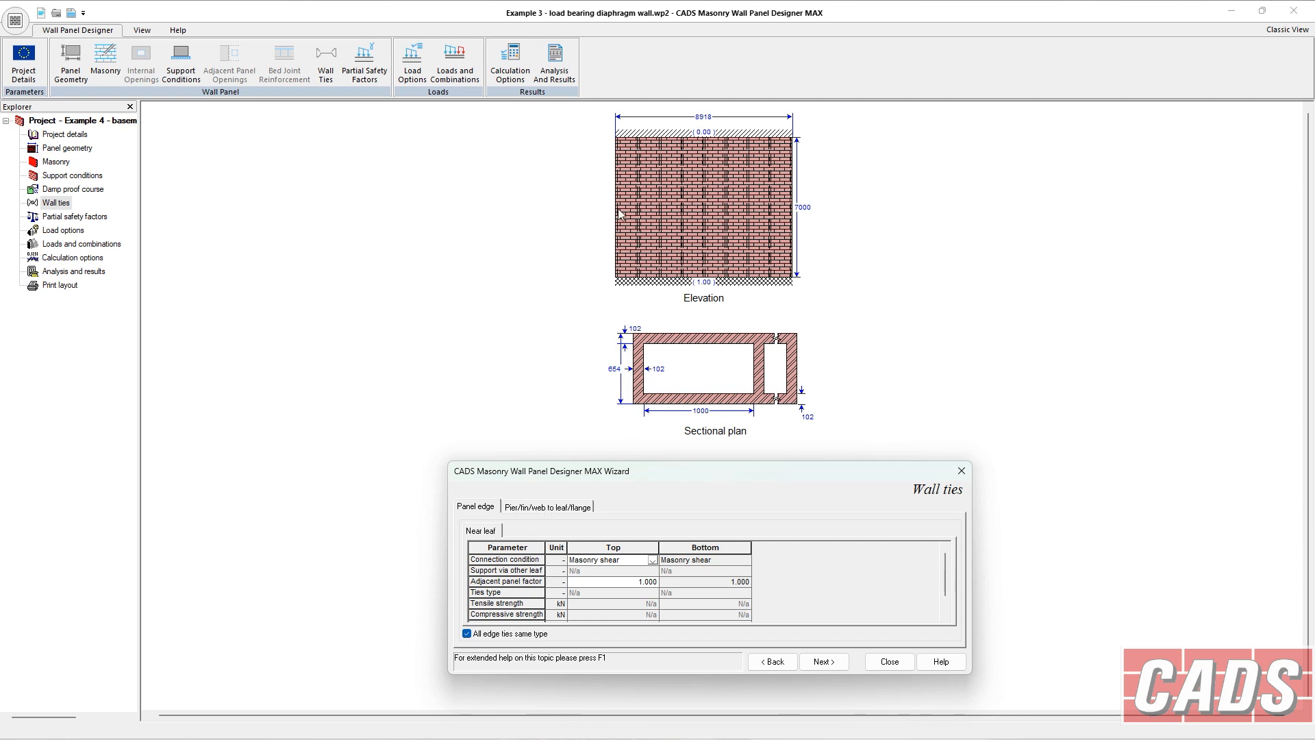
click(526, 507)
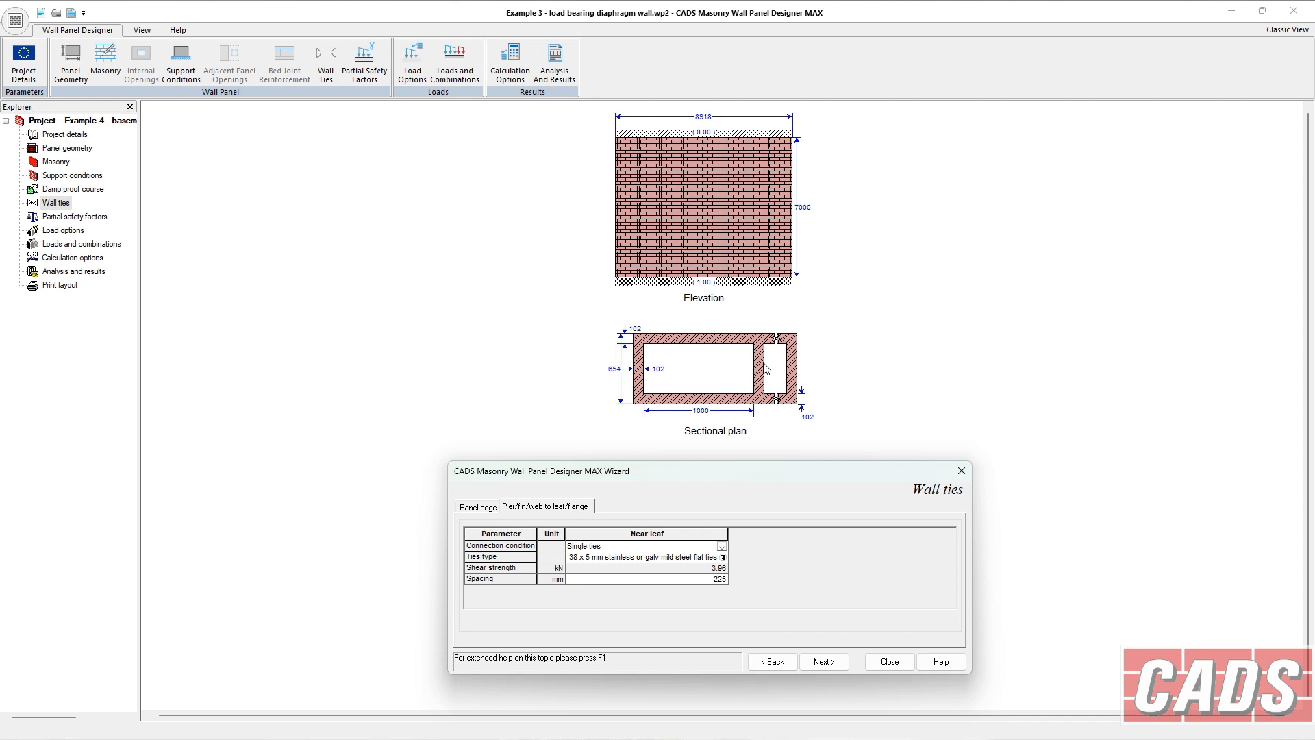
click(720, 549)
click(720, 548)
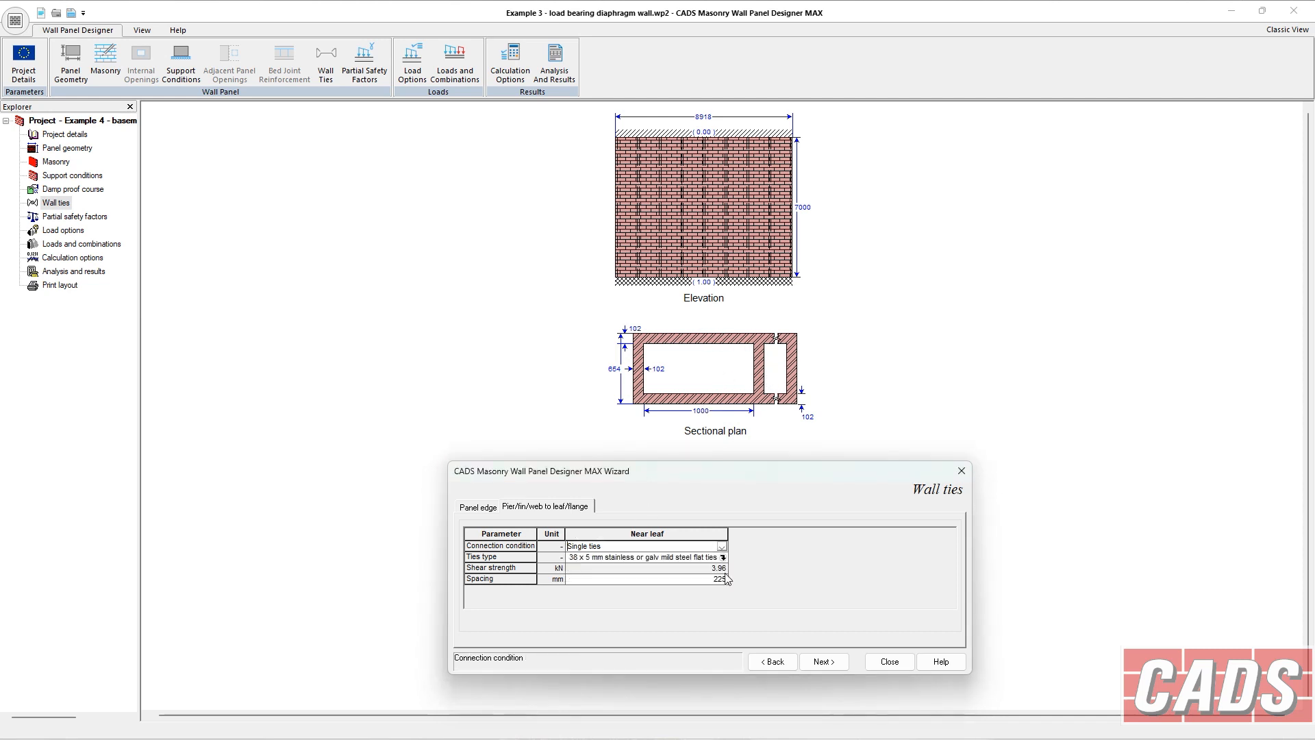
click(723, 558)
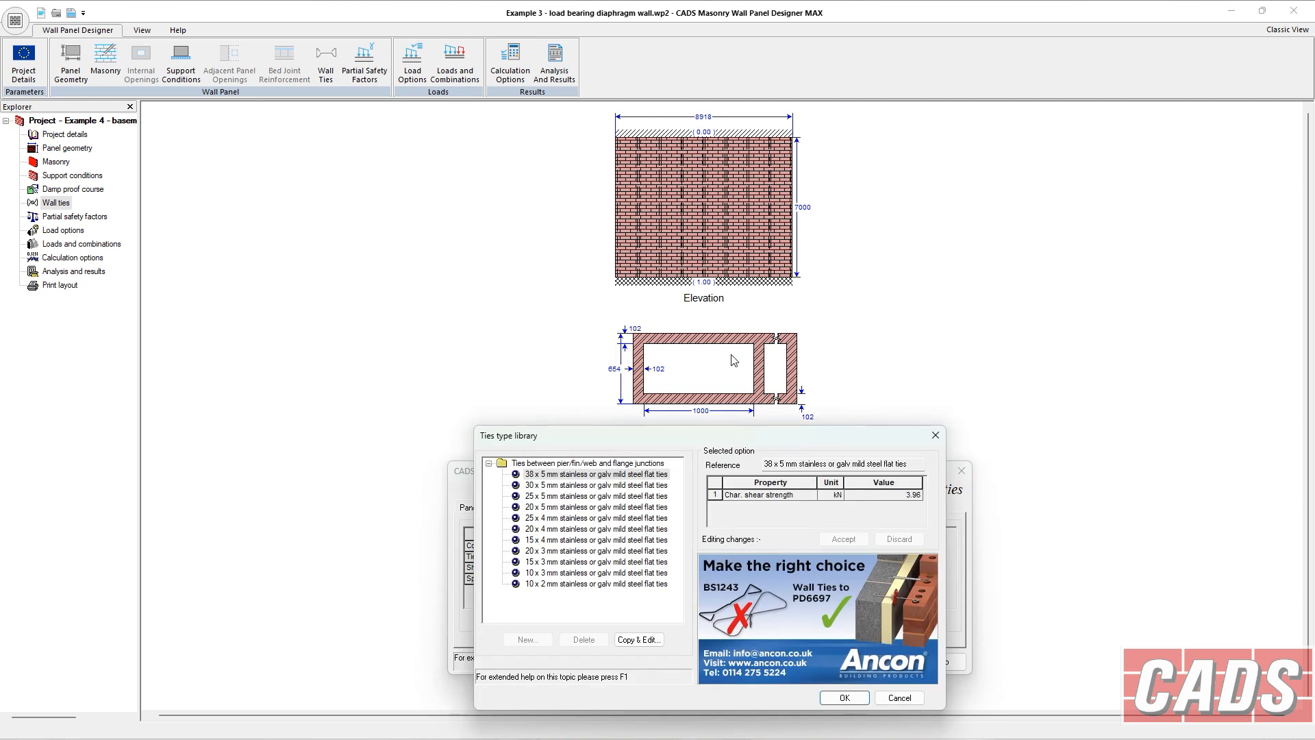
click(587, 475)
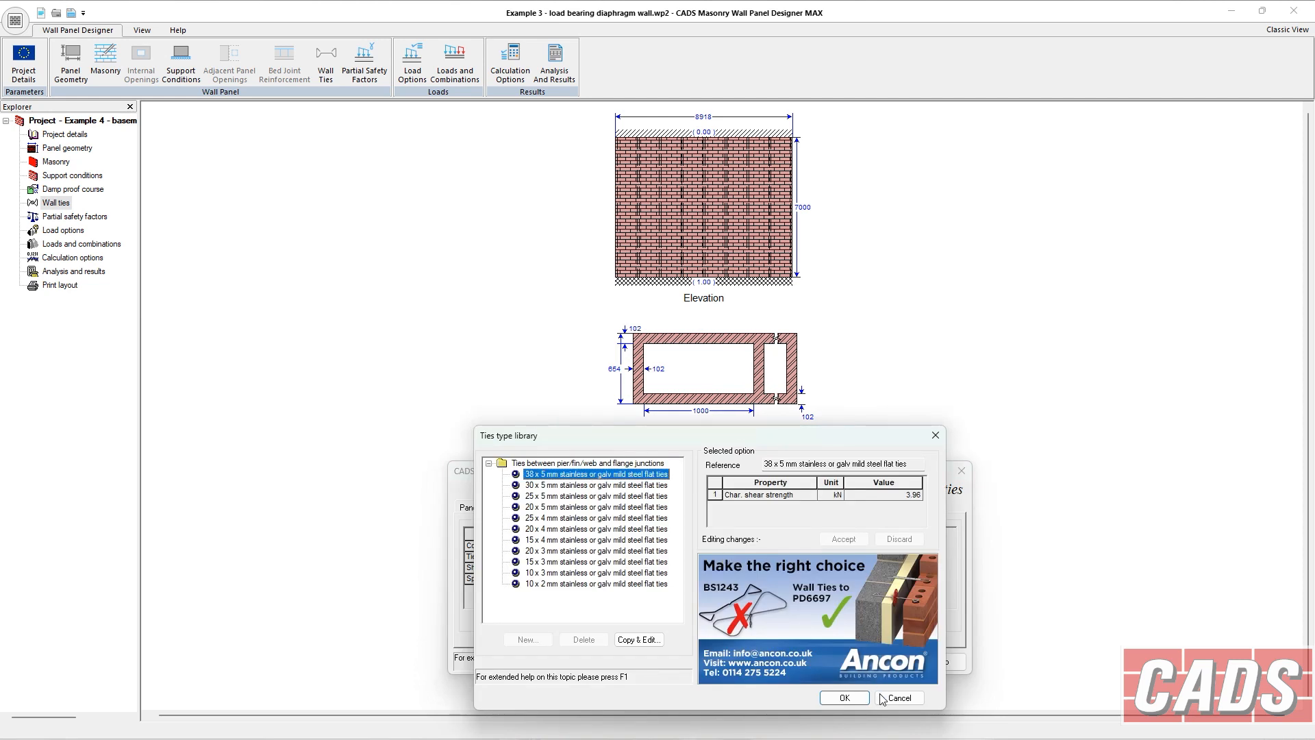
click(856, 698)
Step through the diaphragm wall's load options, loads and calculation options to the analysis results and scroll the summary.
click(78, 231)
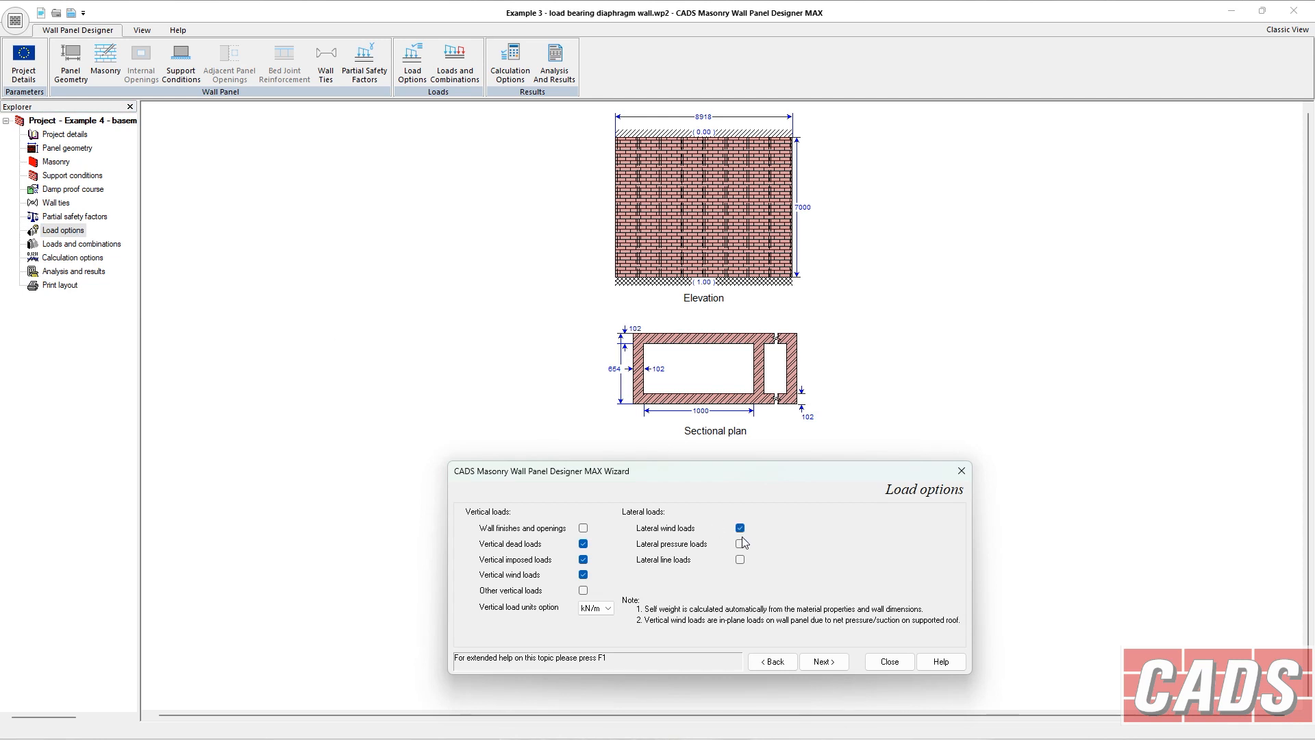
click(81, 245)
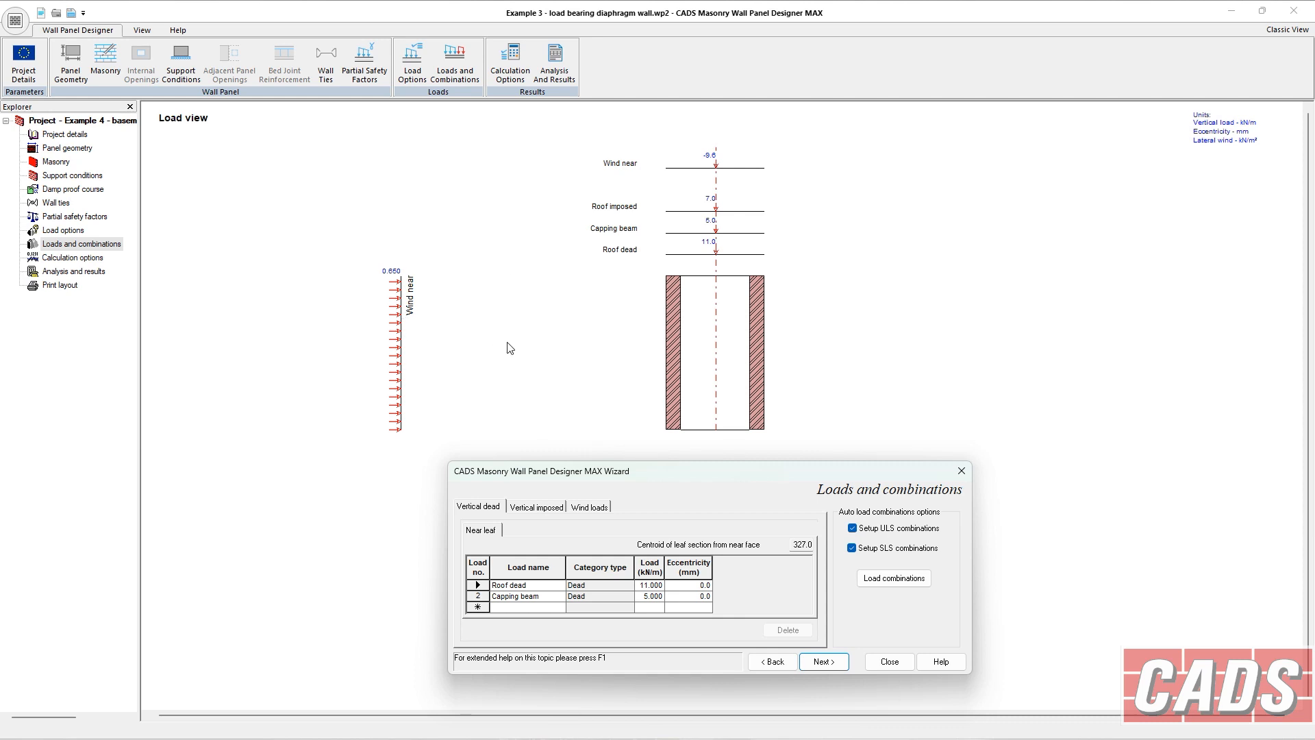
click(820, 663)
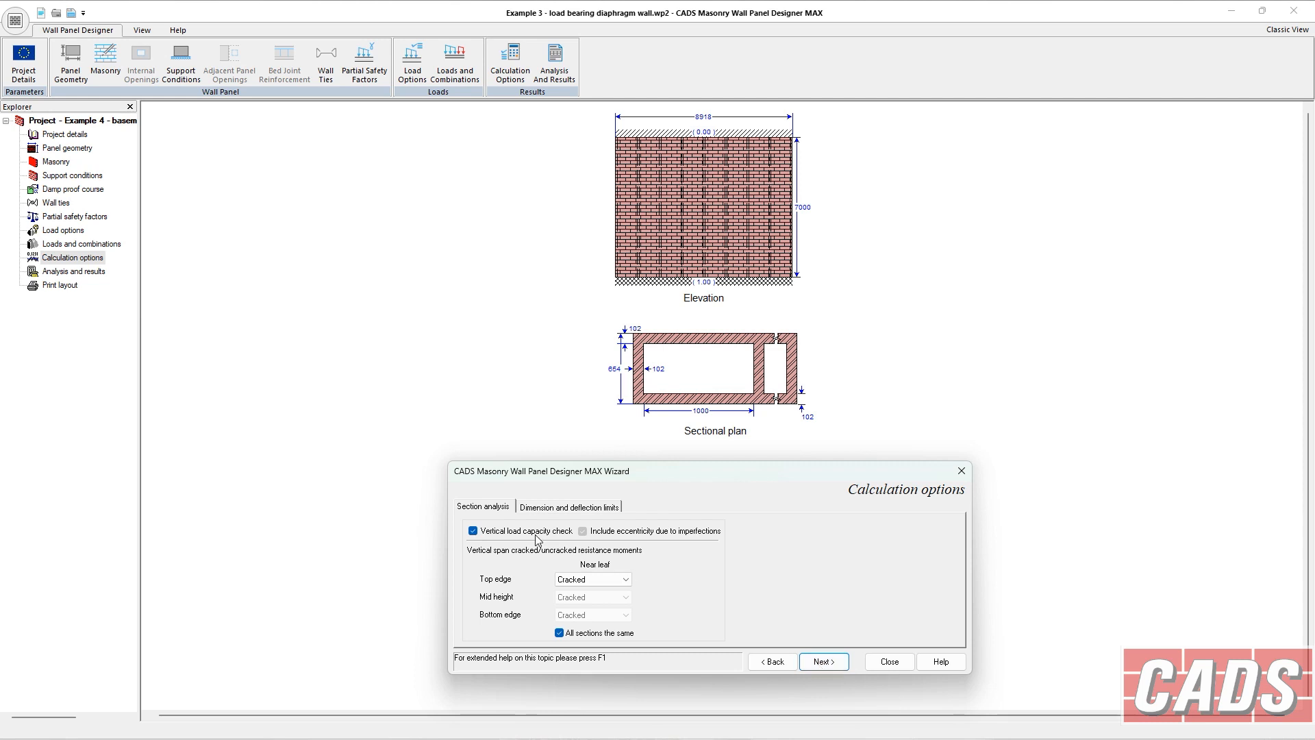
click(825, 662)
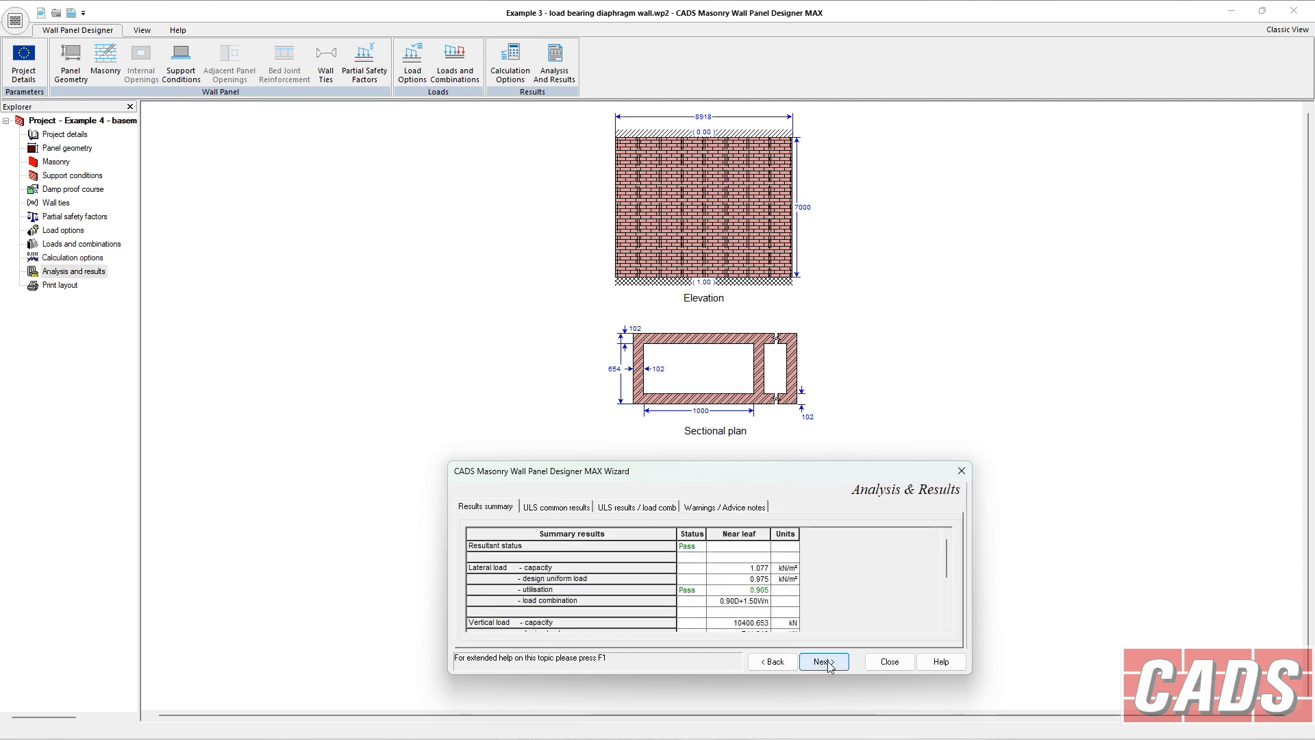
drag(948, 566, 951, 615)
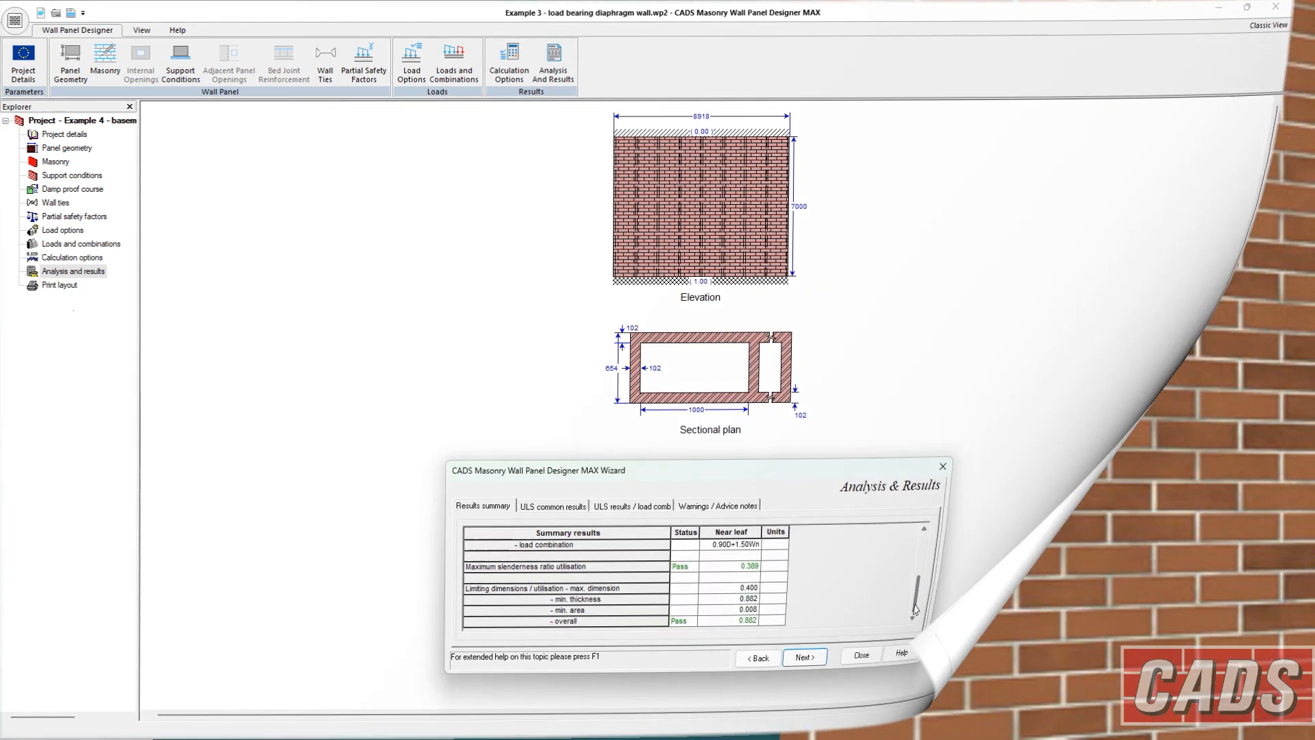